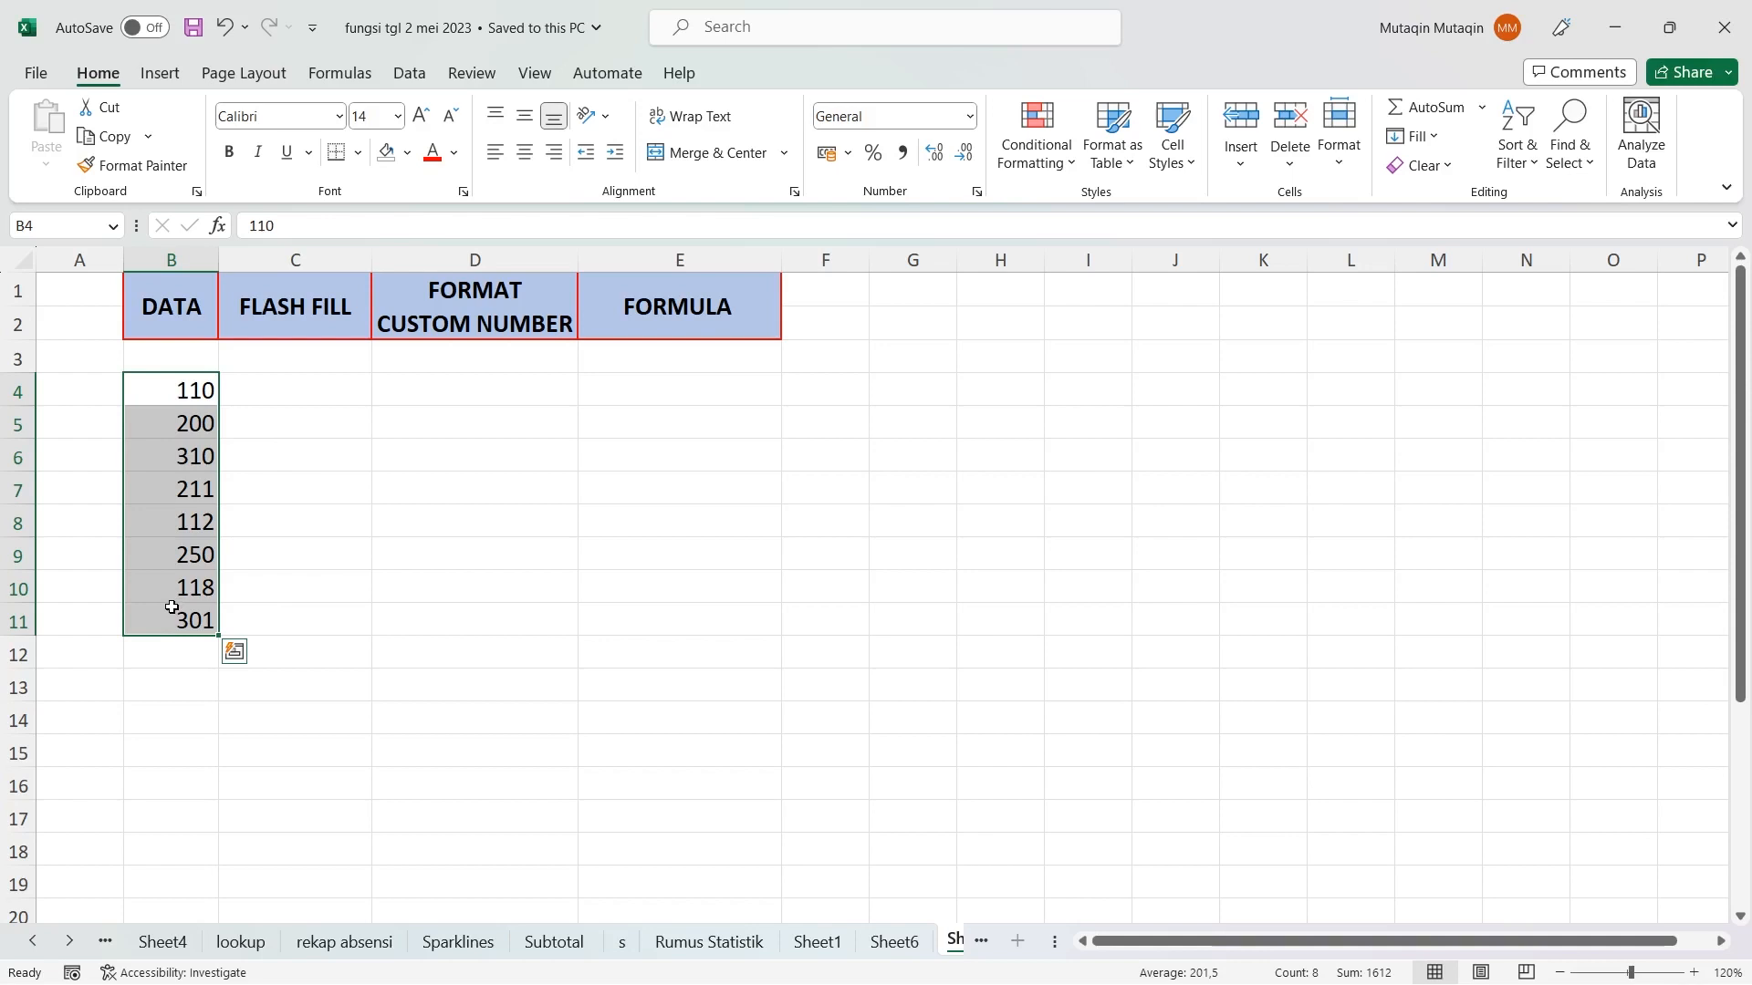
Enter "ID 110" in C4 as the first Flash Fill example beside the value 110
{"action": "left_click", "coordinate": [295, 381]}
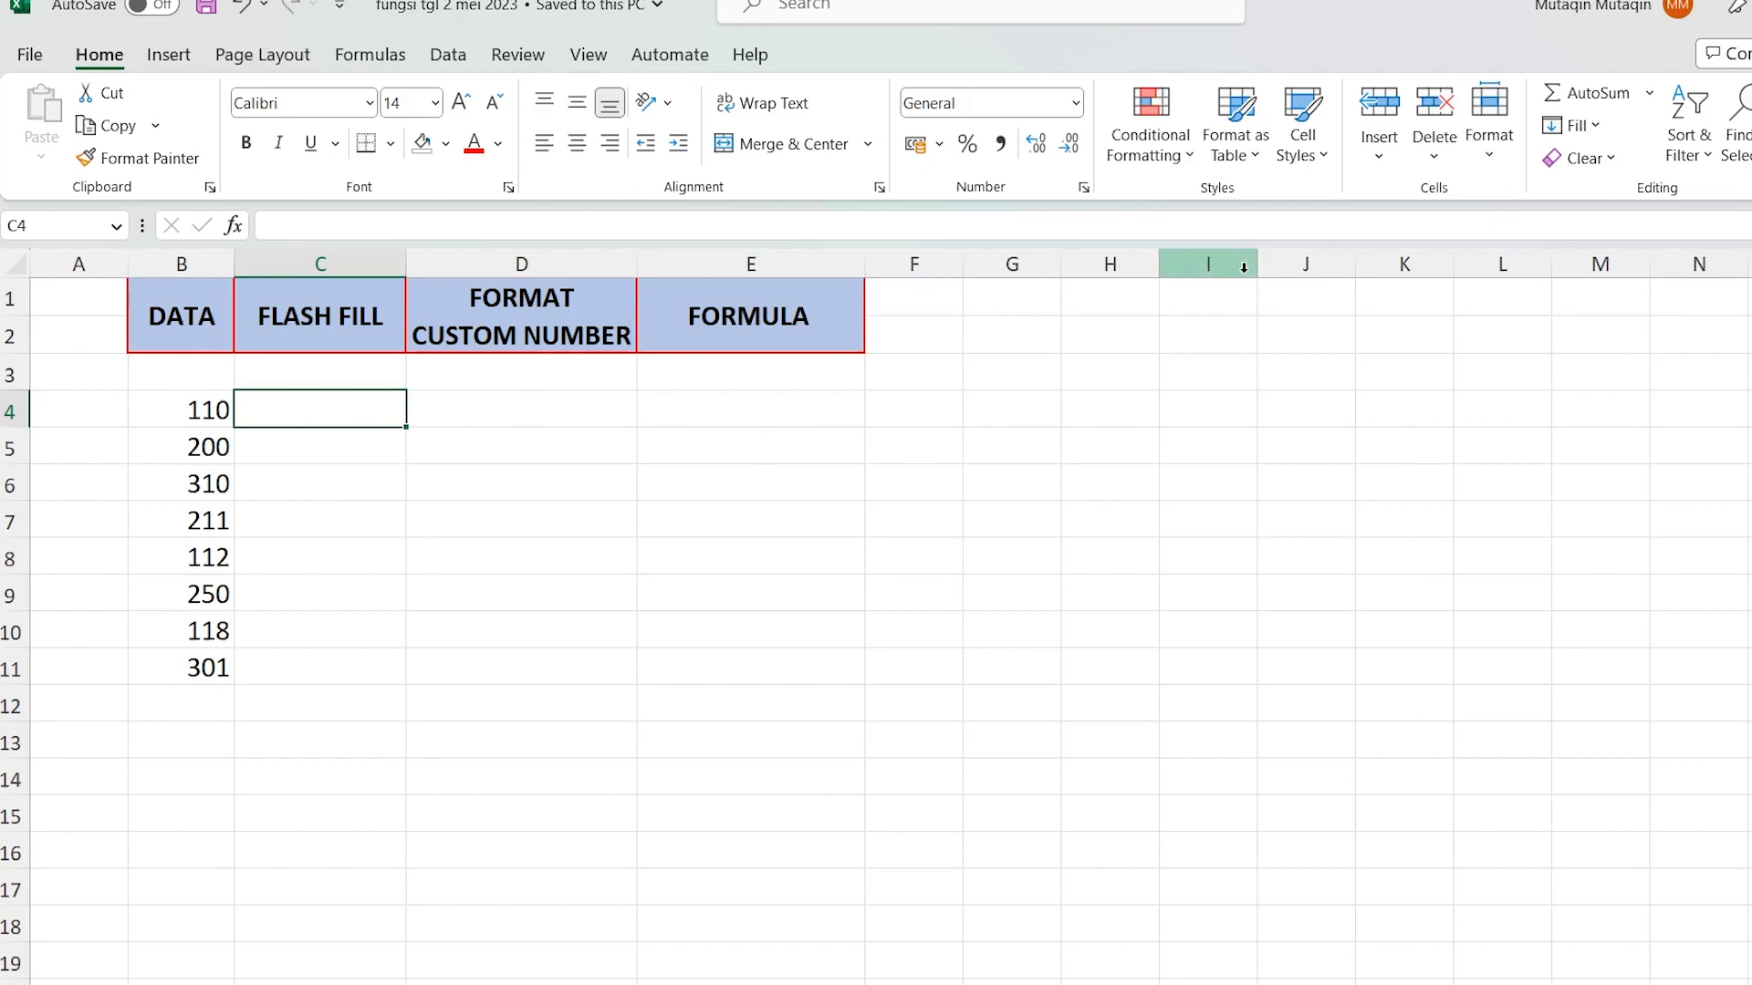
{"action": "type", "text": "ID"}
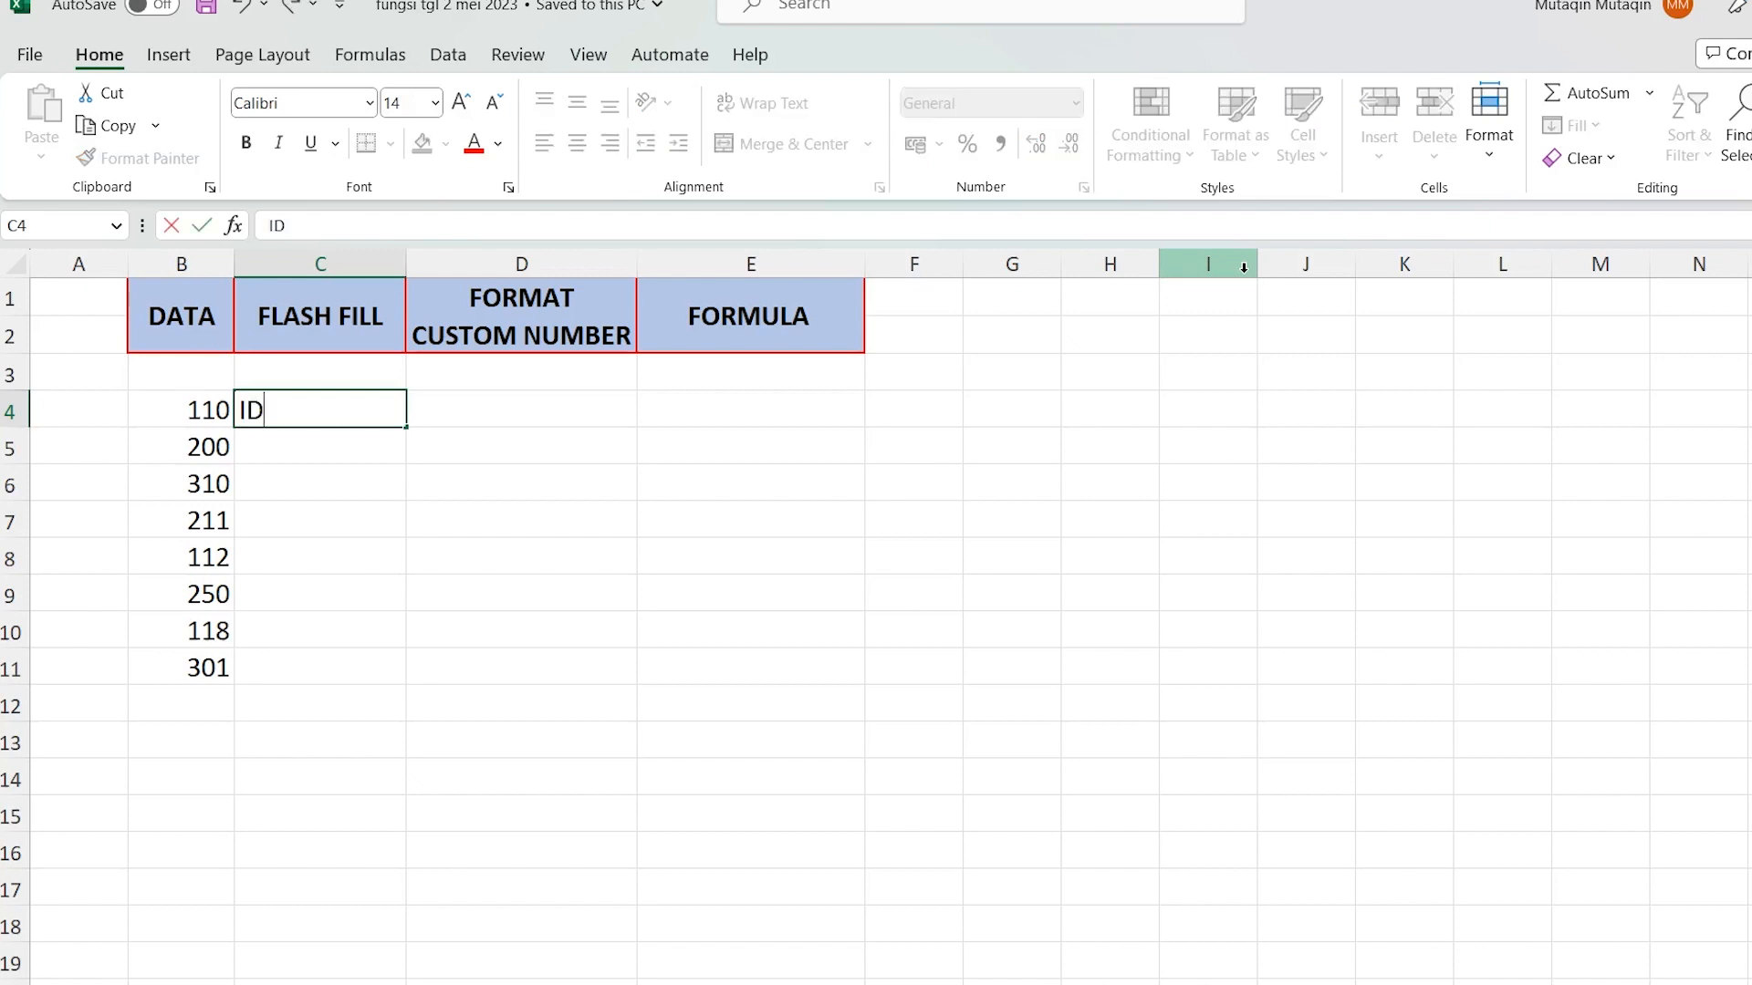
{"action": "type", "text": " 110"}
{"action": "key", "text": "Return"}
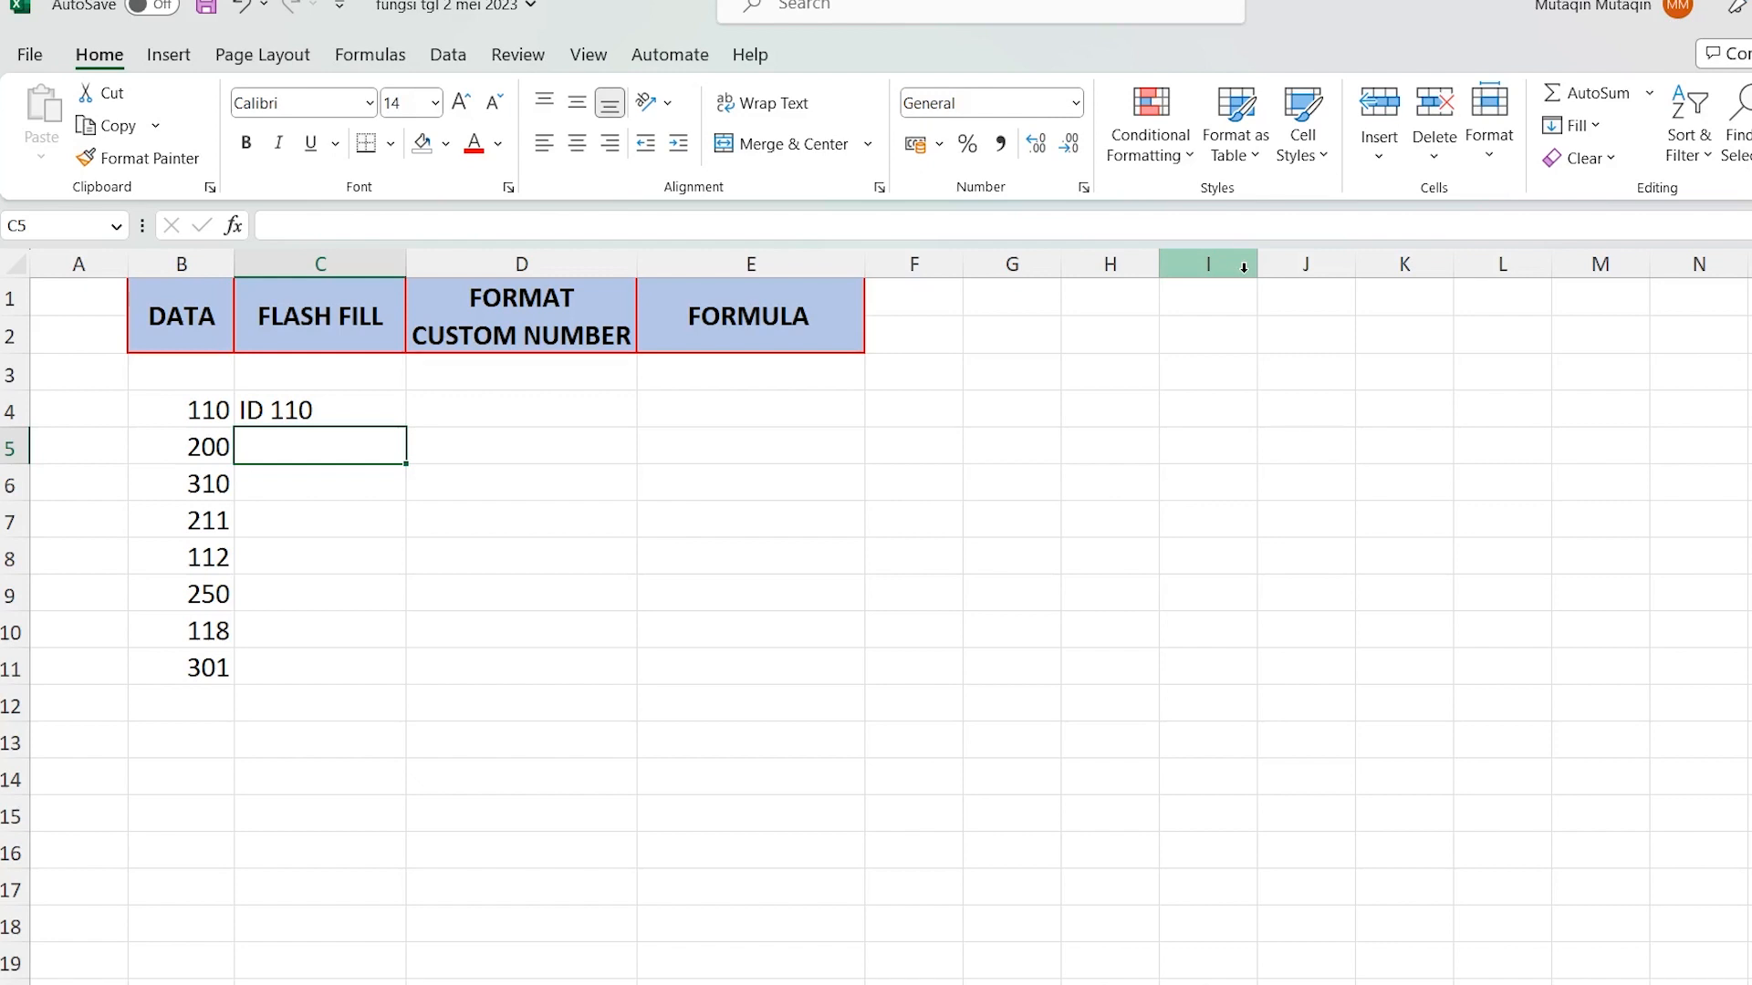
Enter "ID 200" in C5 and accept the suggested Flash Fill entries for C6:C11
{"action": "type", "text": "ID "}
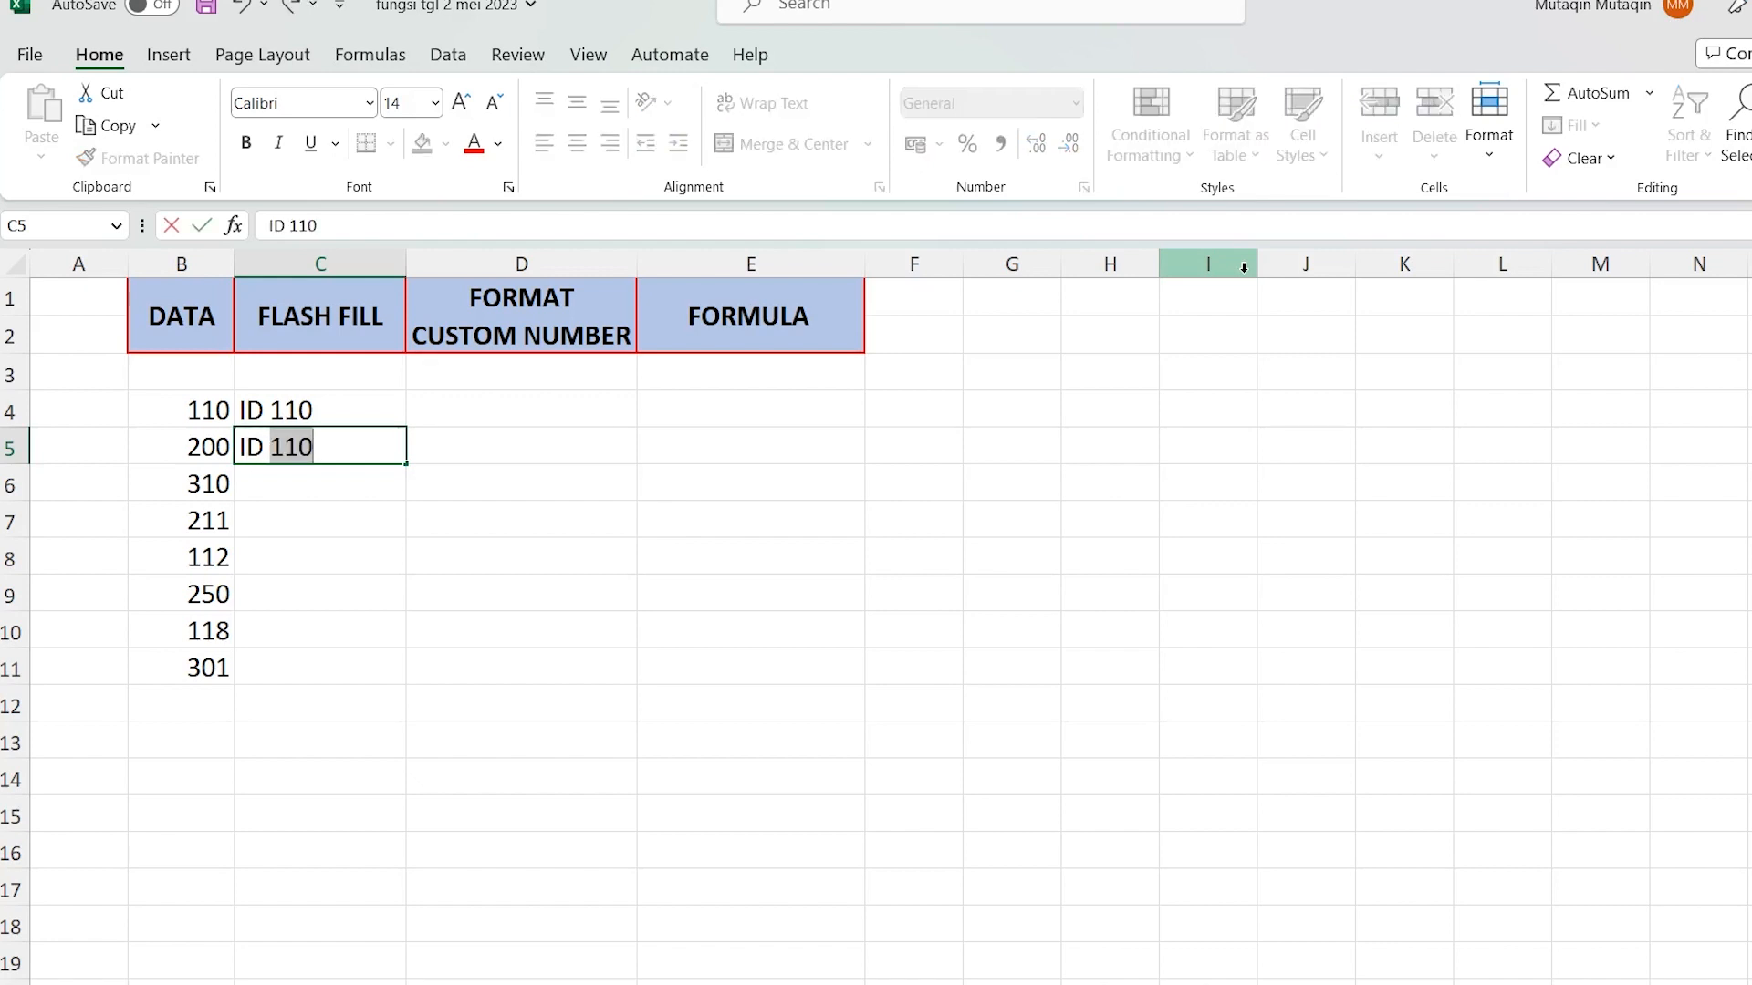
{"action": "type", "text": "200"}
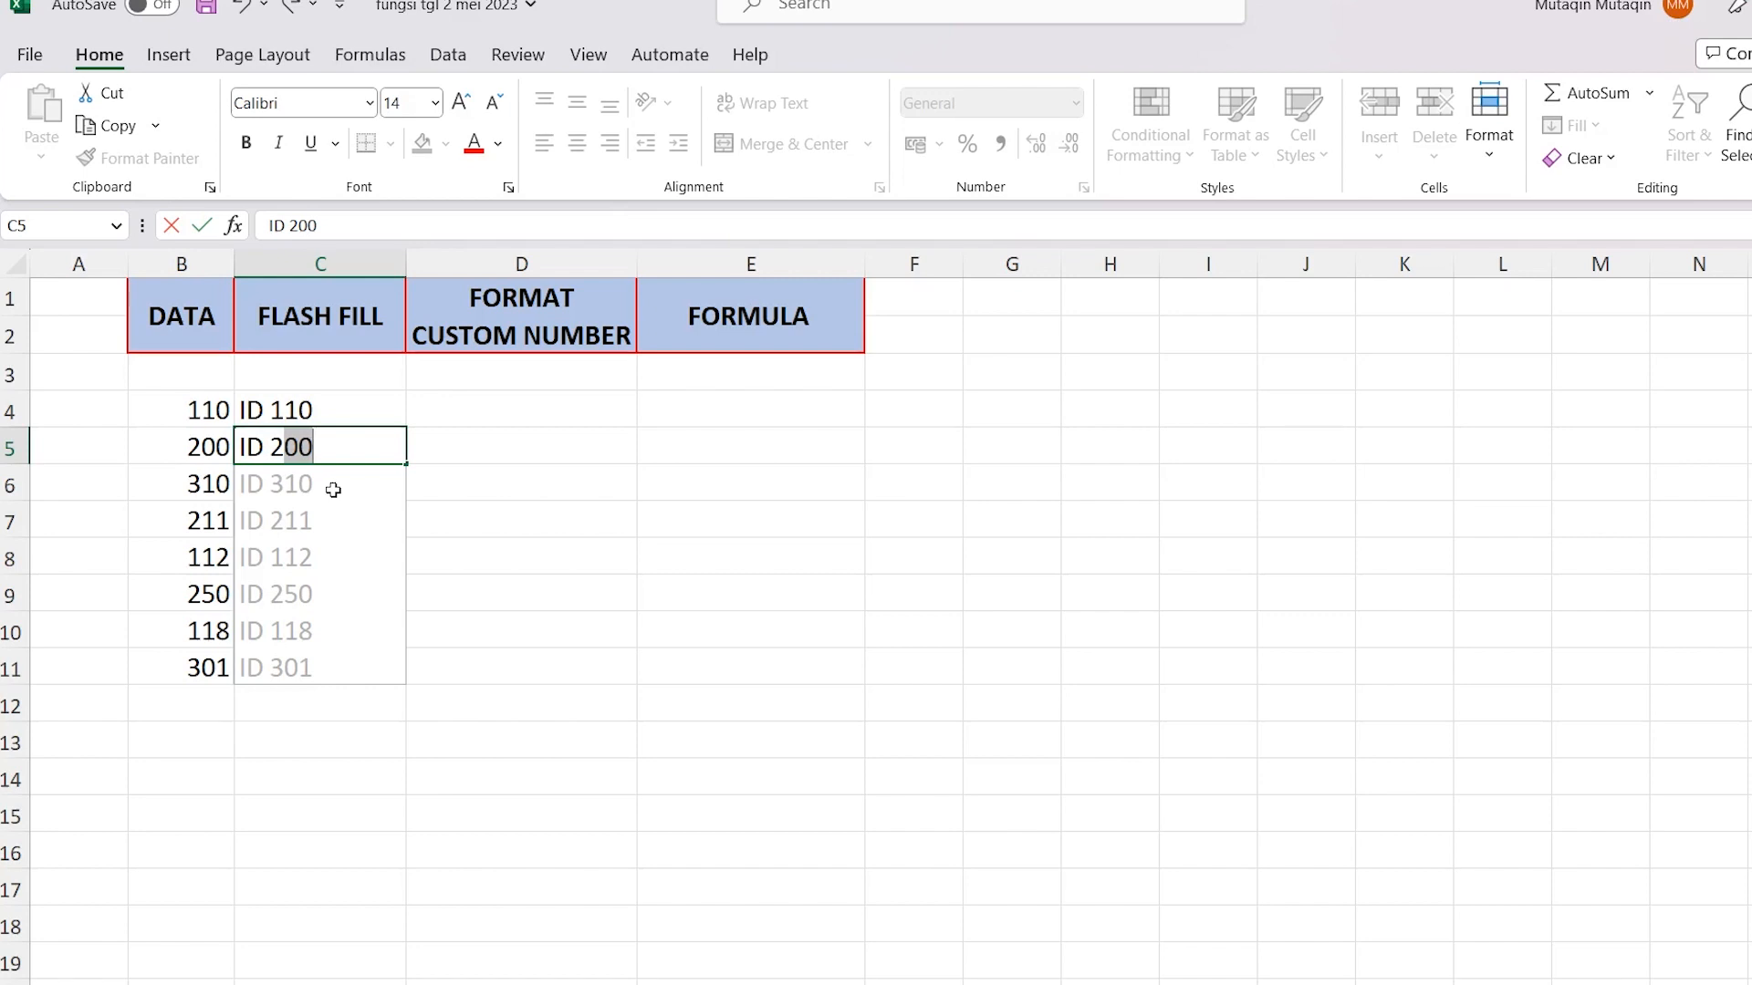
{"action": "key", "text": "Return"}
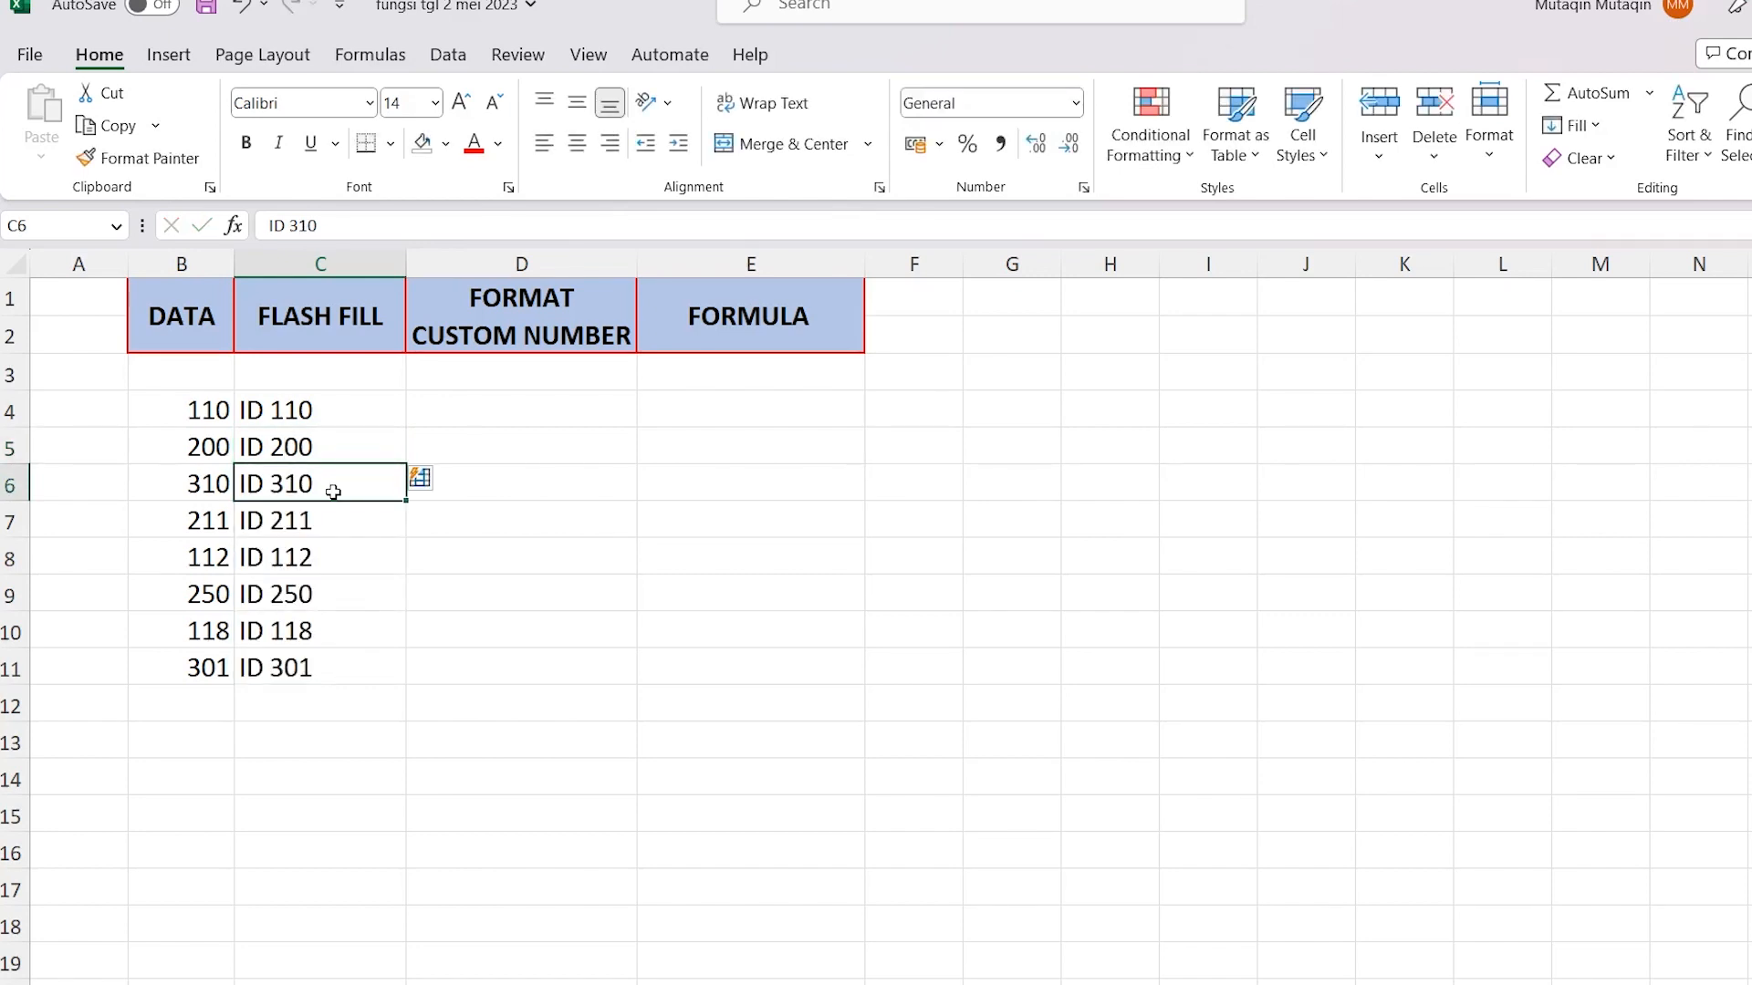
Compare the prefixed entries in the FLASH FILL column with the source numbers in the DATA column
{"action": "left_click_drag", "start_coordinate": [329, 486], "coordinate": [371, 657]}
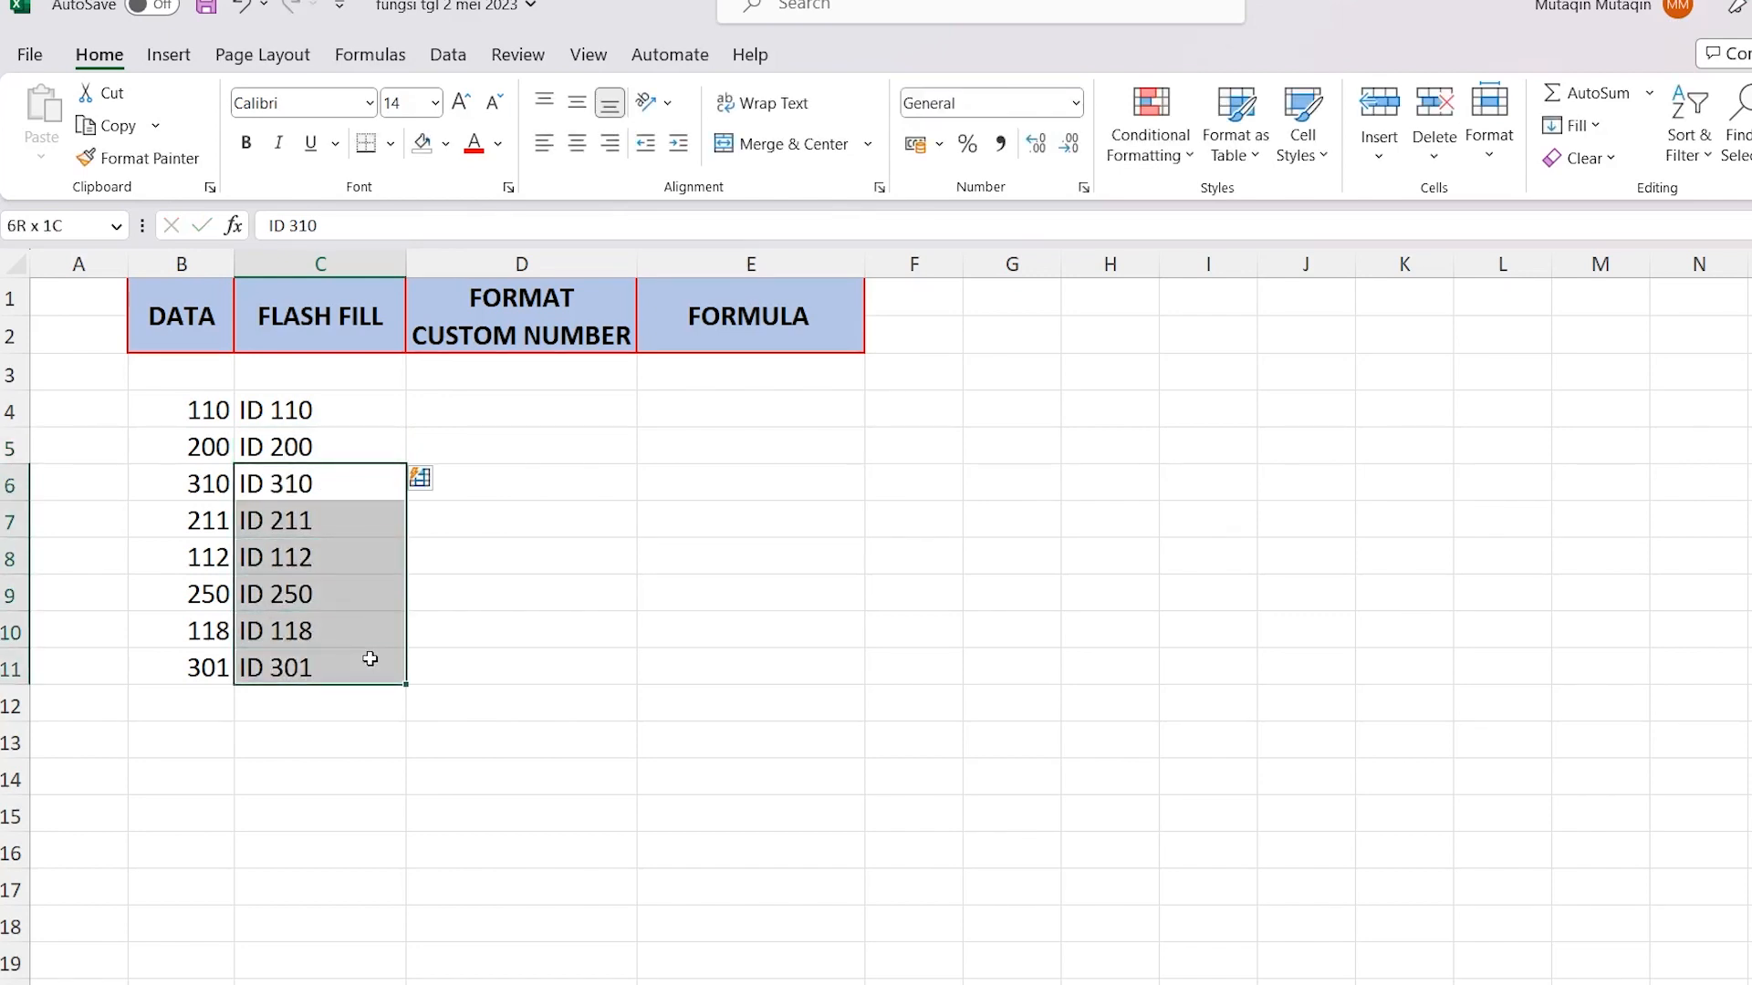
{"action": "left_click", "coordinate": [311, 479]}
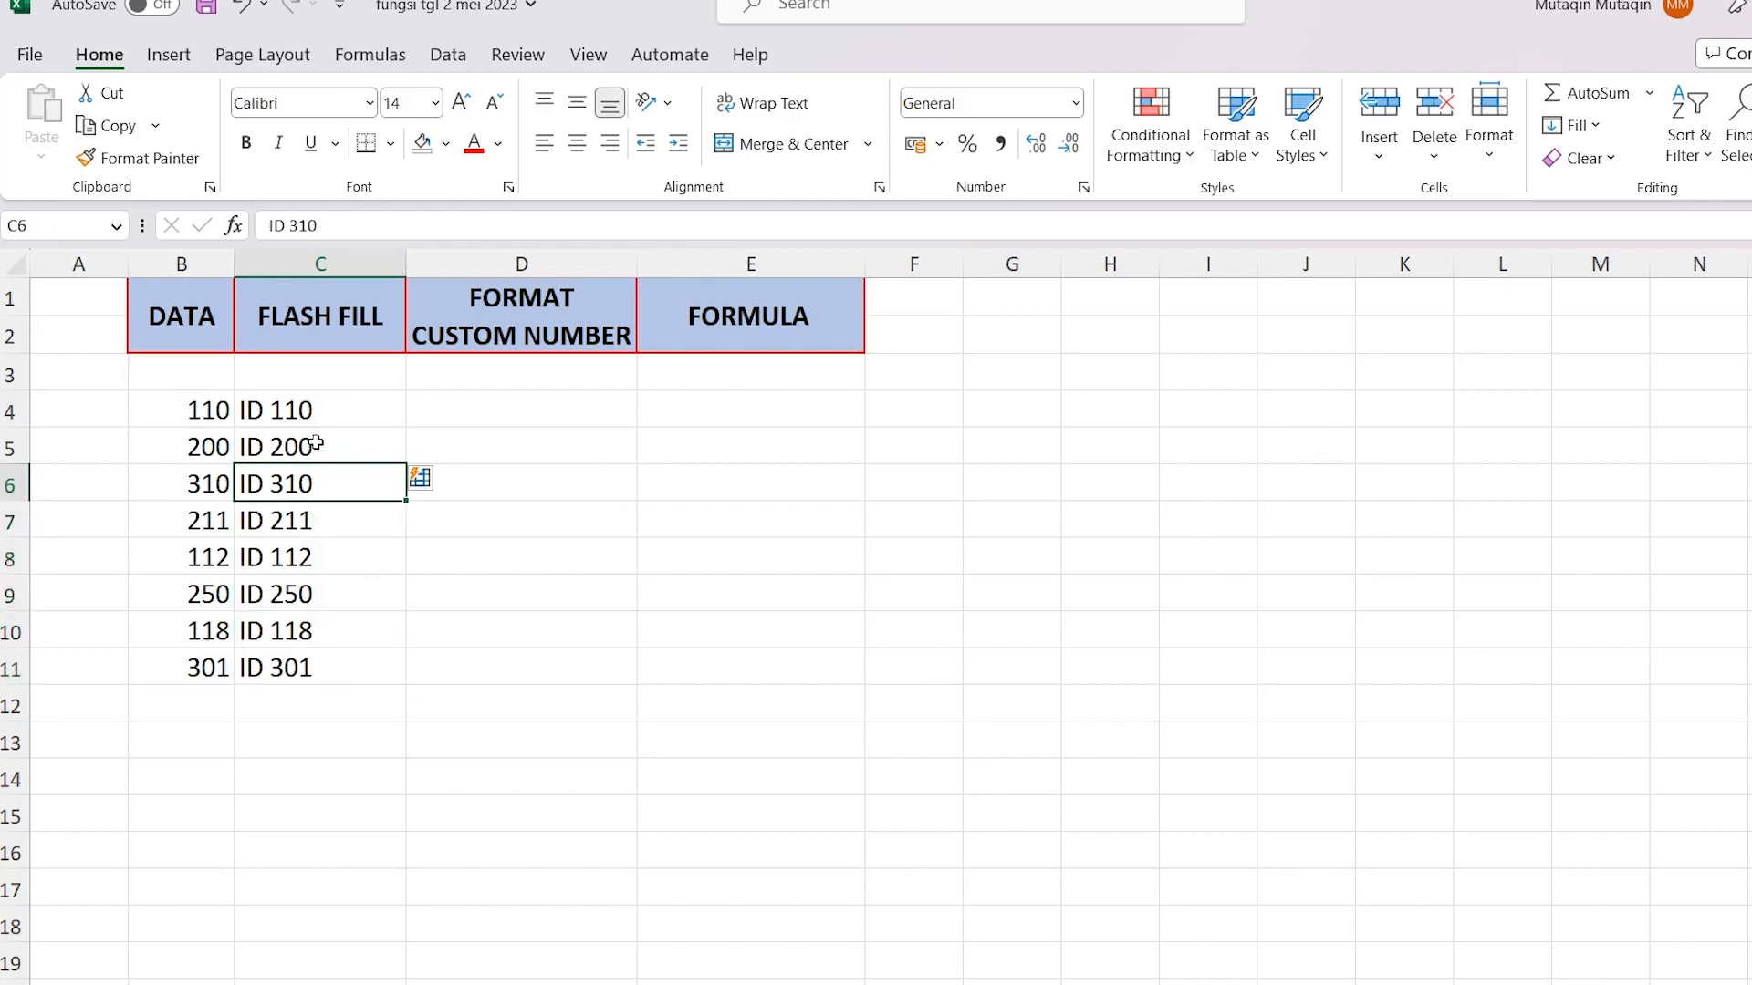
{"action": "left_click", "coordinate": [316, 444]}
{"action": "left_click_drag", "start_coordinate": [320, 402], "coordinate": [329, 447]}
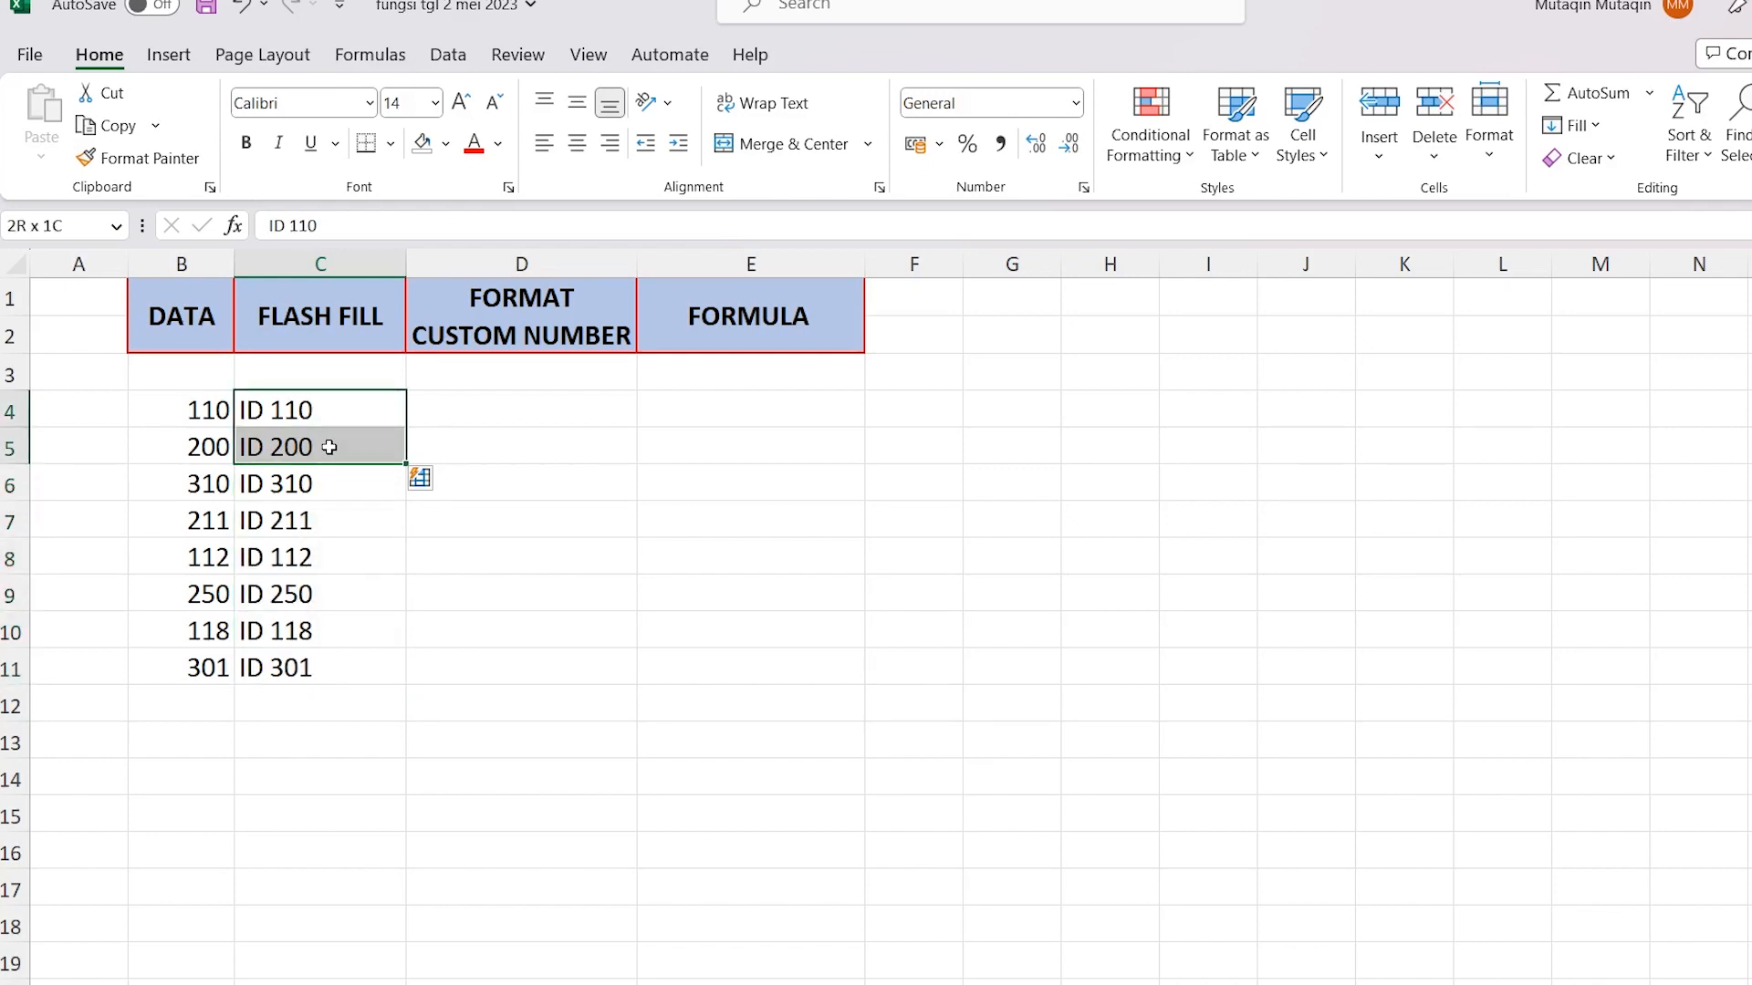
{"action": "left_click", "coordinate": [326, 417]}
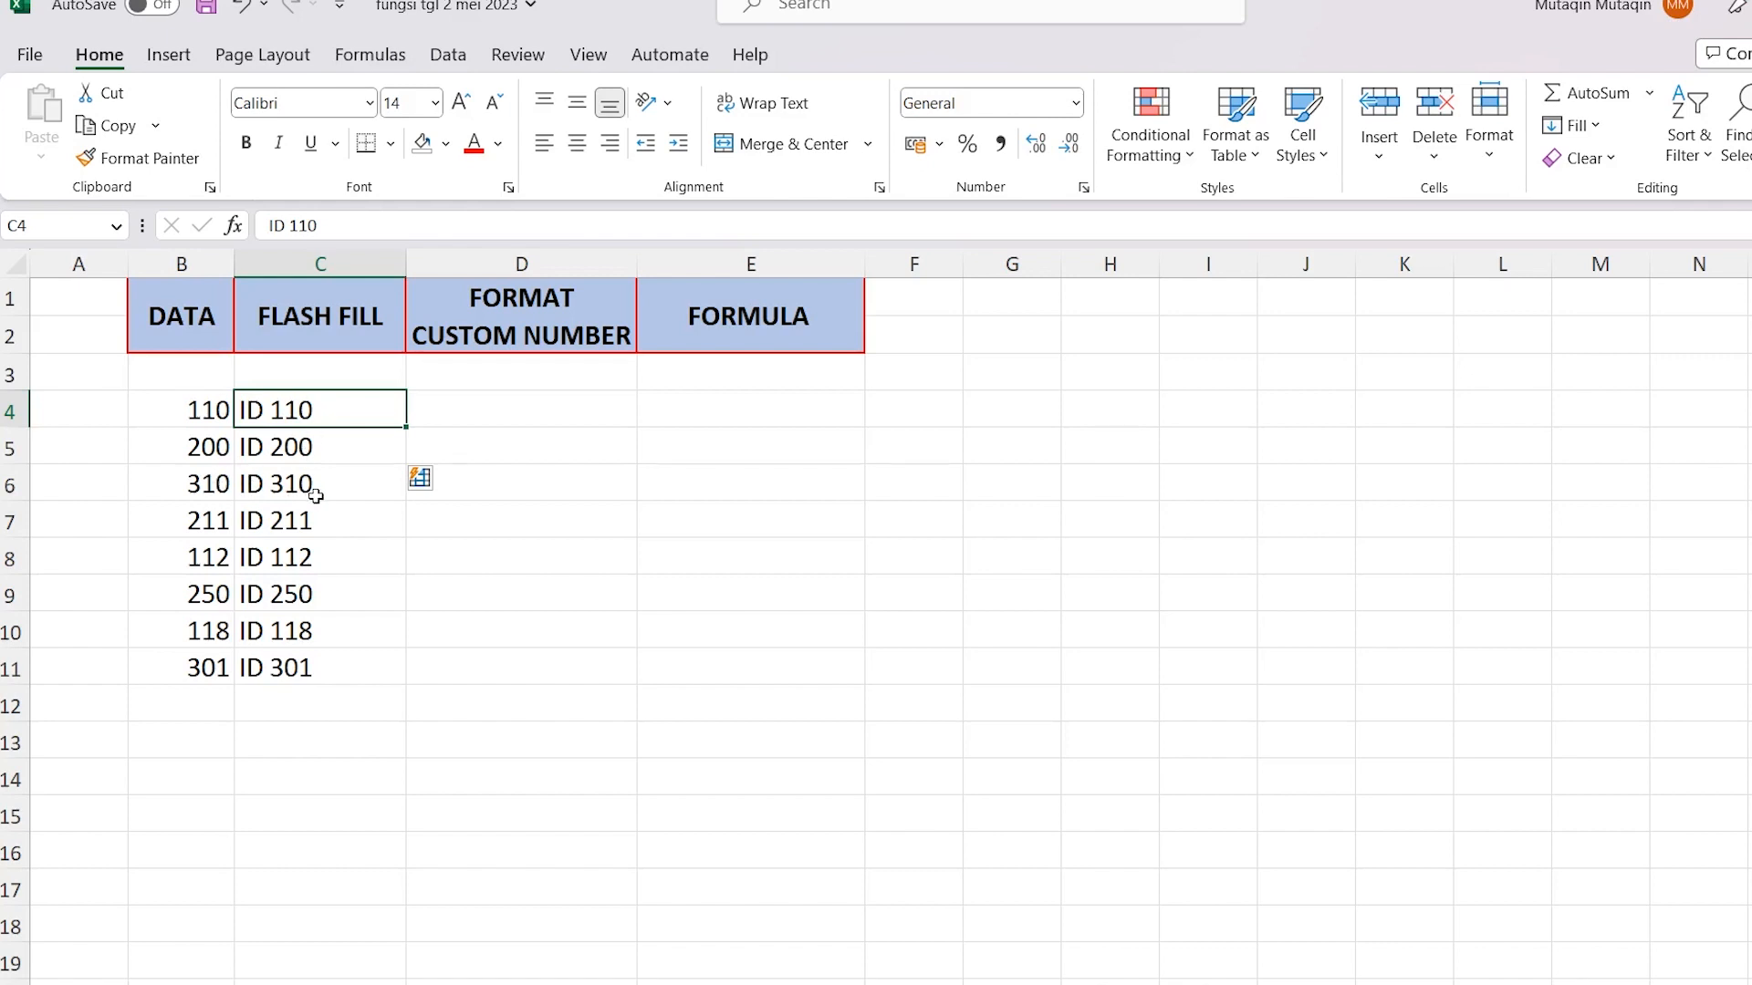
{"action": "left_click", "coordinate": [182, 482]}
{"action": "left_click", "coordinate": [157, 517]}
{"action": "left_click", "coordinate": [163, 552]}
{"action": "left_click", "coordinate": [137, 597]}
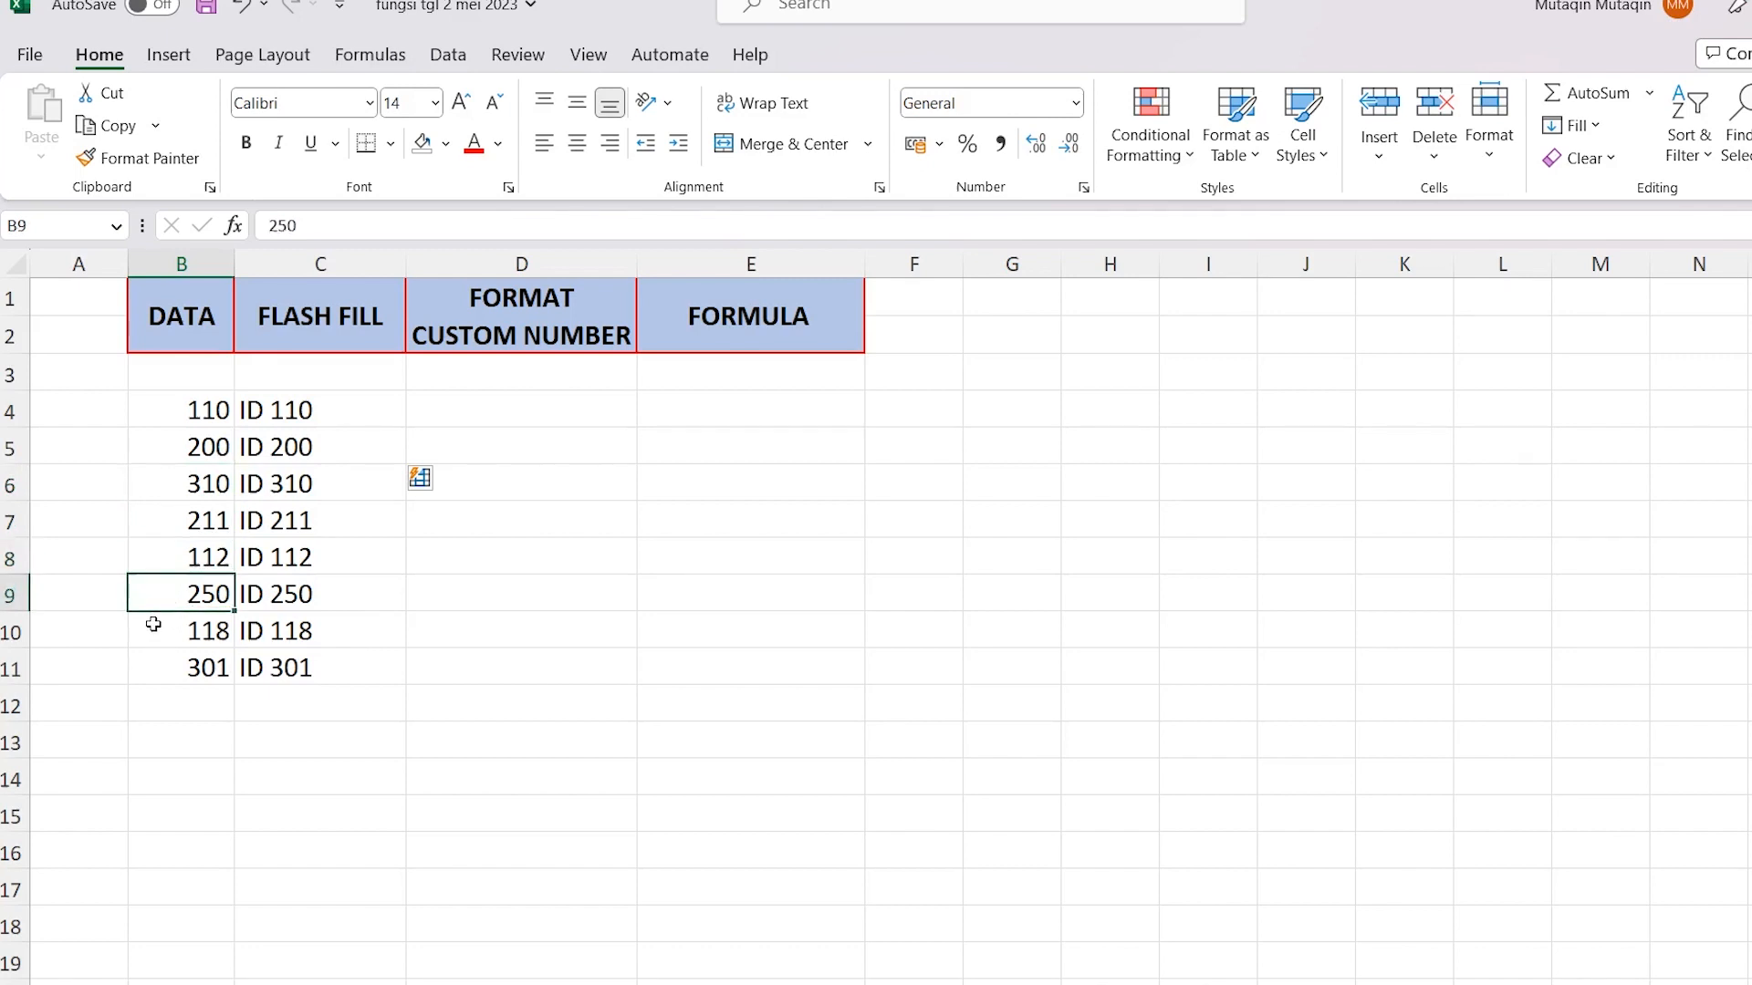
{"action": "left_click", "coordinate": [155, 630]}
{"action": "left_click", "coordinate": [172, 665]}
Clear C5:C11 and Flash Fill the column again using only the "ID 110" example in C4
{"action": "left_click_drag", "start_coordinate": [328, 452], "coordinate": [324, 669]}
{"action": "key", "text": "Delete"}
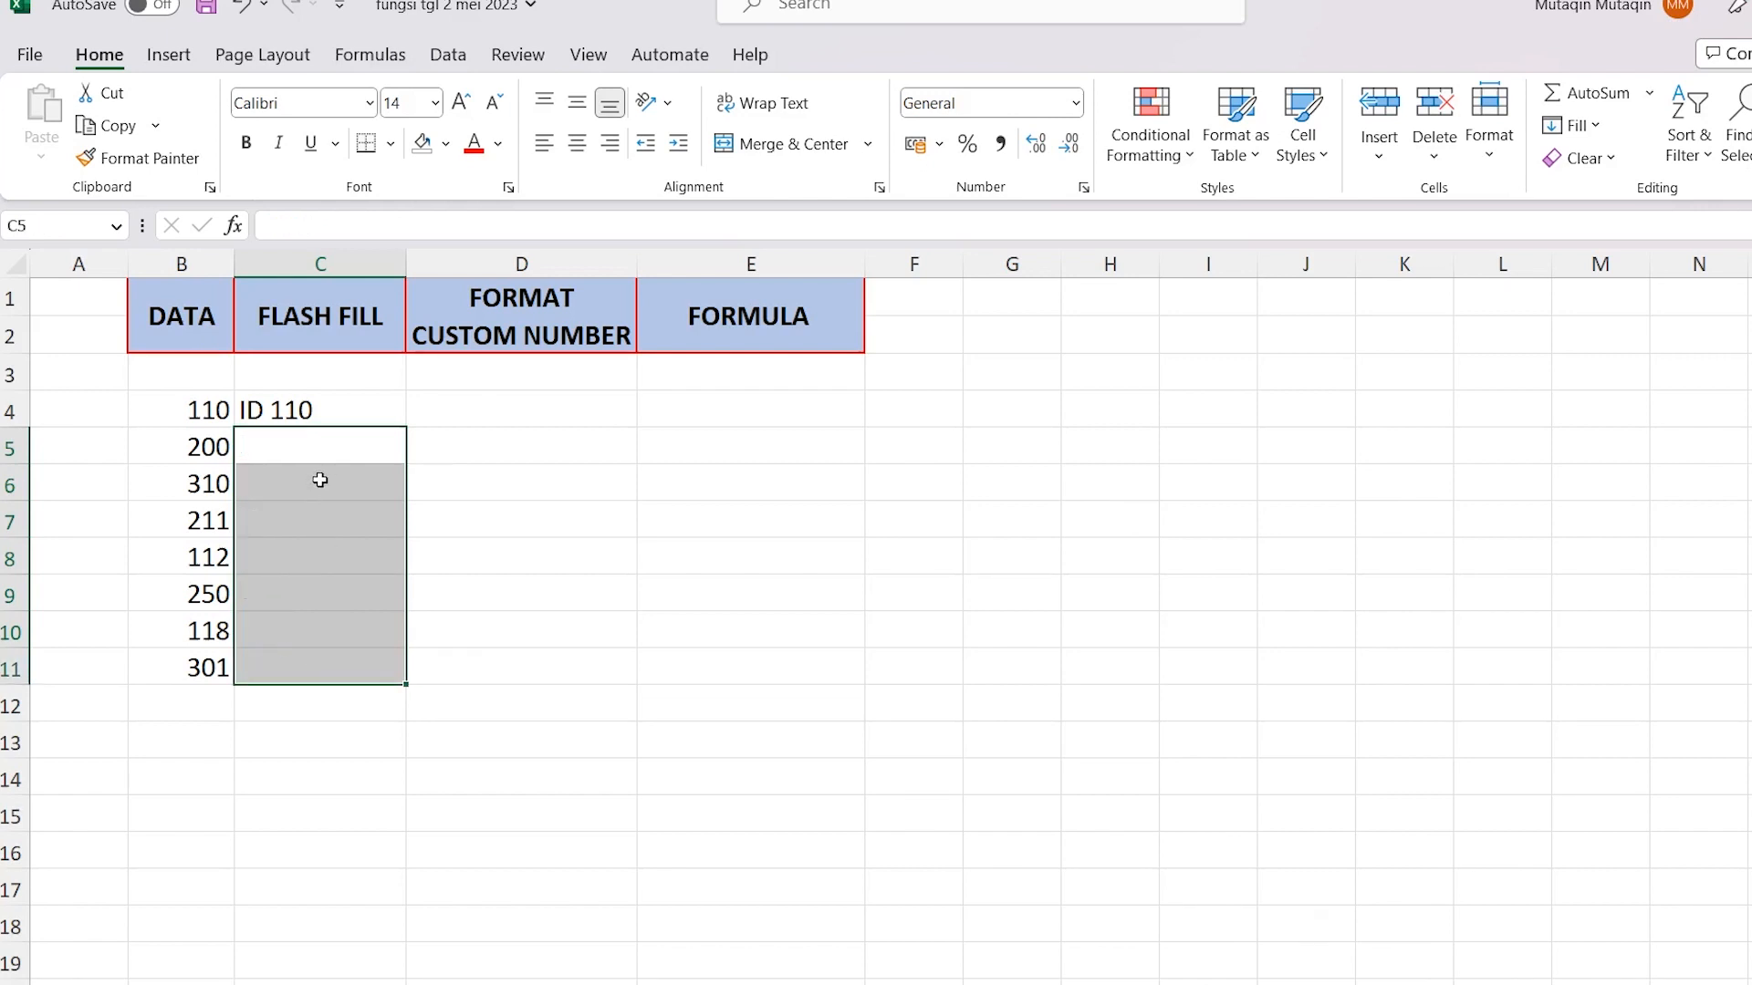
{"action": "left_click", "coordinate": [340, 414]}
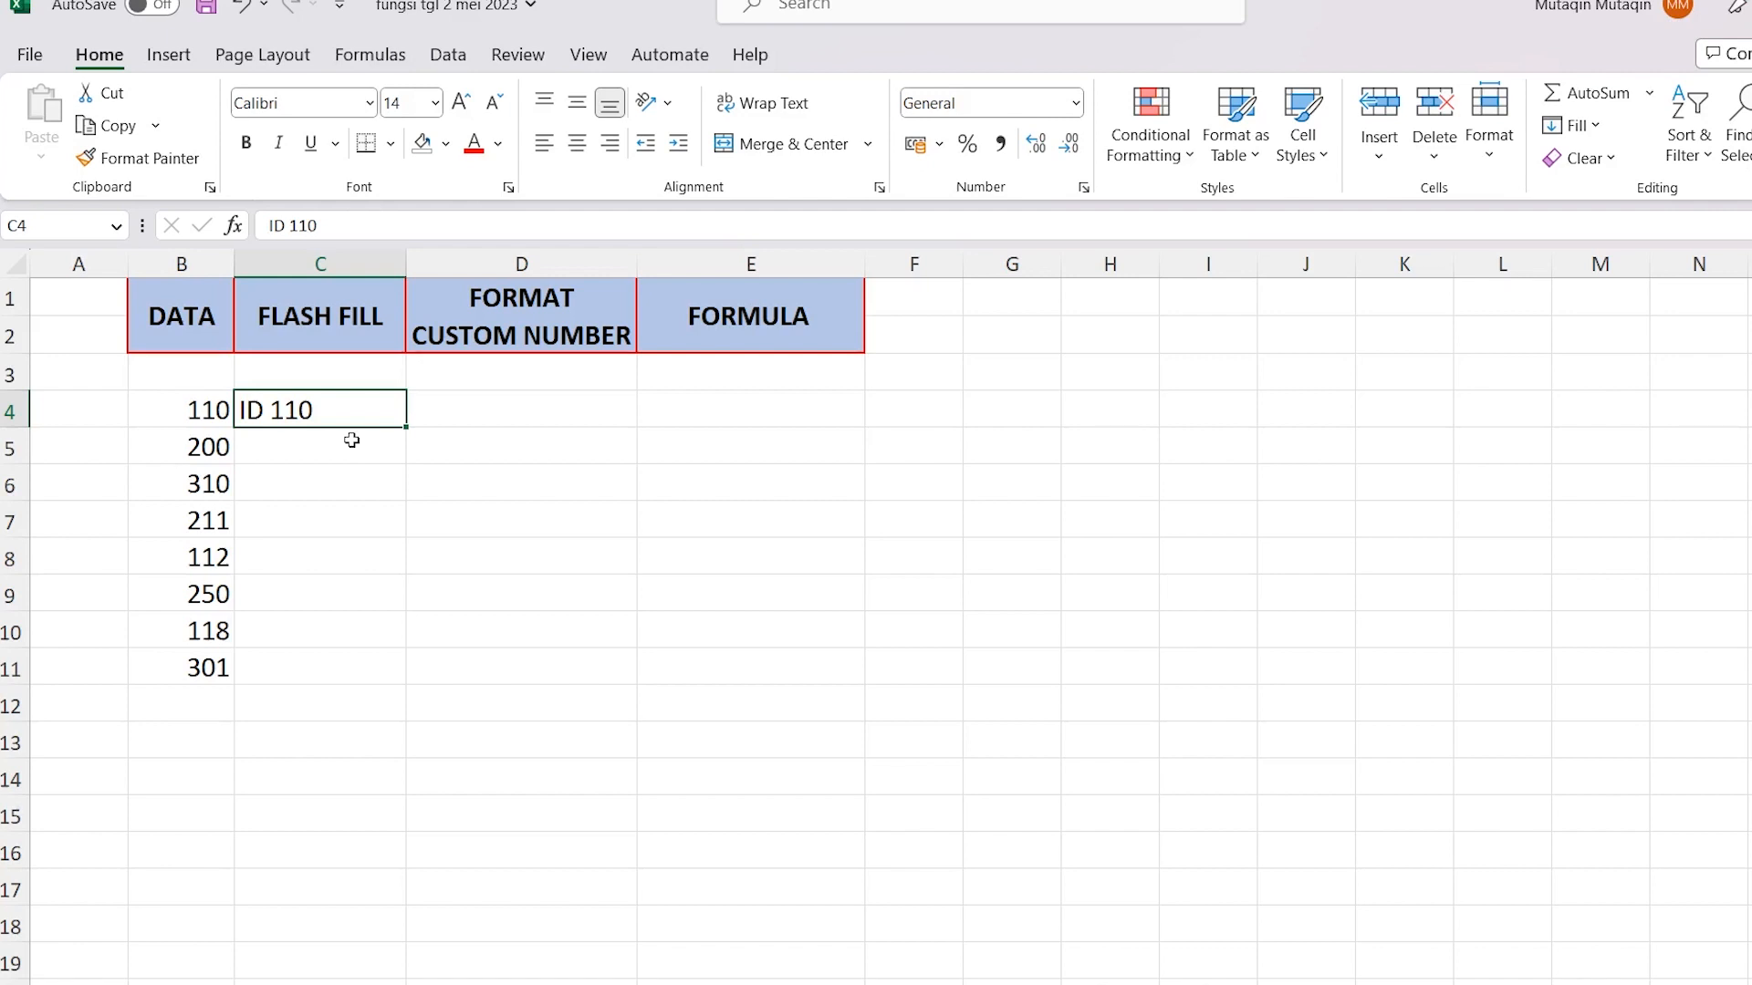
{"action": "left_click_drag", "start_coordinate": [340, 406], "coordinate": [137, 403]}
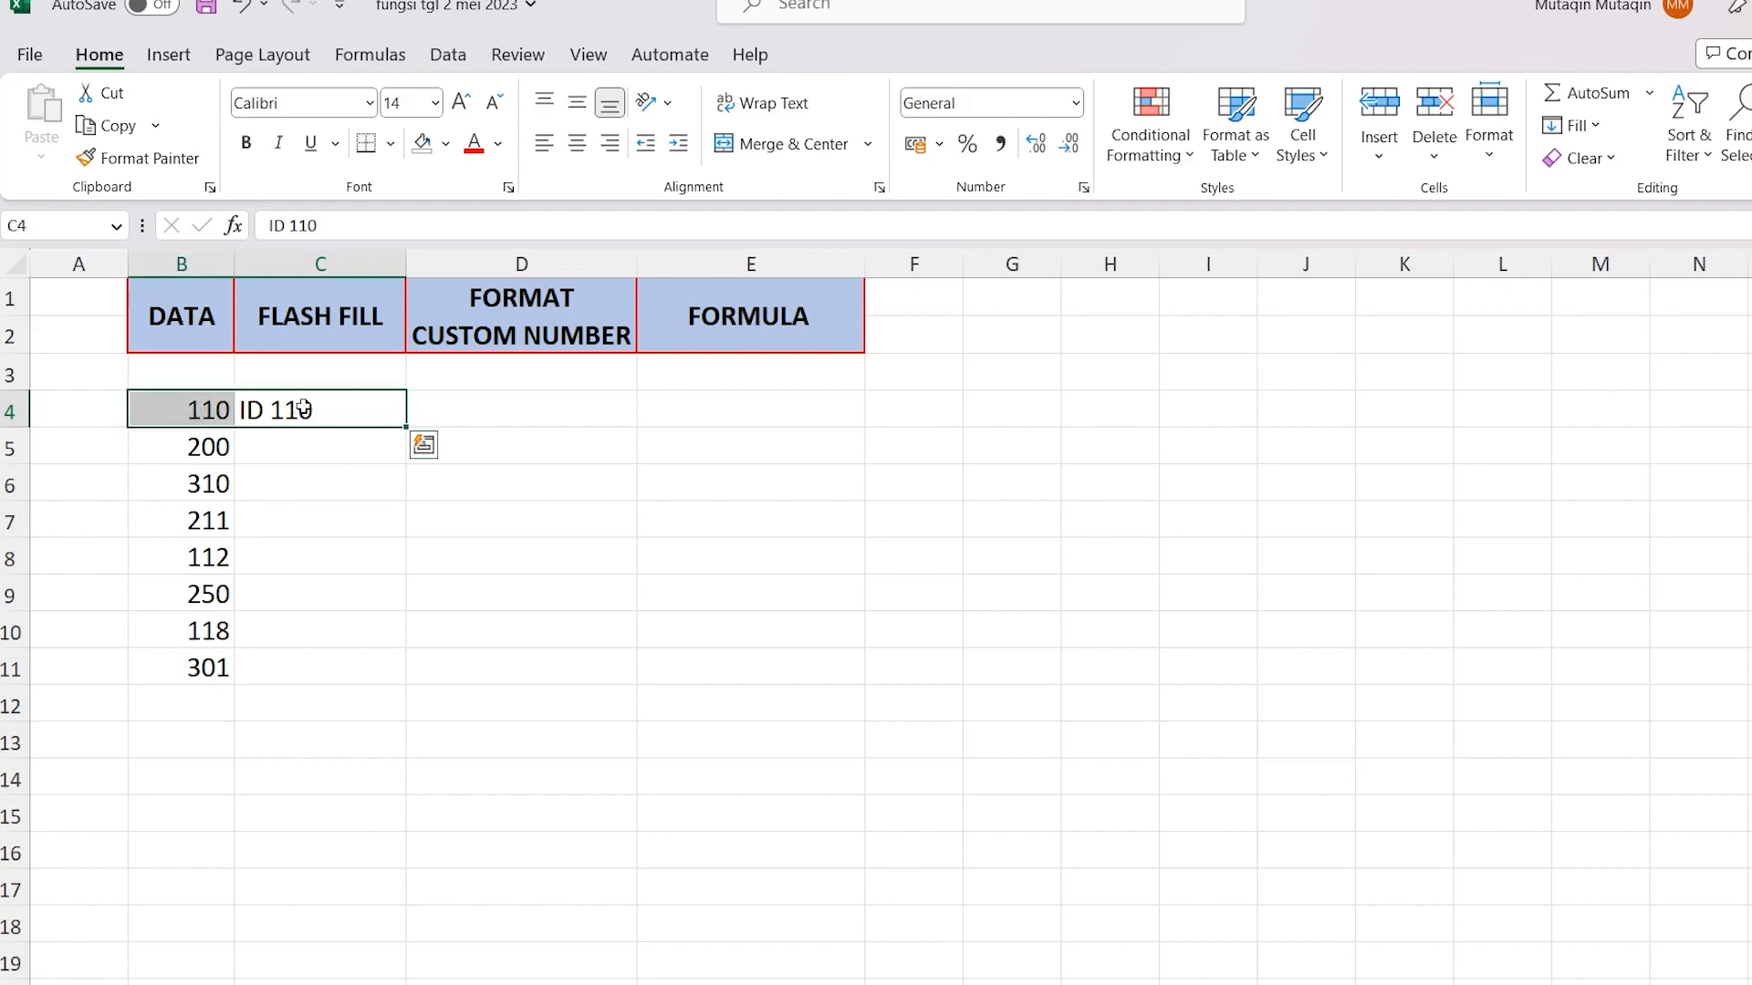
{"action": "left_click", "coordinate": [317, 411]}
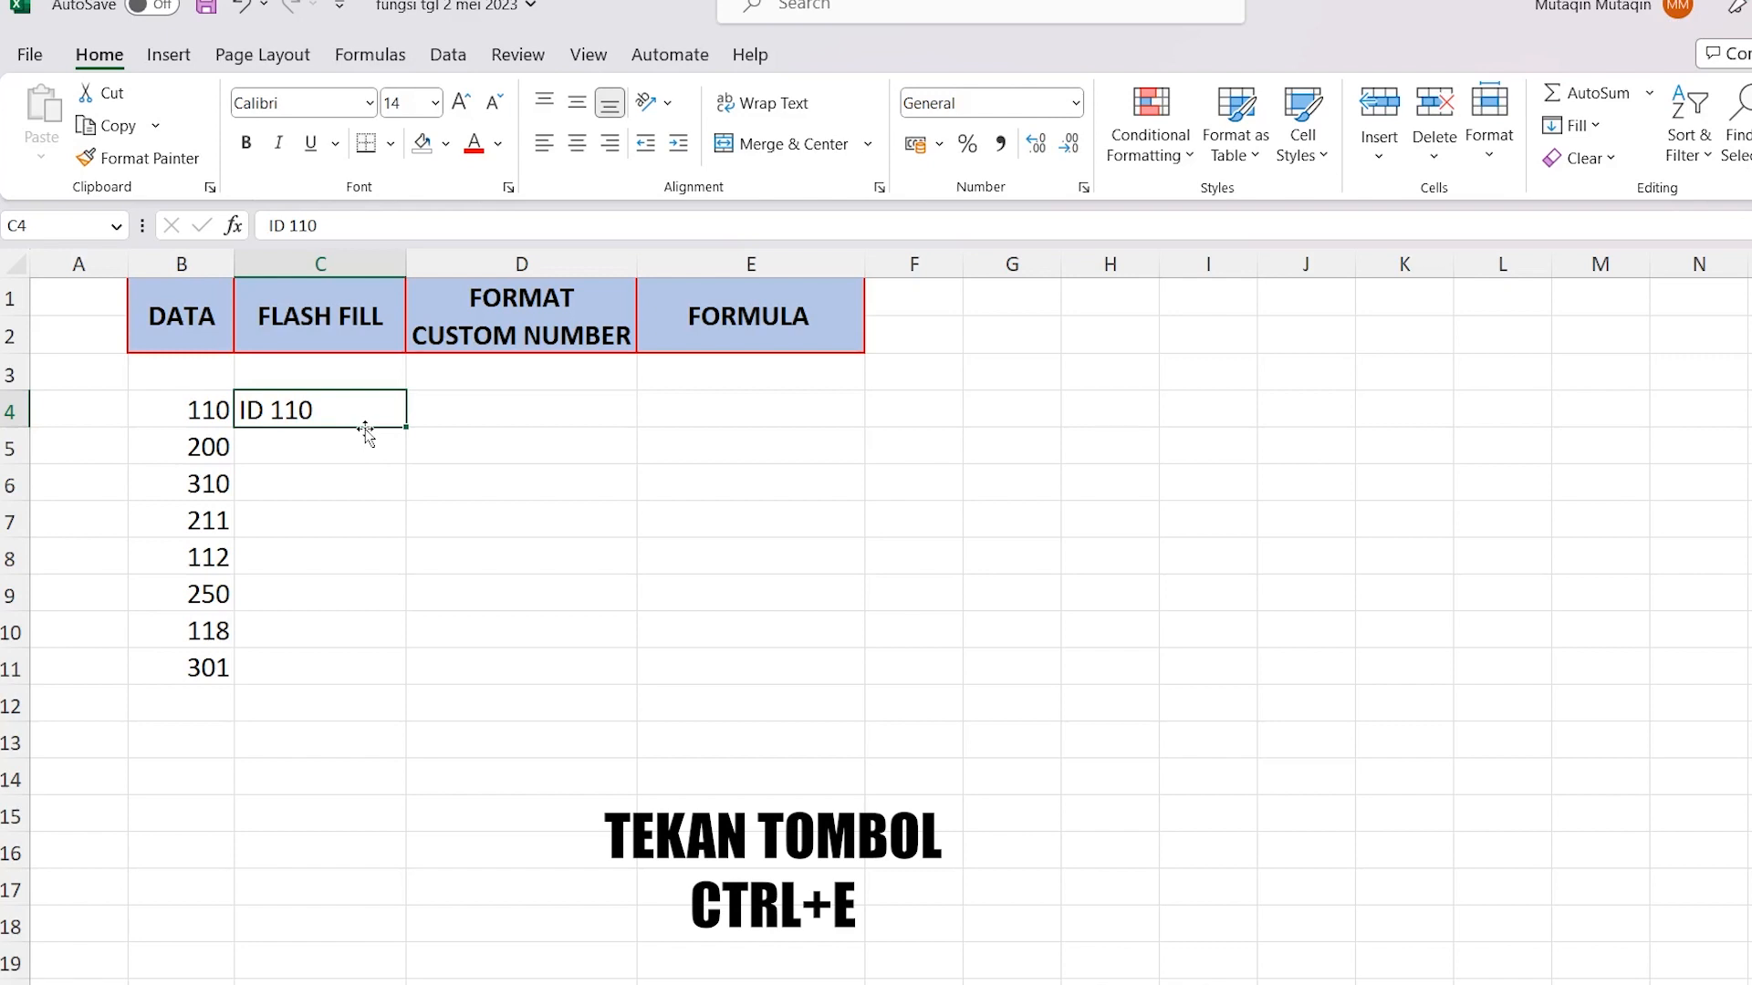
{"action": "key", "text": "ctrl+e"}
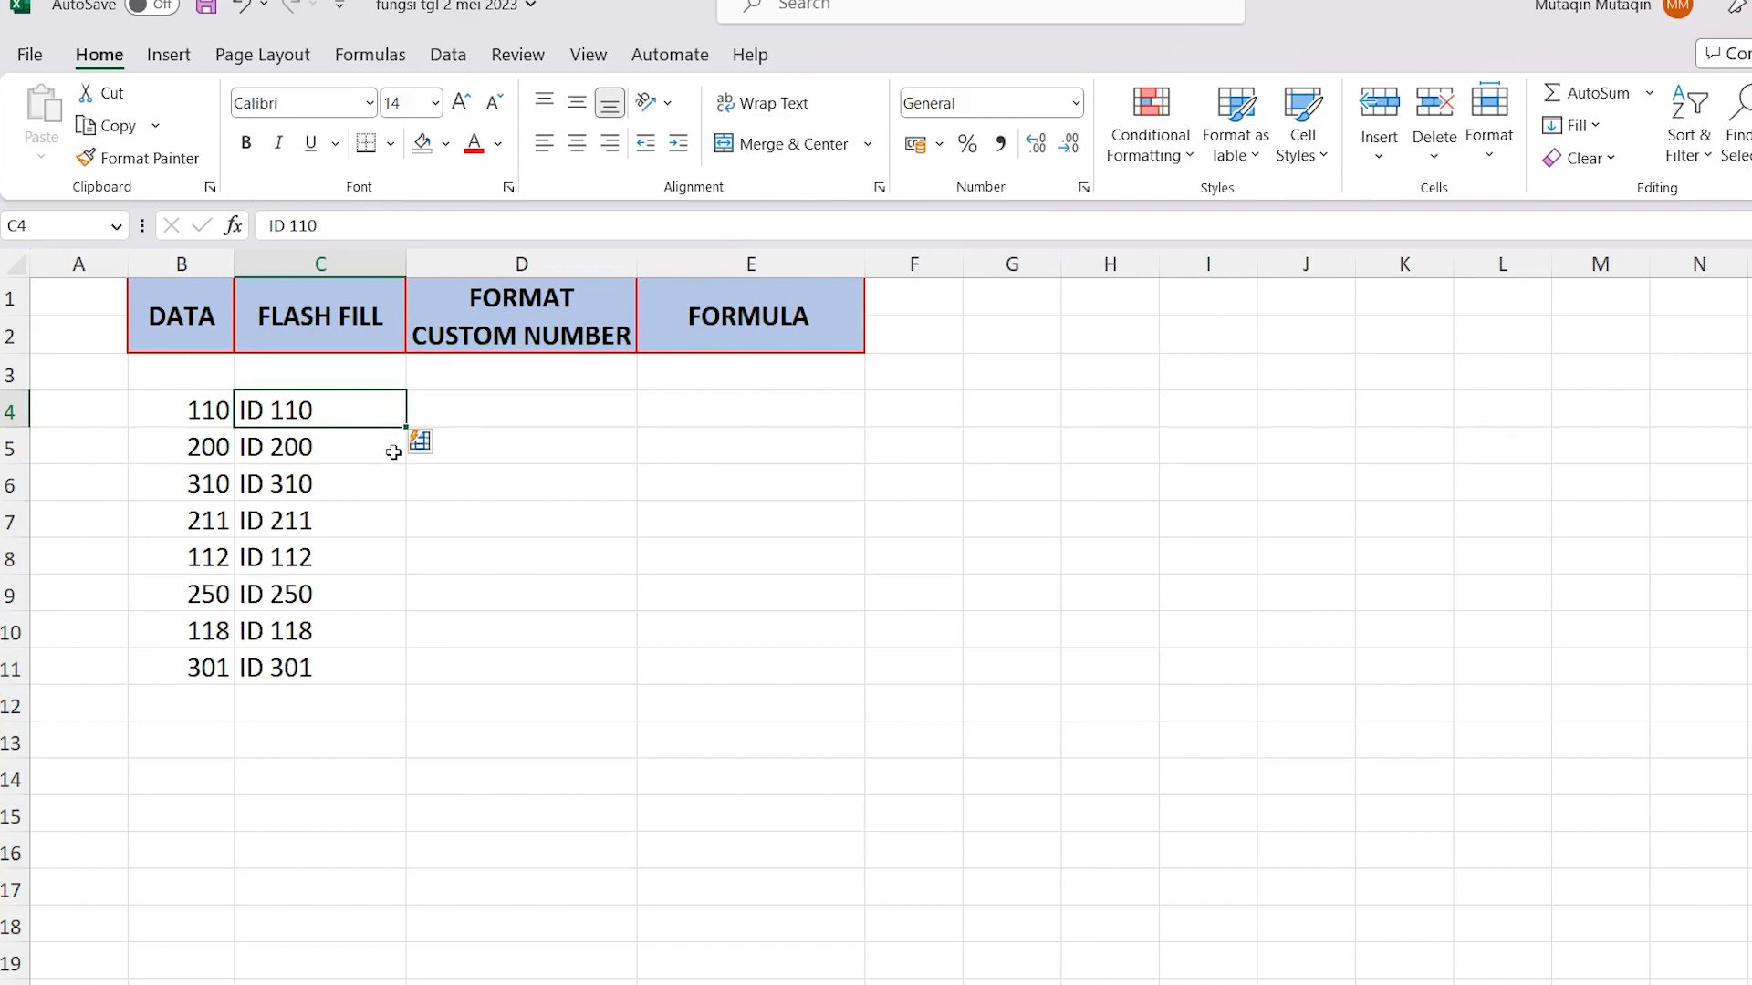
Clear the filled entries in C5:C11 once more and rerun the Flash Fill command from C4
{"action": "left_click_drag", "start_coordinate": [360, 449], "coordinate": [375, 652]}
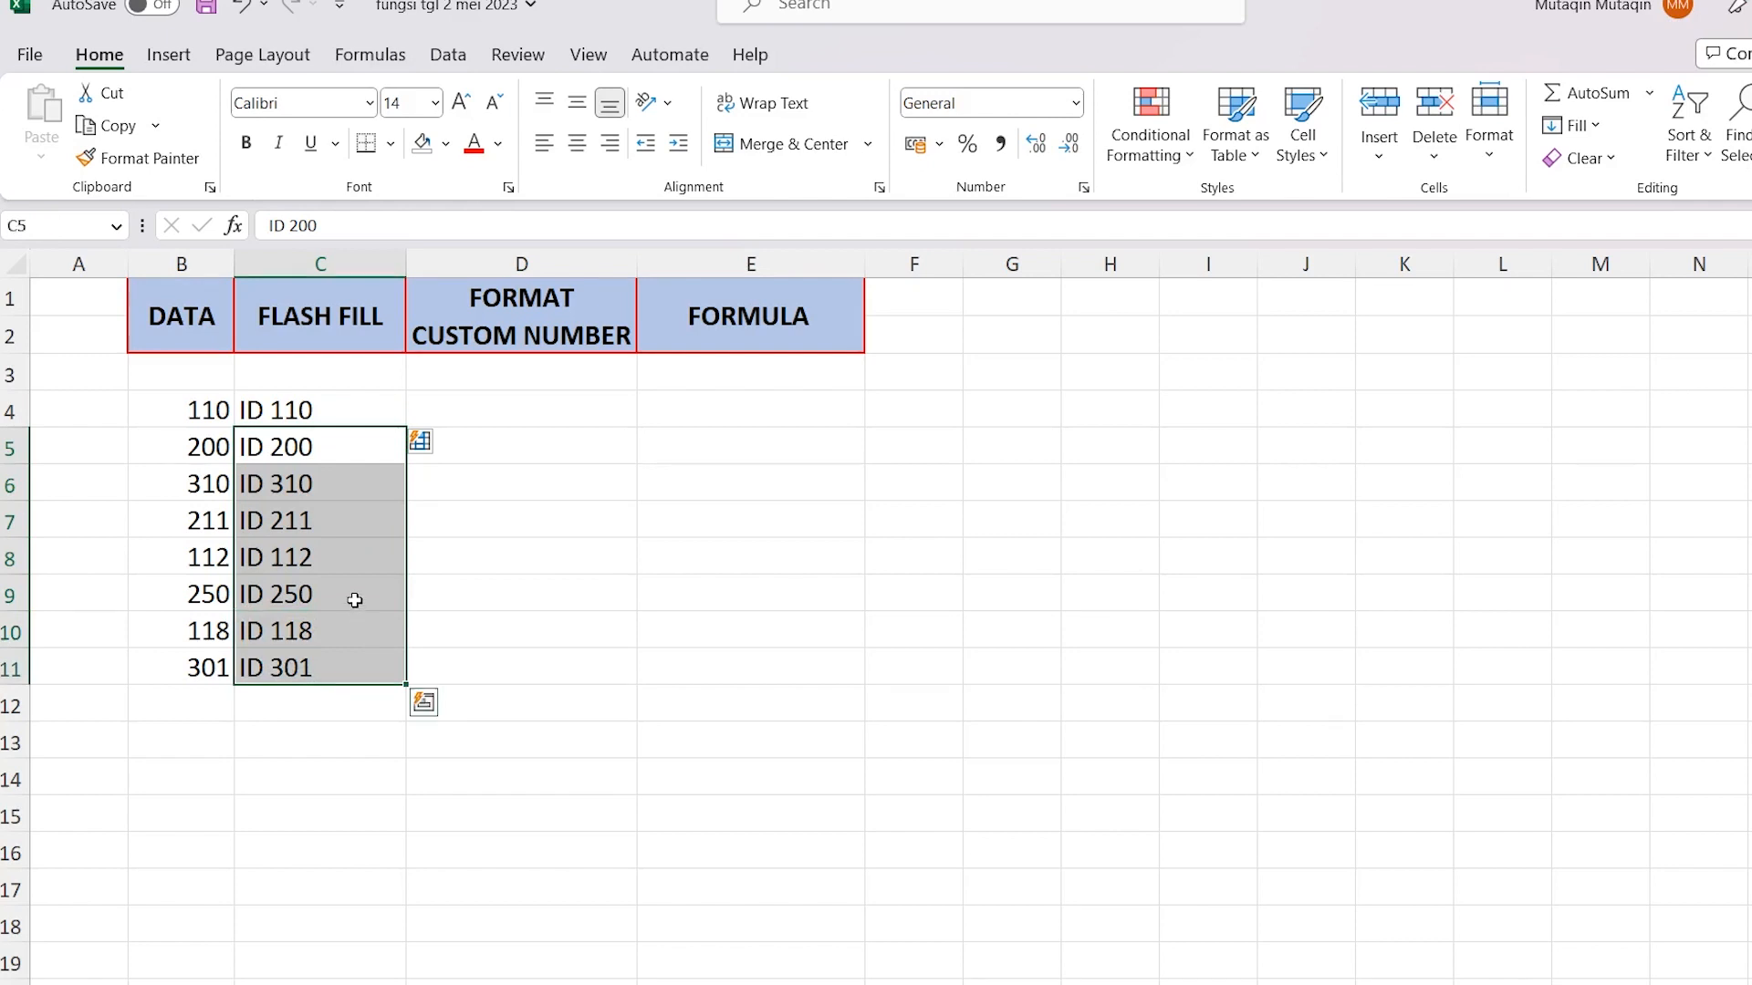
{"action": "left_click", "coordinate": [332, 453]}
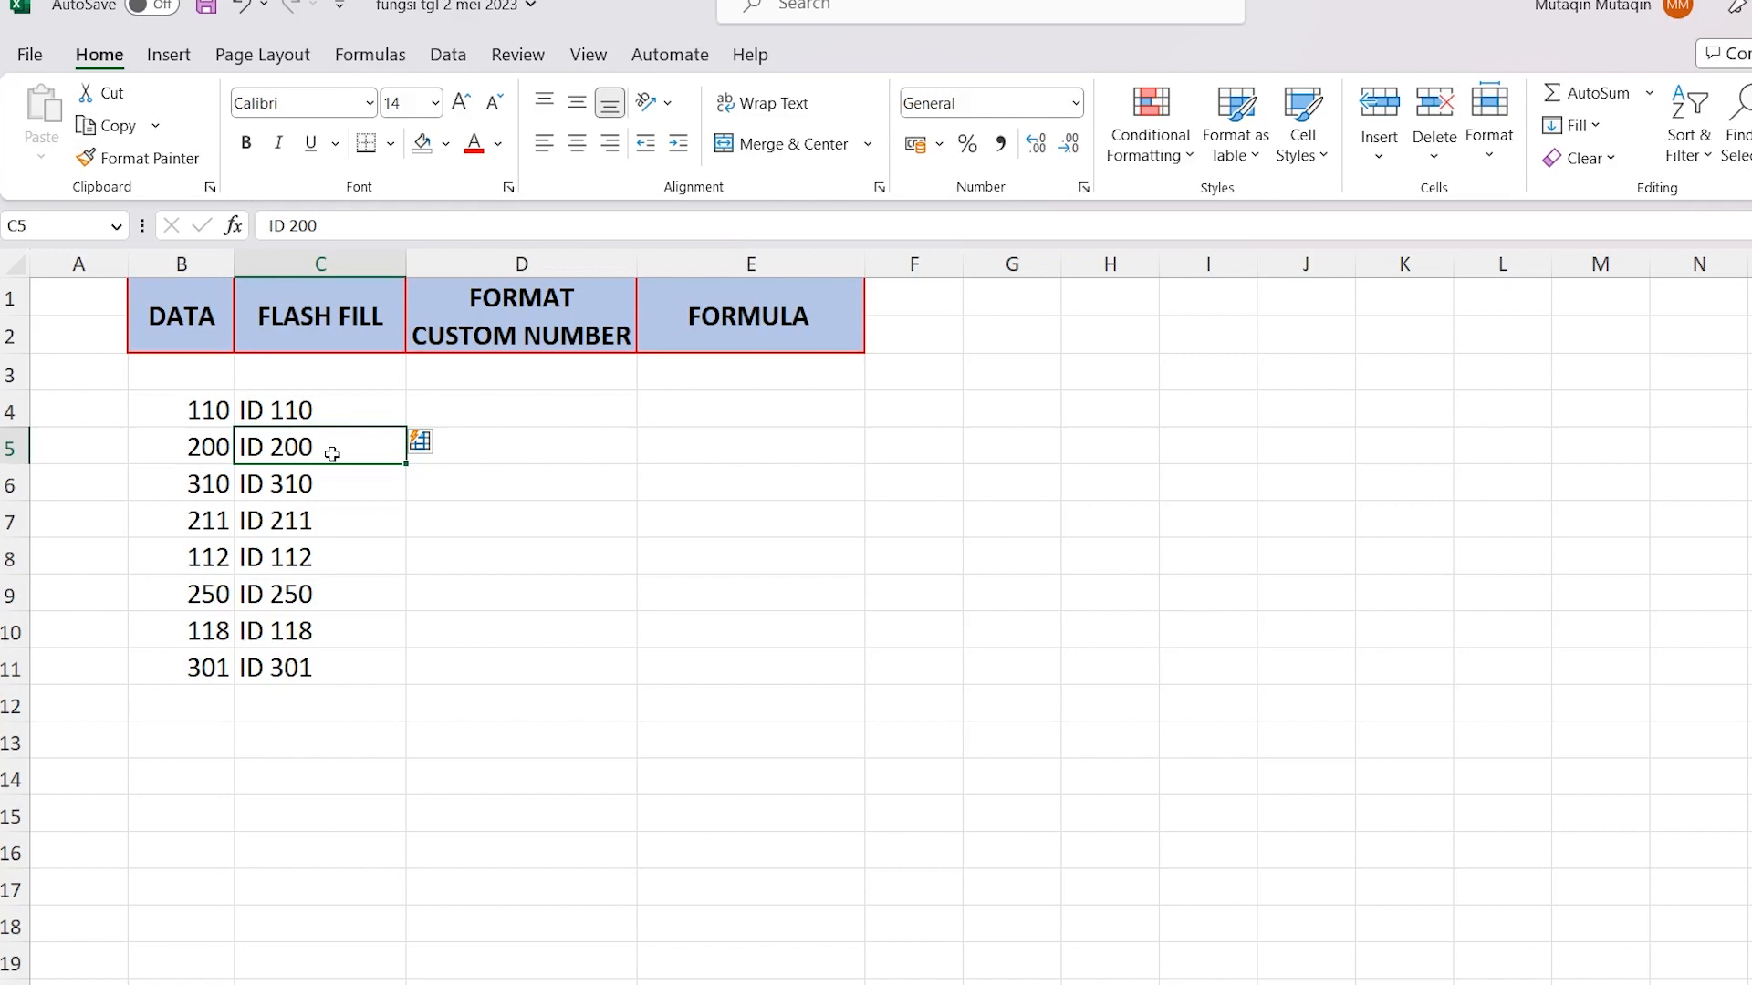
{"action": "left_click_drag", "start_coordinate": [331, 441], "coordinate": [321, 646]}
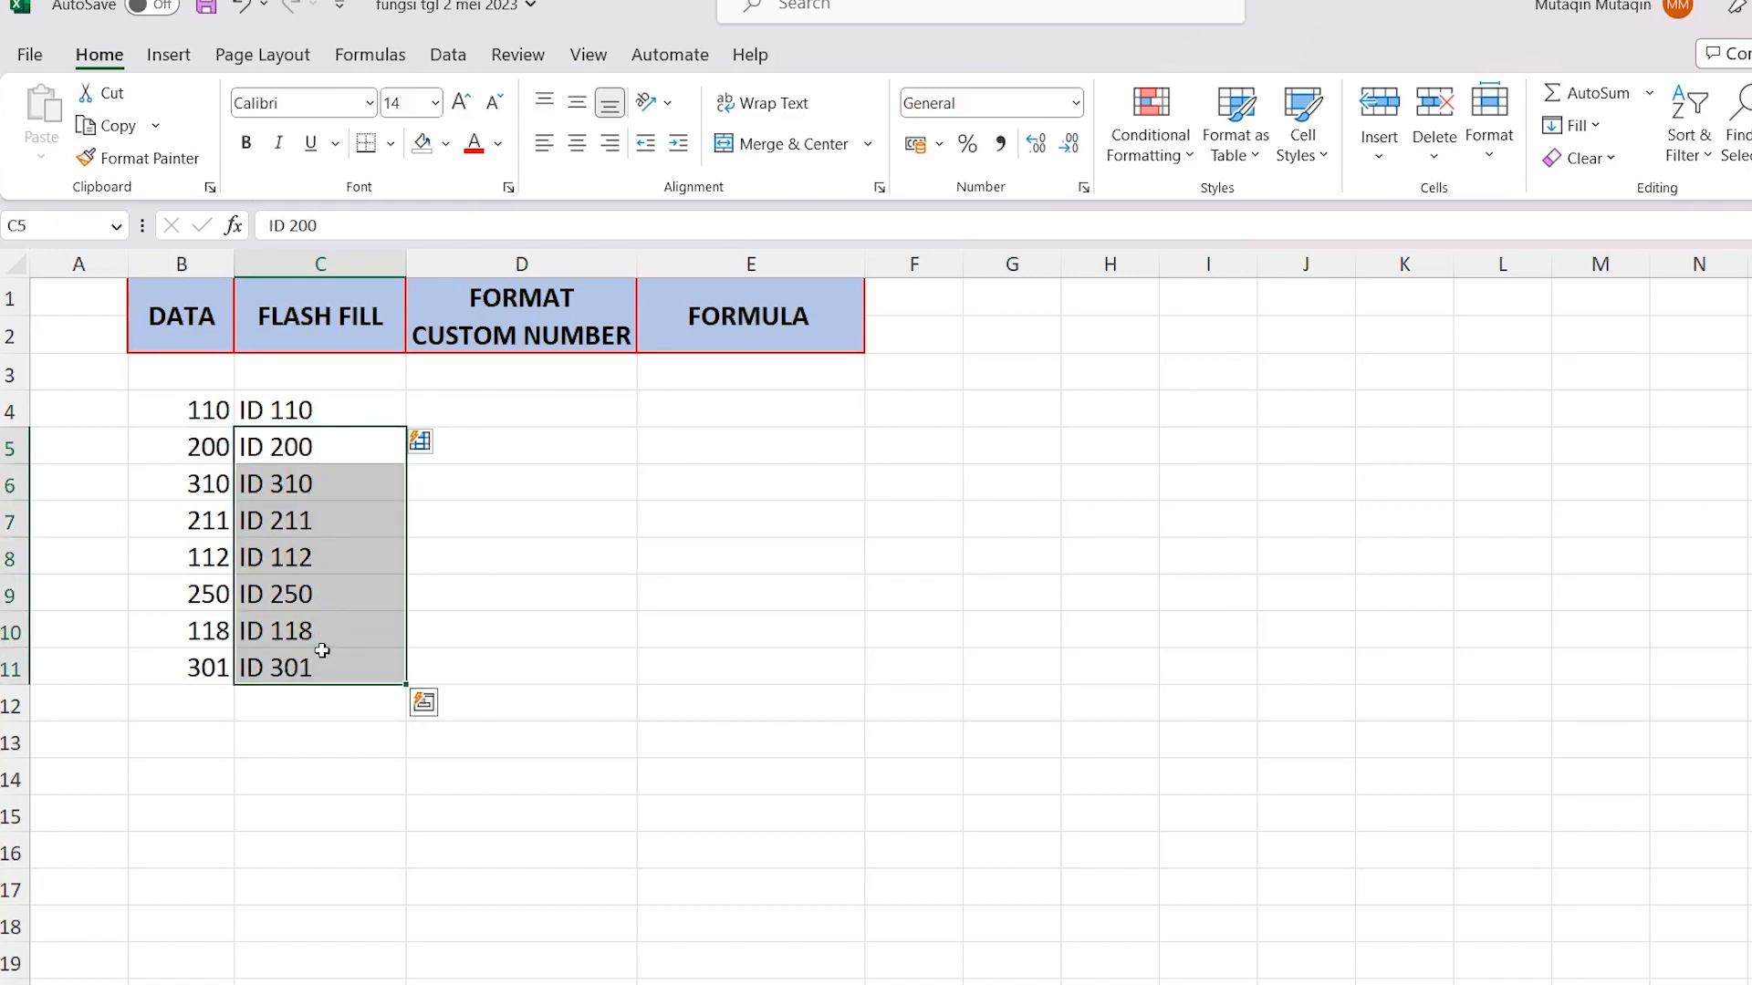
{"action": "key", "text": "Delete"}
{"action": "left_click", "coordinate": [357, 415]}
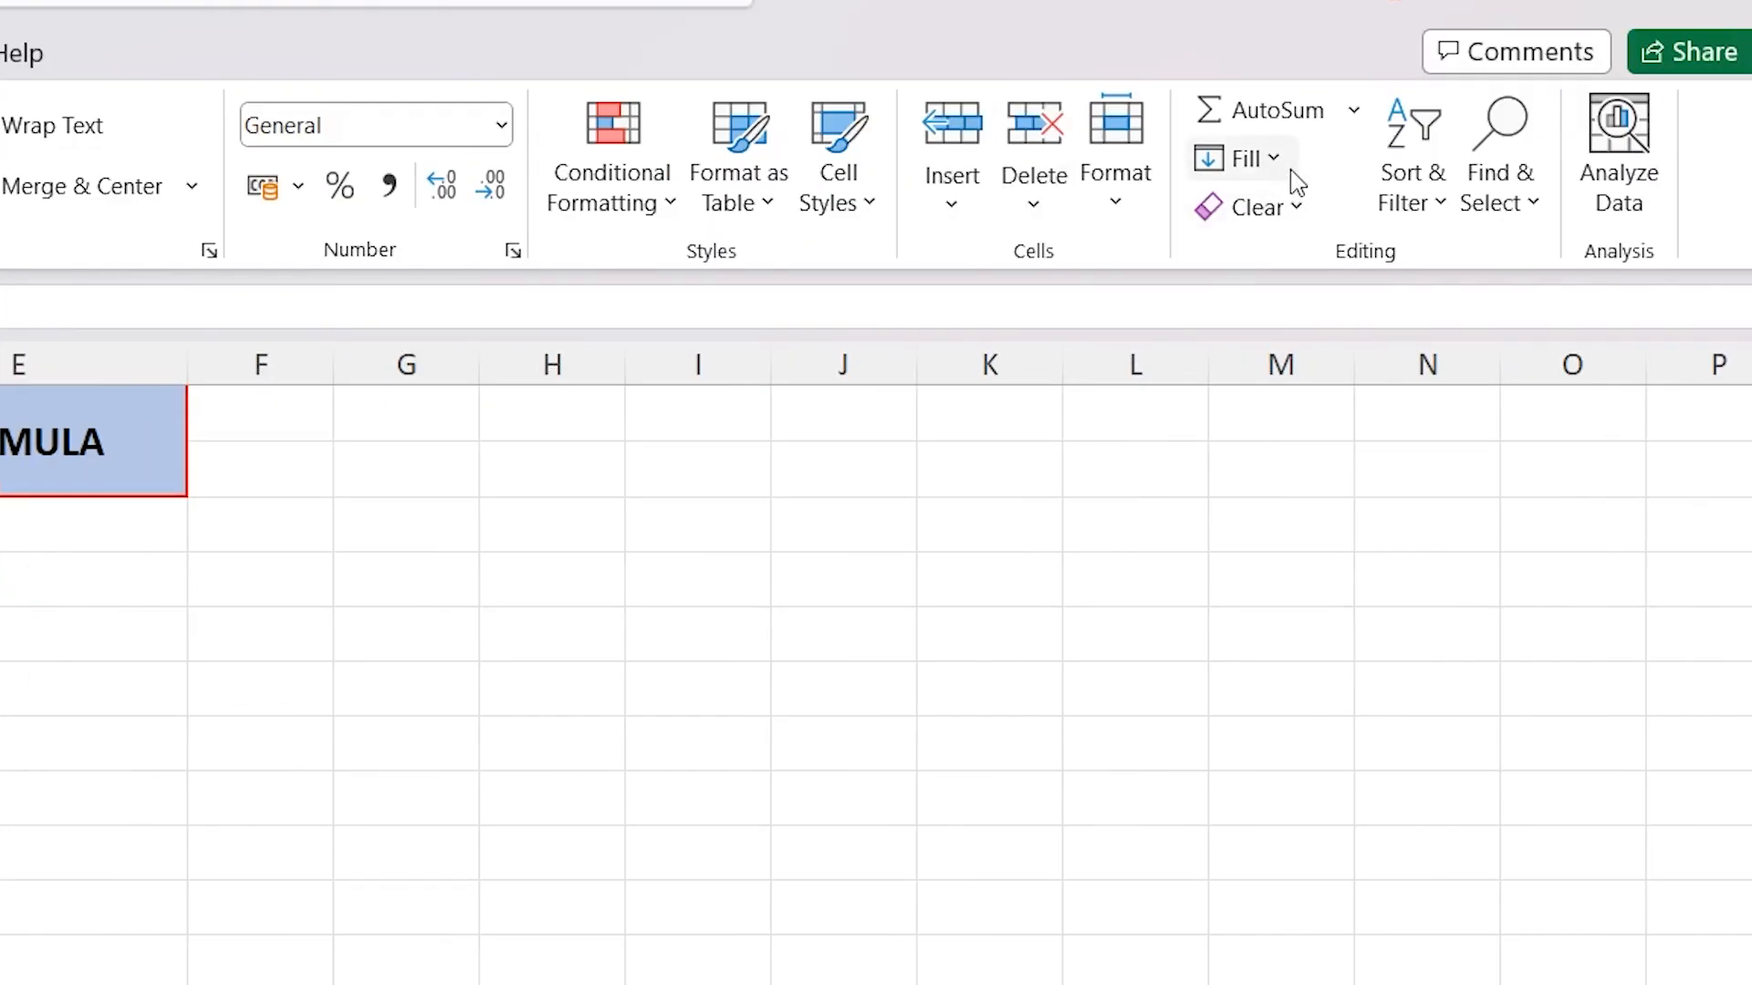
{"action": "left_click", "coordinate": [1287, 173]}
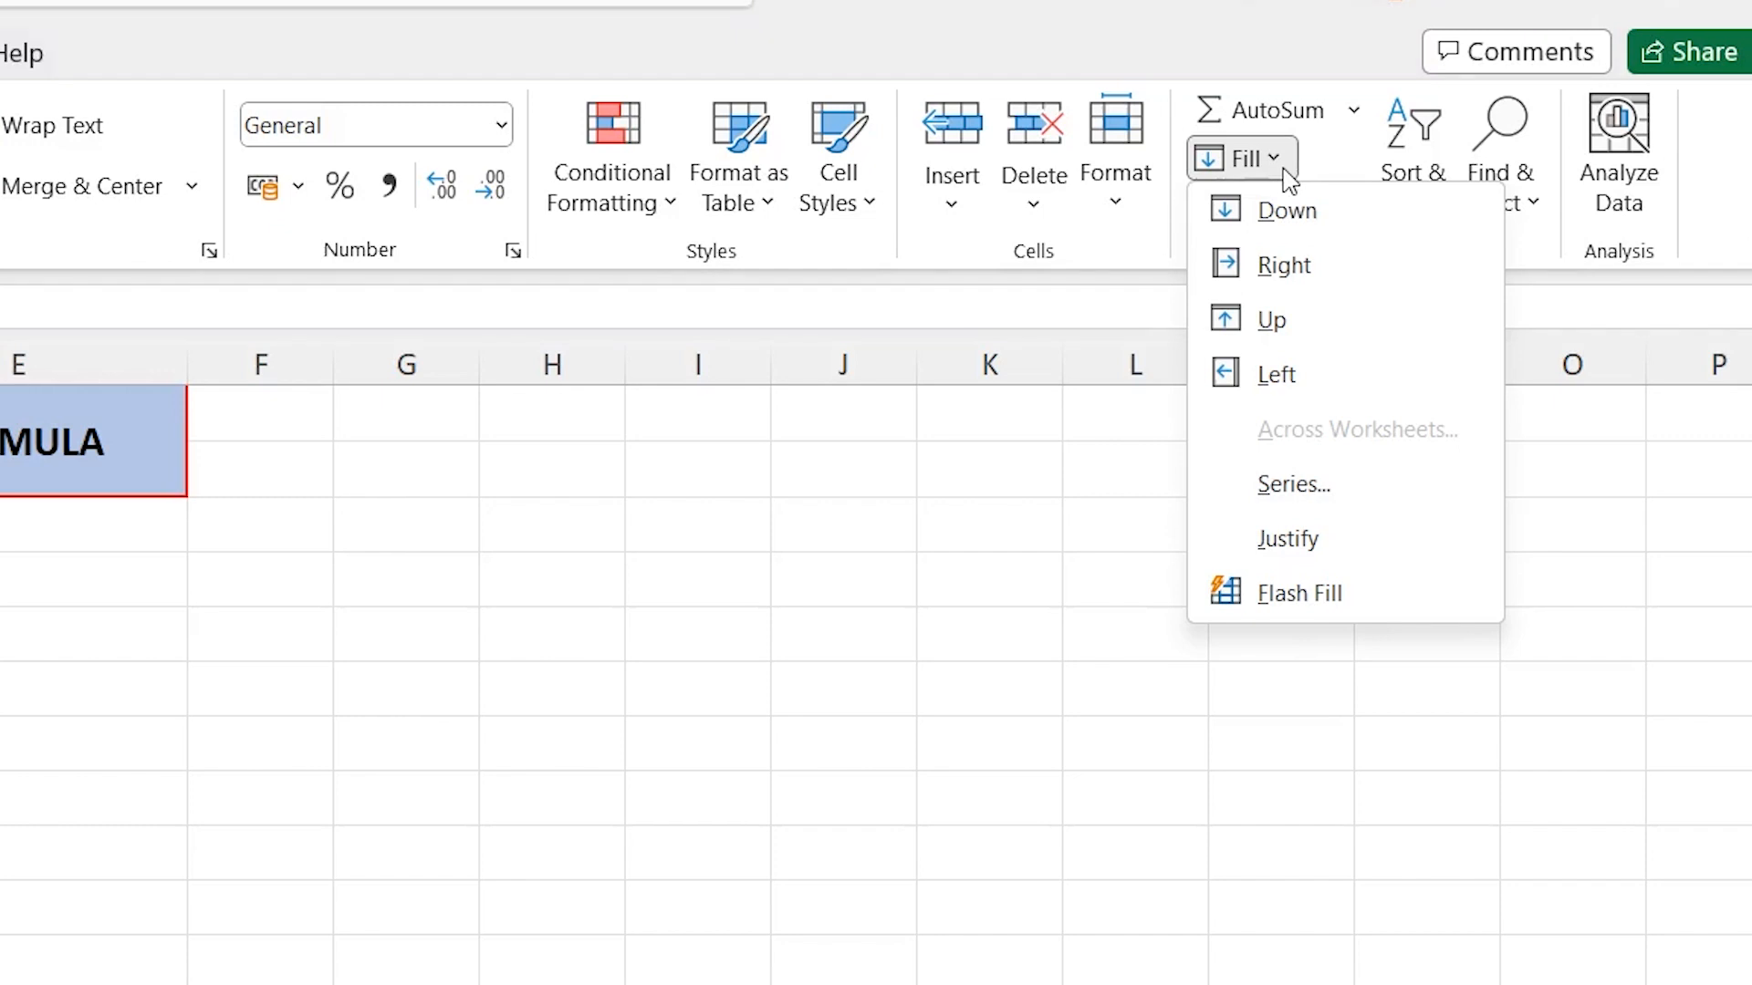
{"action": "left_click", "coordinate": [1281, 591]}
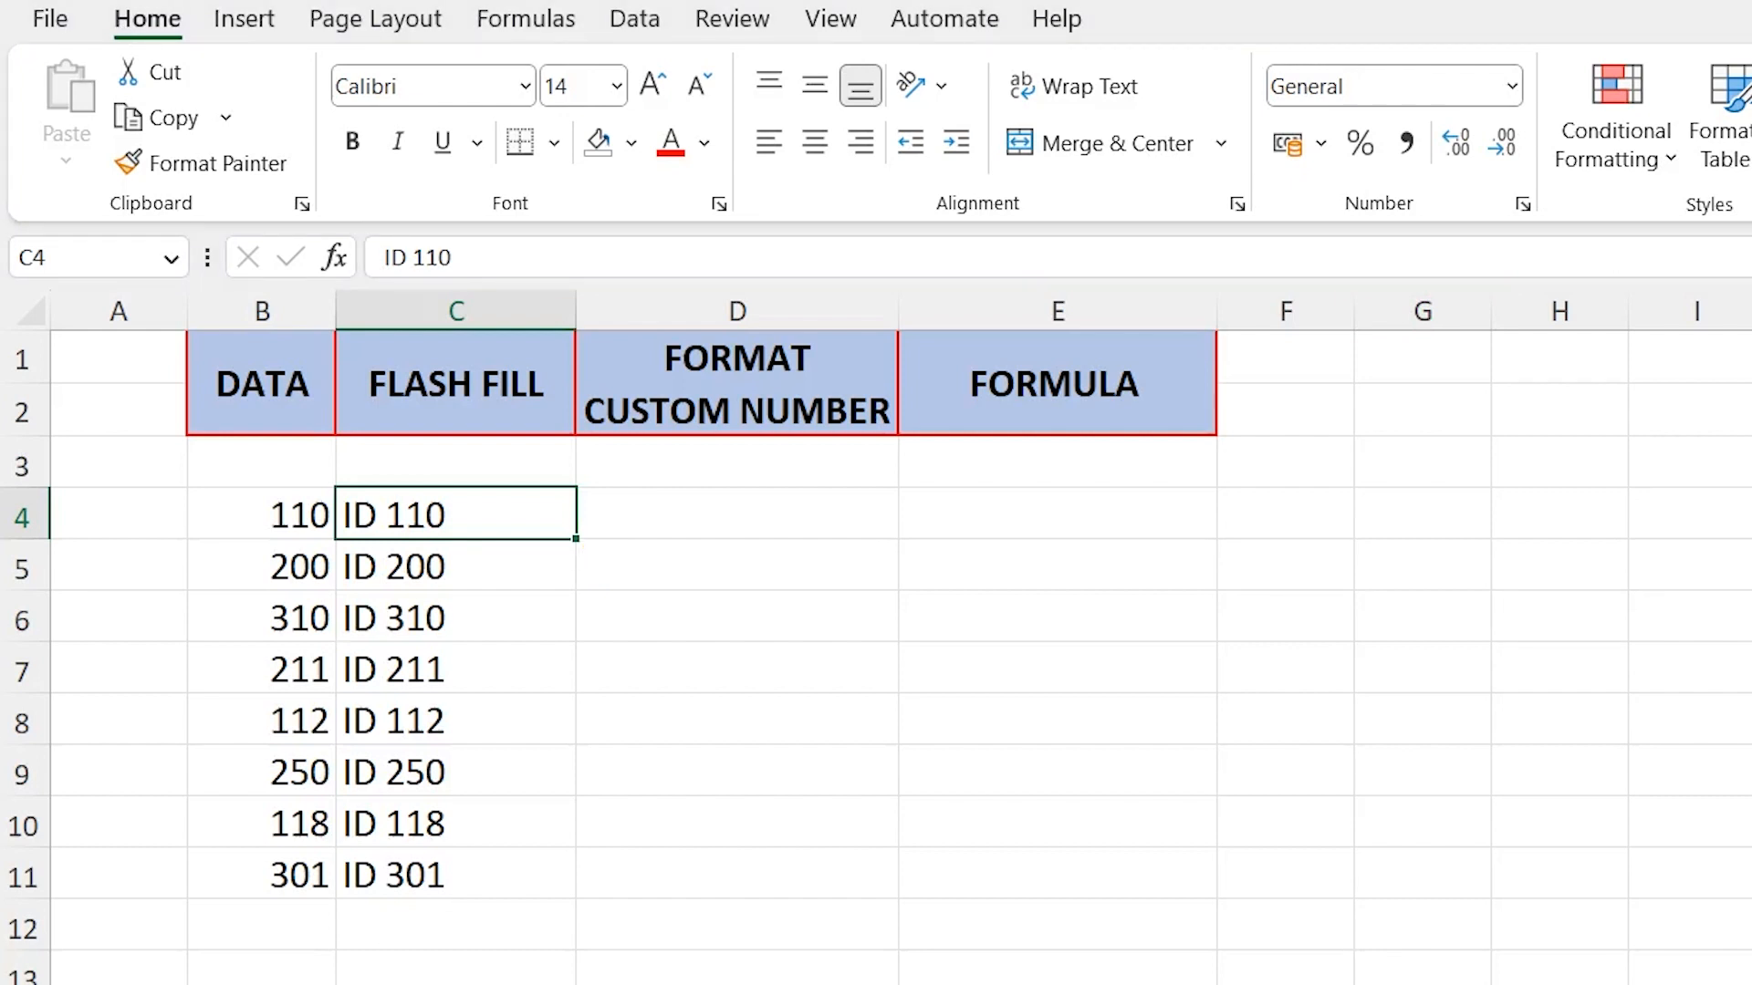
Delete the empty row 3 that separates the headers from the data
{"action": "left_click", "coordinate": [518, 515]}
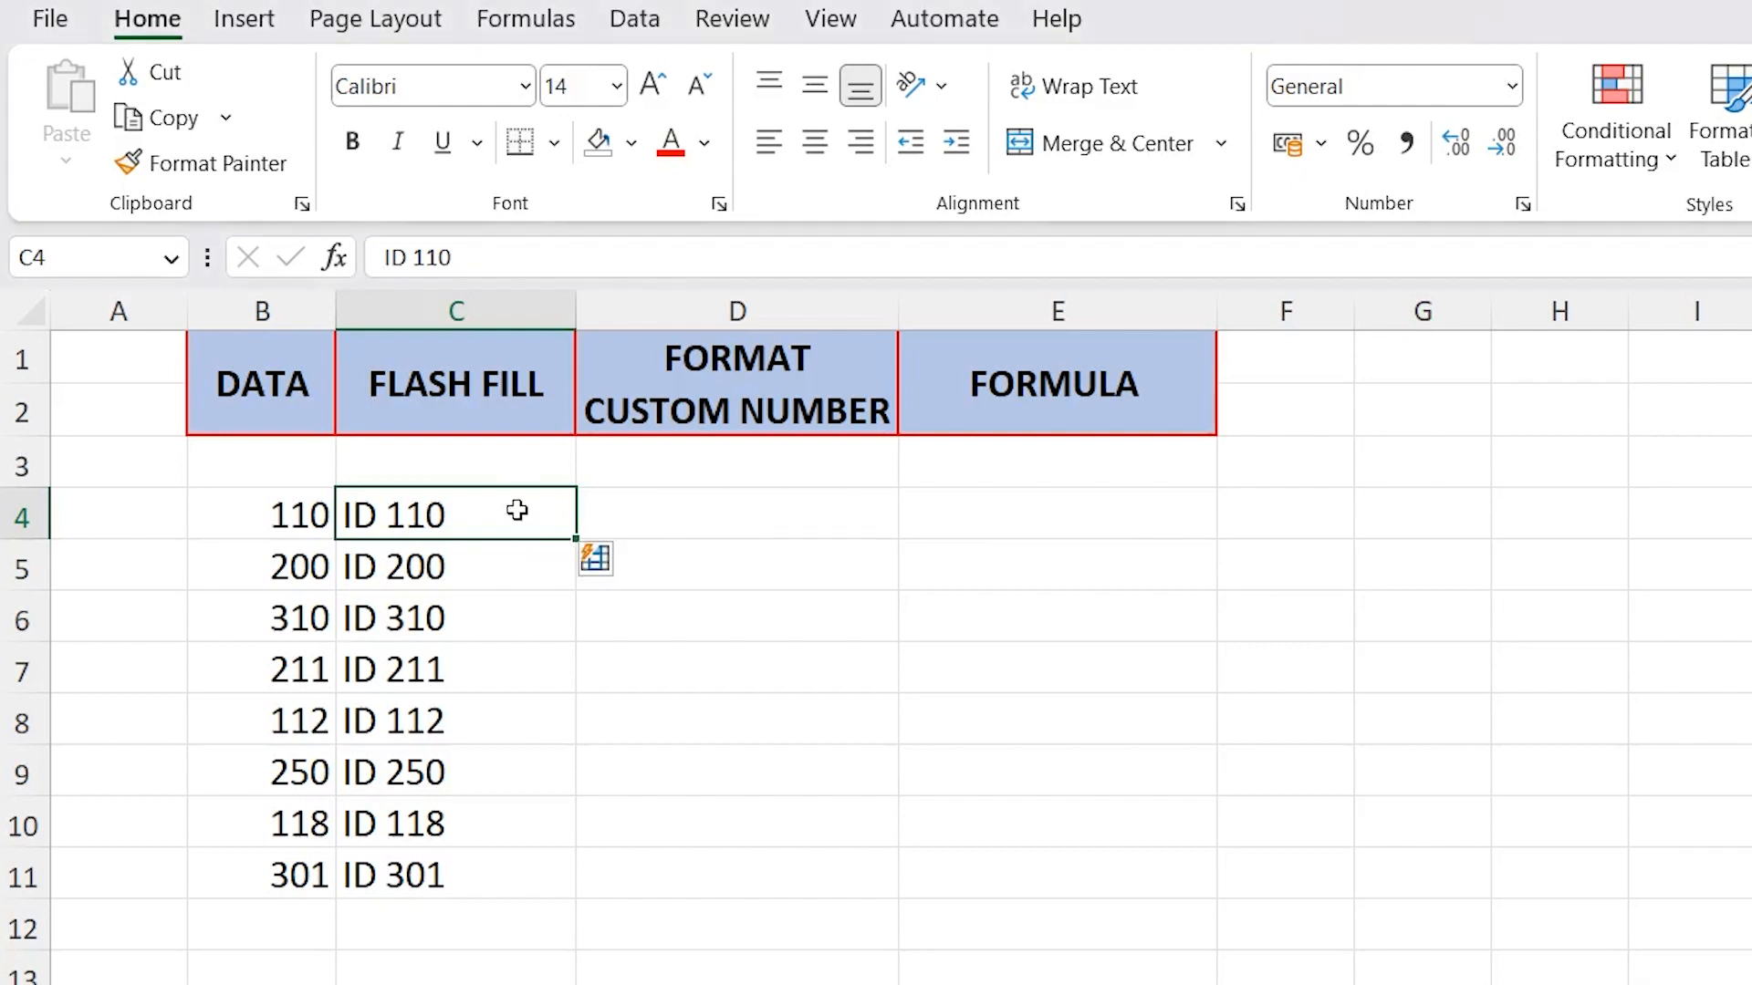
{"action": "left_click", "coordinate": [392, 455]}
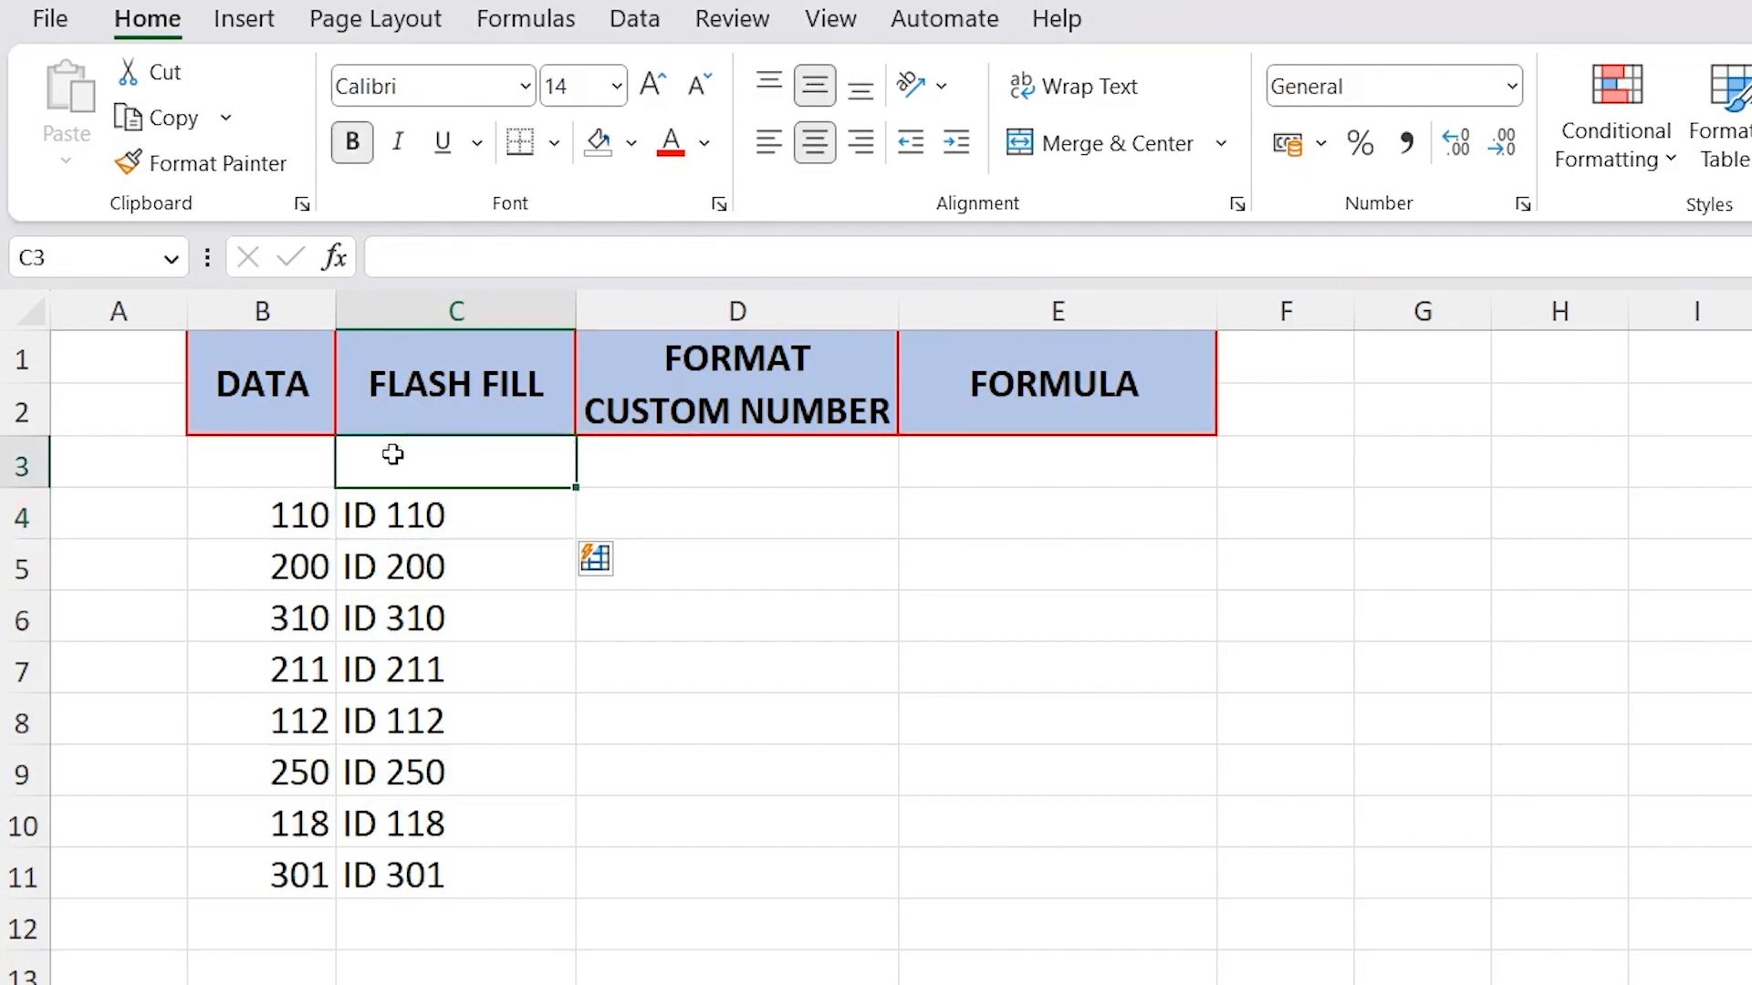
{"action": "left_click", "coordinate": [376, 511]}
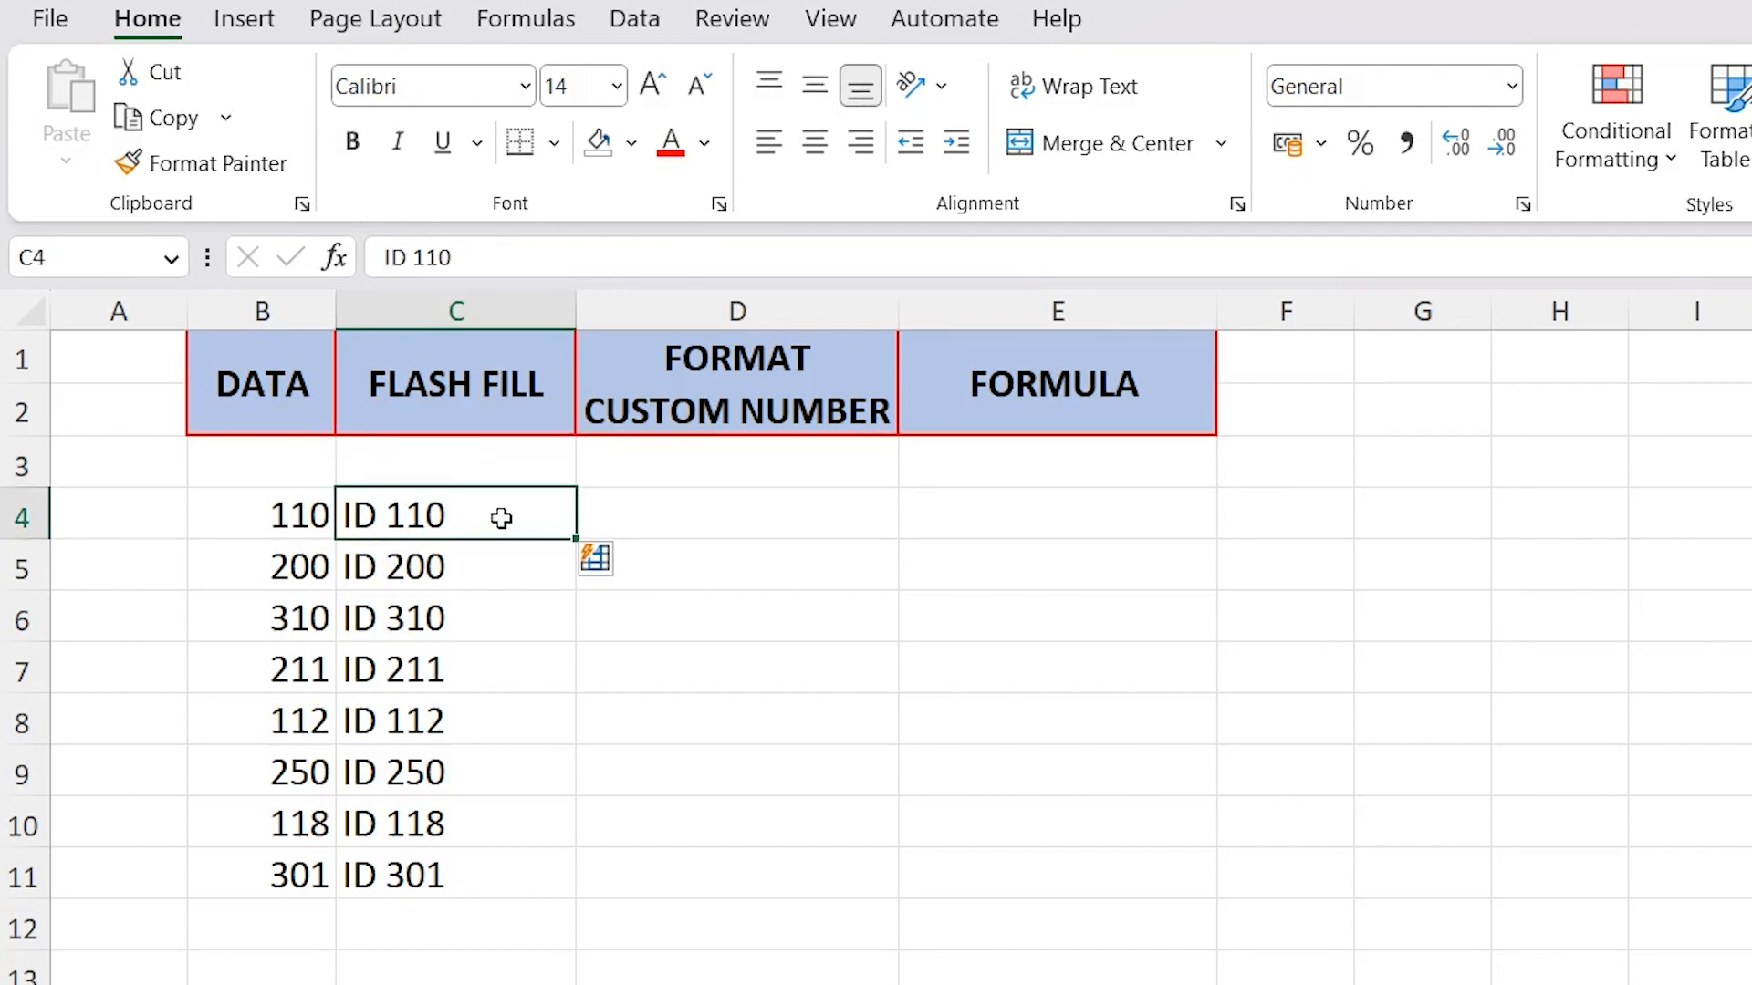
{"action": "left_click", "coordinate": [416, 453]}
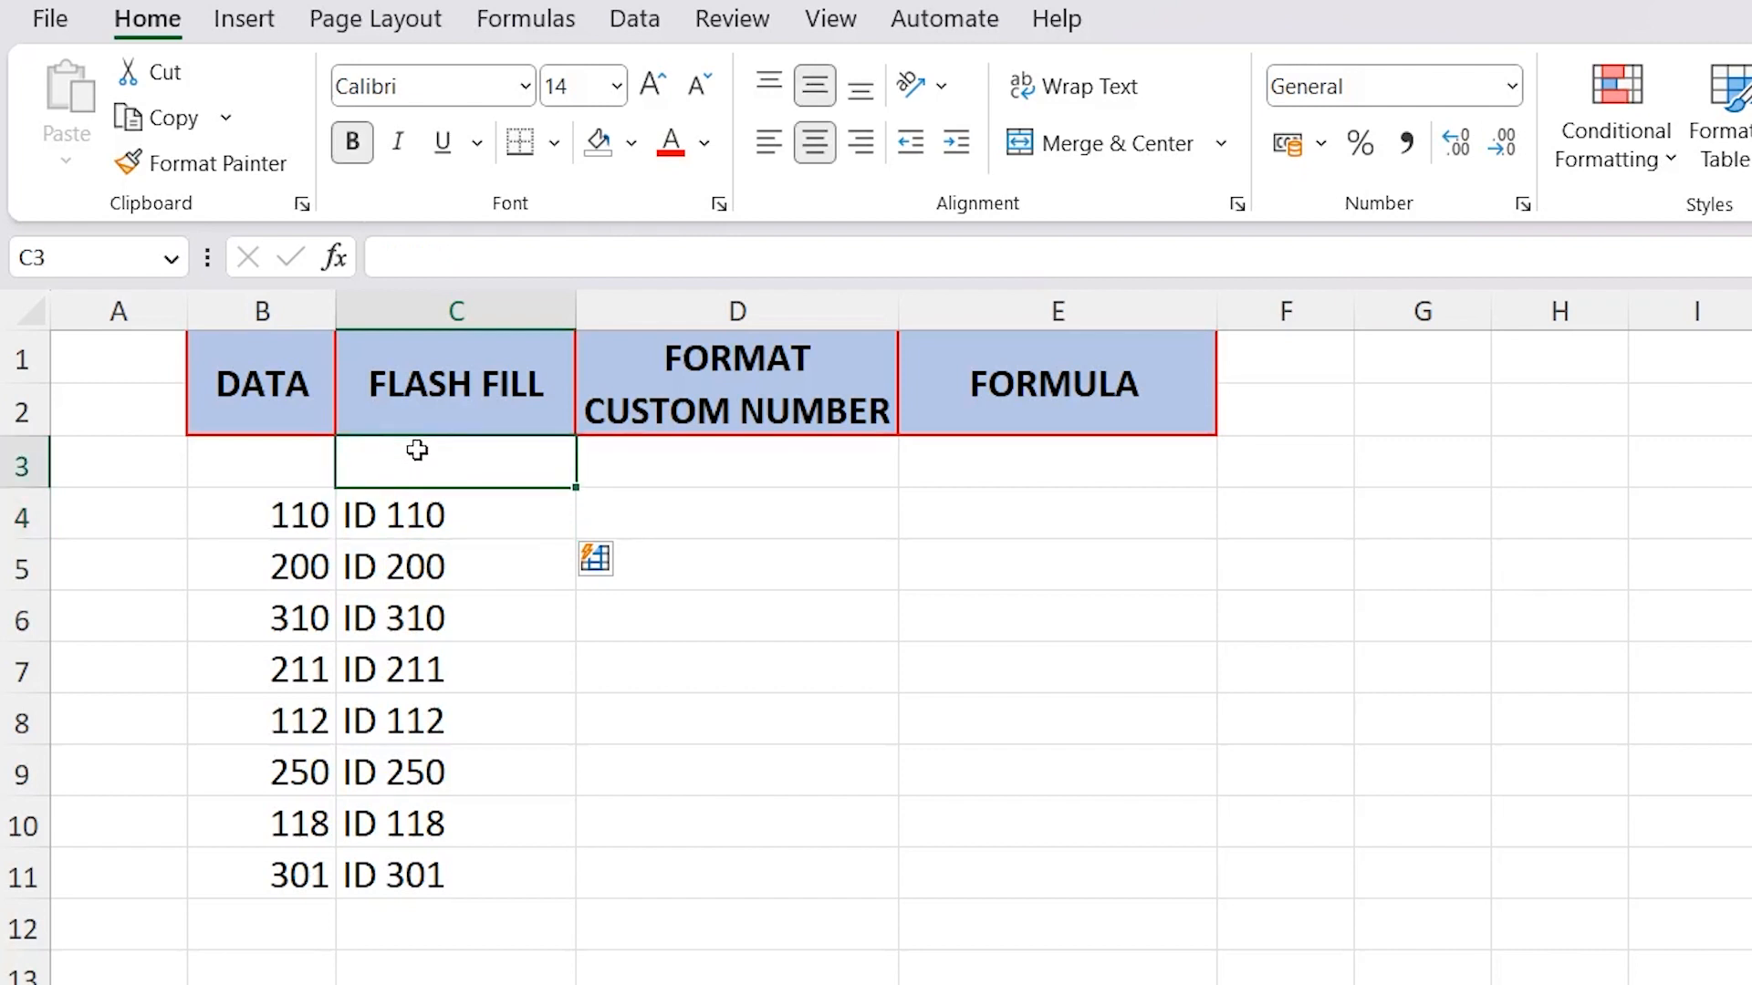
{"action": "left_click", "coordinate": [20, 463]}
{"action": "right_click", "coordinate": [20, 464]}
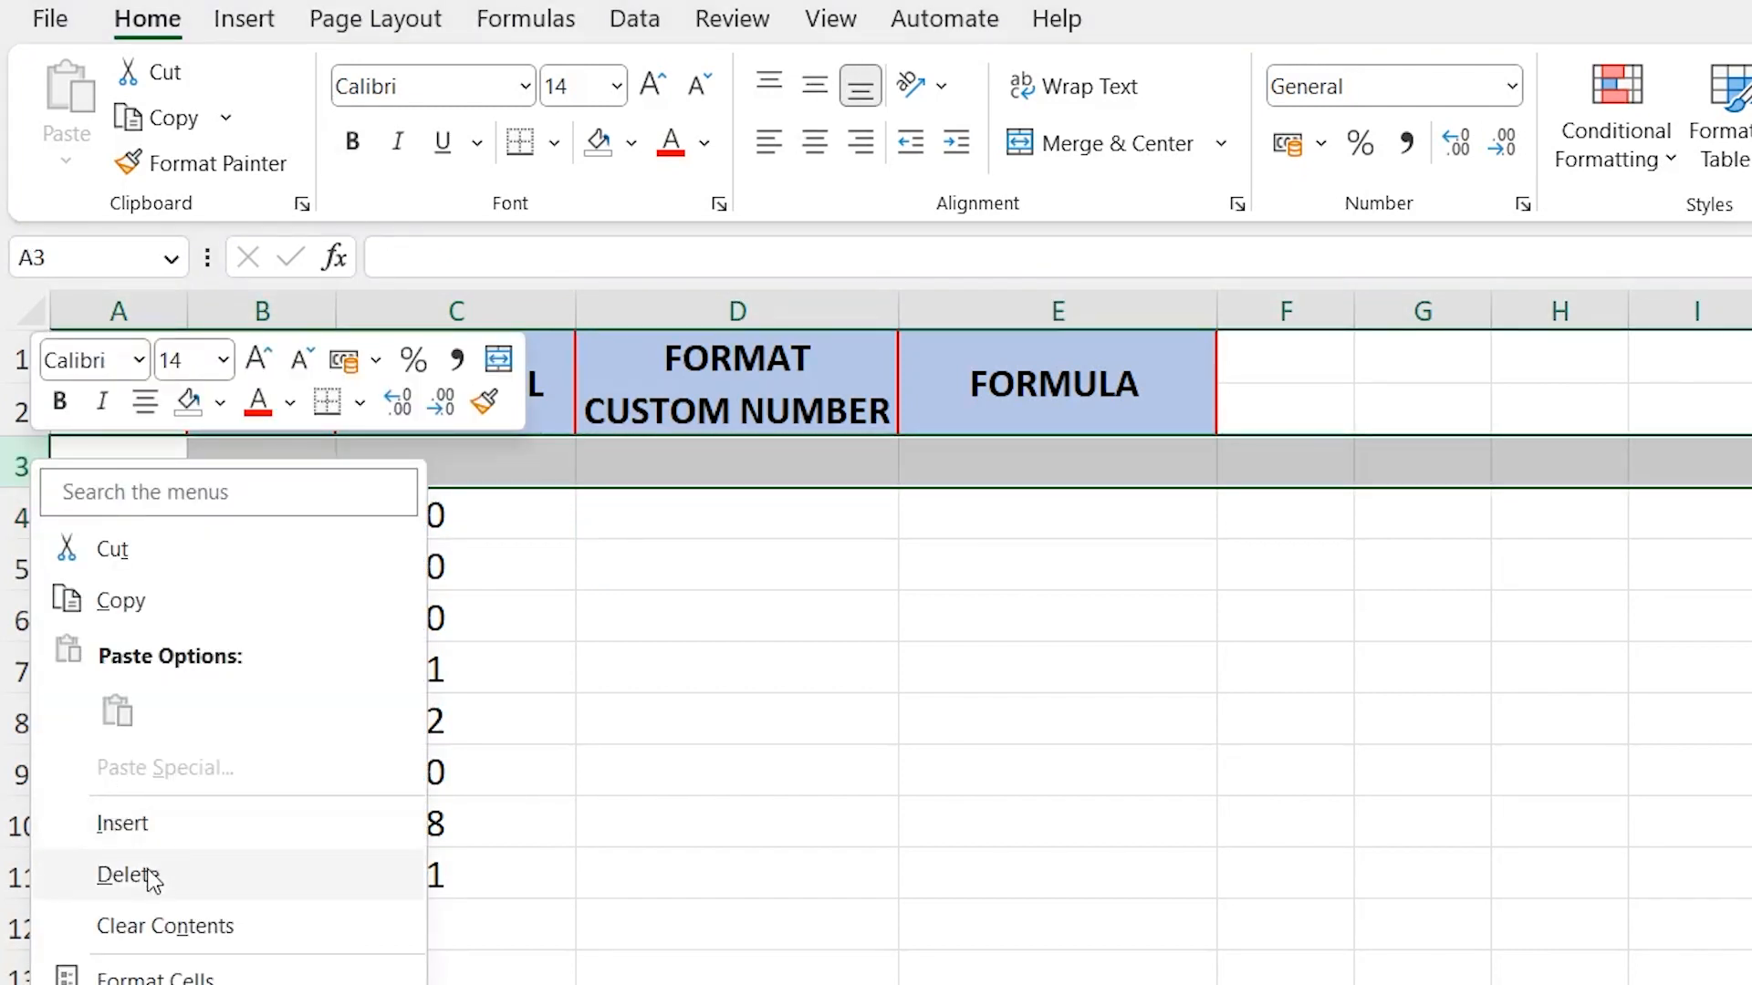
{"action": "left_click", "coordinate": [127, 874]}
{"action": "left_click", "coordinate": [448, 456]}
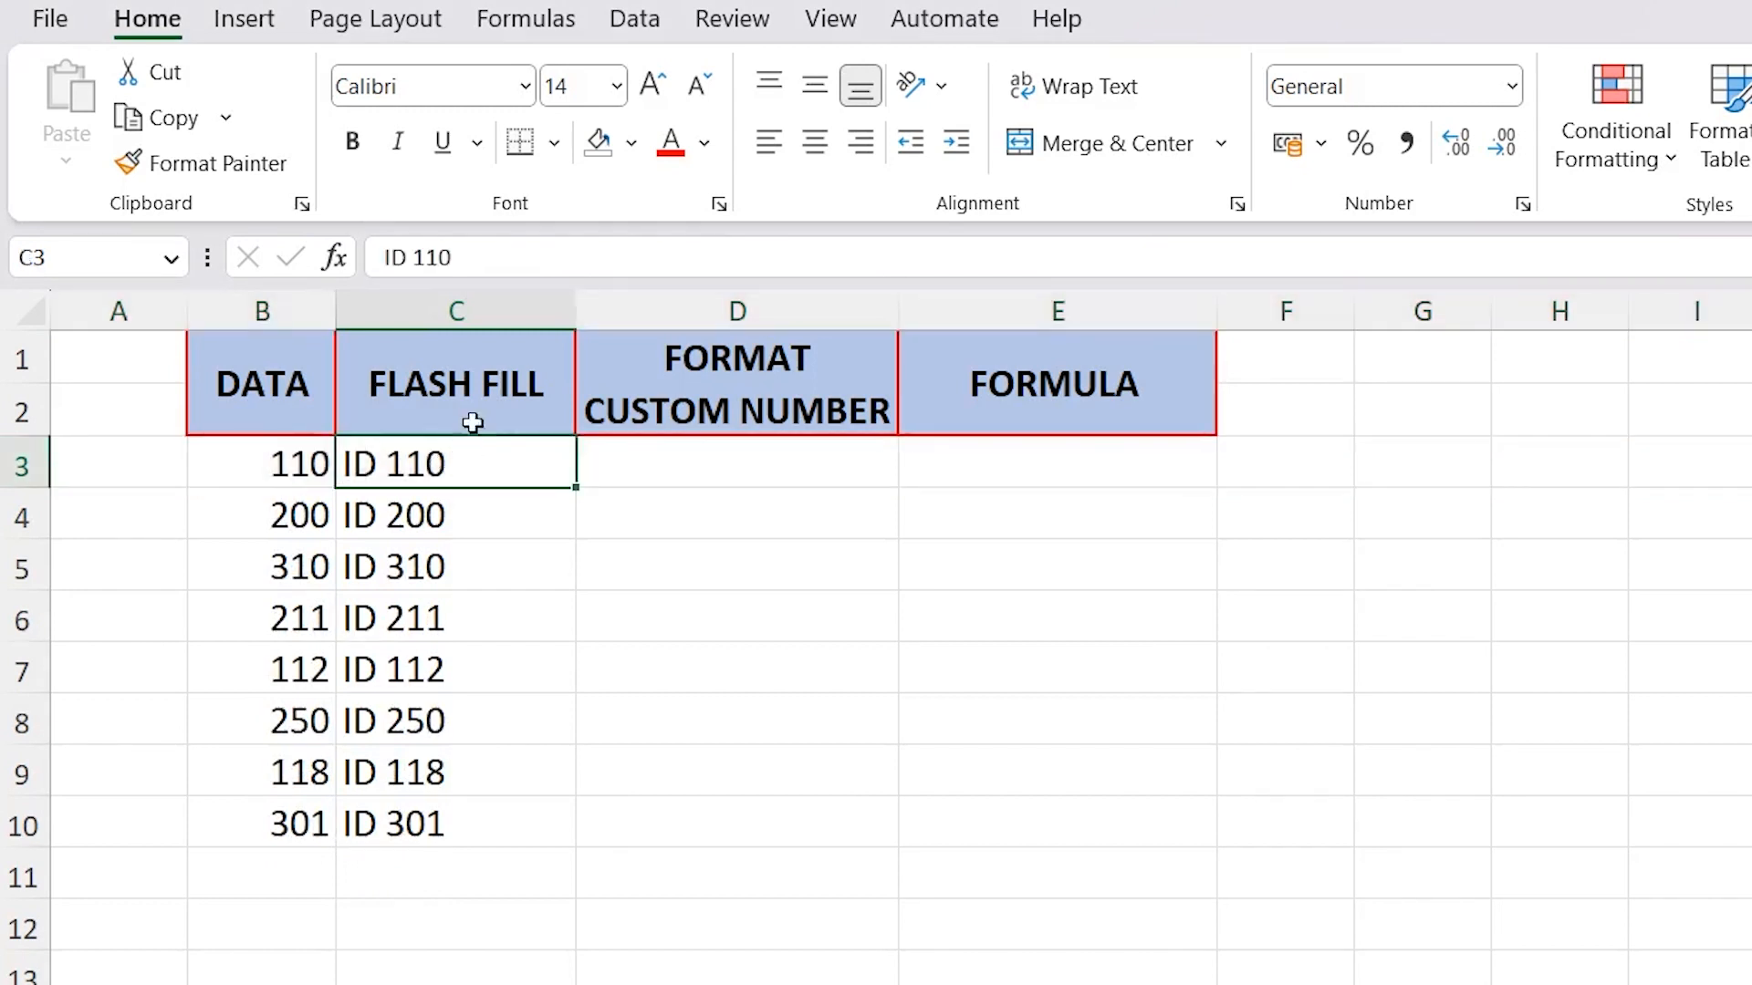
Clear the filled entries in C4:C10, keeping only the "ID 110" example in C3
{"action": "left_click", "coordinate": [469, 376]}
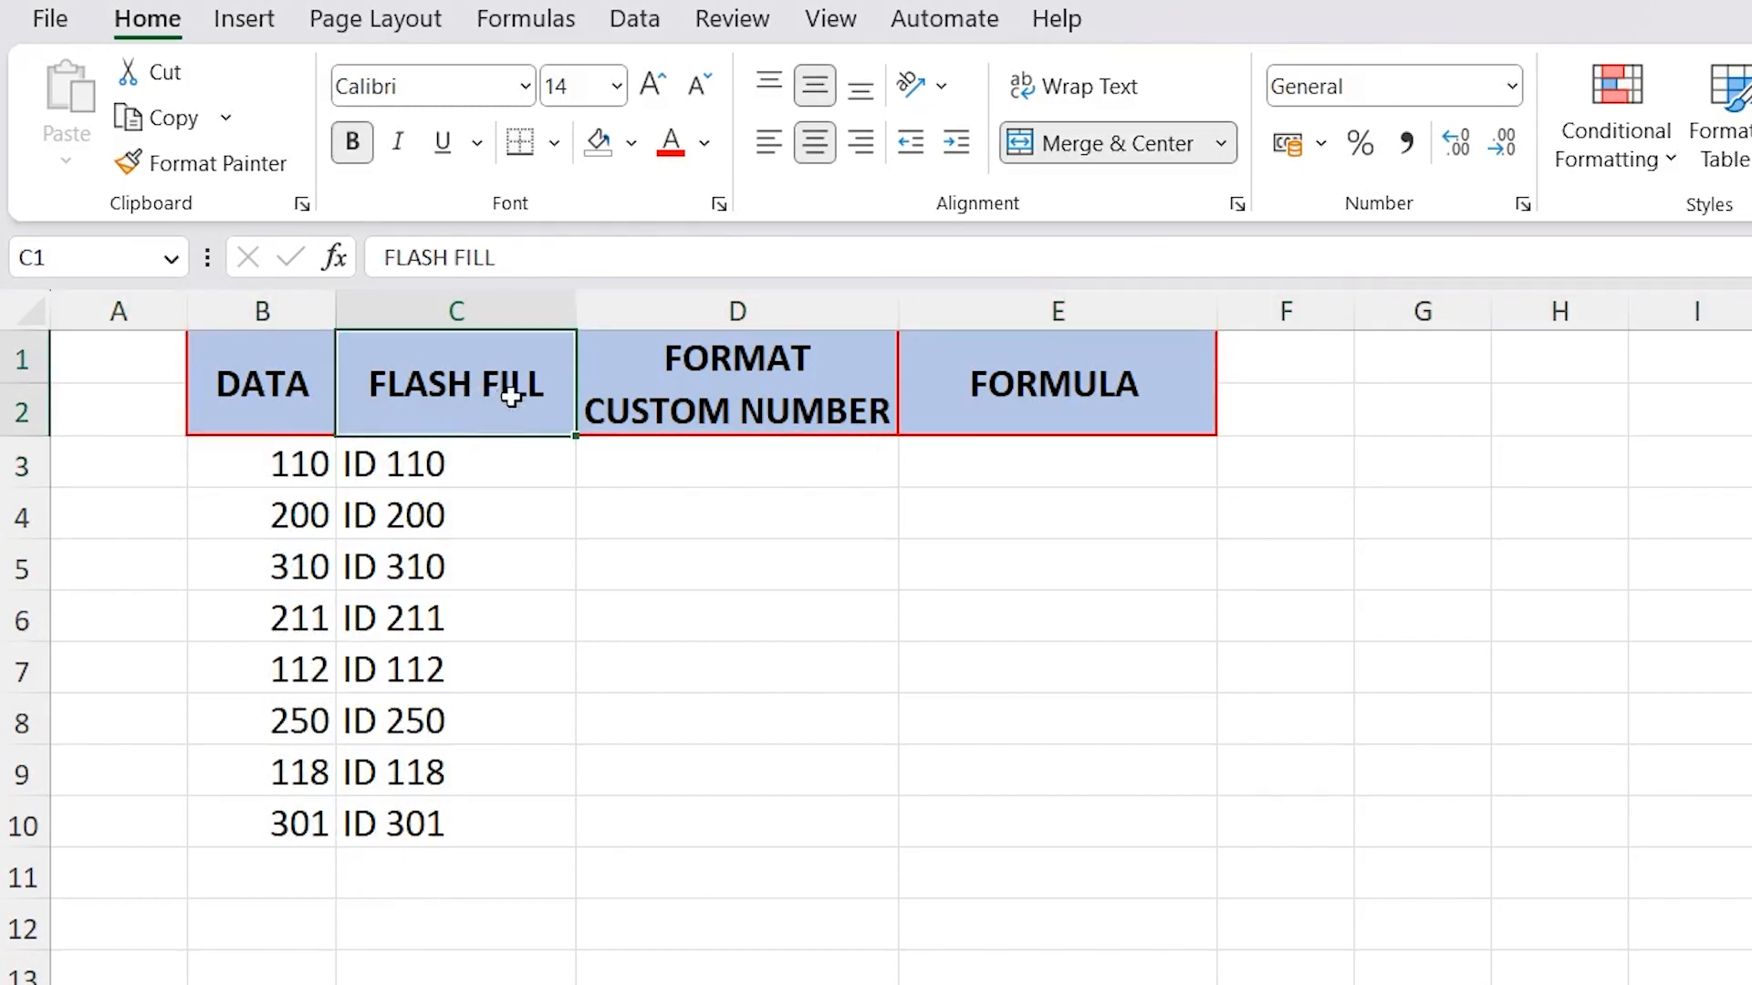
{"action": "left_click", "coordinate": [465, 461]}
{"action": "left_click_drag", "start_coordinate": [484, 515], "coordinate": [481, 833]}
{"action": "key", "text": "Delete"}
{"action": "left_click", "coordinate": [480, 474]}
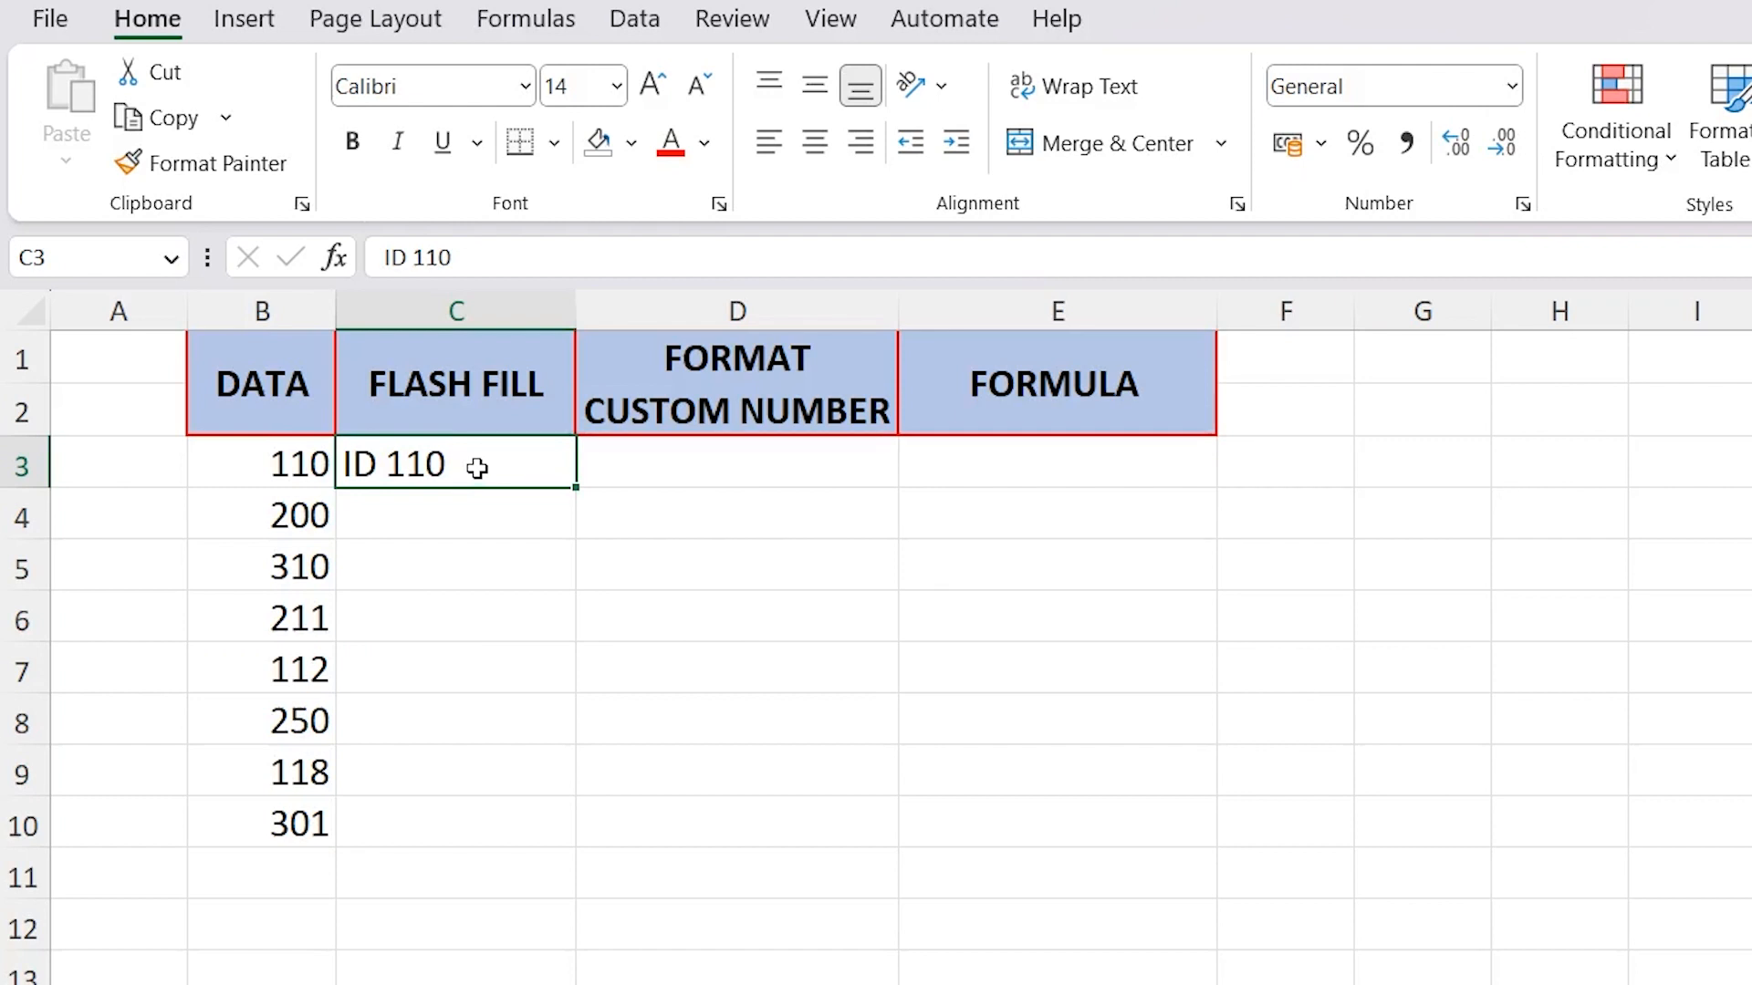
Try twice to Flash Fill the column from the example in C3, directly beneath the header
{"action": "key", "text": "ctrl+e"}
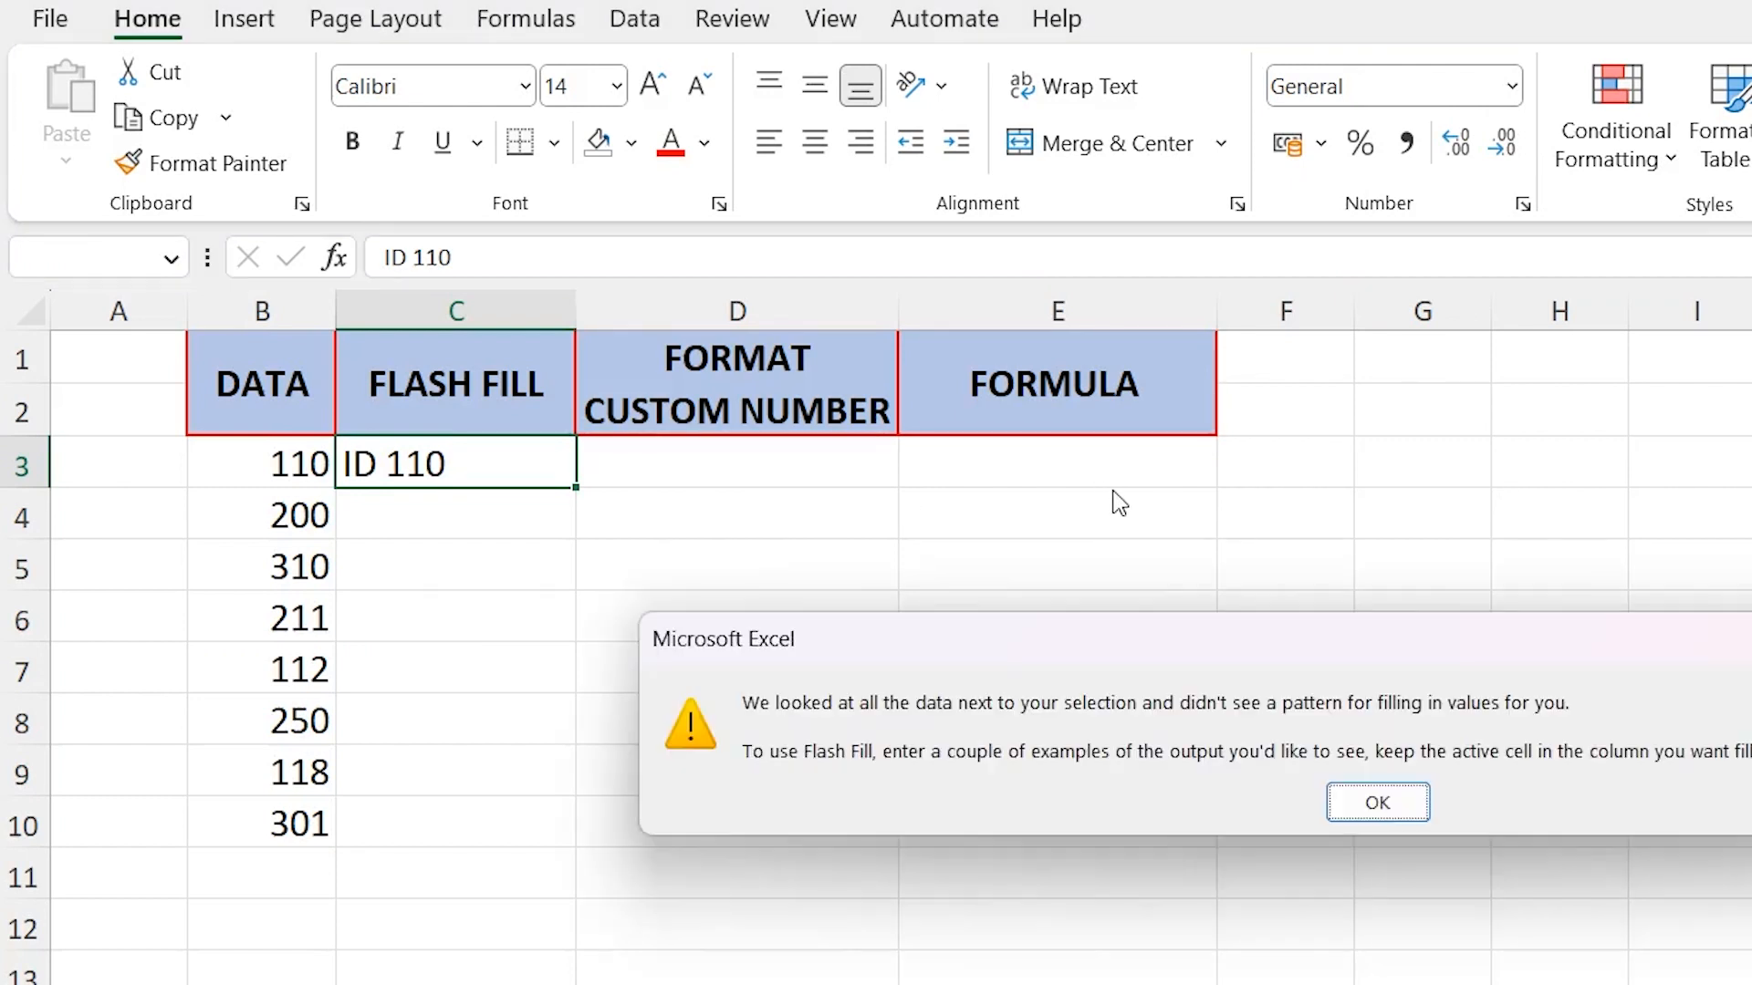
{"action": "left_click", "coordinate": [1378, 815]}
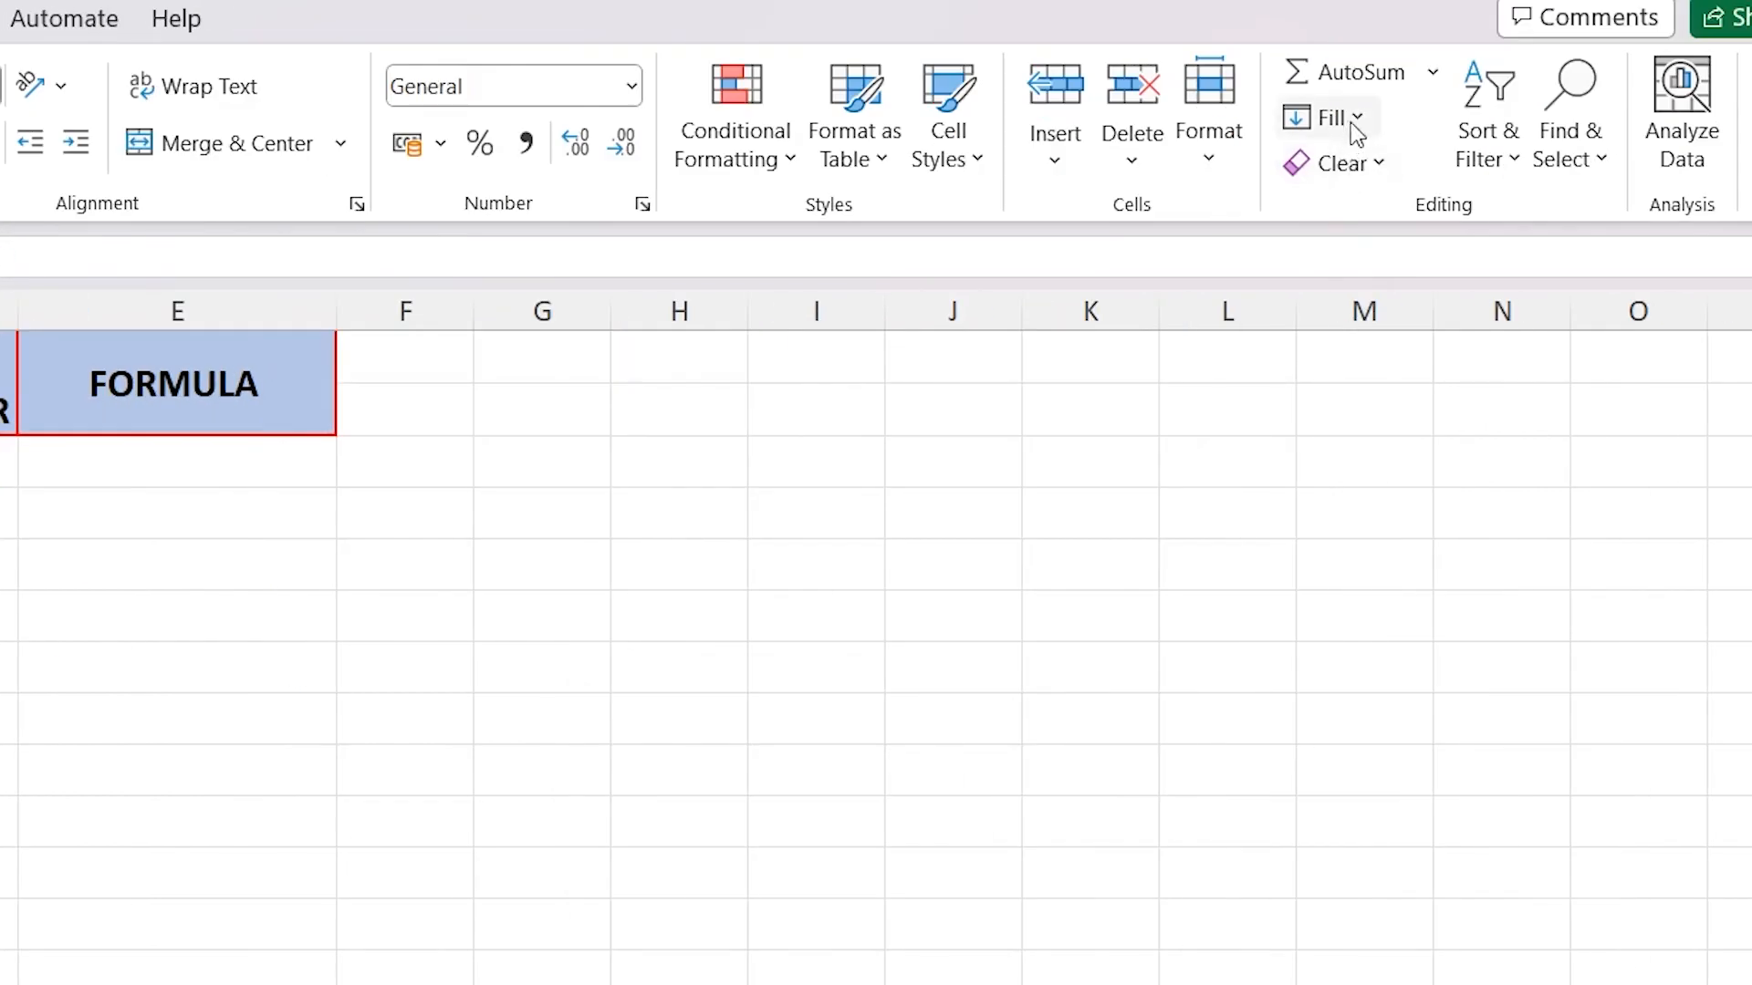
{"action": "left_click", "coordinate": [1358, 120]}
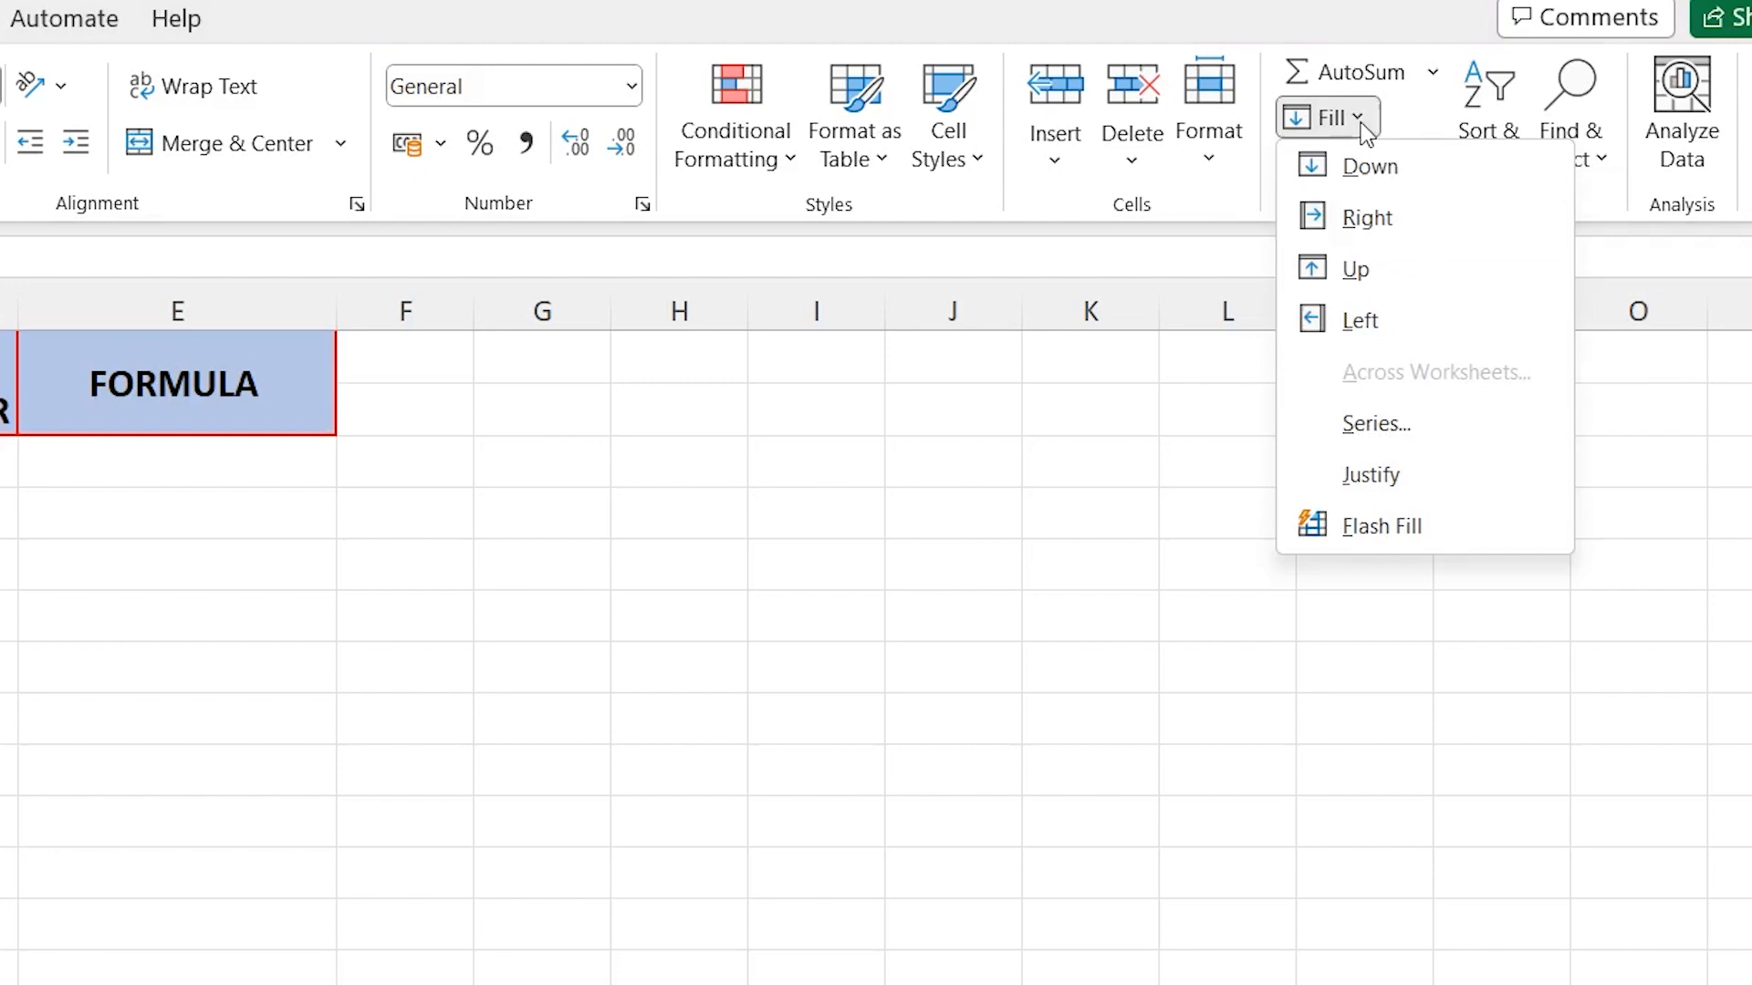
{"action": "left_click", "coordinate": [1314, 534]}
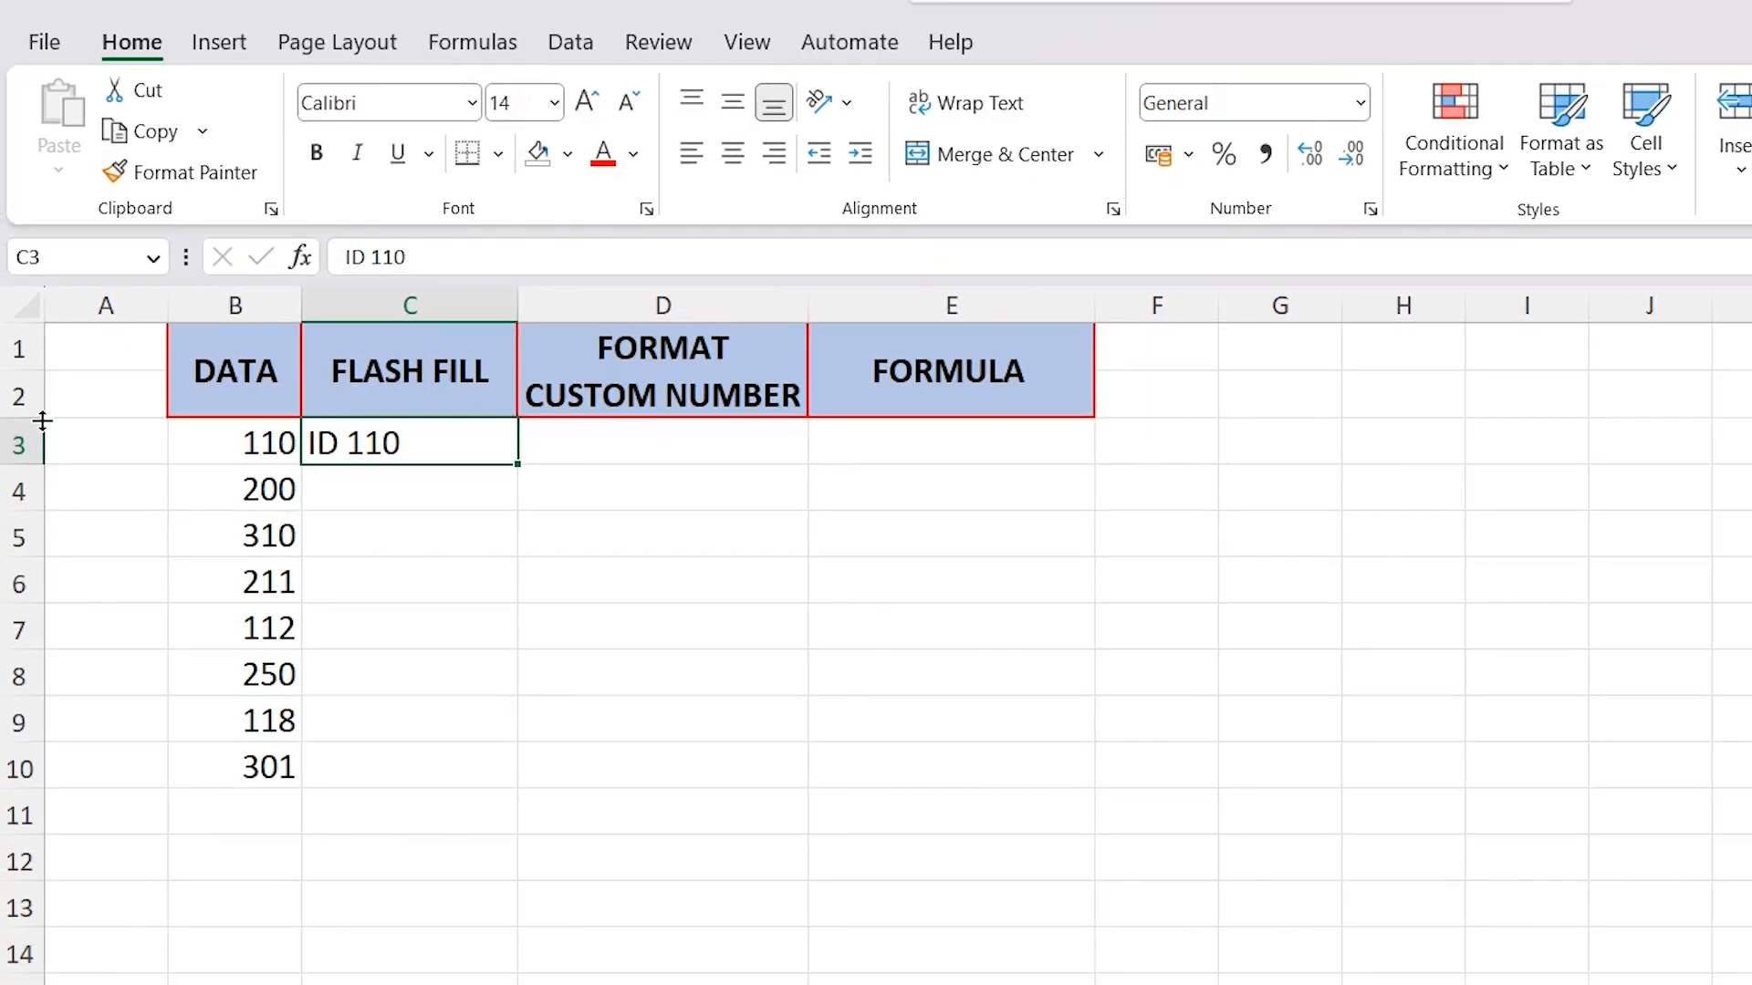
Insert an empty row above row 3 and Flash Fill column C from the "ID 110" example in C4
{"action": "left_click", "coordinate": [18, 443]}
{"action": "right_click", "coordinate": [18, 444]}
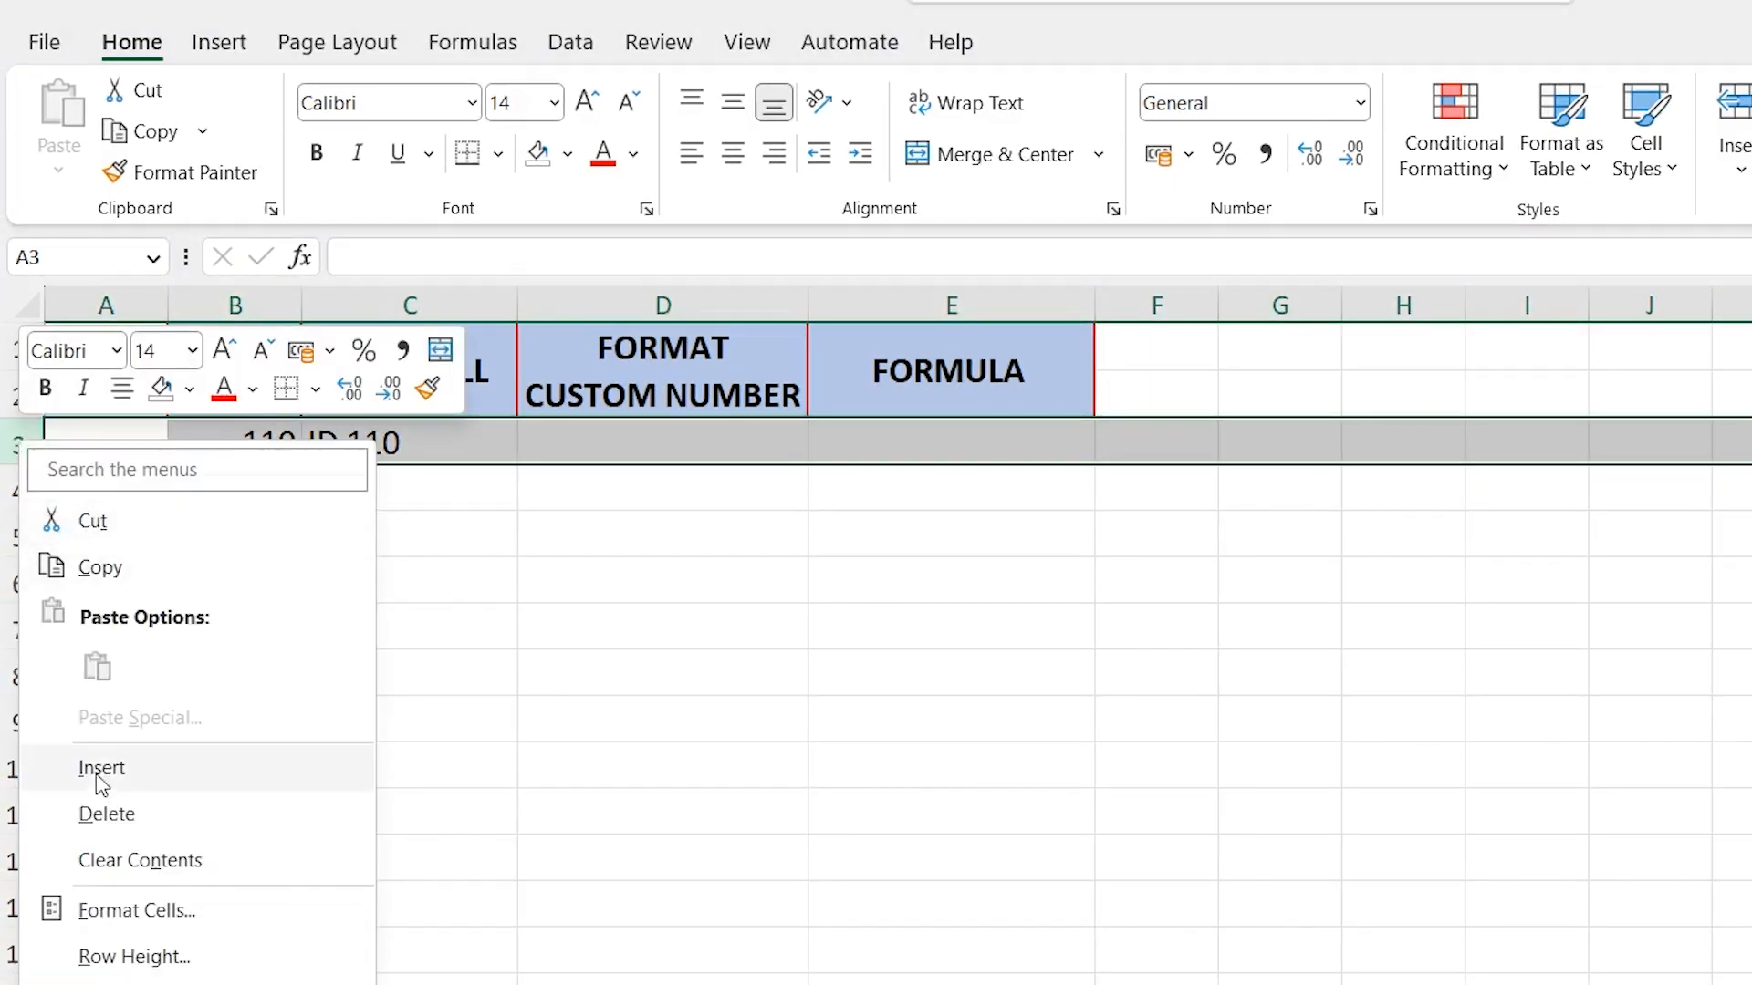
{"action": "left_click", "coordinate": [101, 766]}
{"action": "left_click_drag", "start_coordinate": [281, 431], "coordinate": [974, 448]}
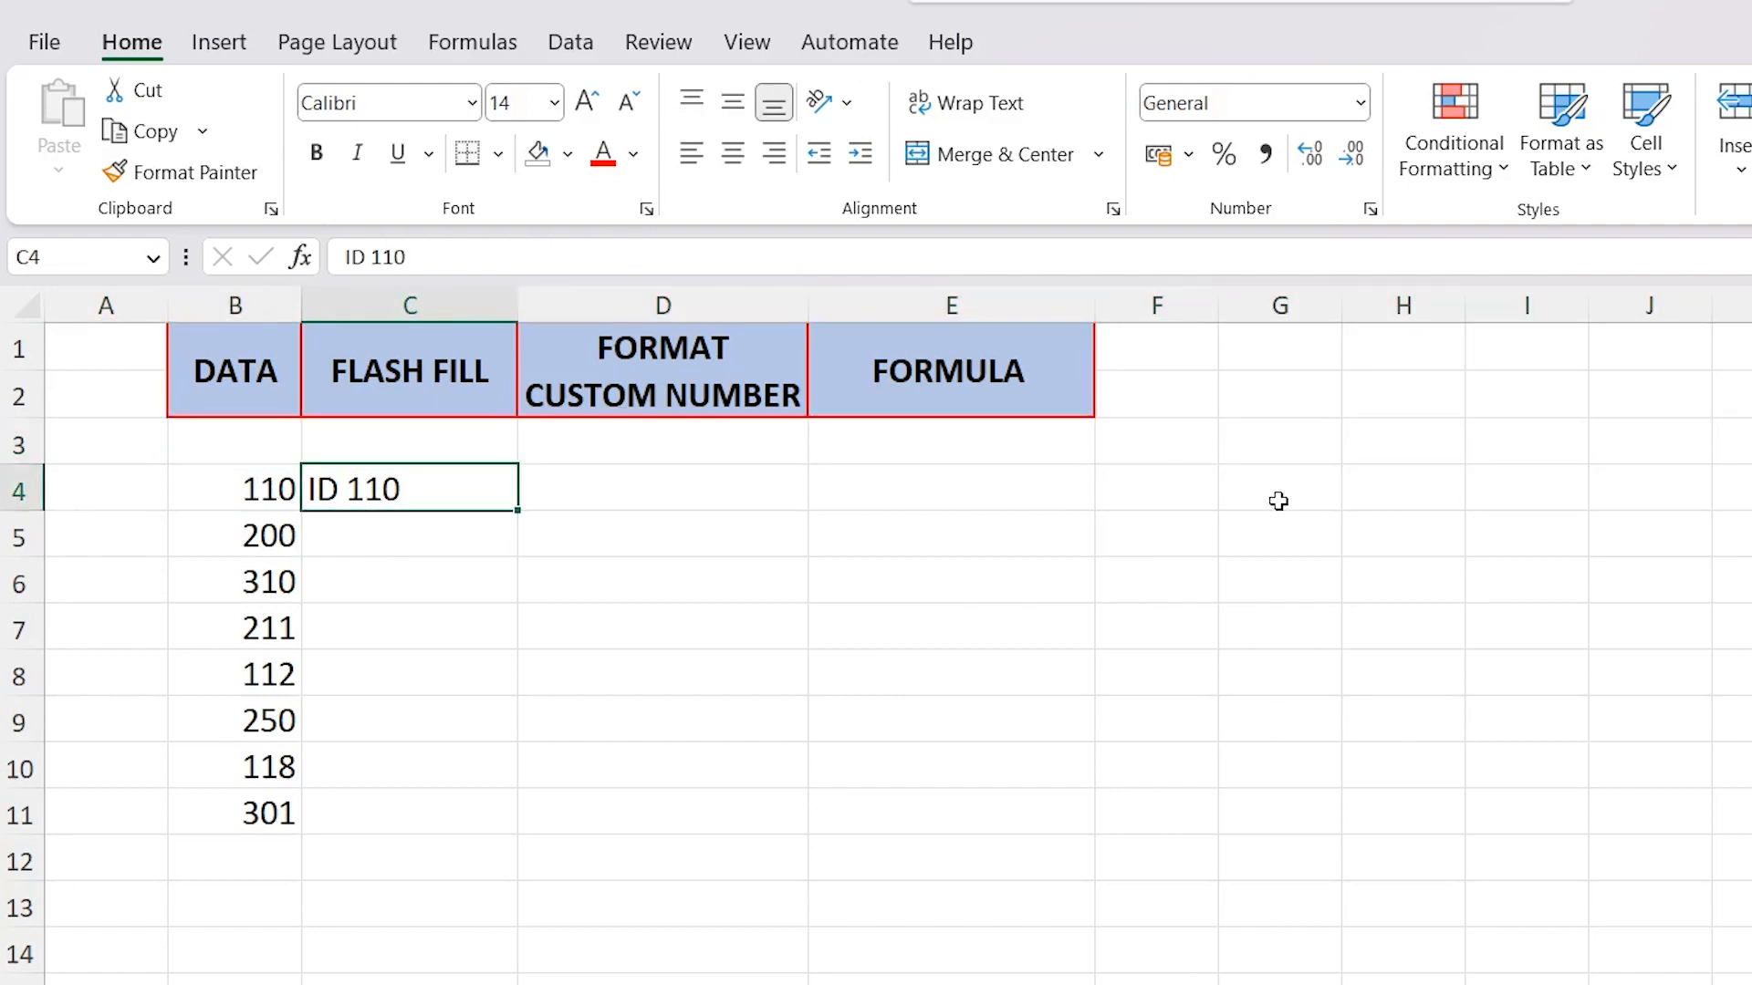
{"action": "key", "text": "ctrl+e"}
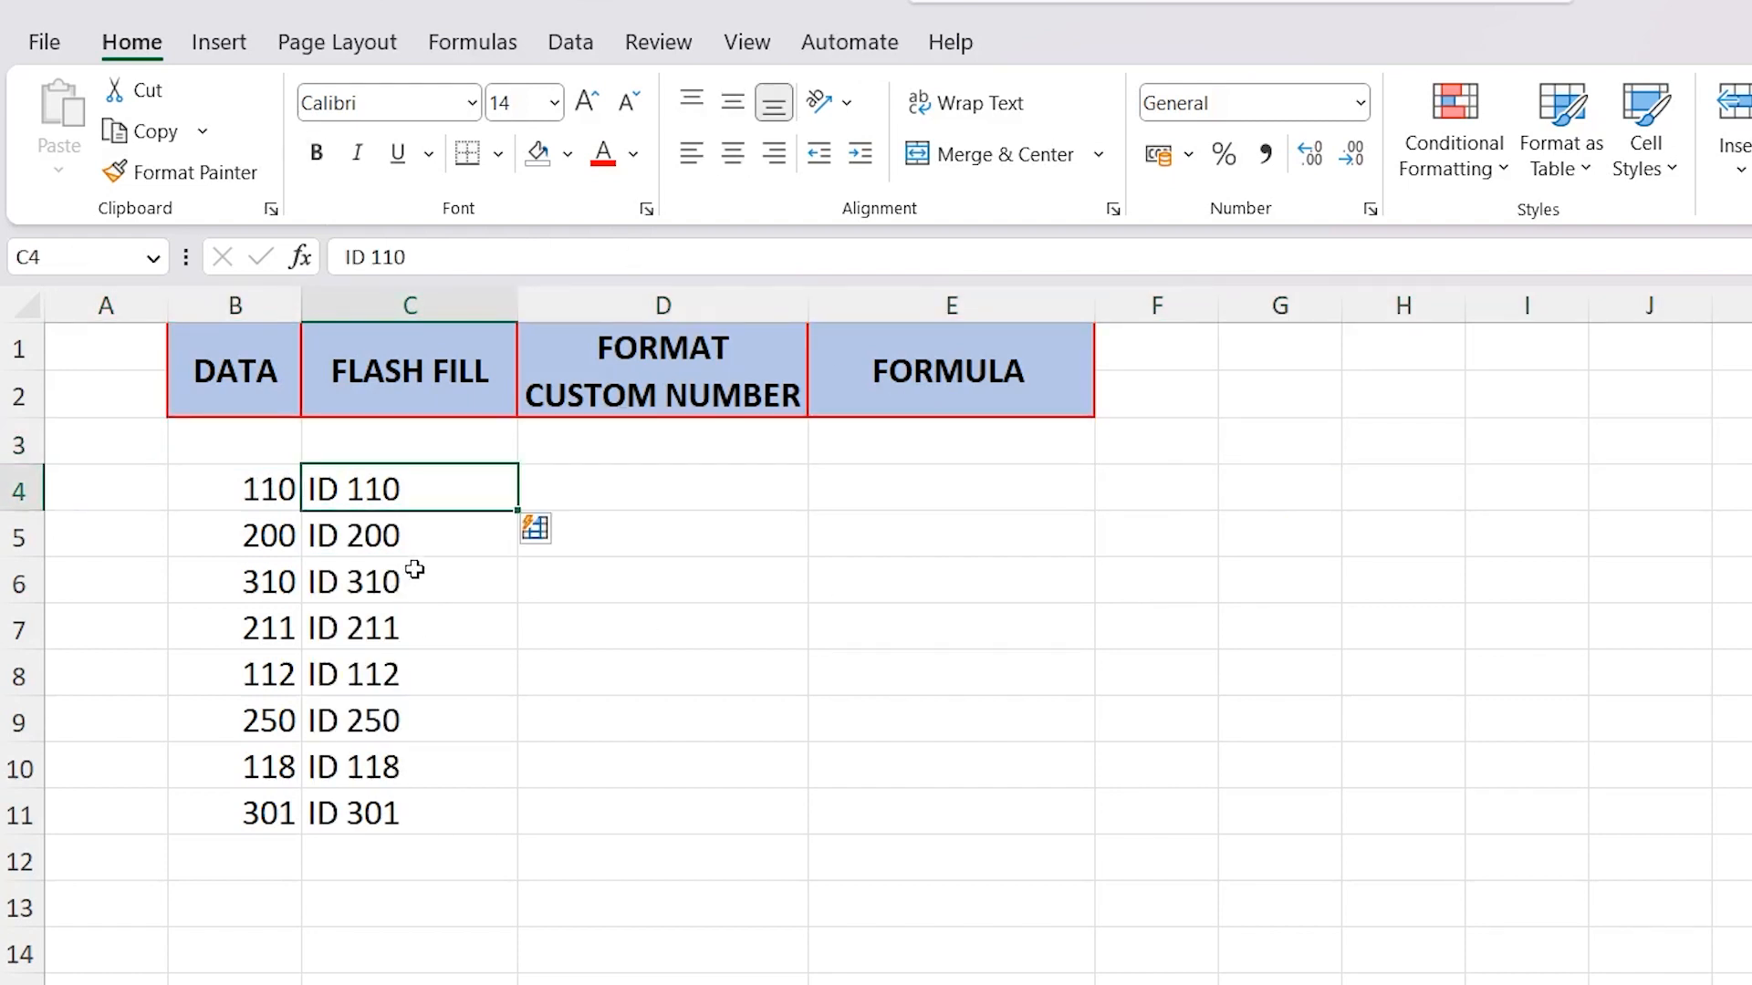
{"action": "left_click", "coordinate": [439, 544]}
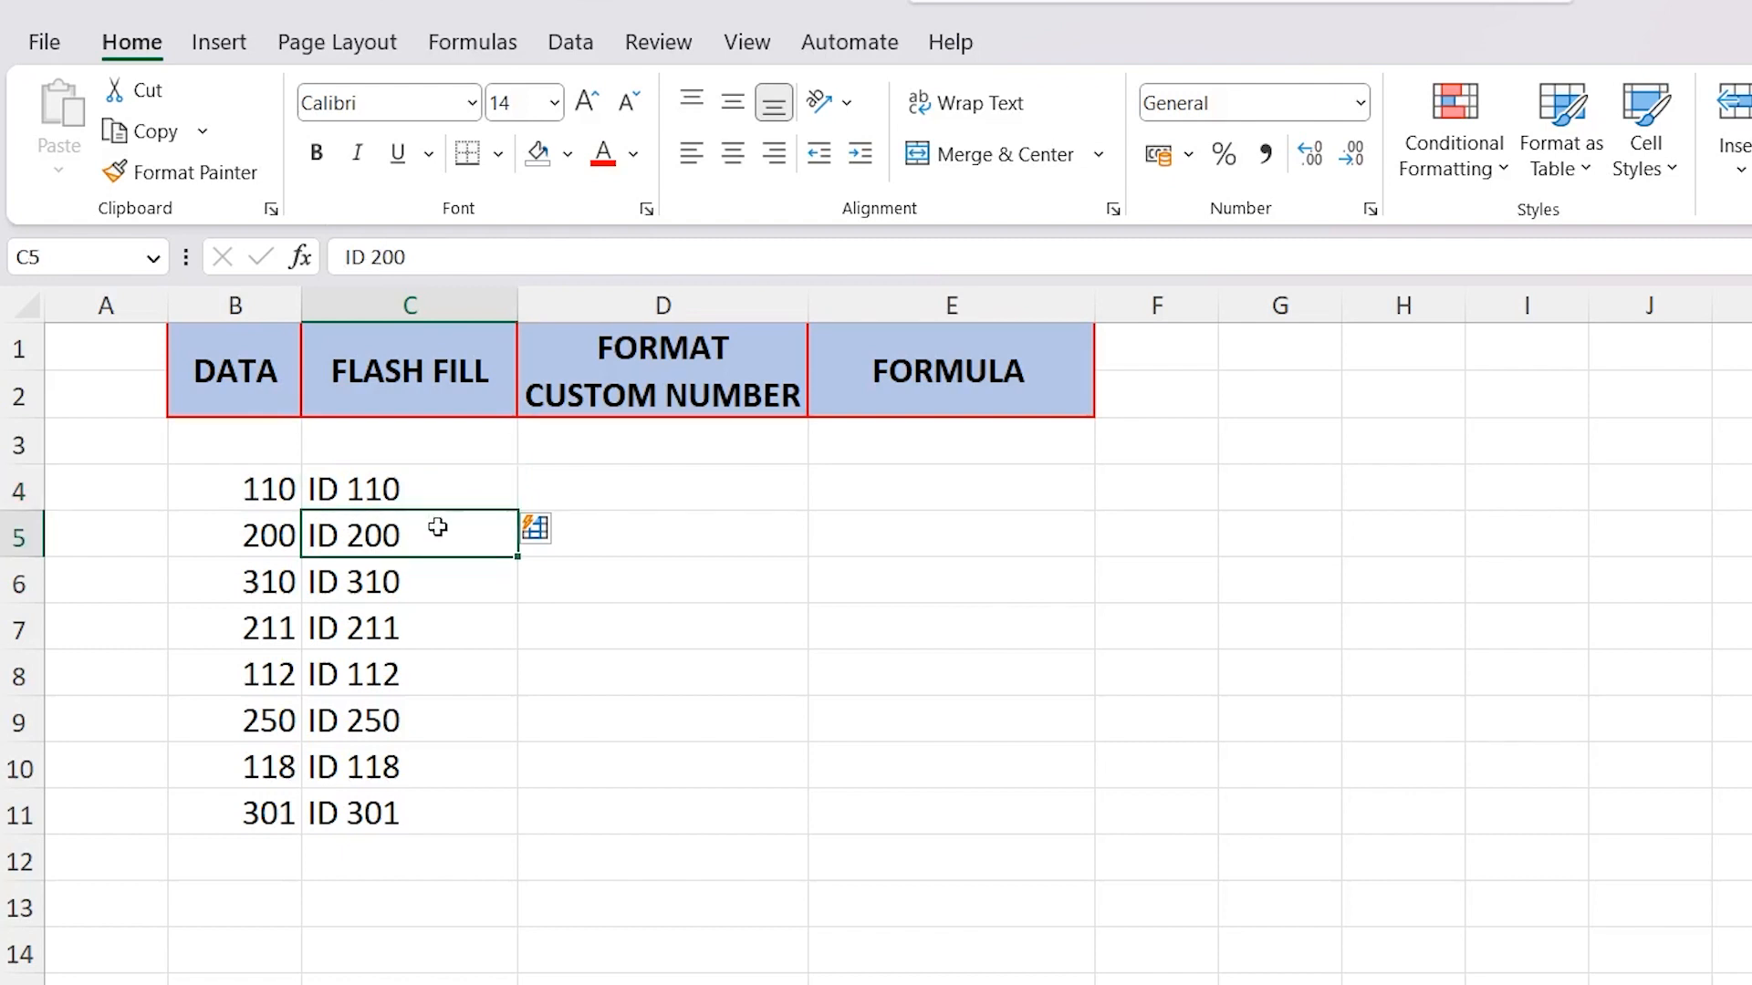
{"action": "left_click", "coordinate": [435, 483]}
Copy the DATA numbers in B4:B11 into the FORMAT CUSTOM NUMBER column starting at D4
{"action": "left_click", "coordinate": [664, 484]}
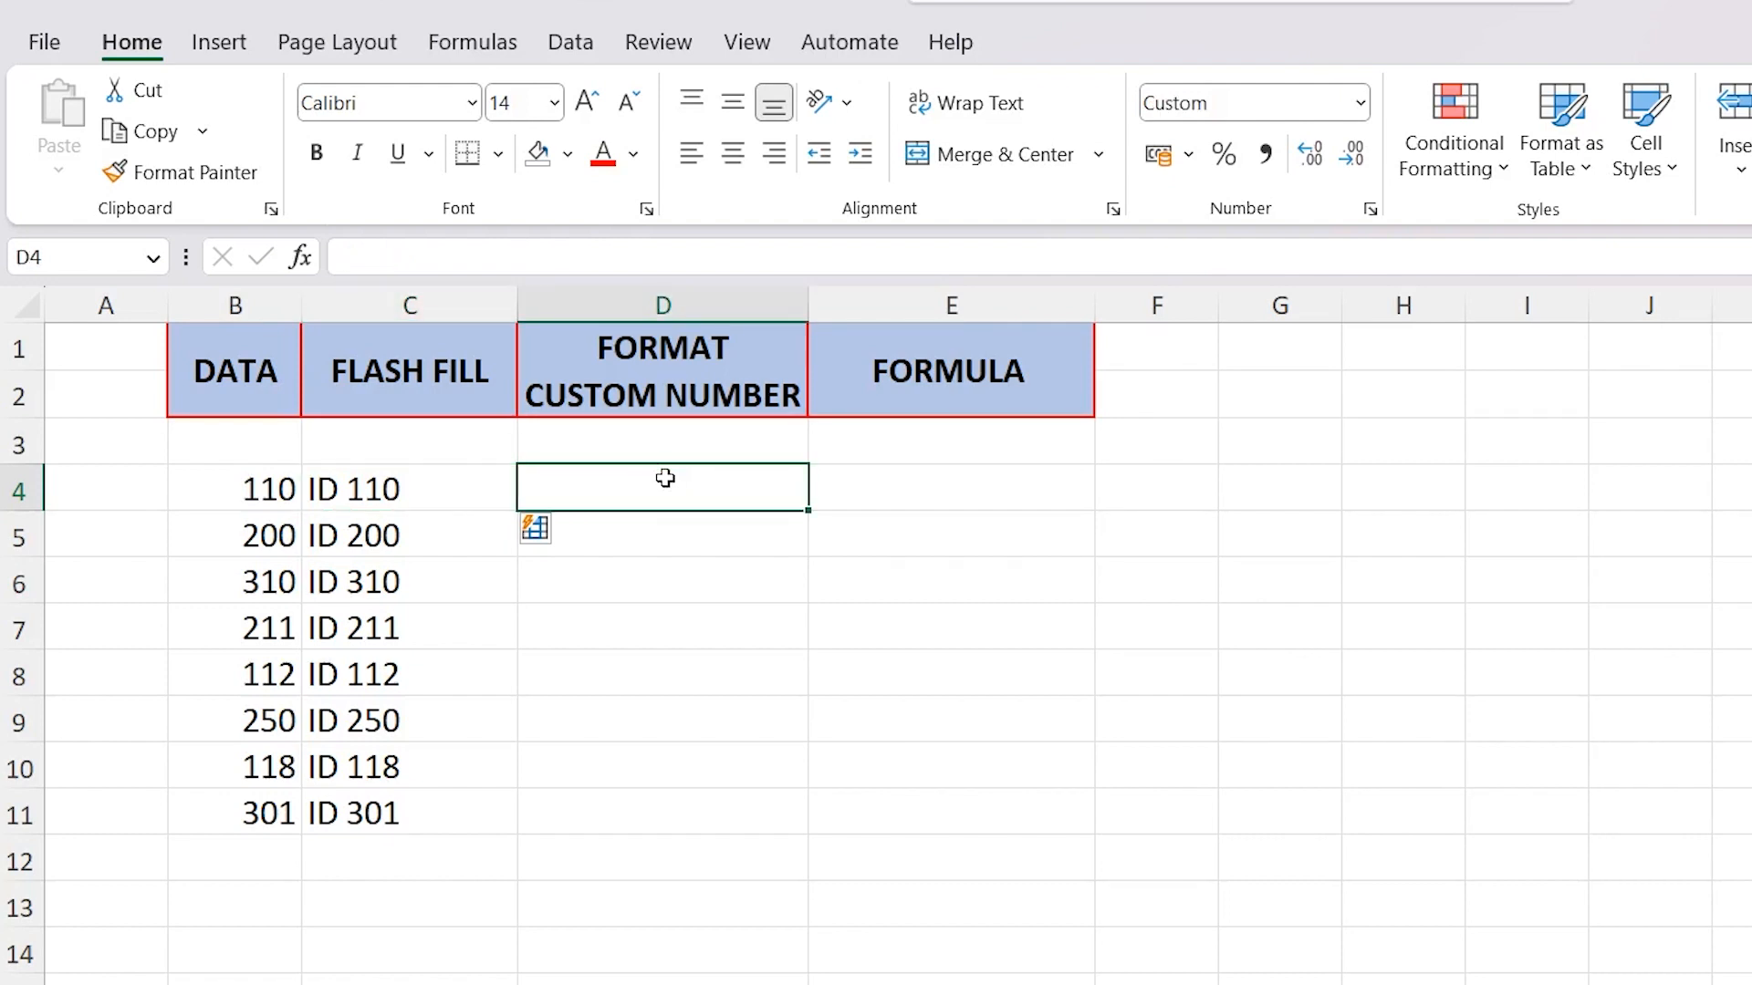
{"action": "left_click_drag", "start_coordinate": [242, 481], "coordinate": [263, 808]}
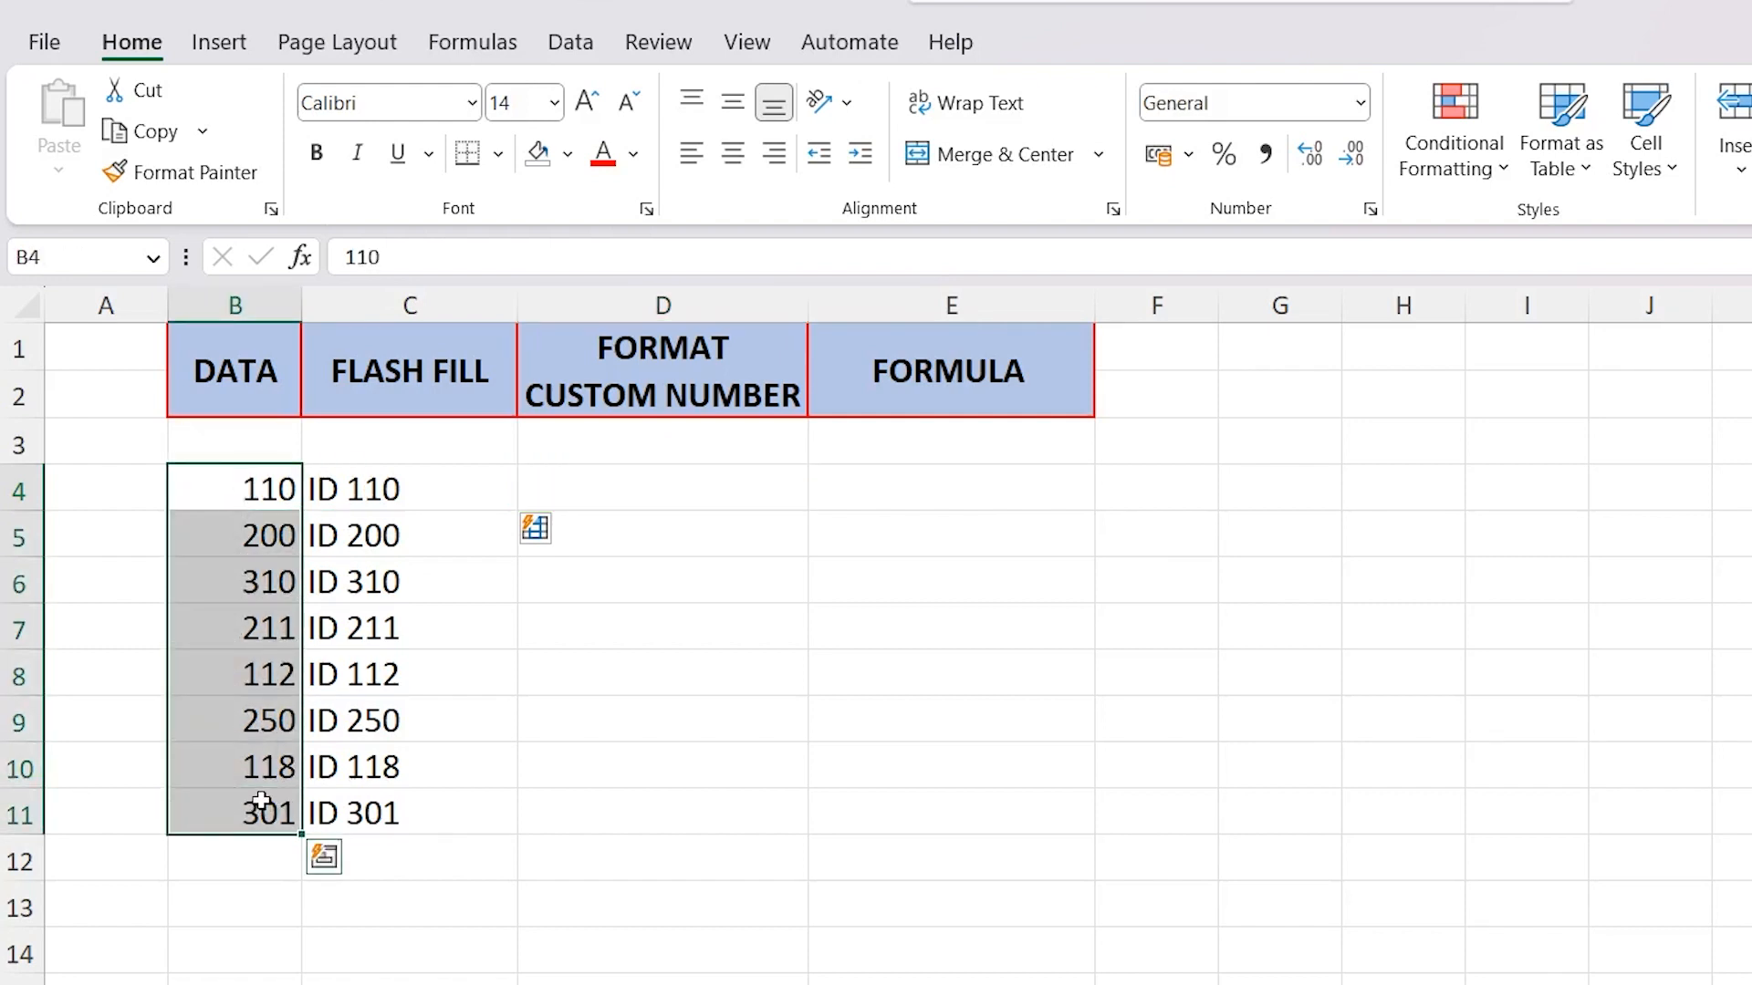
{"action": "key", "text": "ctrl+c"}
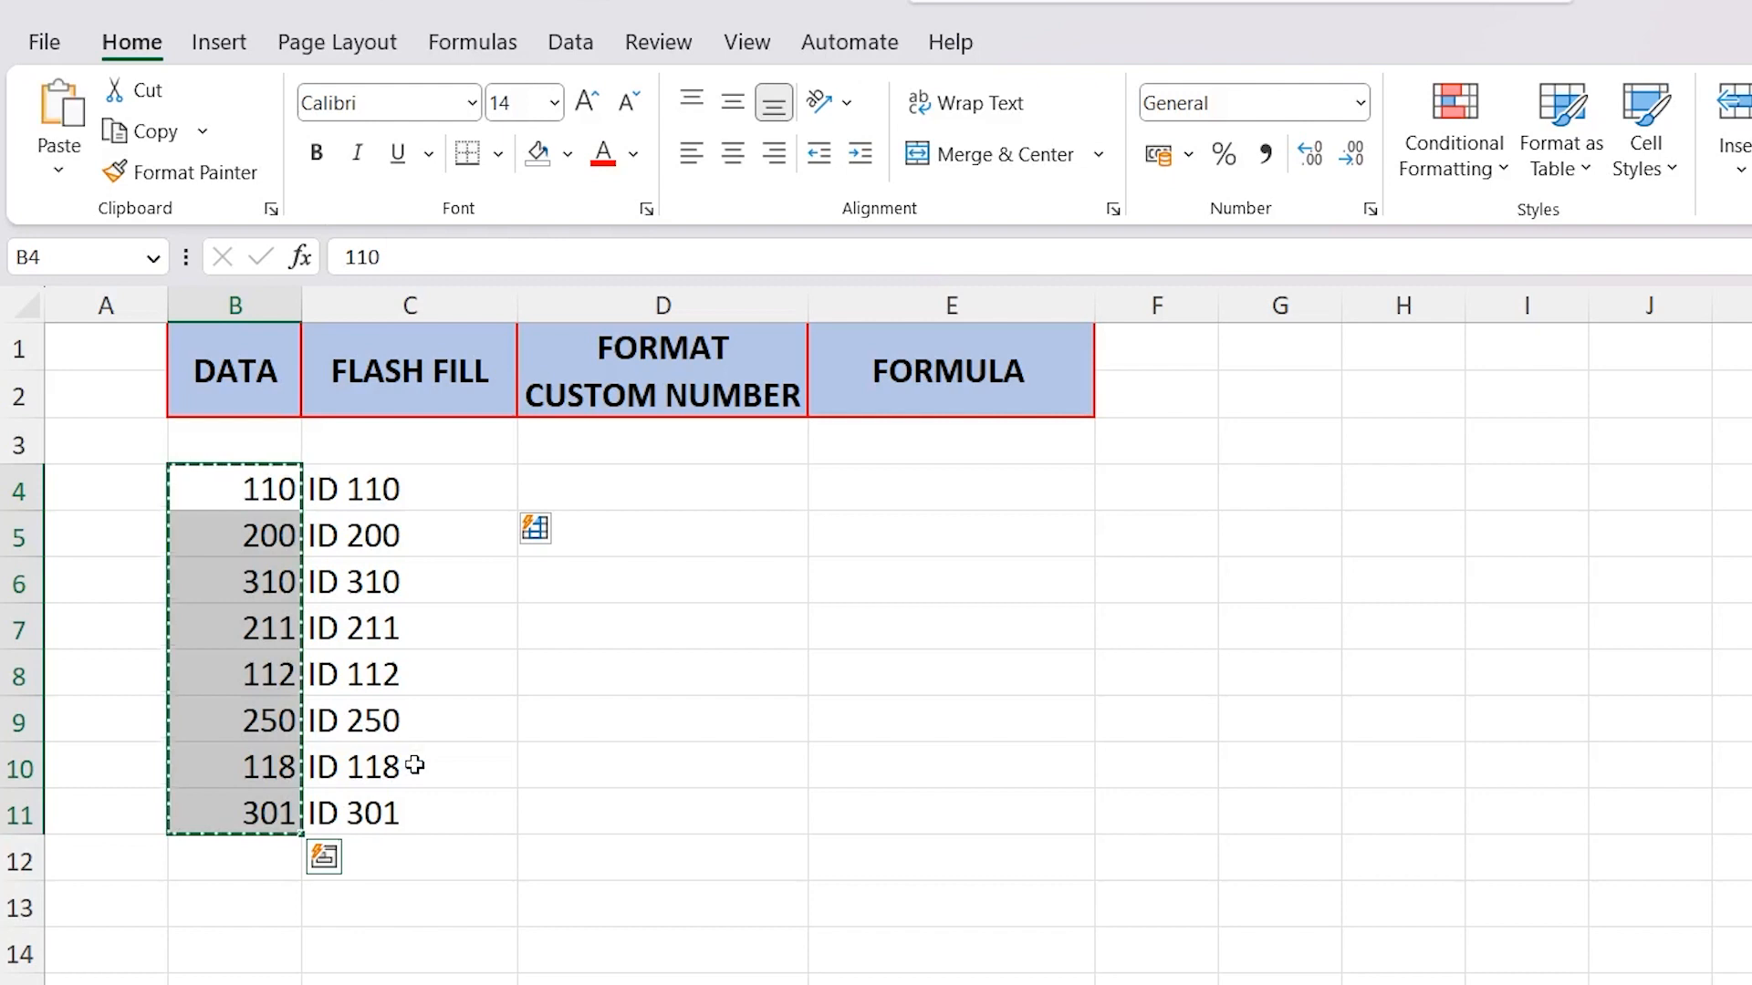
{"action": "left_click", "coordinate": [633, 487]}
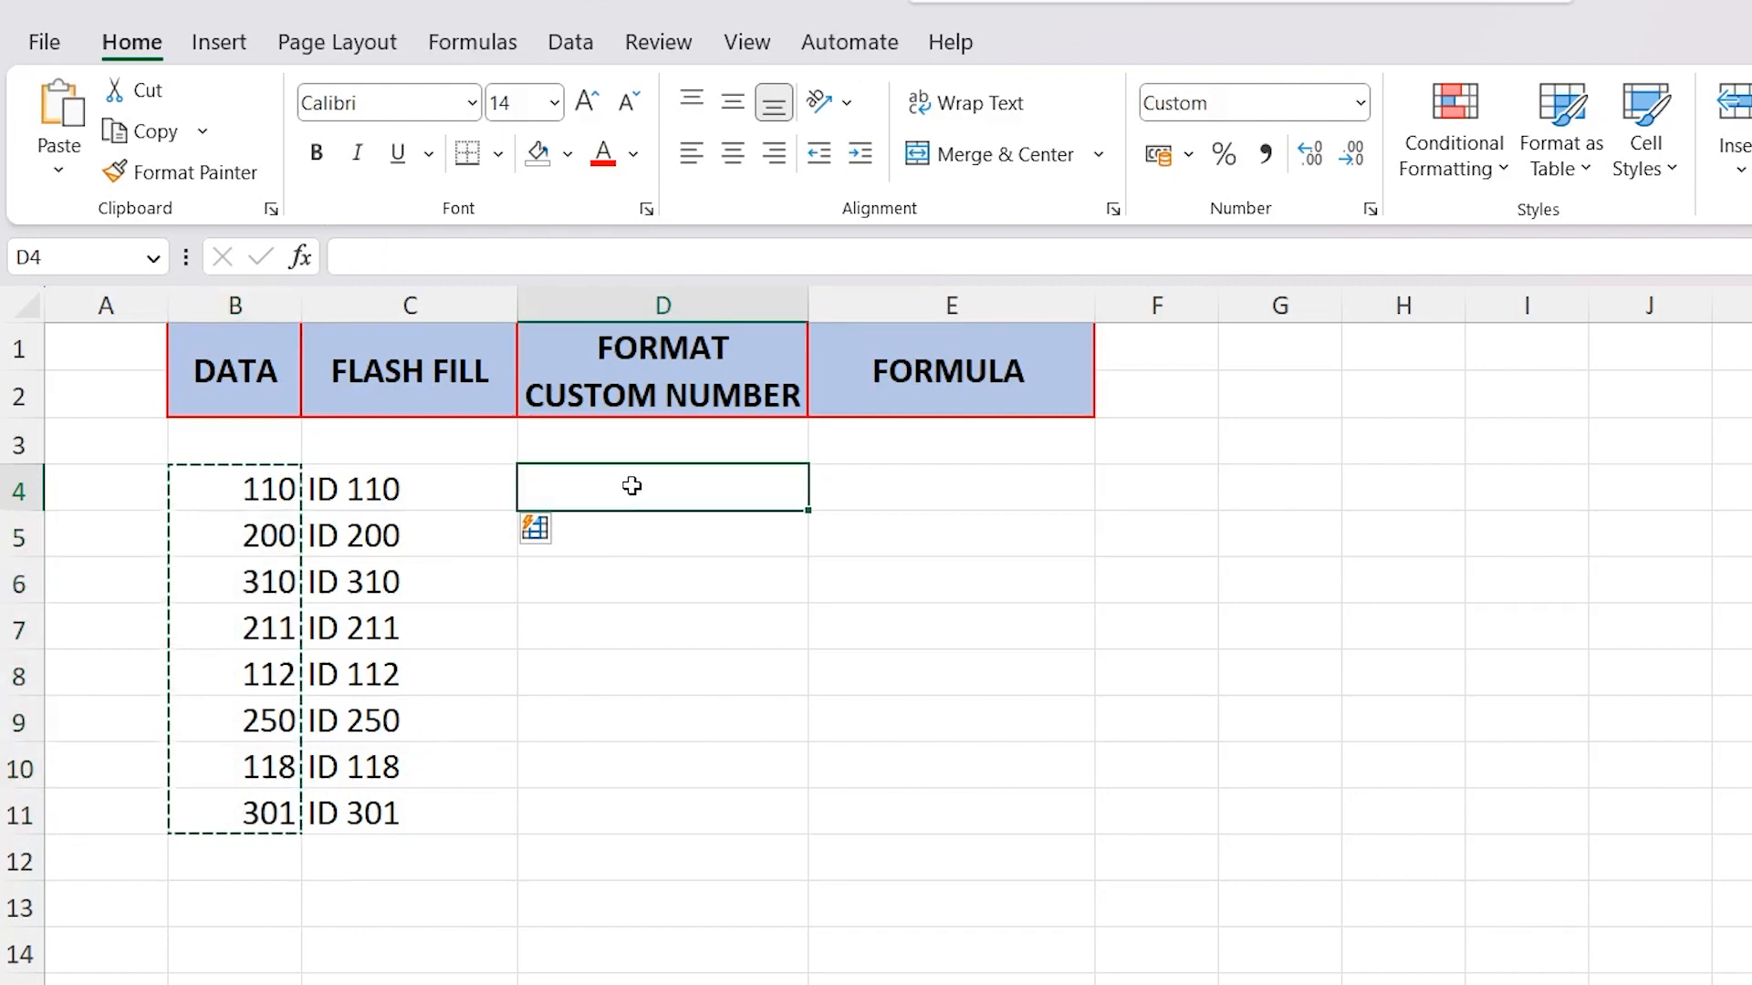
{"action": "key", "text": "ctrl+v"}
{"action": "key", "text": "ctrl"}
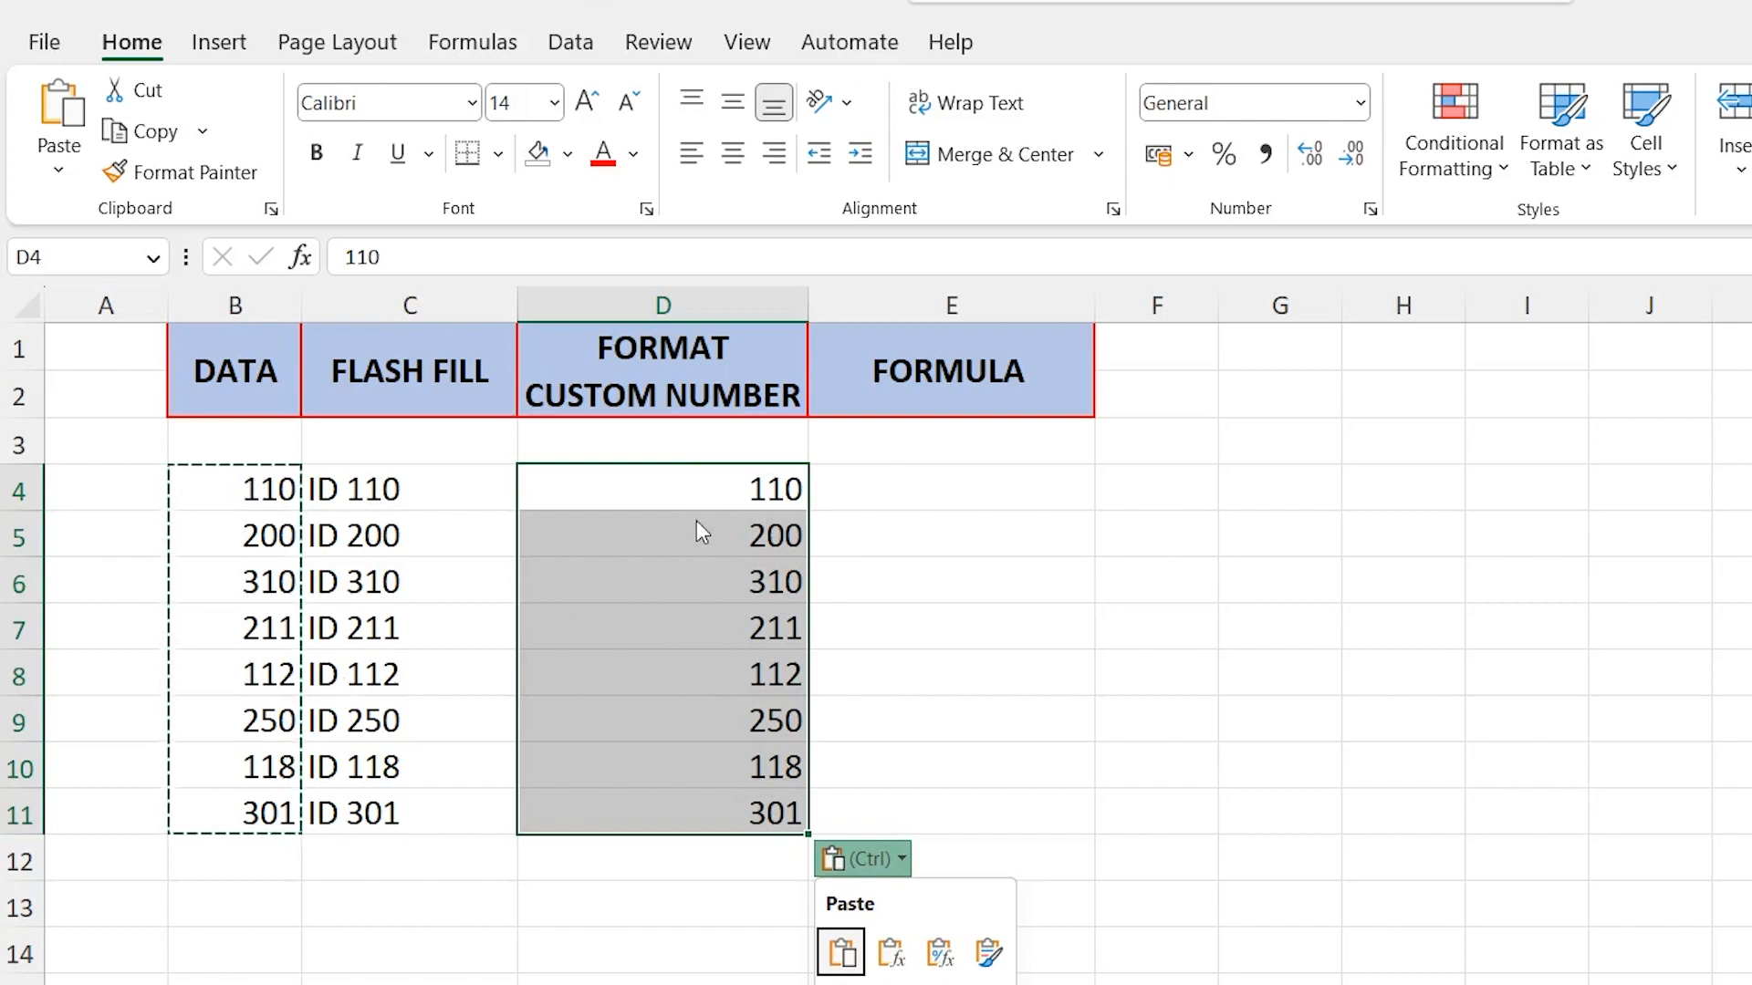
{"action": "key", "text": "Escape"}
Open the cell format settings for D4:D11 and choose the Custom number category
{"action": "left_click", "coordinate": [678, 480]}
{"action": "left_click_drag", "start_coordinate": [678, 480], "coordinate": [692, 815]}
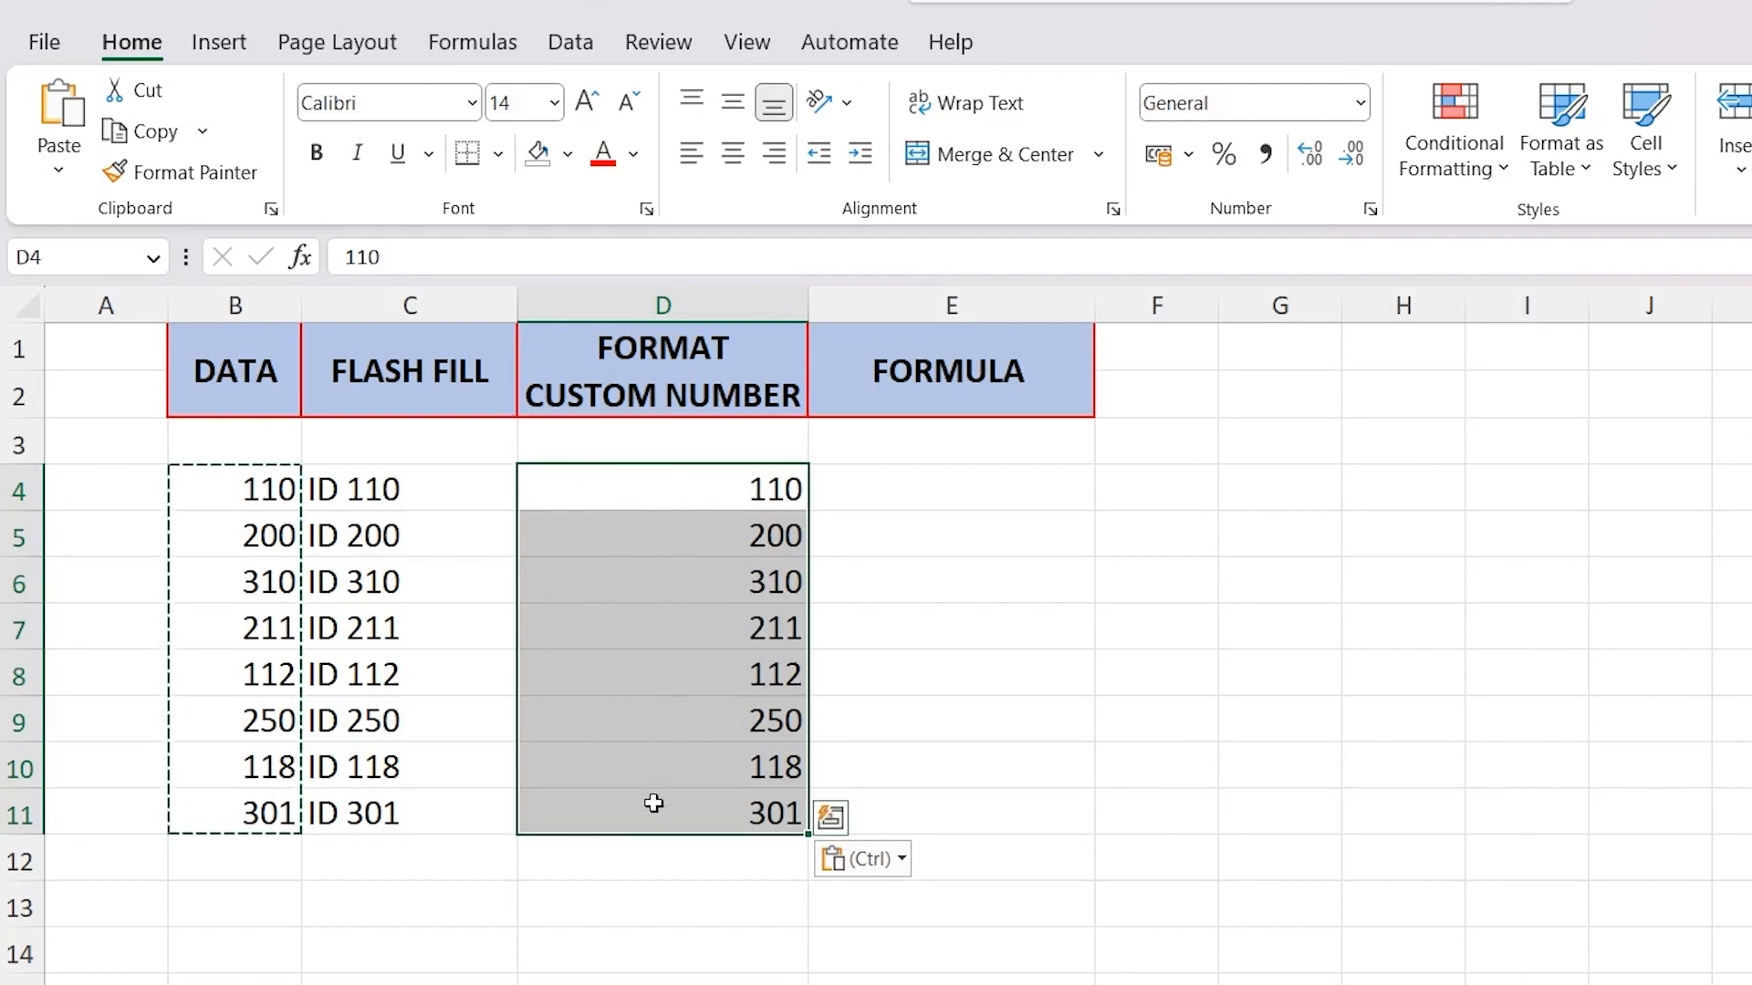
{"action": "right_click", "coordinate": [653, 754]}
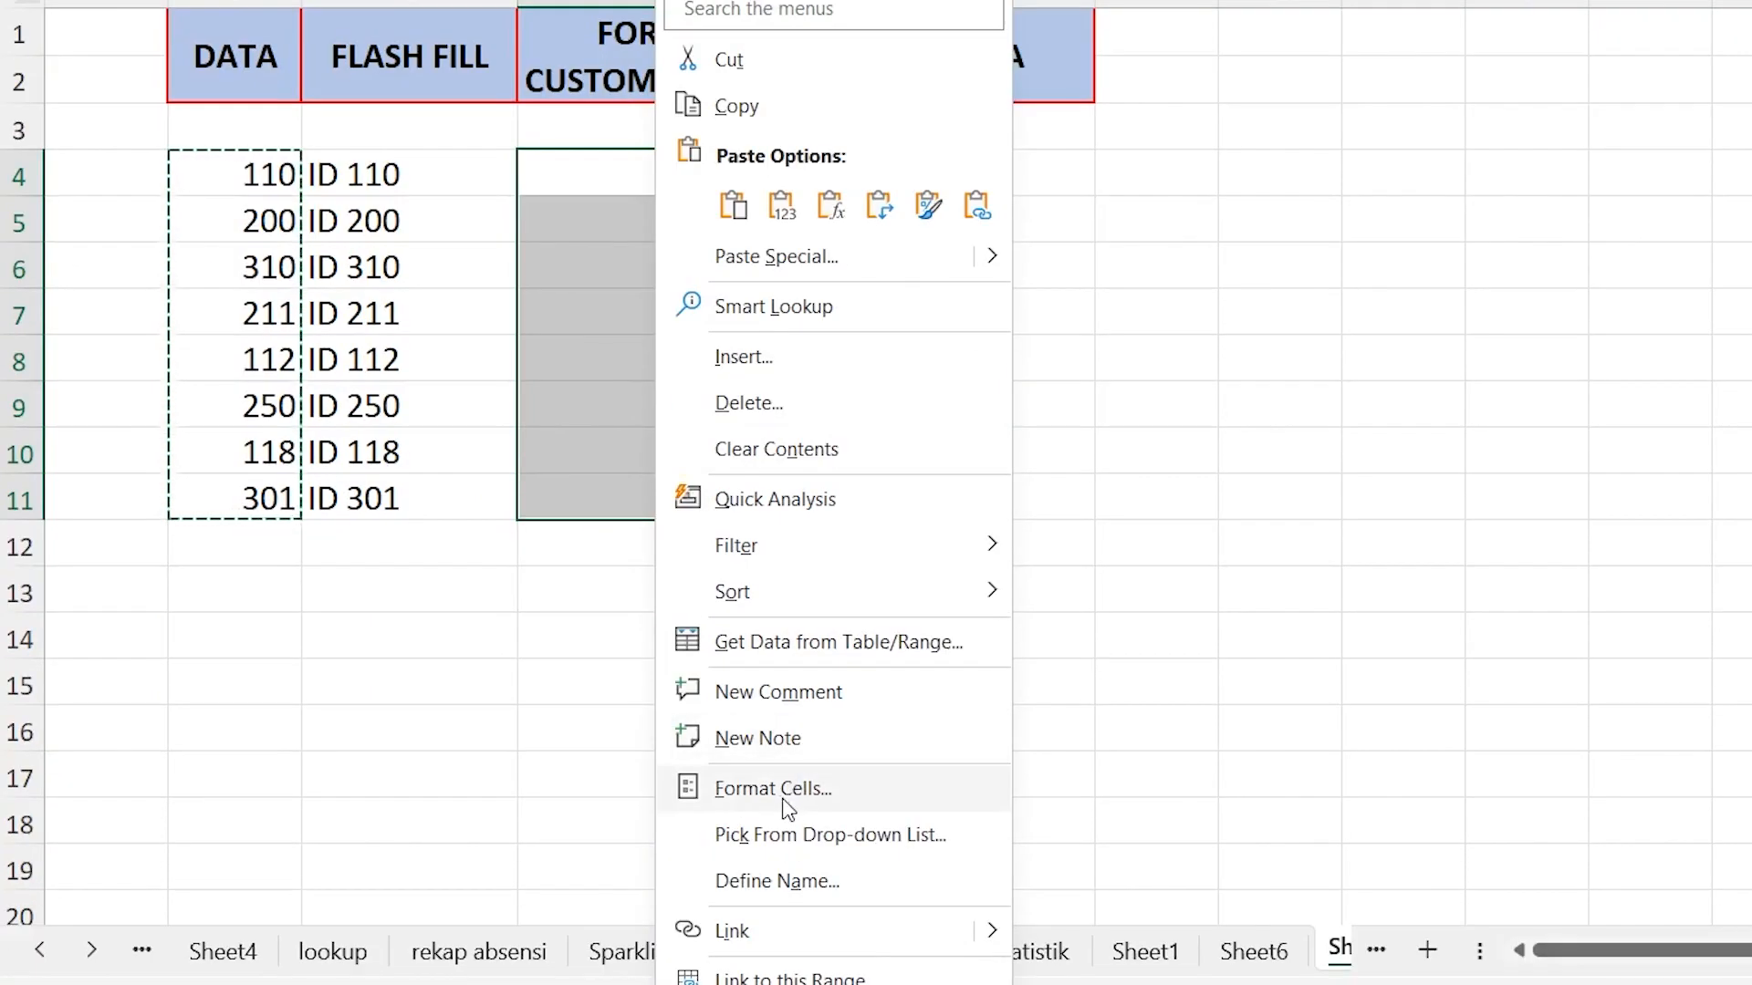
{"action": "left_click", "coordinate": [783, 801]}
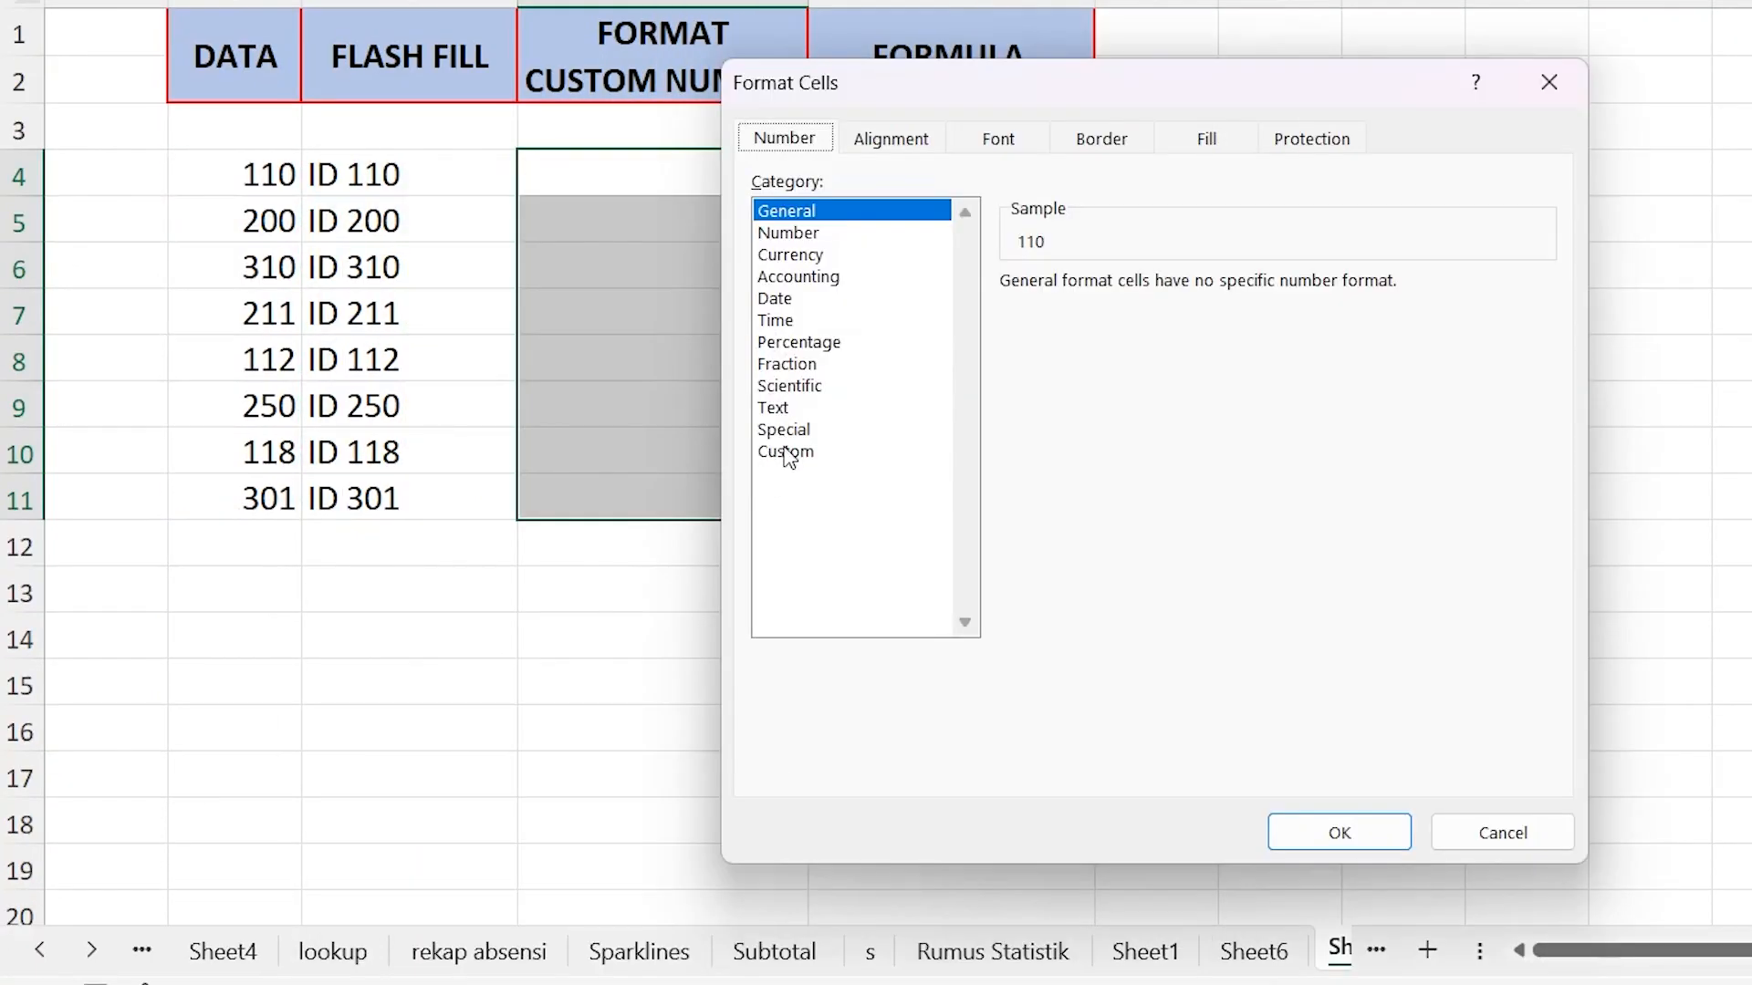
{"action": "left_click", "coordinate": [786, 453]}
Replace the General format code with "ID "# and apply it to D4:D11
{"action": "double_click", "coordinate": [1088, 310]}
{"action": "left_click", "coordinate": [1024, 323]}
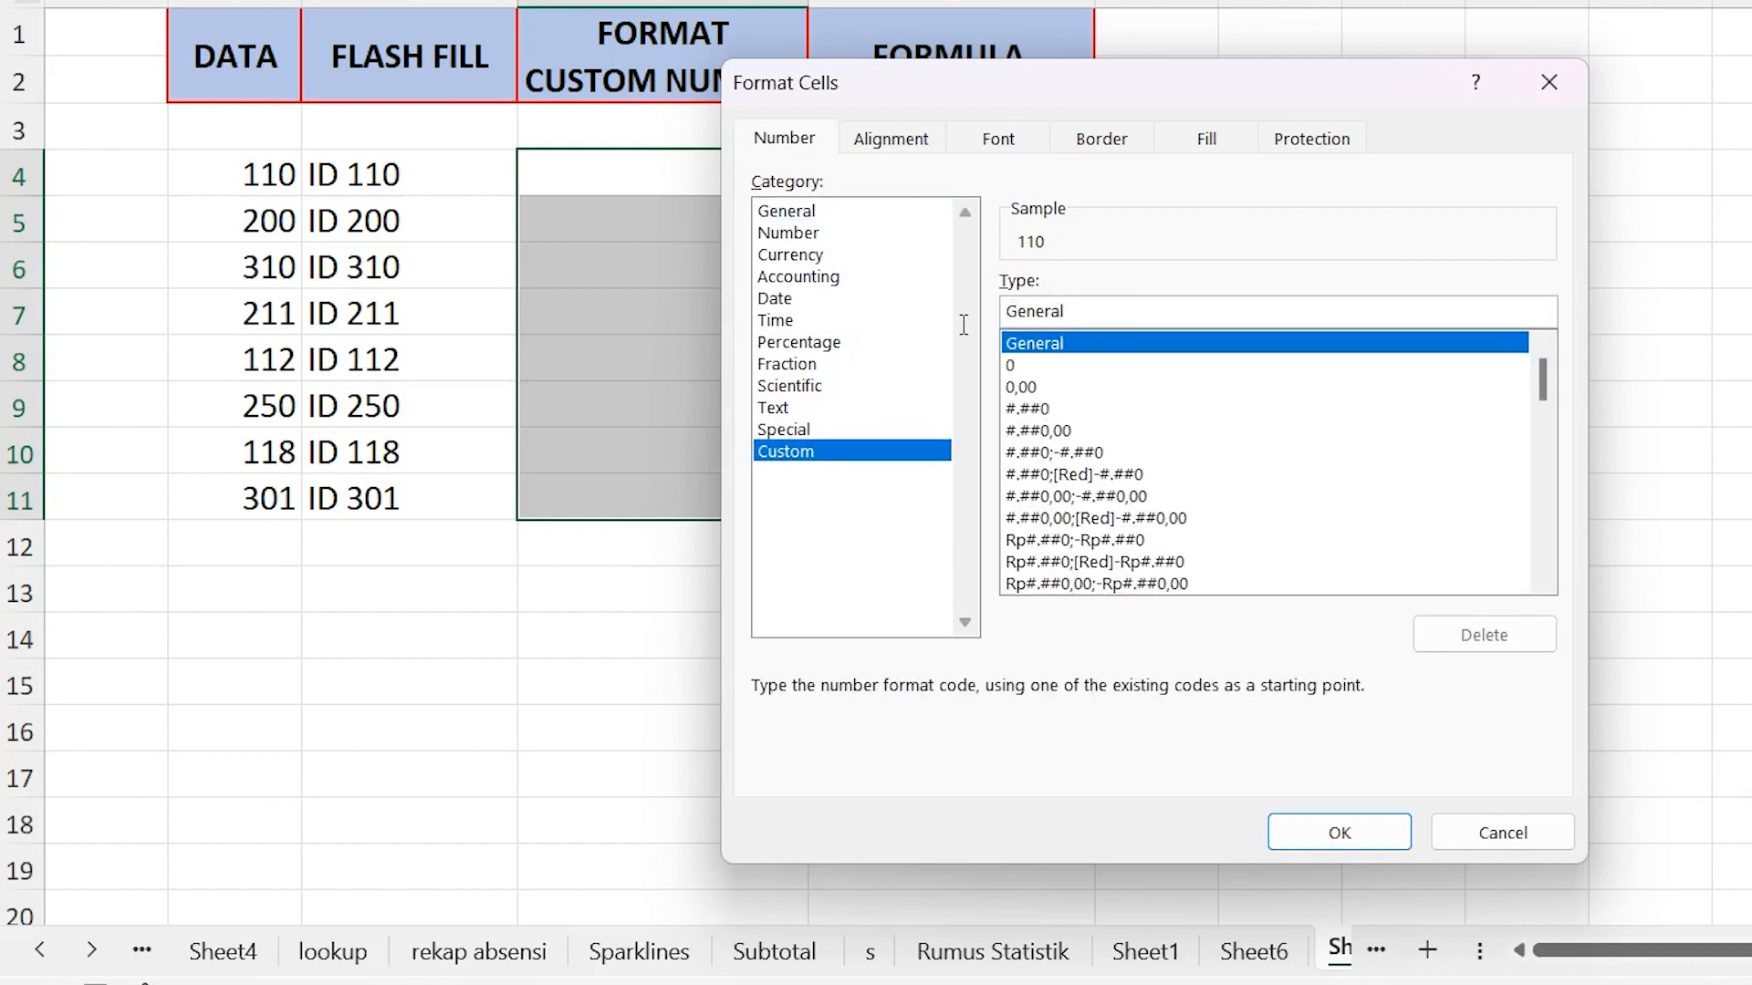
{"action": "left_click_drag", "start_coordinate": [1103, 310], "coordinate": [975, 310]}
{"action": "type", "text": "\""}
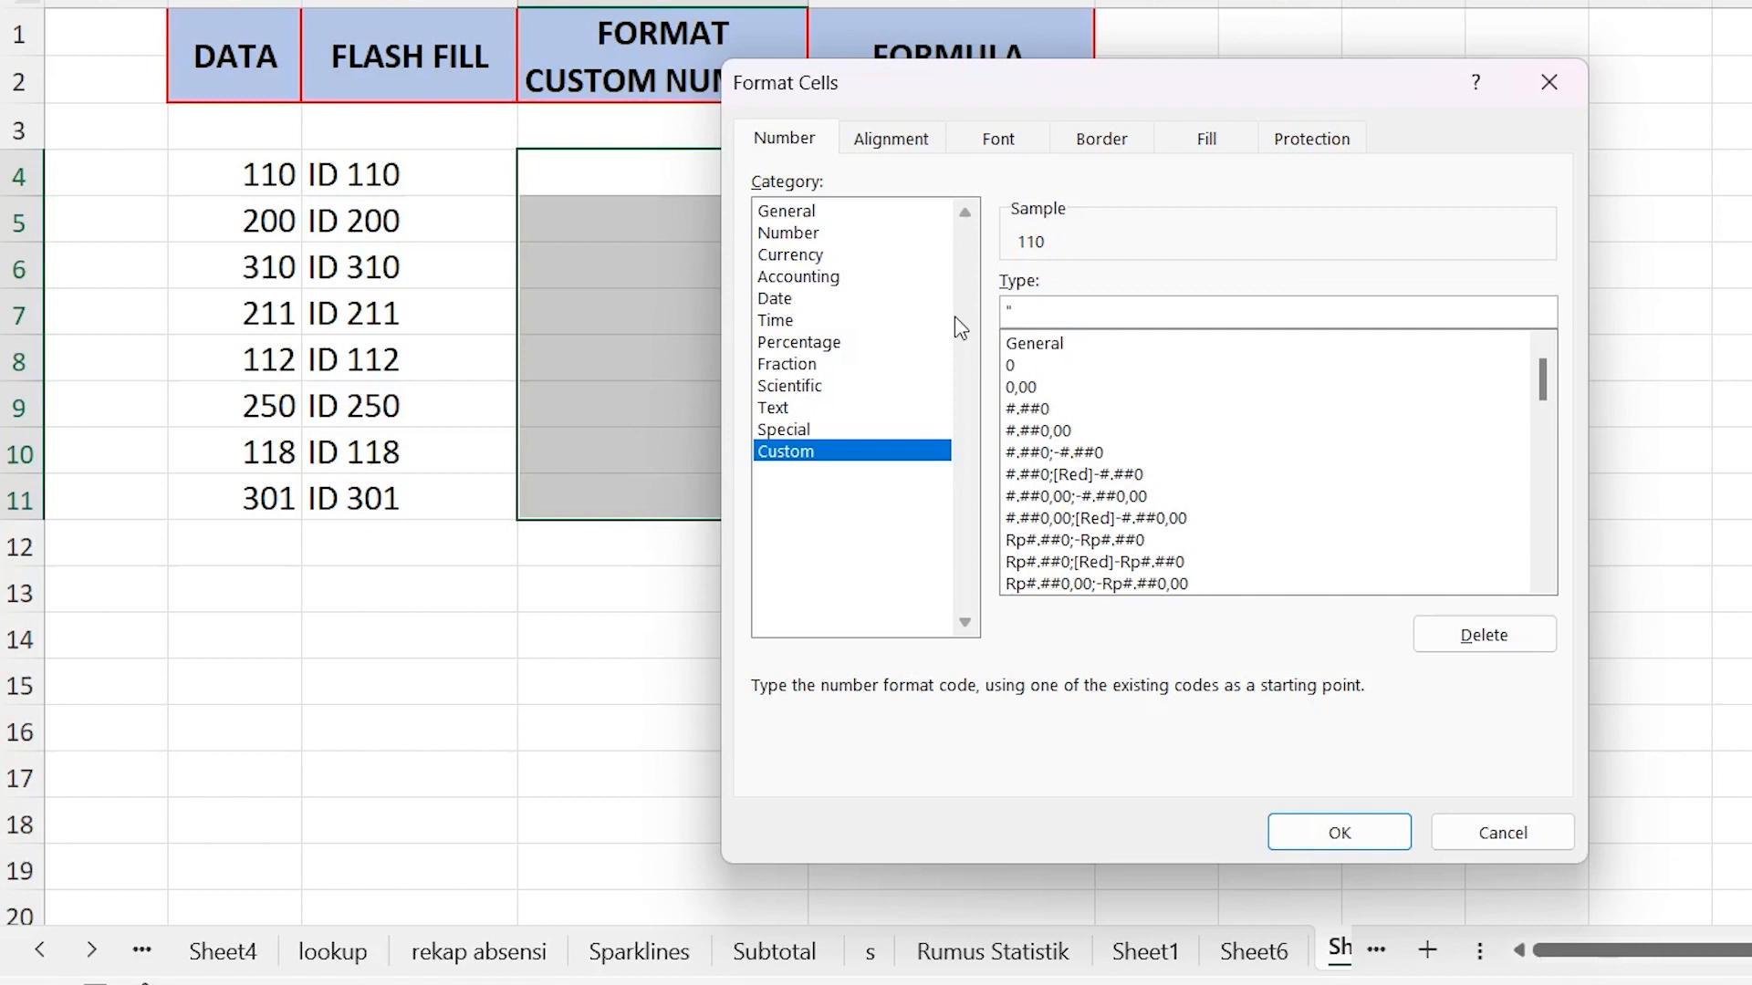
{"action": "type", "text": "ID \""}
{"action": "type", "text": "#"}
{"action": "left_click", "coordinate": [1340, 832]}
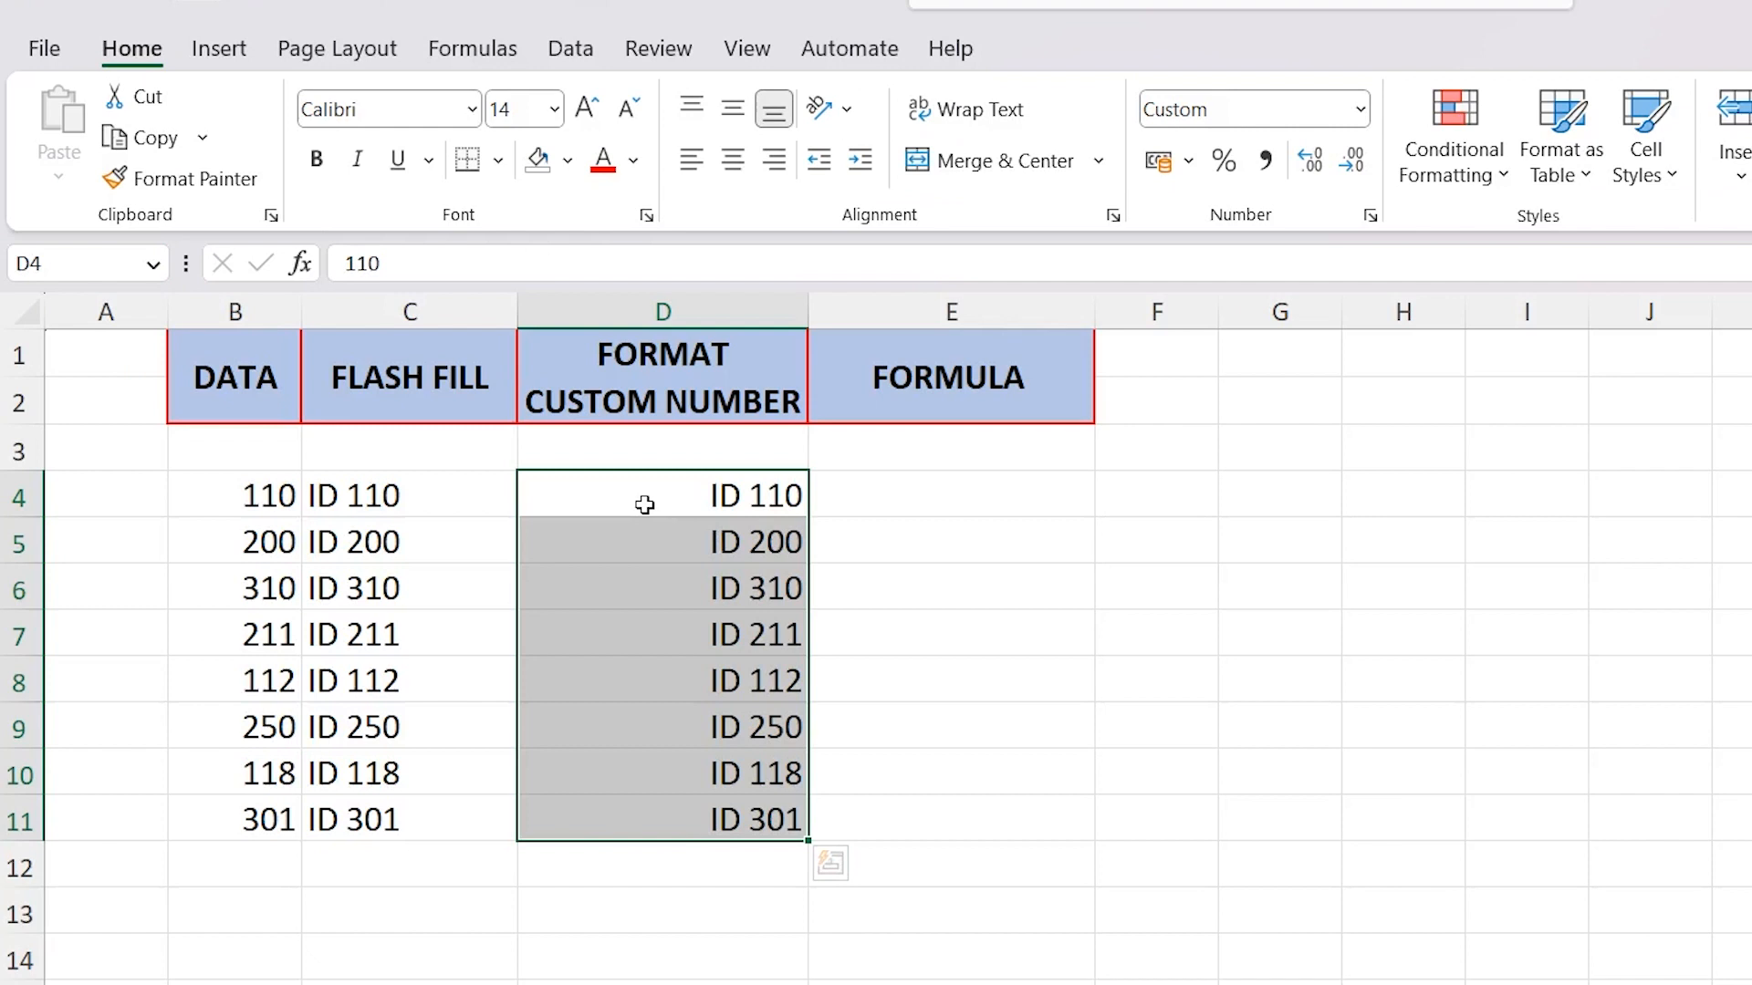
Compare the underlying contents of D4 and C4, and check further Flash Fill entries down to C9
{"action": "left_click", "coordinate": [645, 504]}
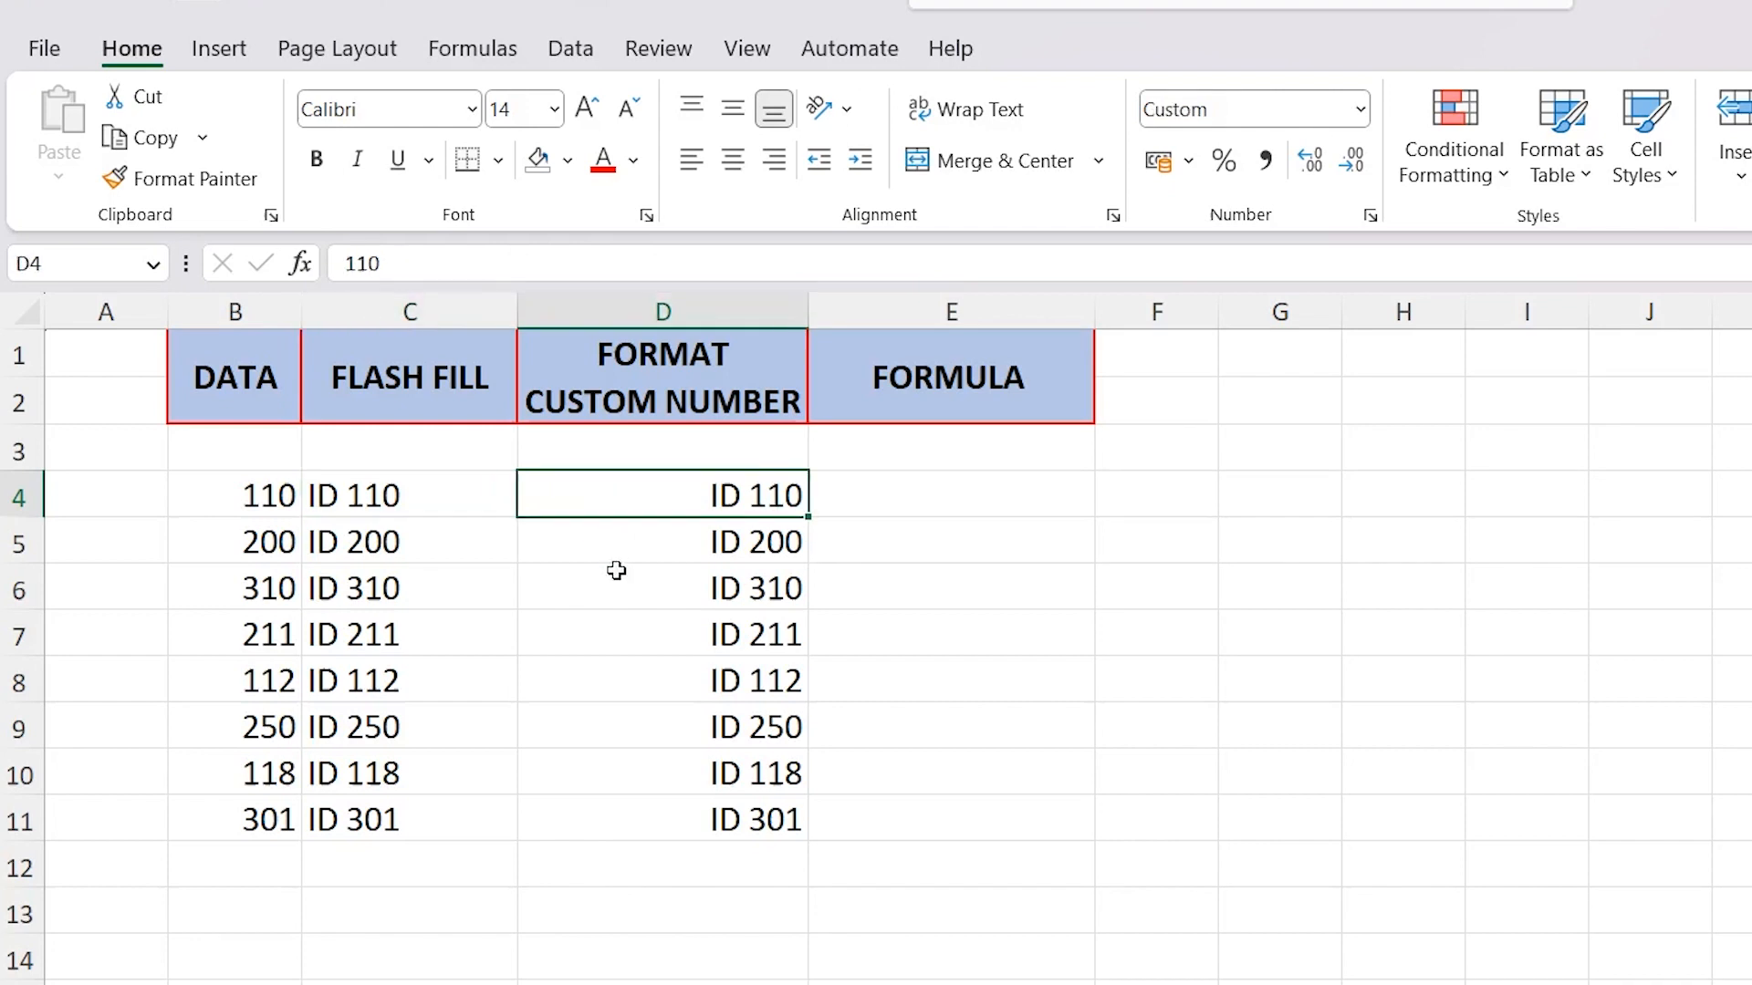
{"action": "left_click", "coordinate": [470, 479]}
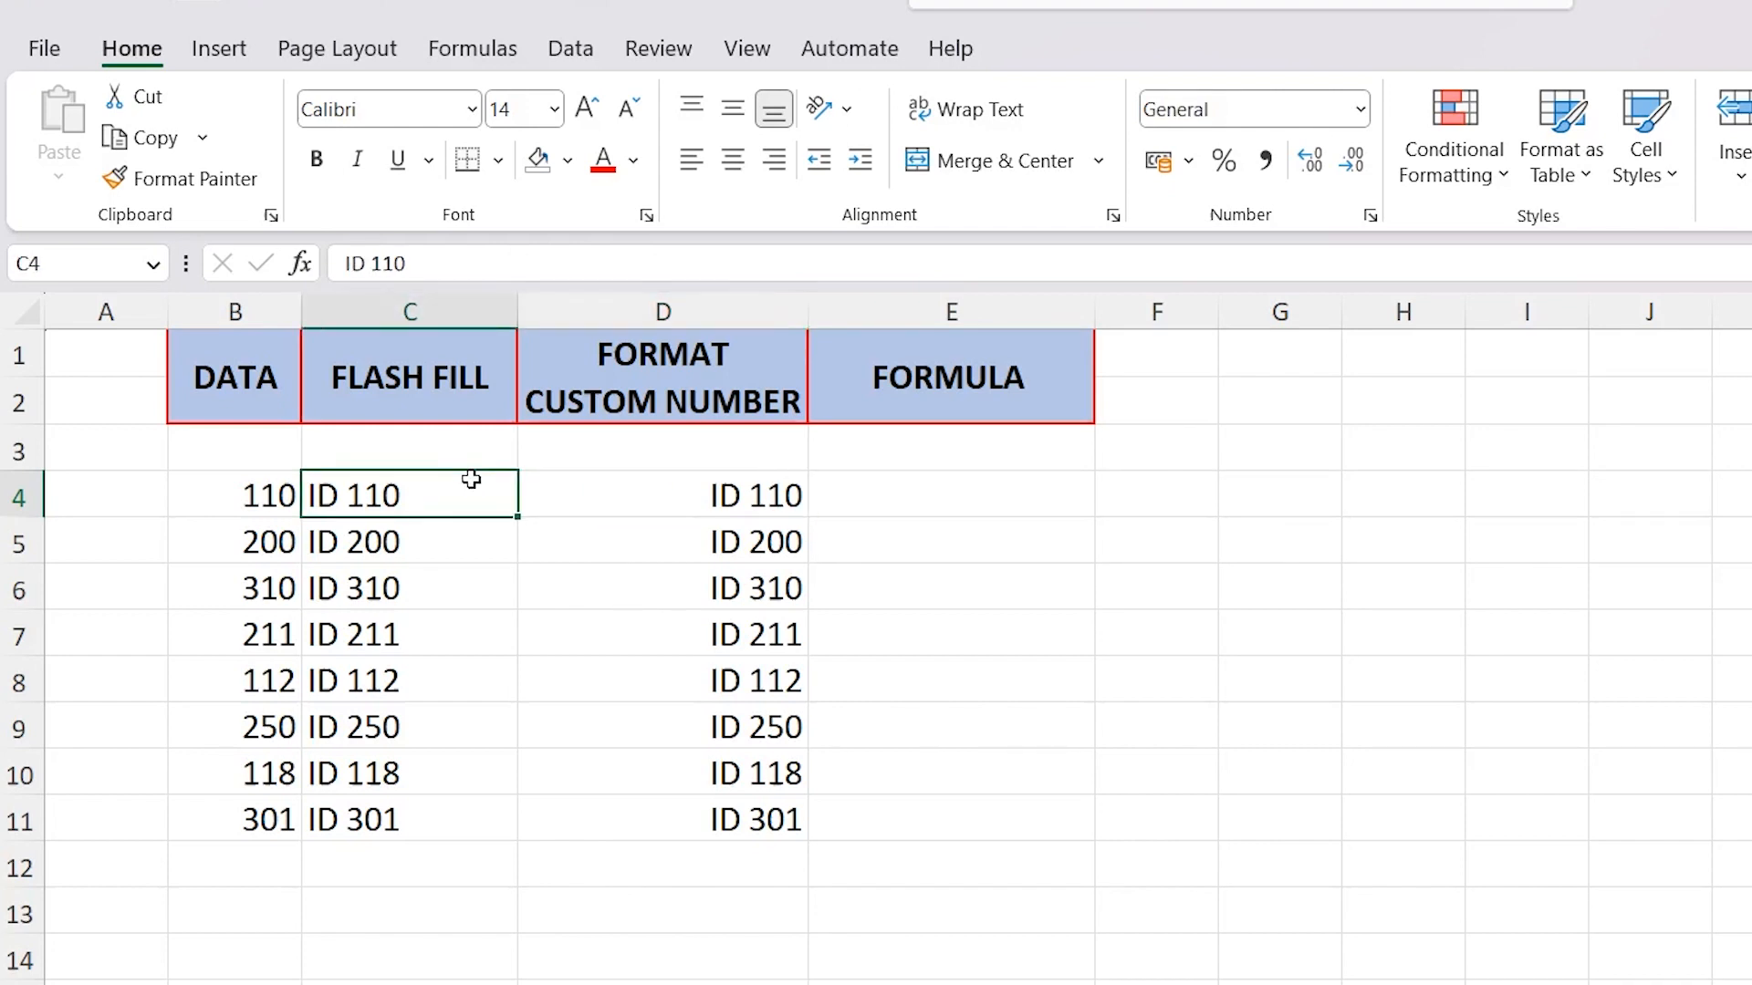
{"action": "left_click", "coordinate": [639, 484]}
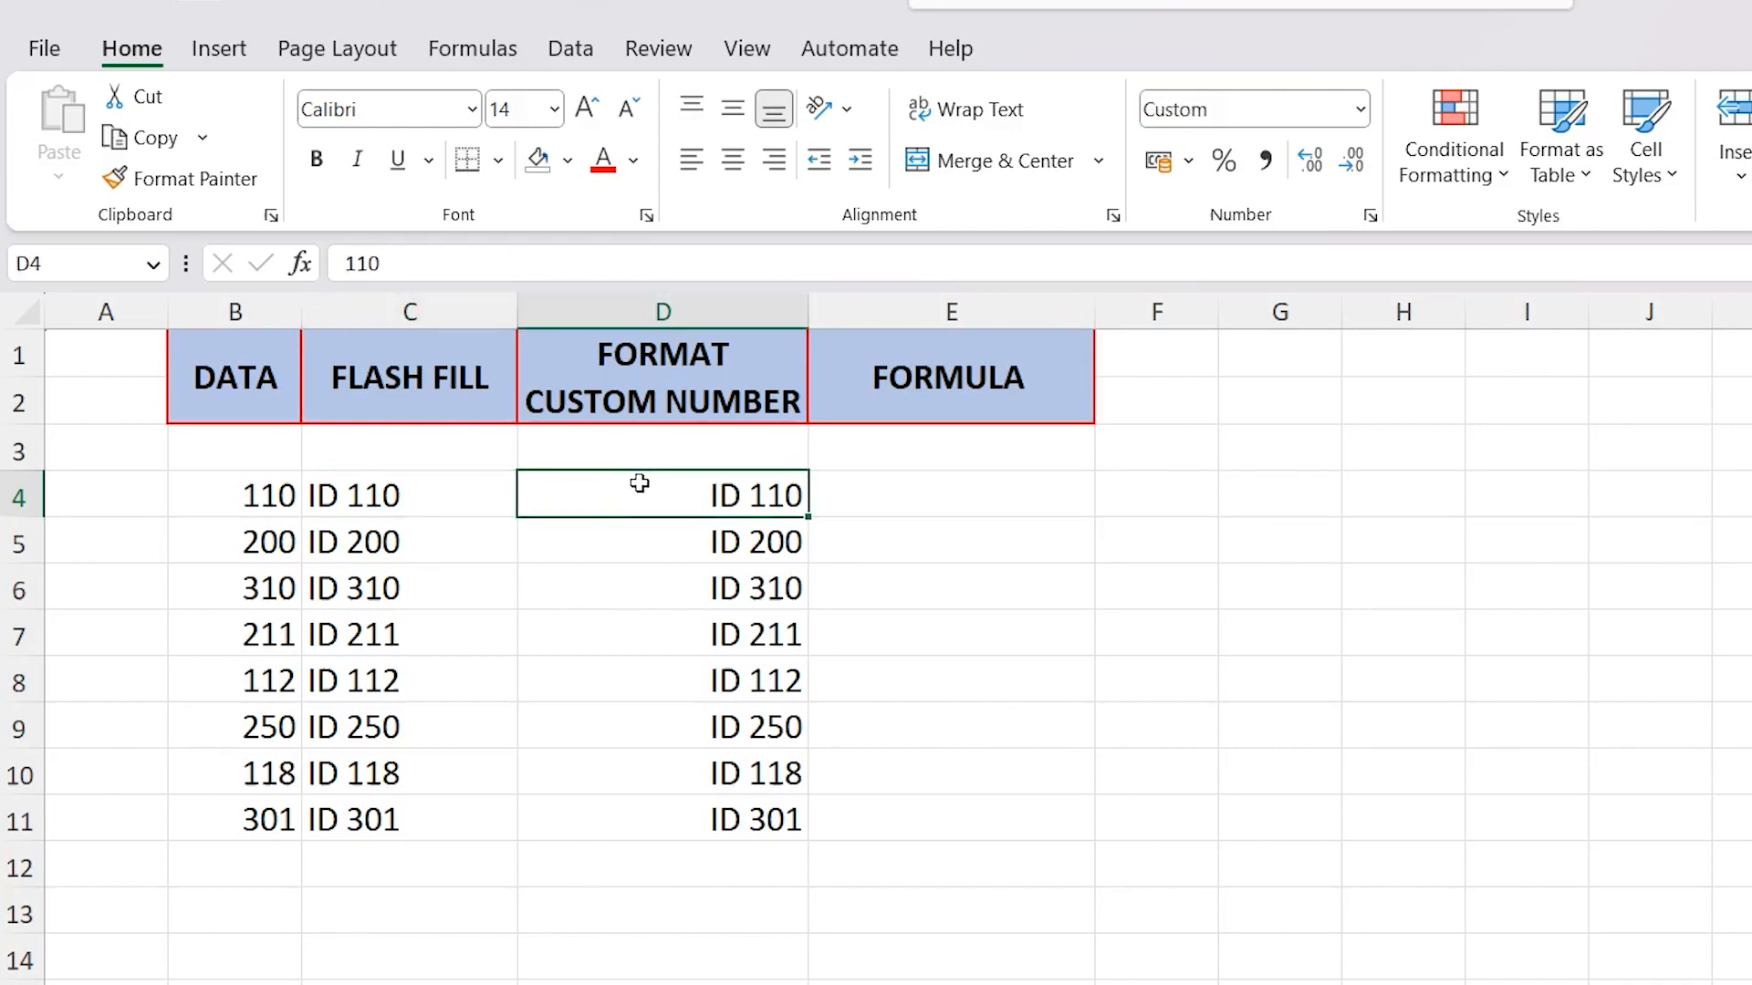
{"action": "left_click", "coordinate": [418, 497]}
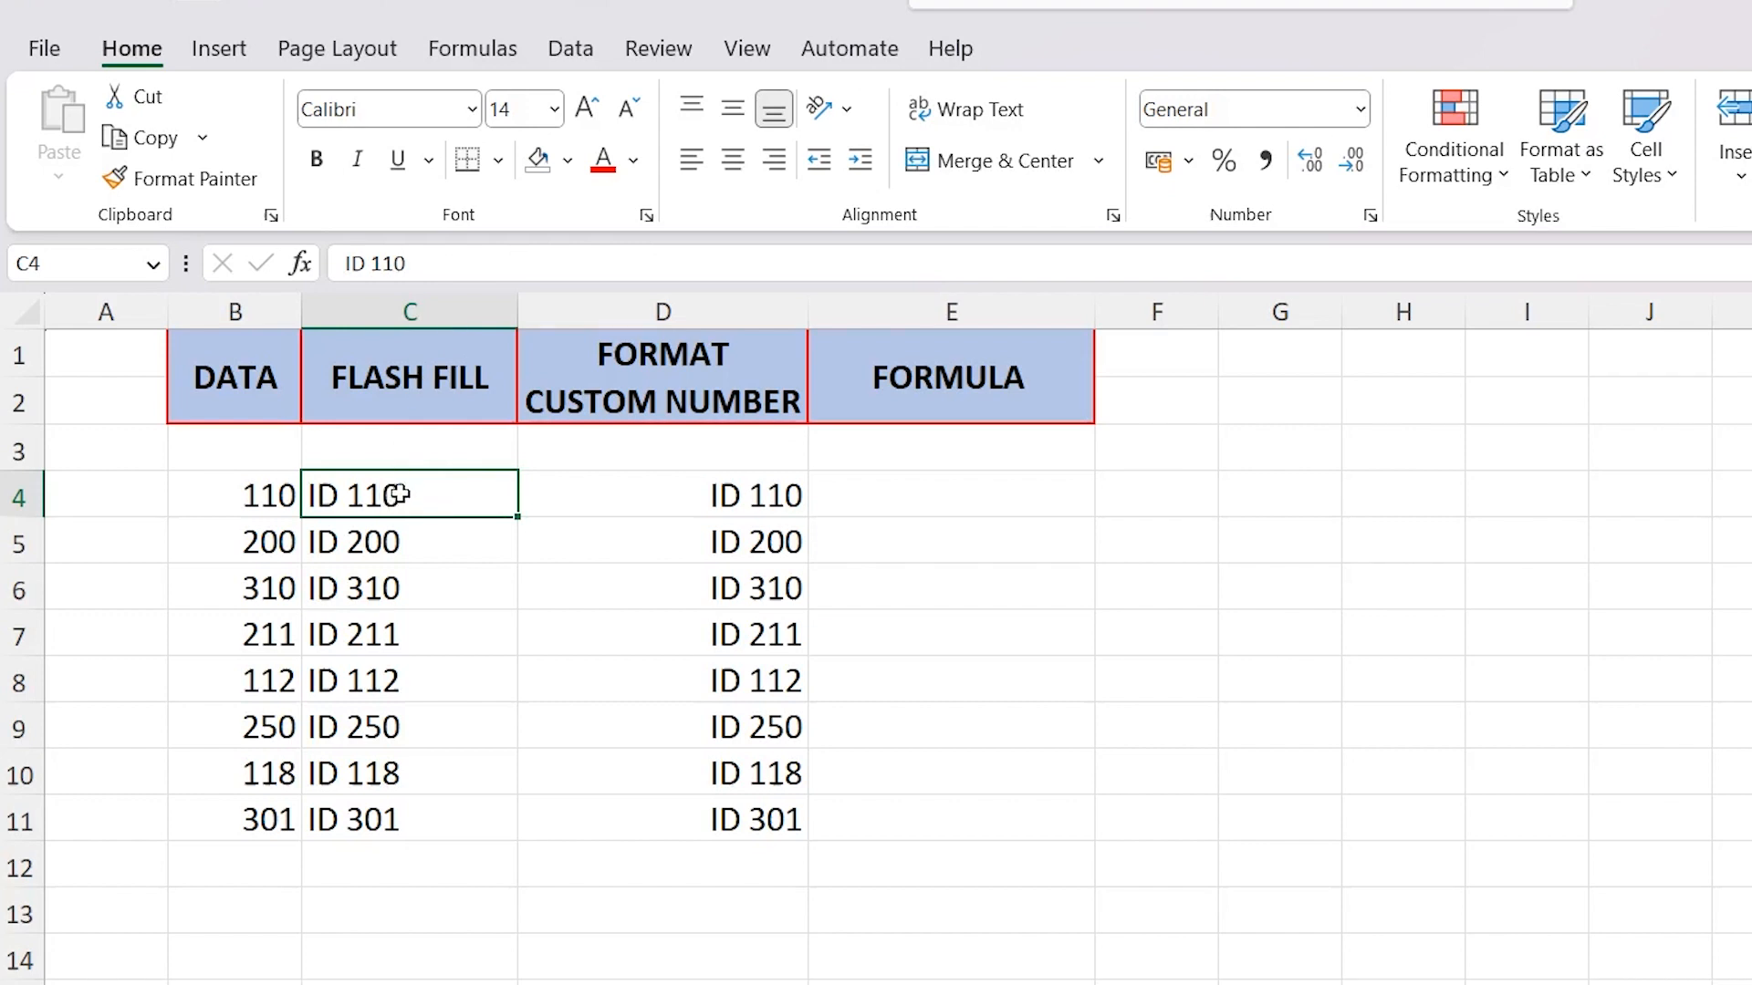
{"action": "left_click", "coordinate": [453, 551]}
{"action": "left_click", "coordinate": [443, 580]}
{"action": "left_click", "coordinate": [432, 638]}
{"action": "left_click", "coordinate": [416, 735]}
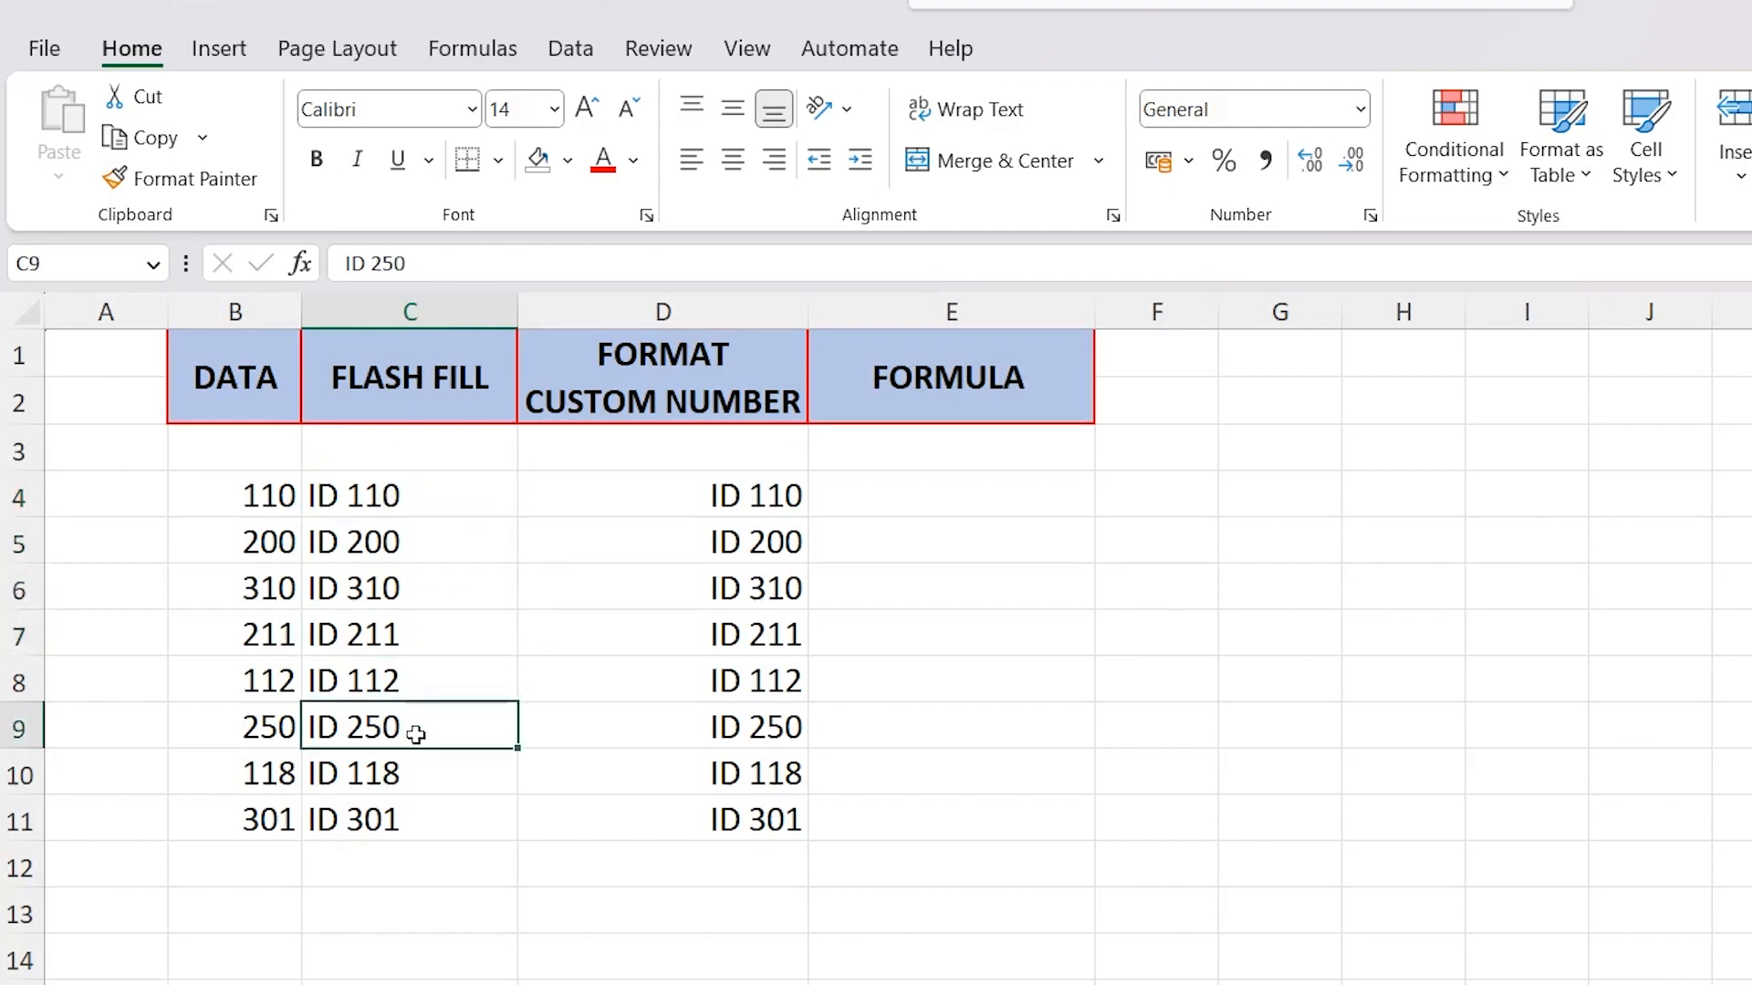
Enter the formula =C9+C10 in C12 beneath the Flash Fill column
{"action": "left_click", "coordinate": [388, 864]}
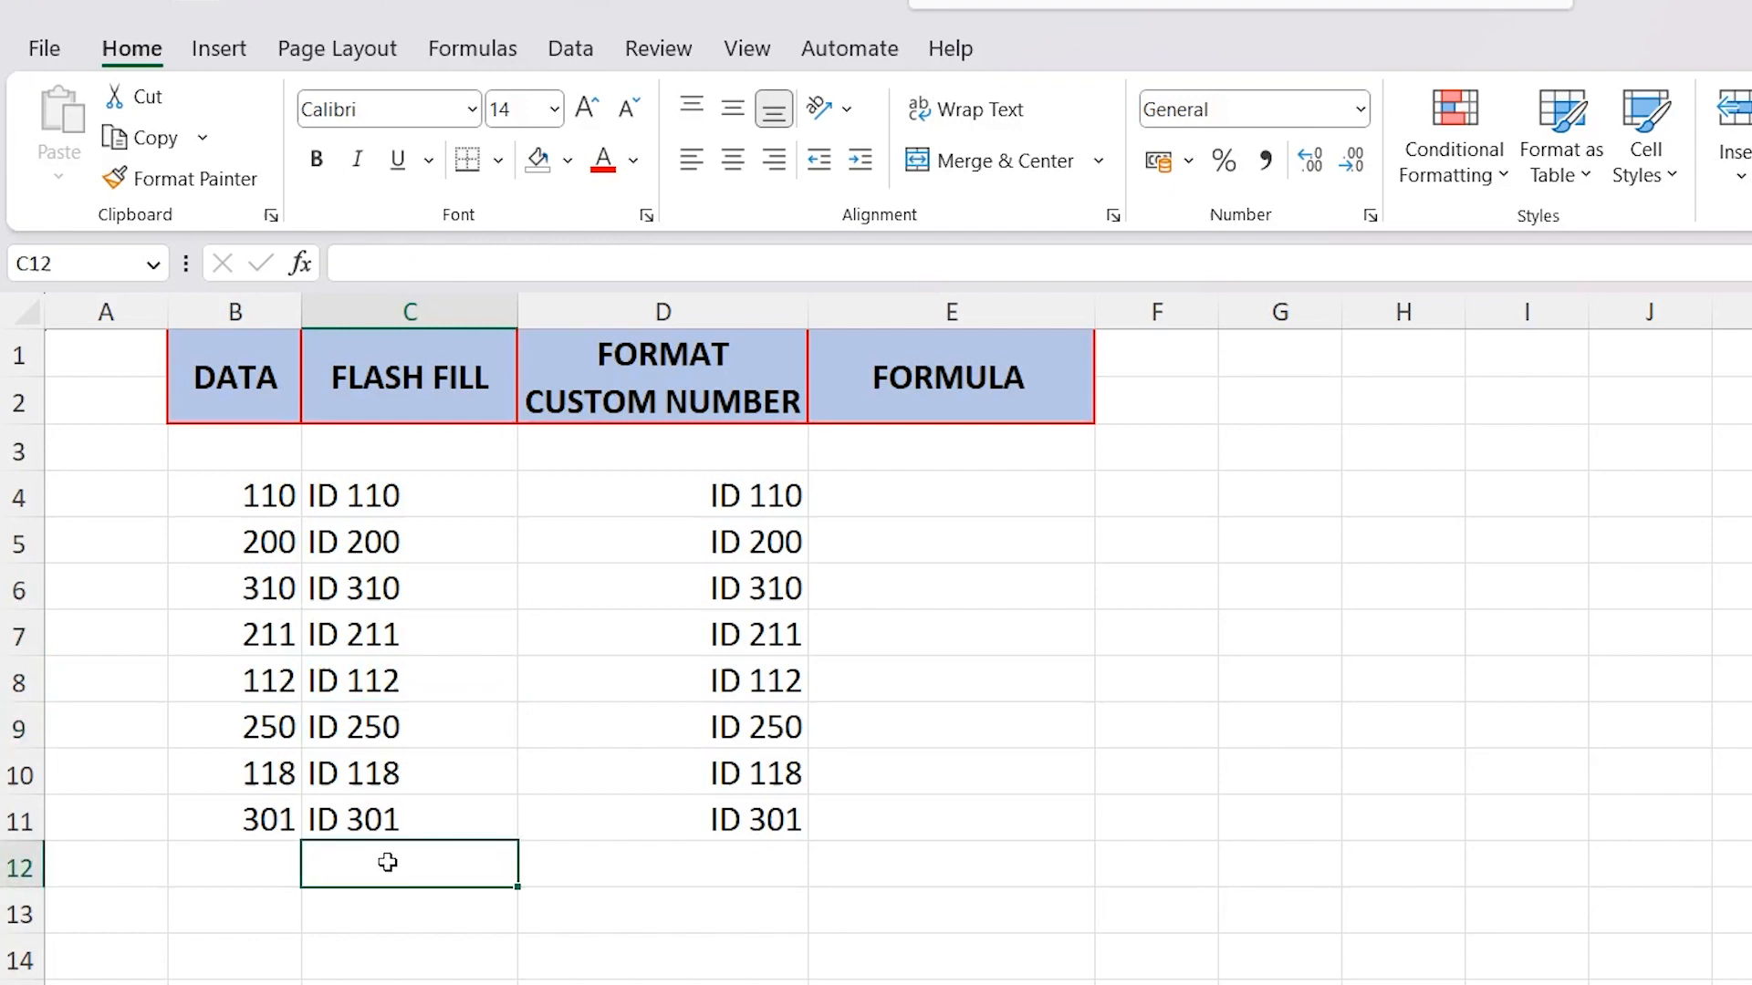
{"action": "type", "text": "="}
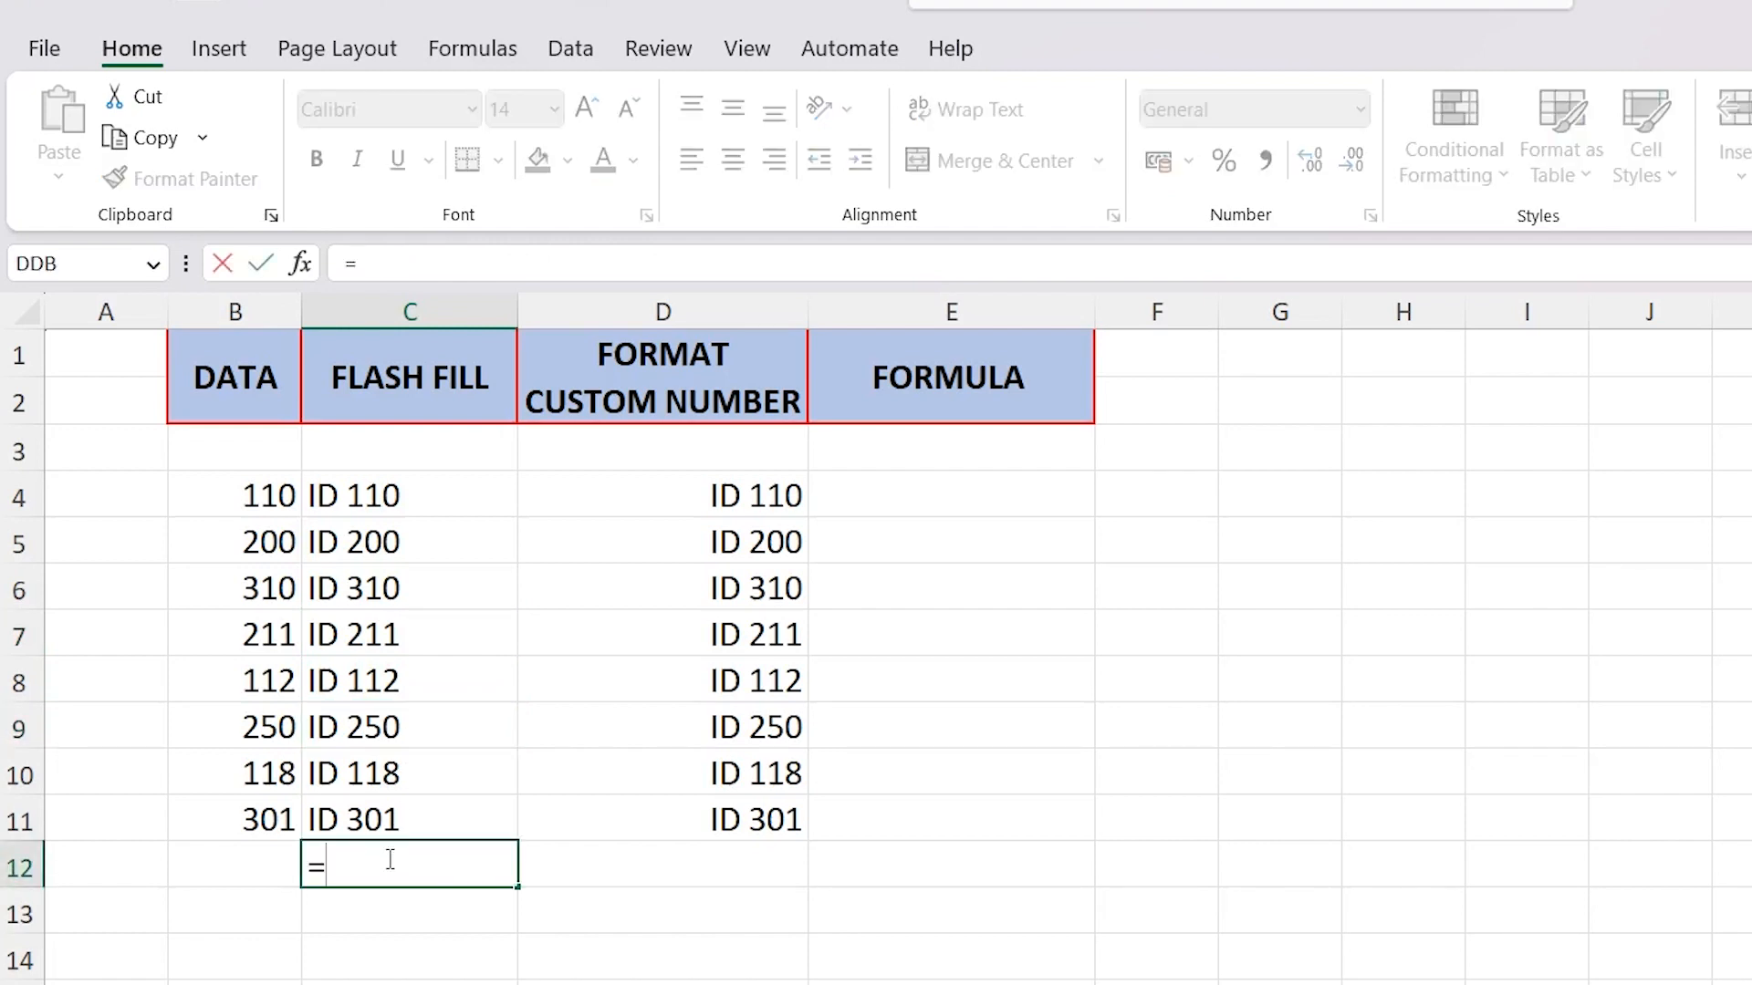
{"action": "left_click", "coordinate": [406, 768]}
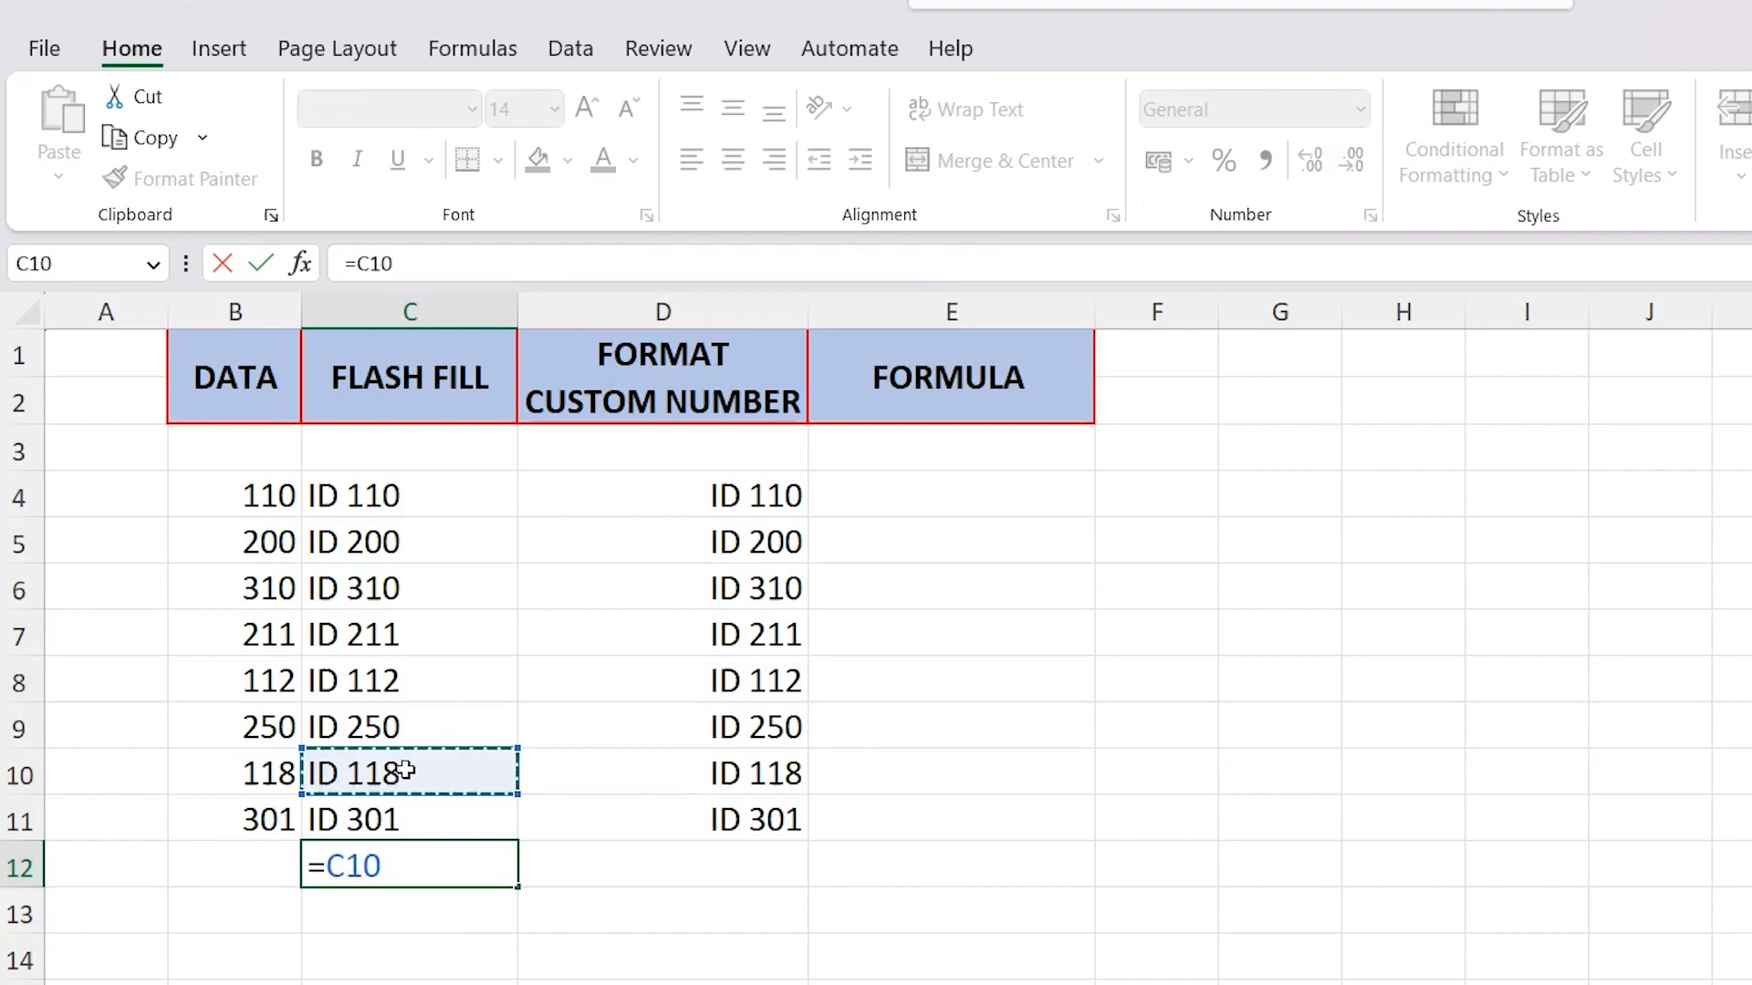
{"action": "type", "text": "+"}
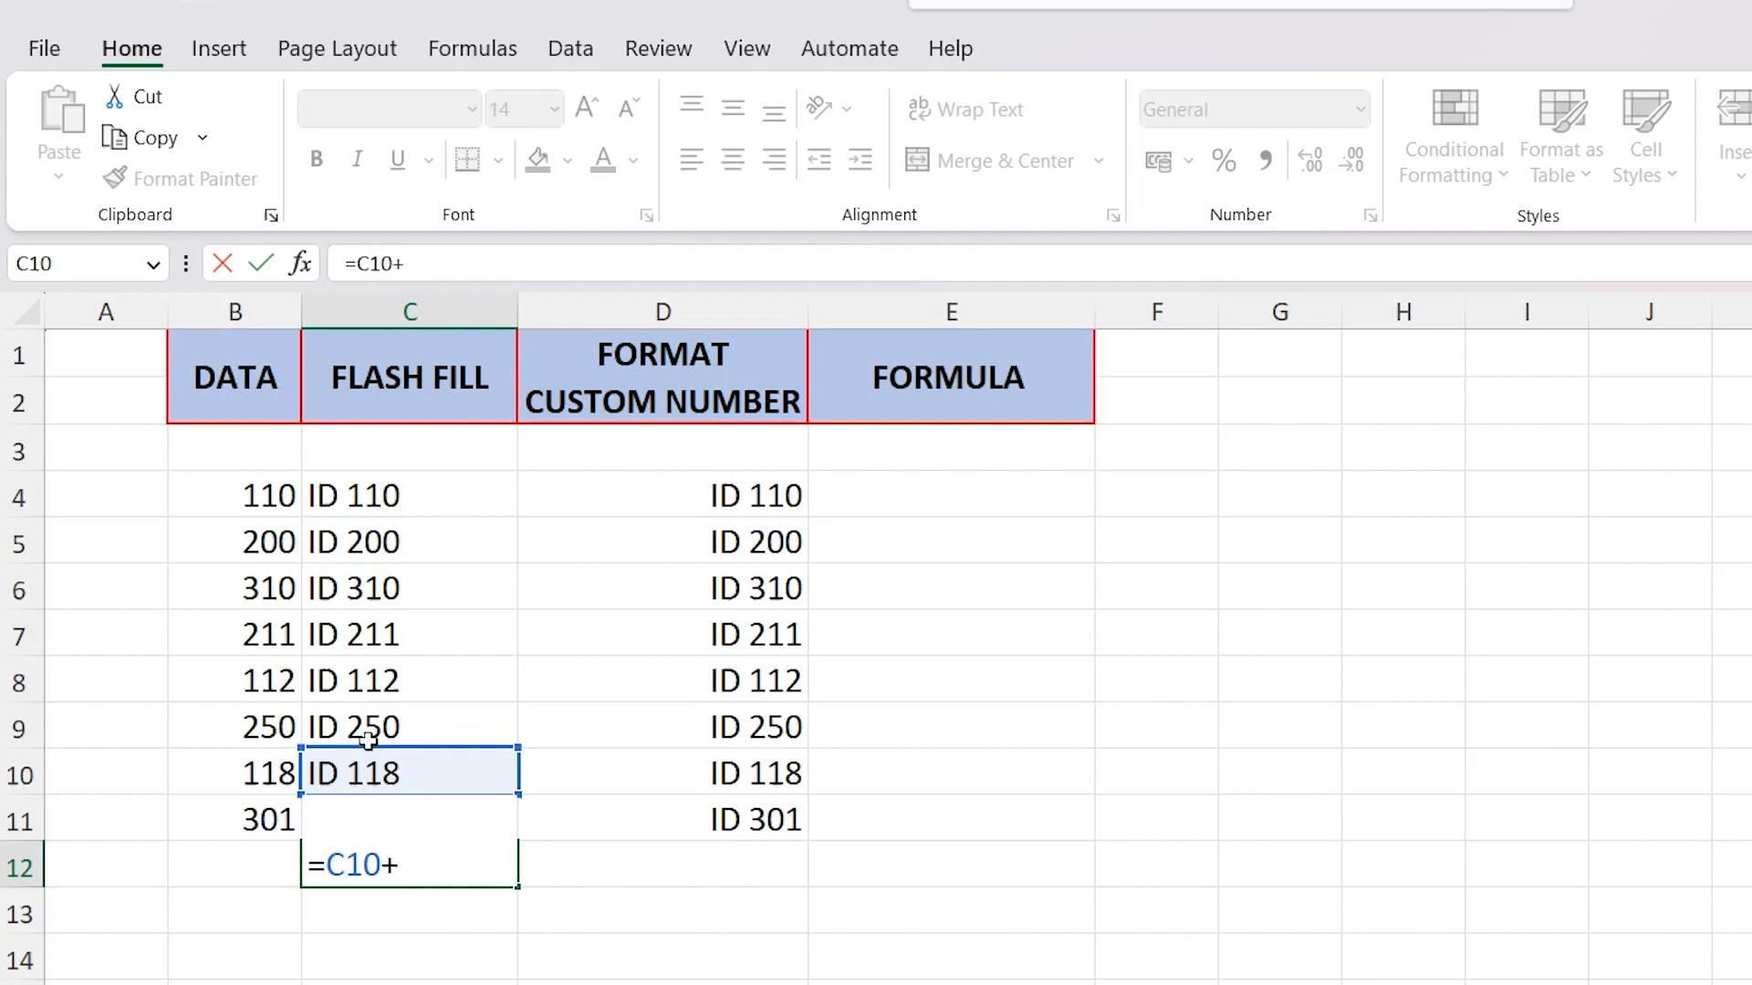
{"action": "key", "text": "Return"}
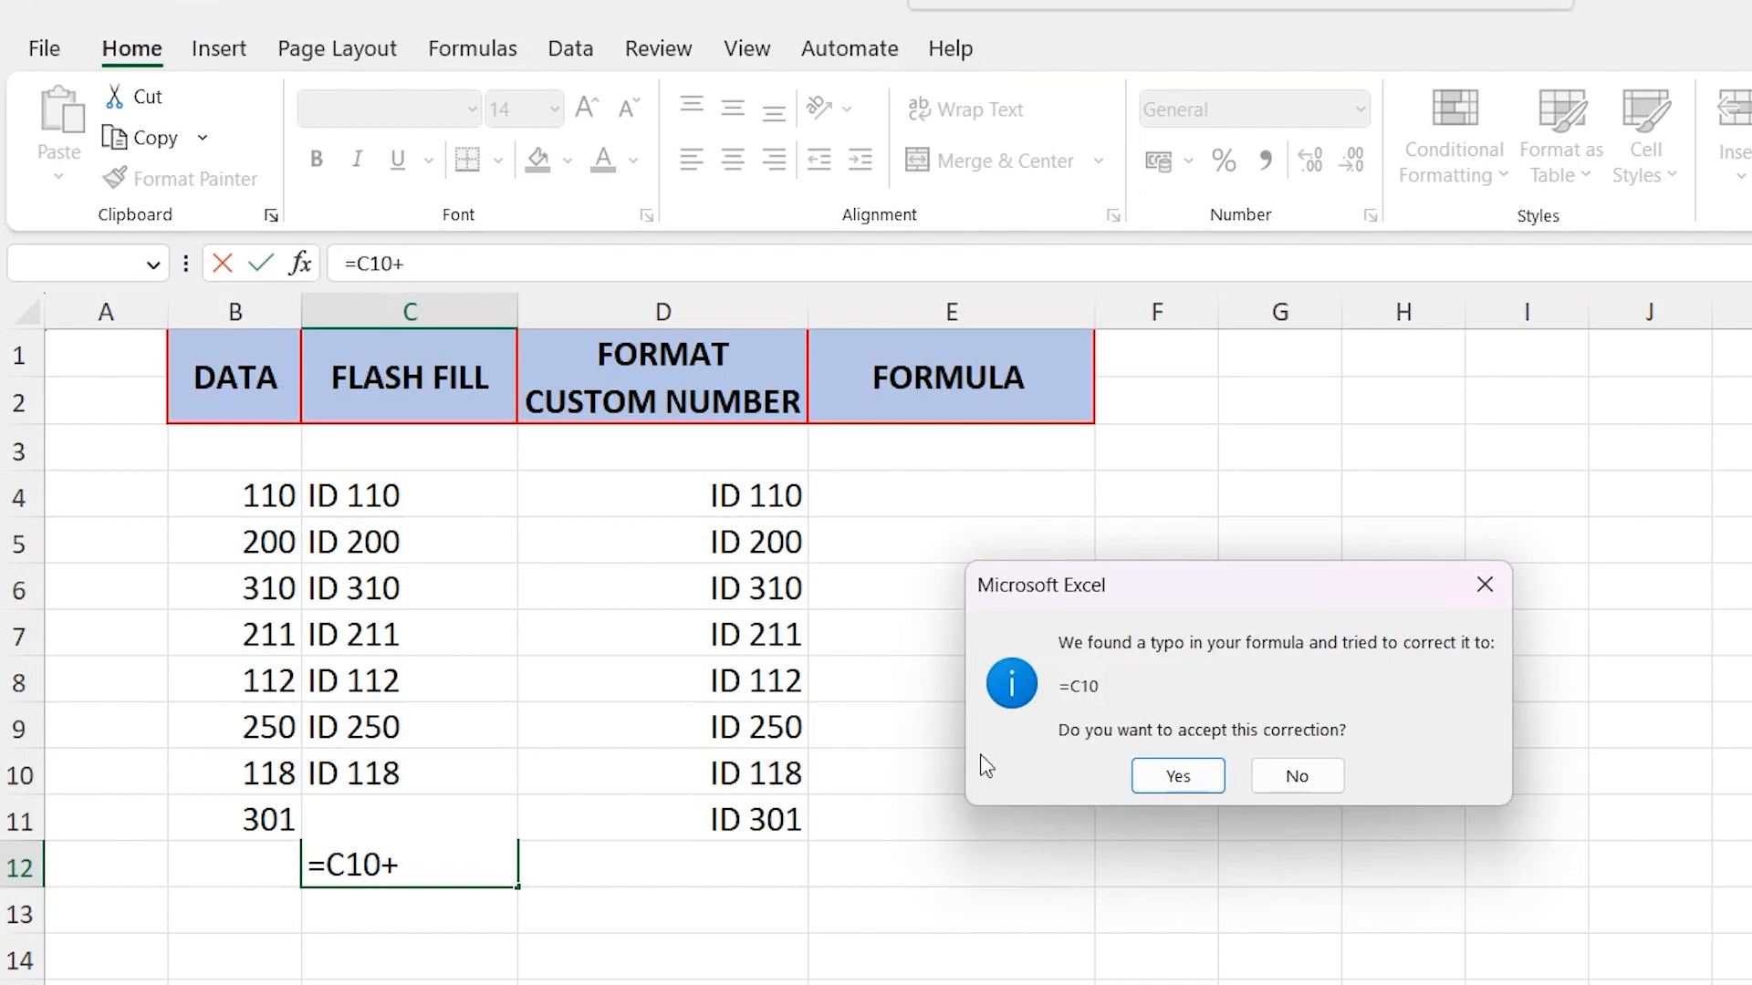
{"action": "left_click", "coordinate": [1325, 777]}
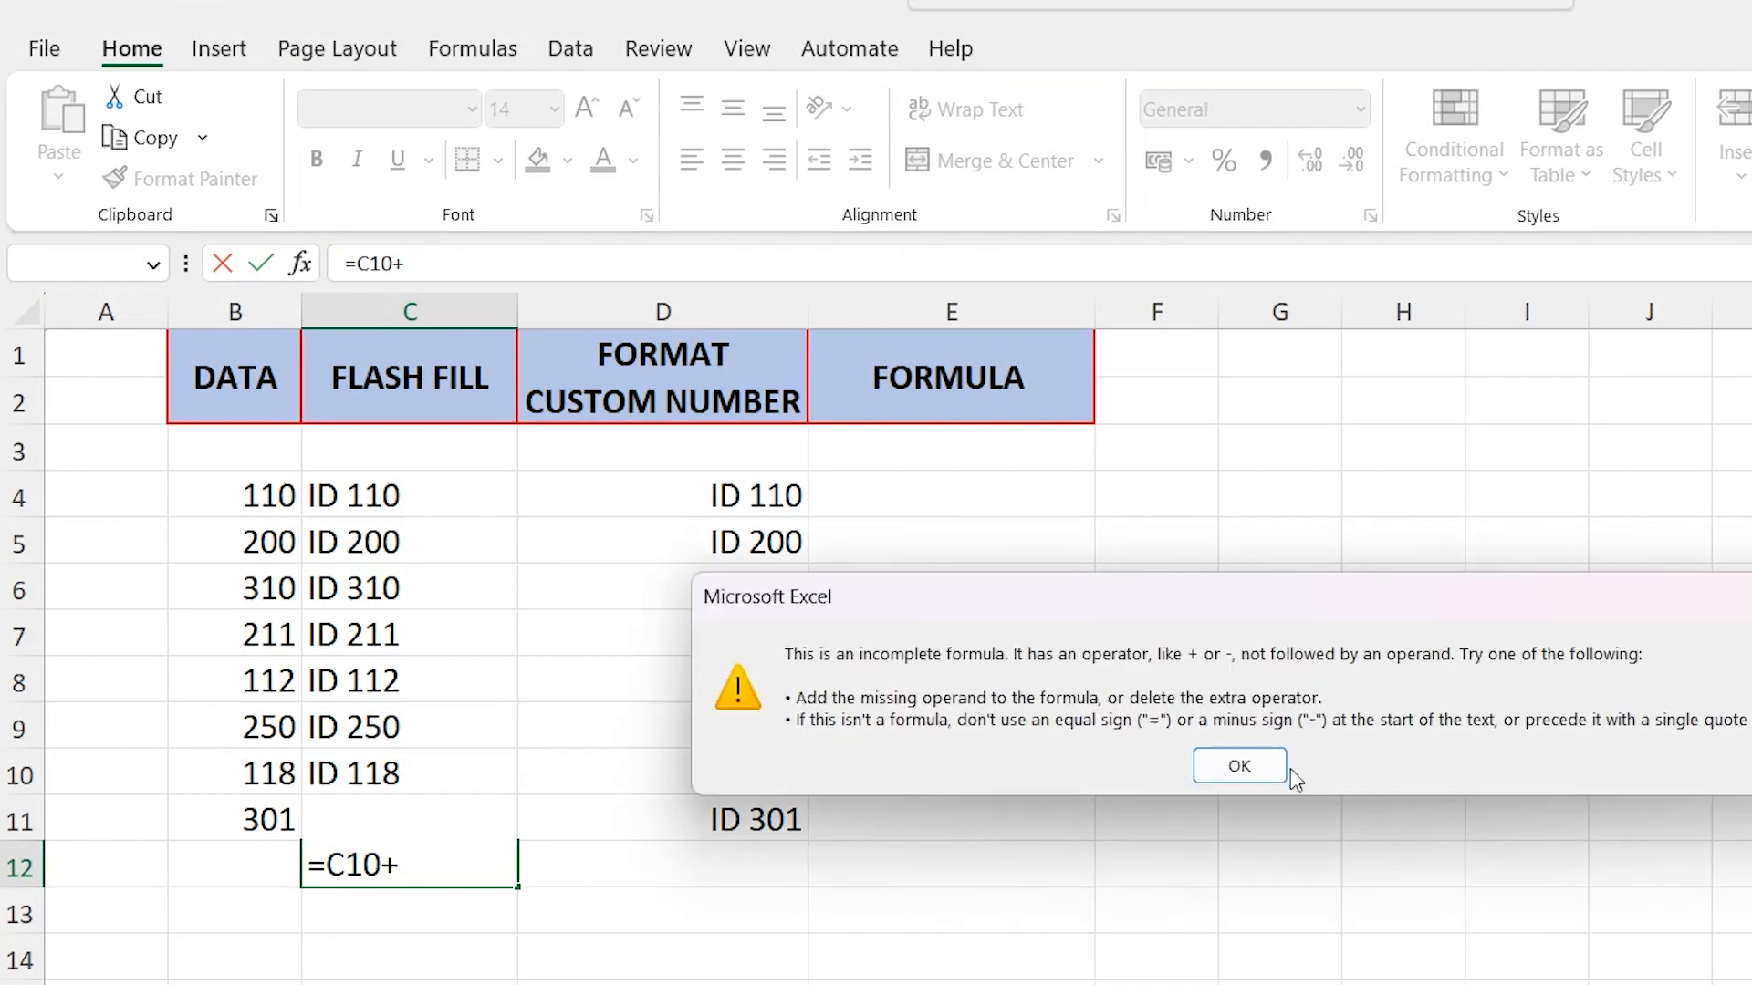
{"action": "left_click", "coordinate": [1244, 766]}
{"action": "left_click", "coordinate": [401, 721]}
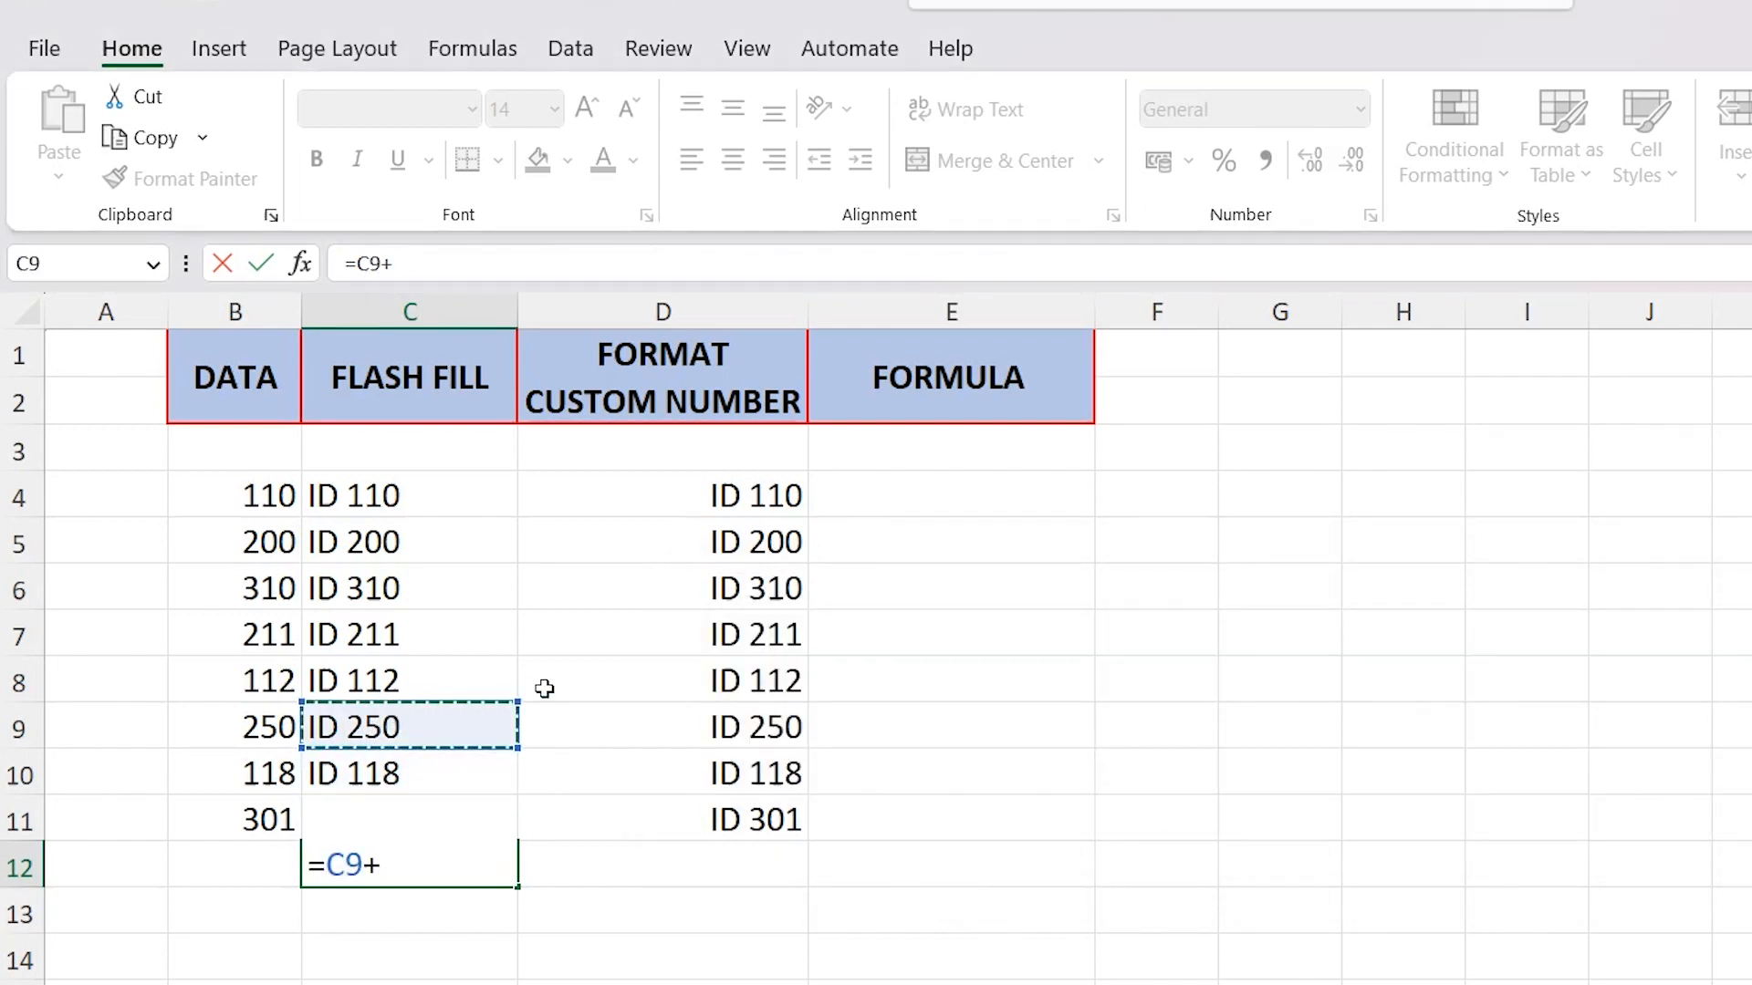
{"action": "left_click", "coordinate": [375, 773]}
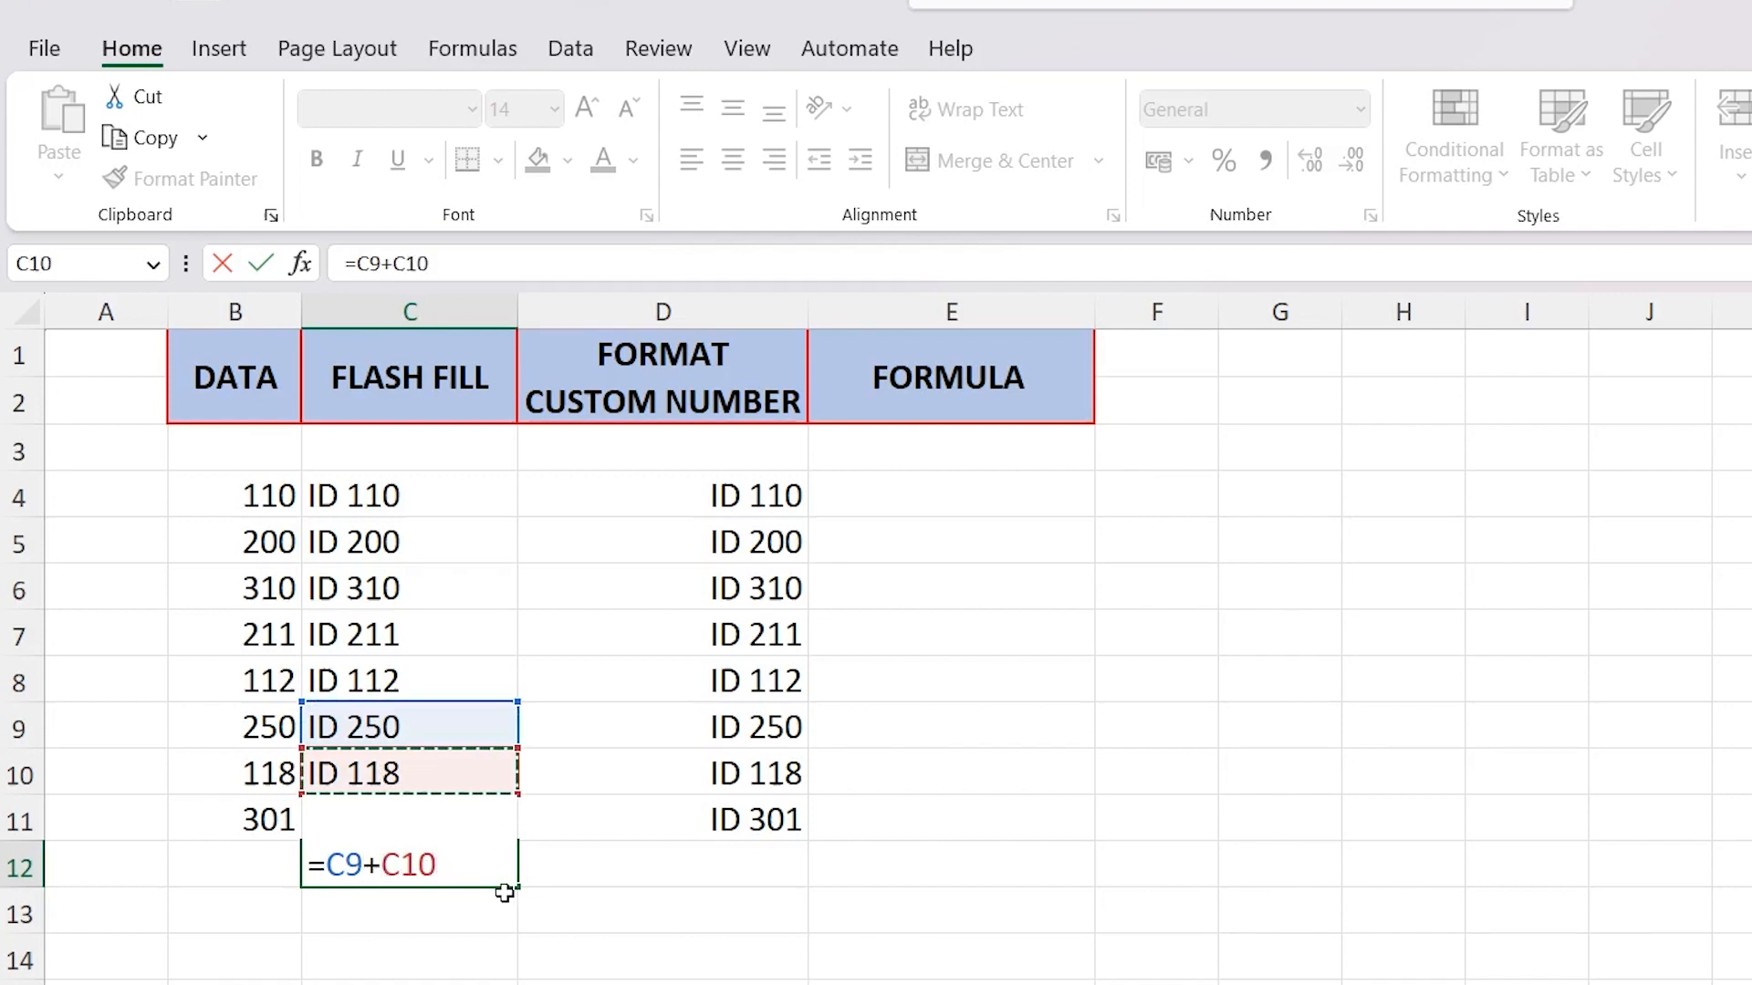
{"action": "key", "text": "Return"}
Examine the formula in C12, its source cells C9 and C10, and other Flash Fill entries
{"action": "left_click", "coordinate": [410, 865]}
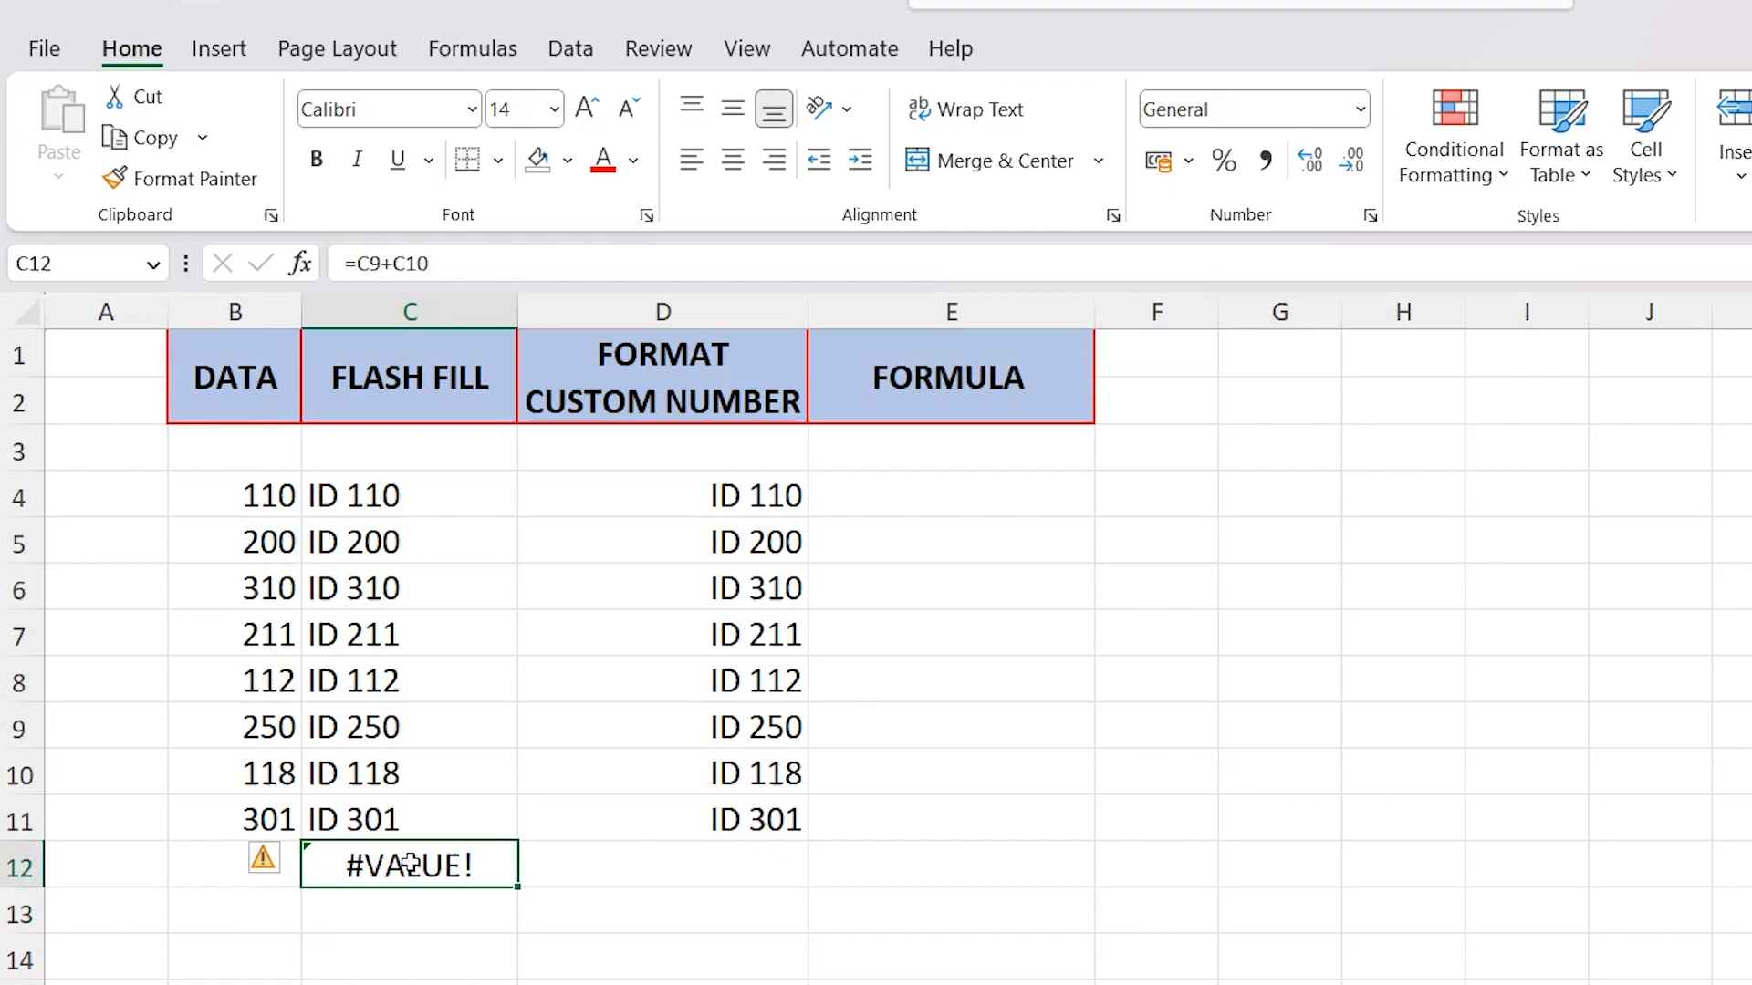
{"action": "left_click", "coordinate": [416, 728]}
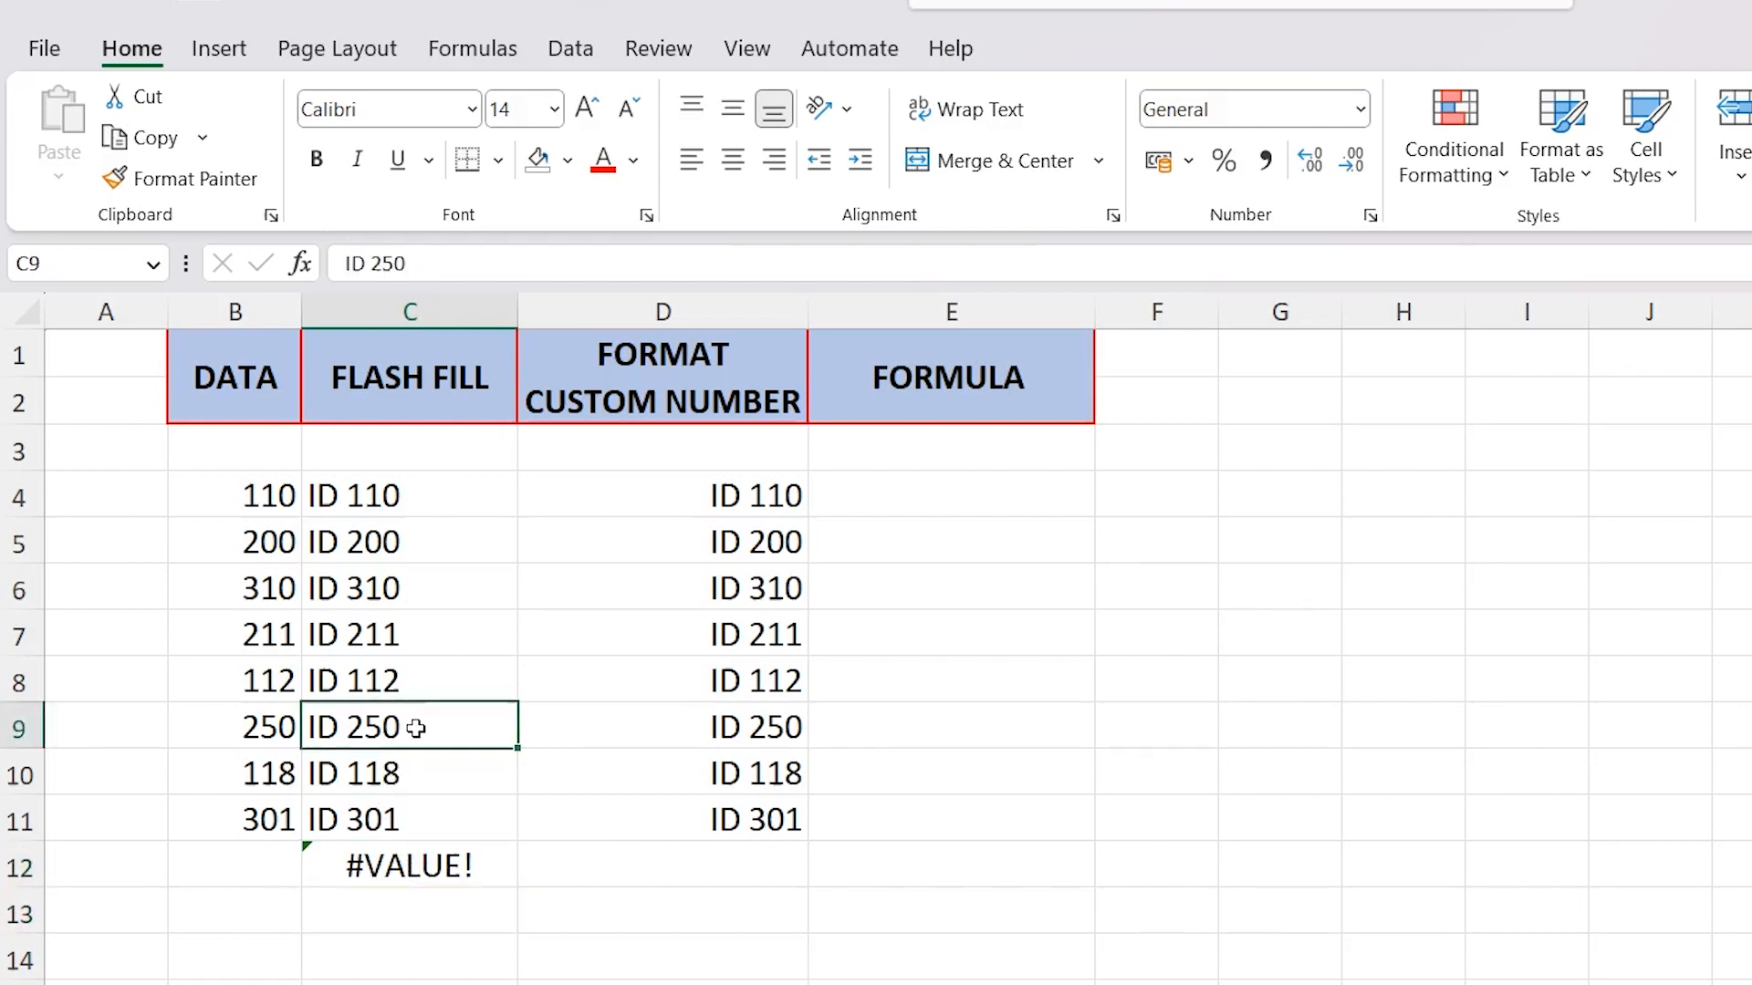
{"action": "left_click", "coordinate": [401, 780]}
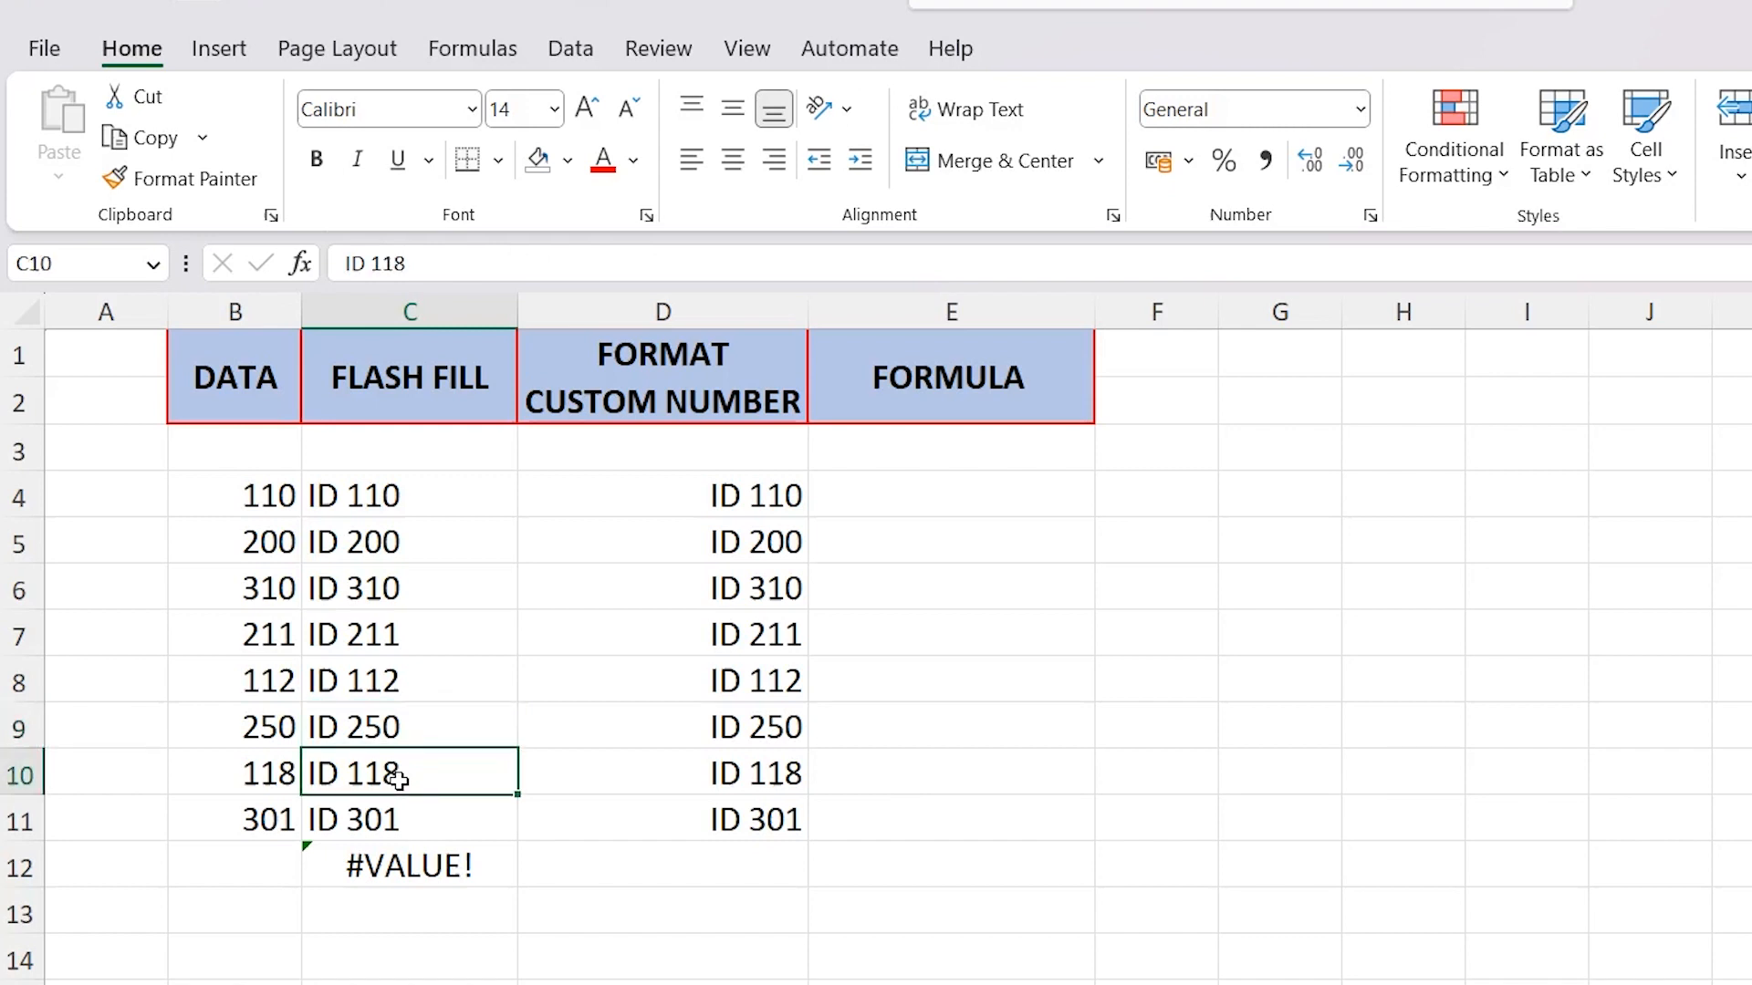
{"action": "double_click", "coordinate": [431, 865]}
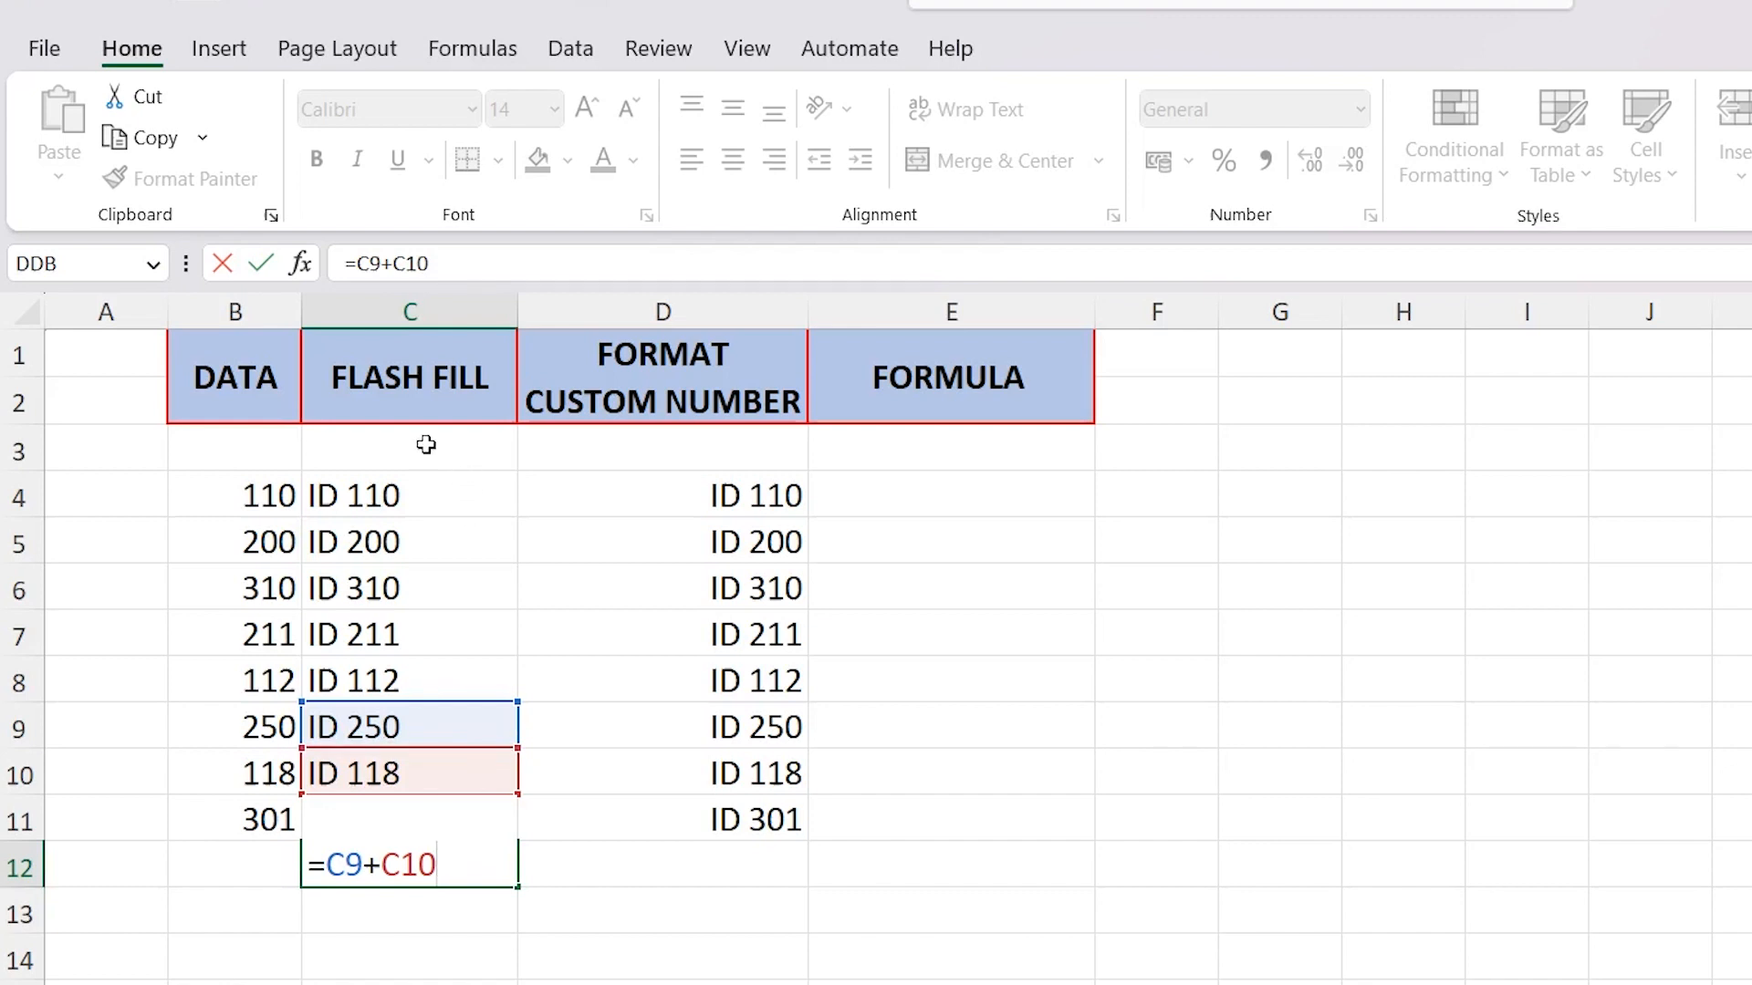
{"action": "left_click", "coordinate": [392, 680]}
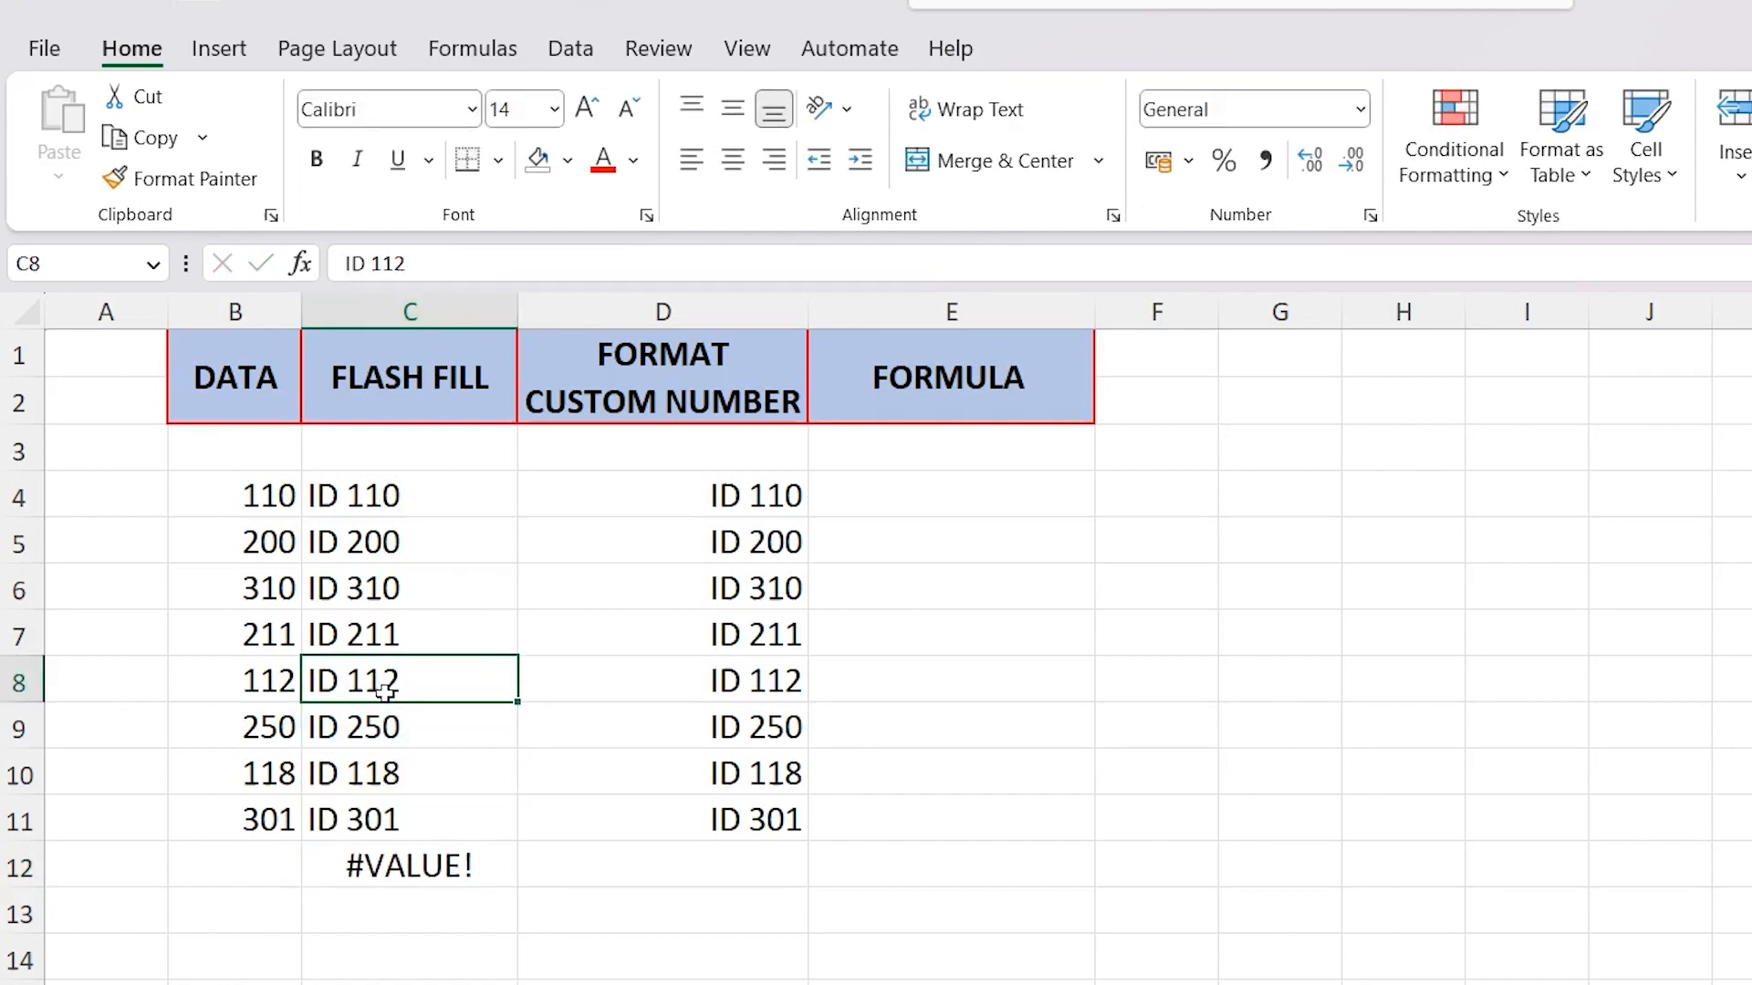
{"action": "left_click", "coordinate": [365, 604]}
{"action": "left_click", "coordinate": [395, 672]}
Inspect the underlying values of the custom-formatted cells in D4:D11
{"action": "left_click_drag", "start_coordinate": [676, 488], "coordinate": [708, 809]}
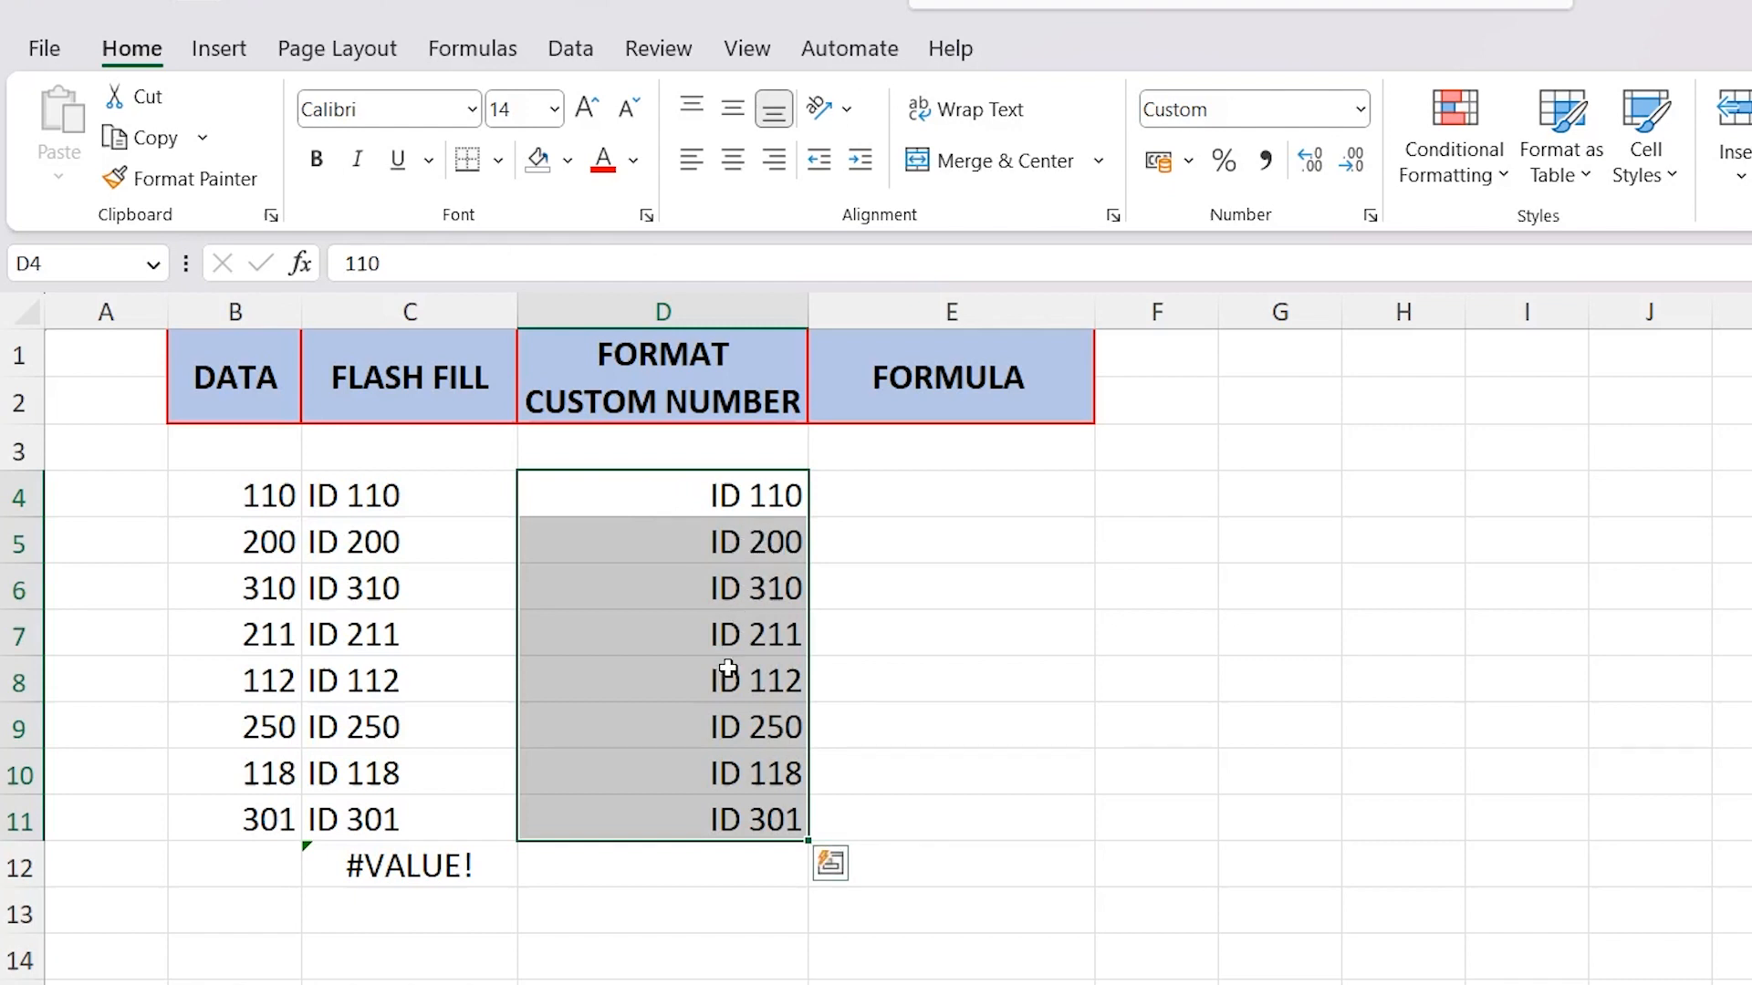
{"action": "left_click", "coordinate": [748, 772]}
{"action": "left_click", "coordinate": [755, 591]}
{"action": "left_click", "coordinate": [752, 540]}
{"action": "left_click", "coordinate": [760, 493]}
{"action": "left_click", "coordinate": [762, 630]}
{"action": "left_click", "coordinate": [744, 686]}
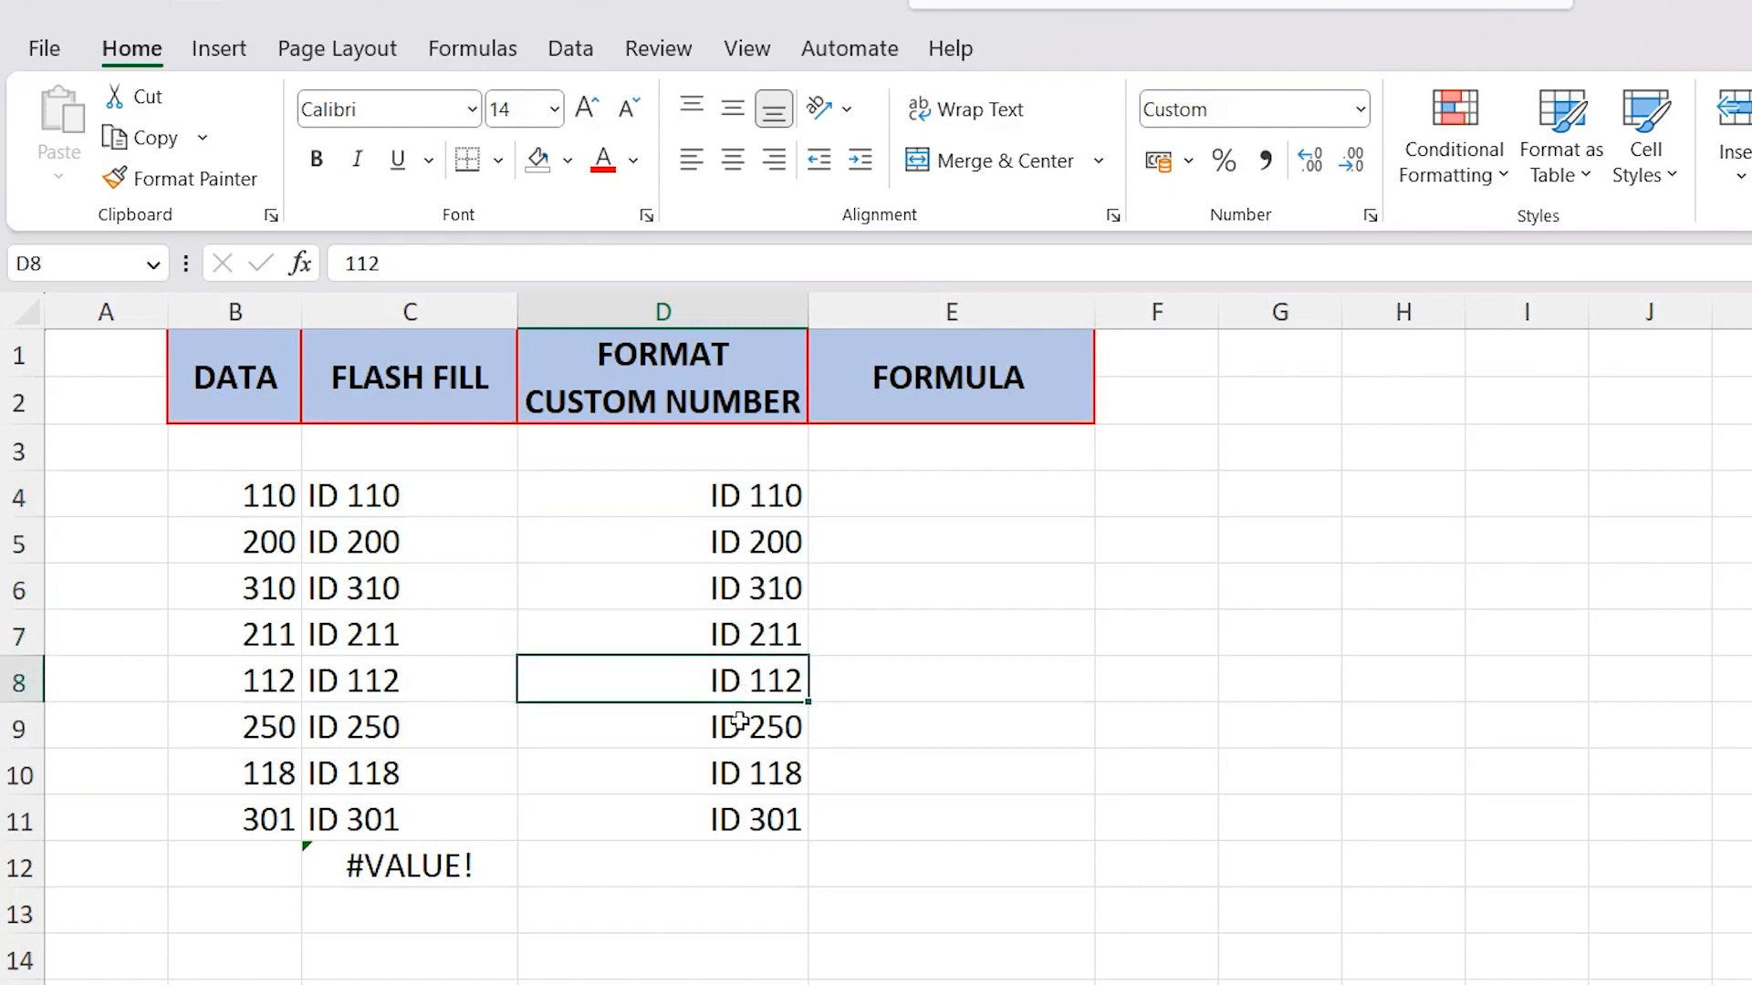
Enter the formula =D9+D10 in D12 beneath the custom-formatted column
{"action": "left_click", "coordinate": [711, 866]}
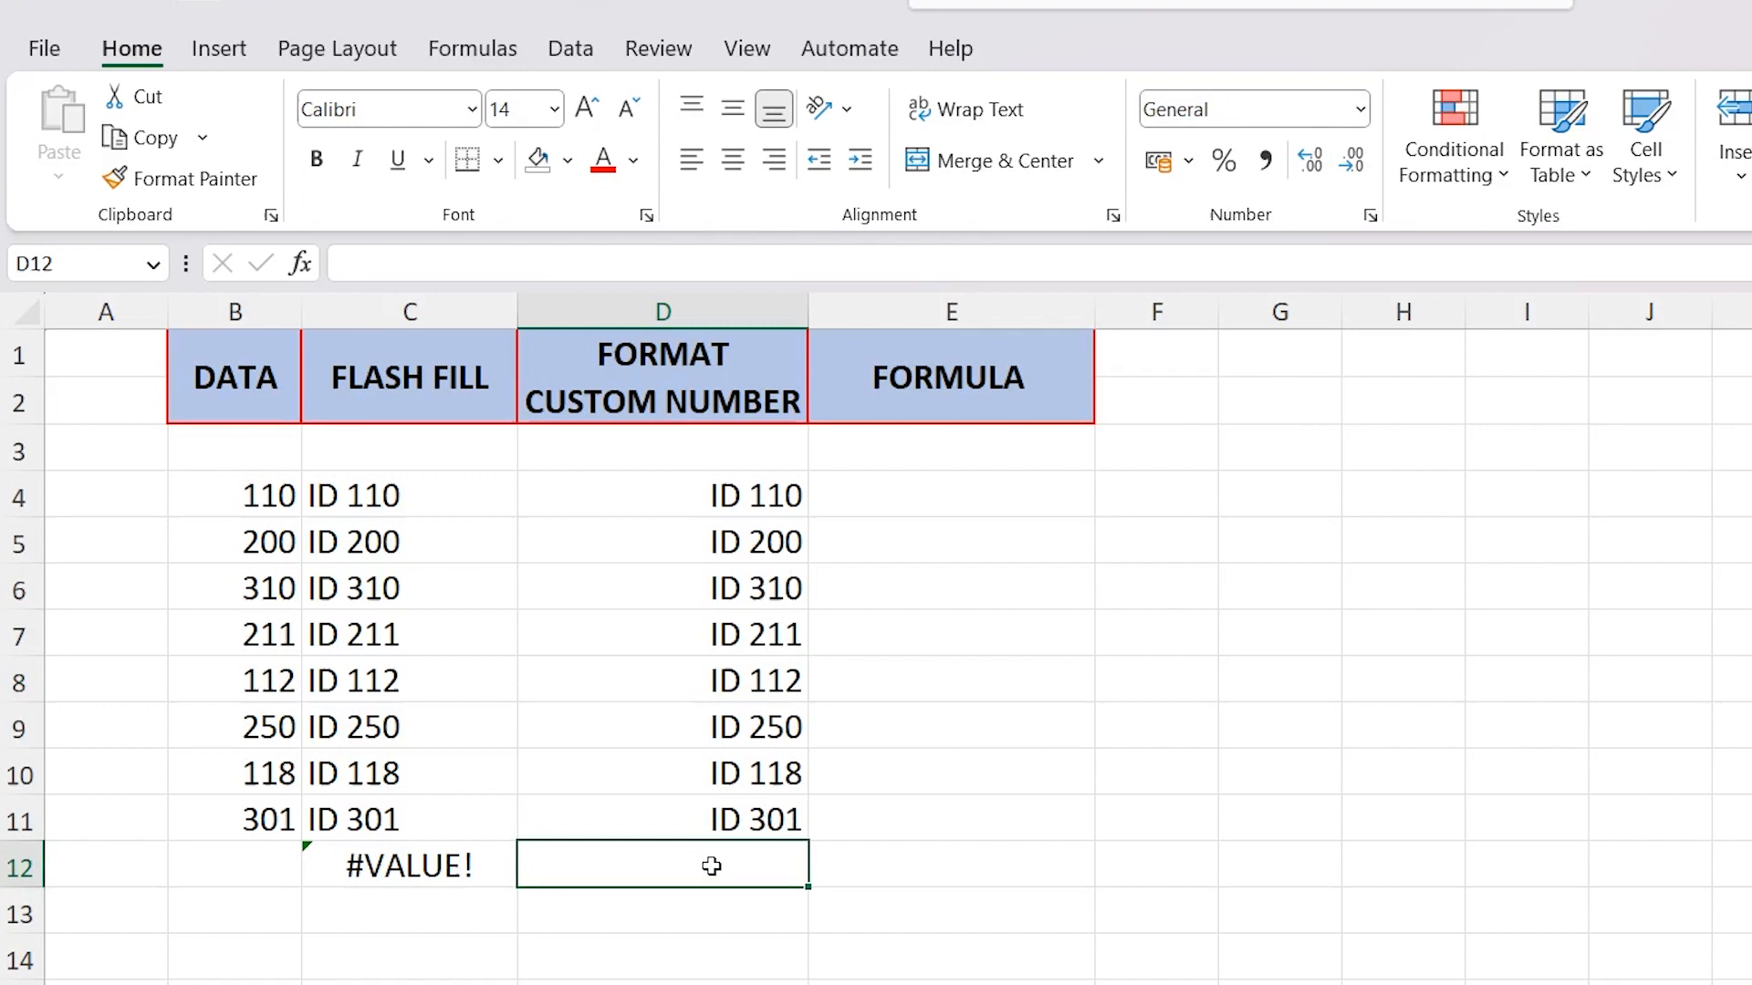
{"action": "type", "text": "="}
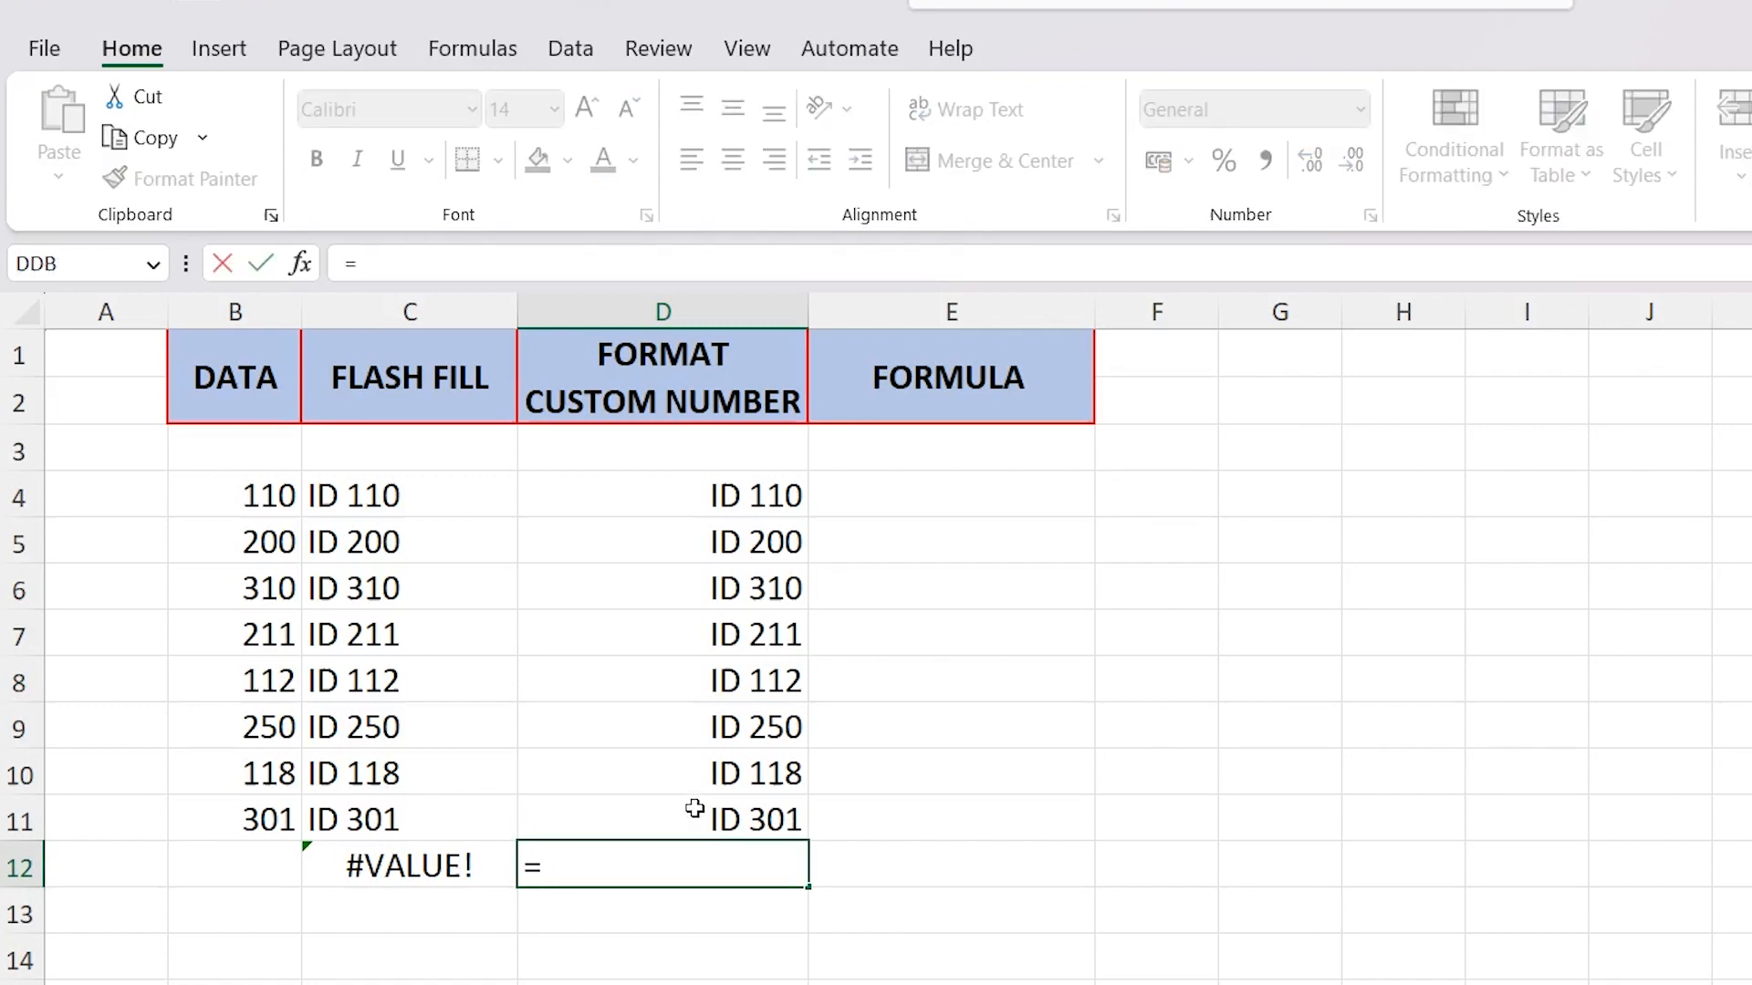
{"action": "left_click", "coordinate": [704, 718]}
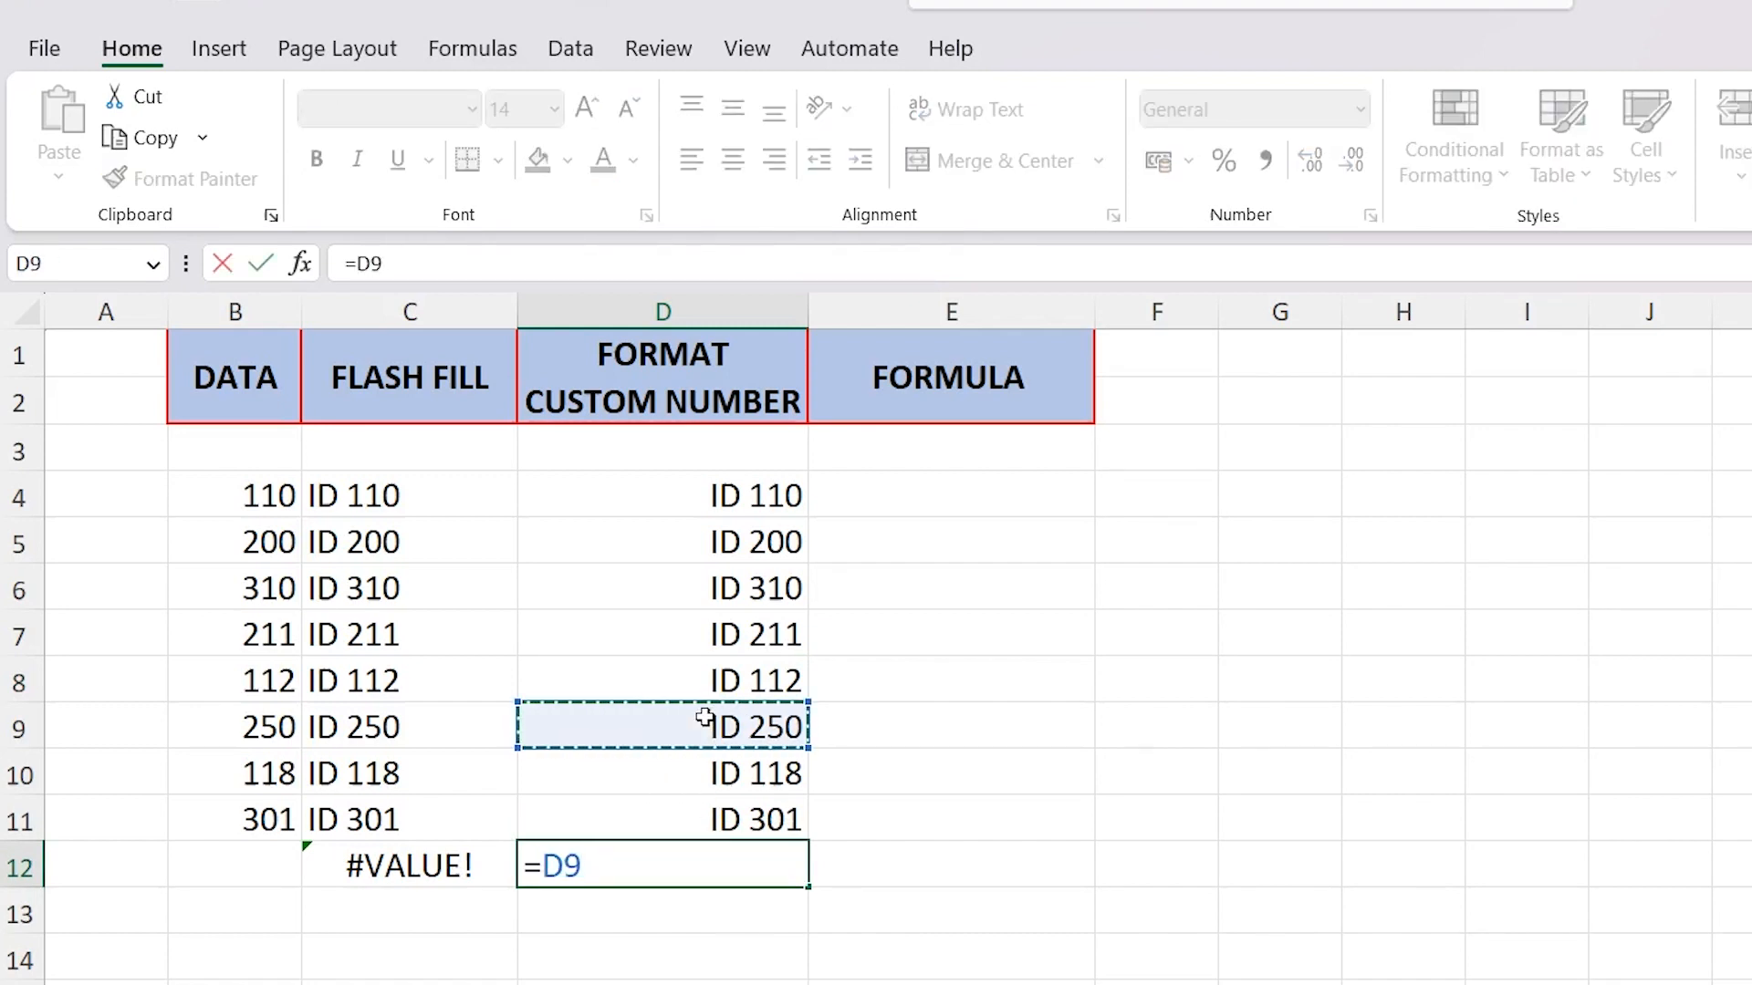
{"action": "type", "text": "+"}
{"action": "left_click", "coordinate": [690, 769]}
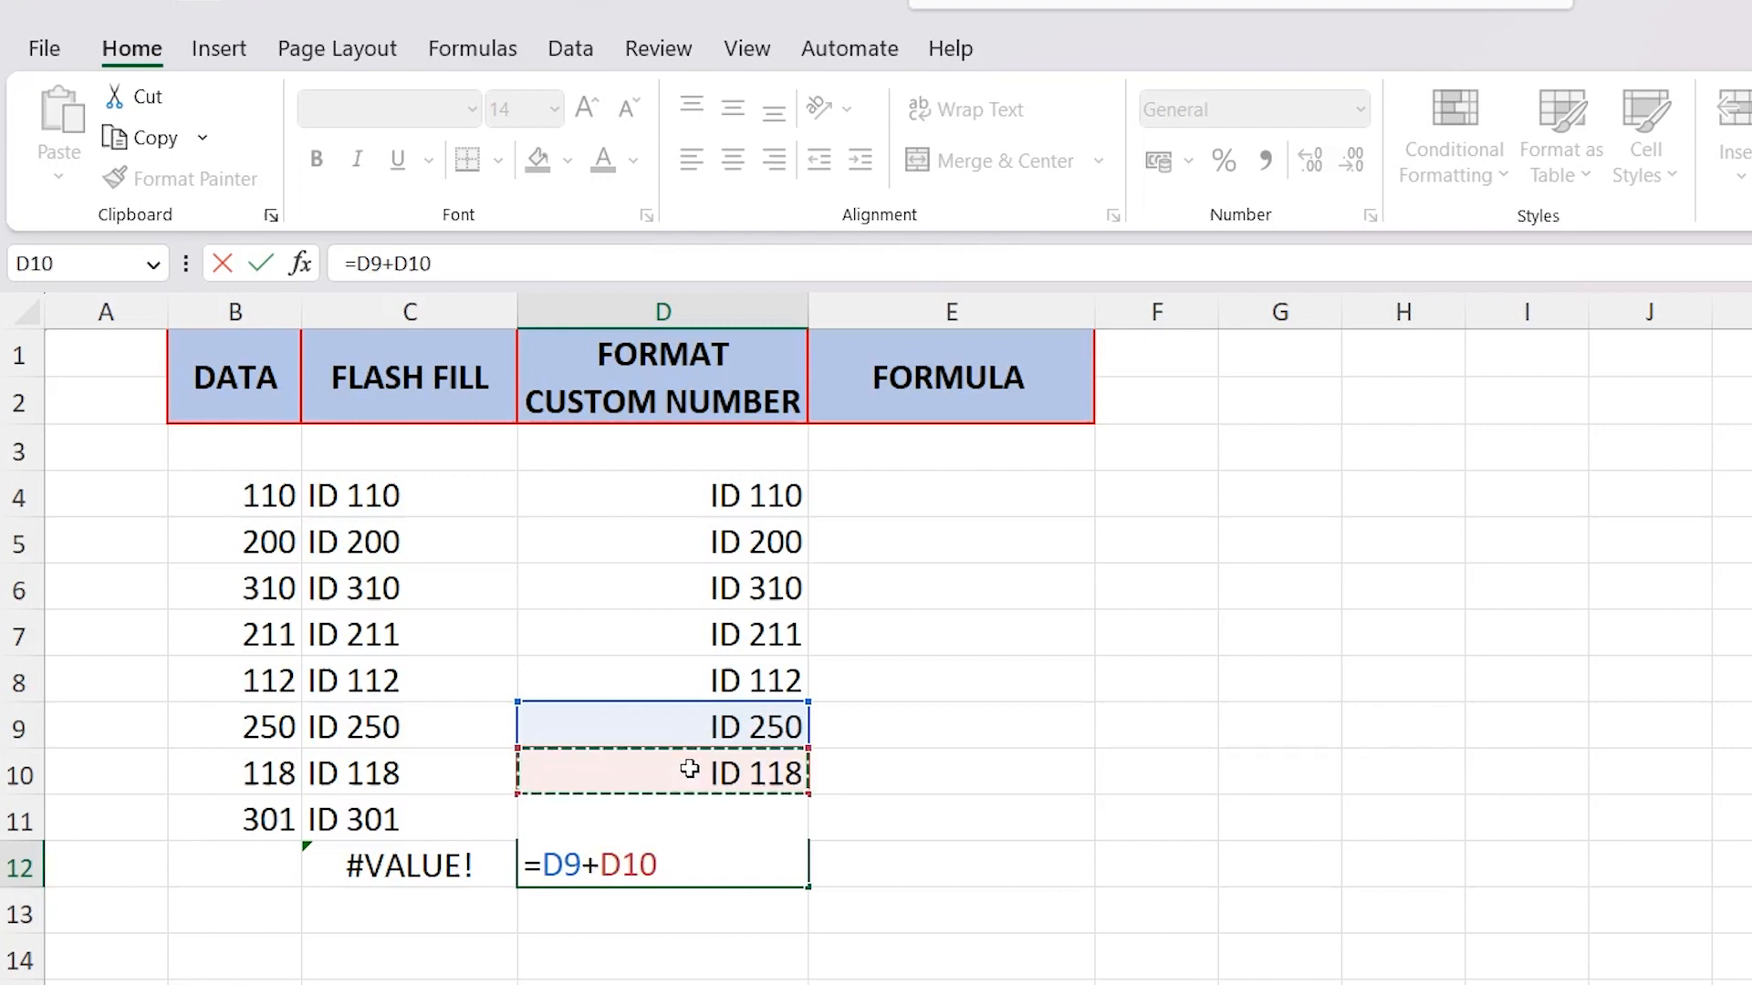
{"action": "key", "text": "Return"}
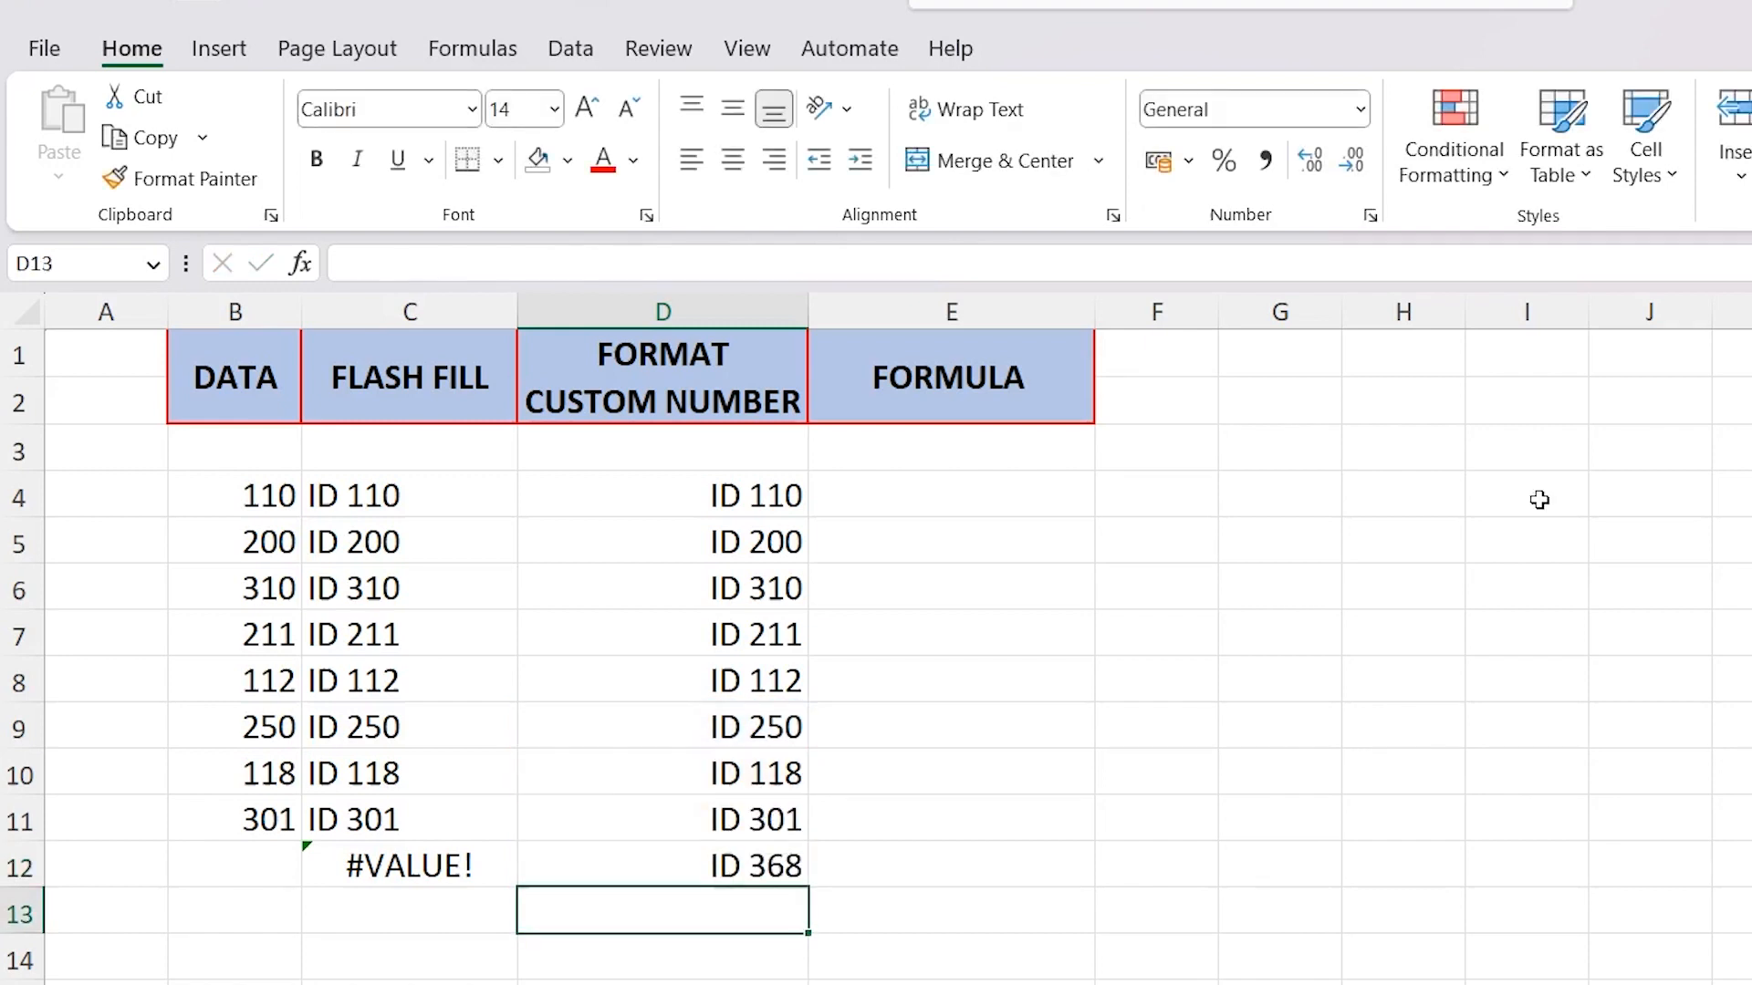
Inspect the underlying values of the custom-formatted cells D8, D9 and D10
{"action": "left_click", "coordinate": [775, 786]}
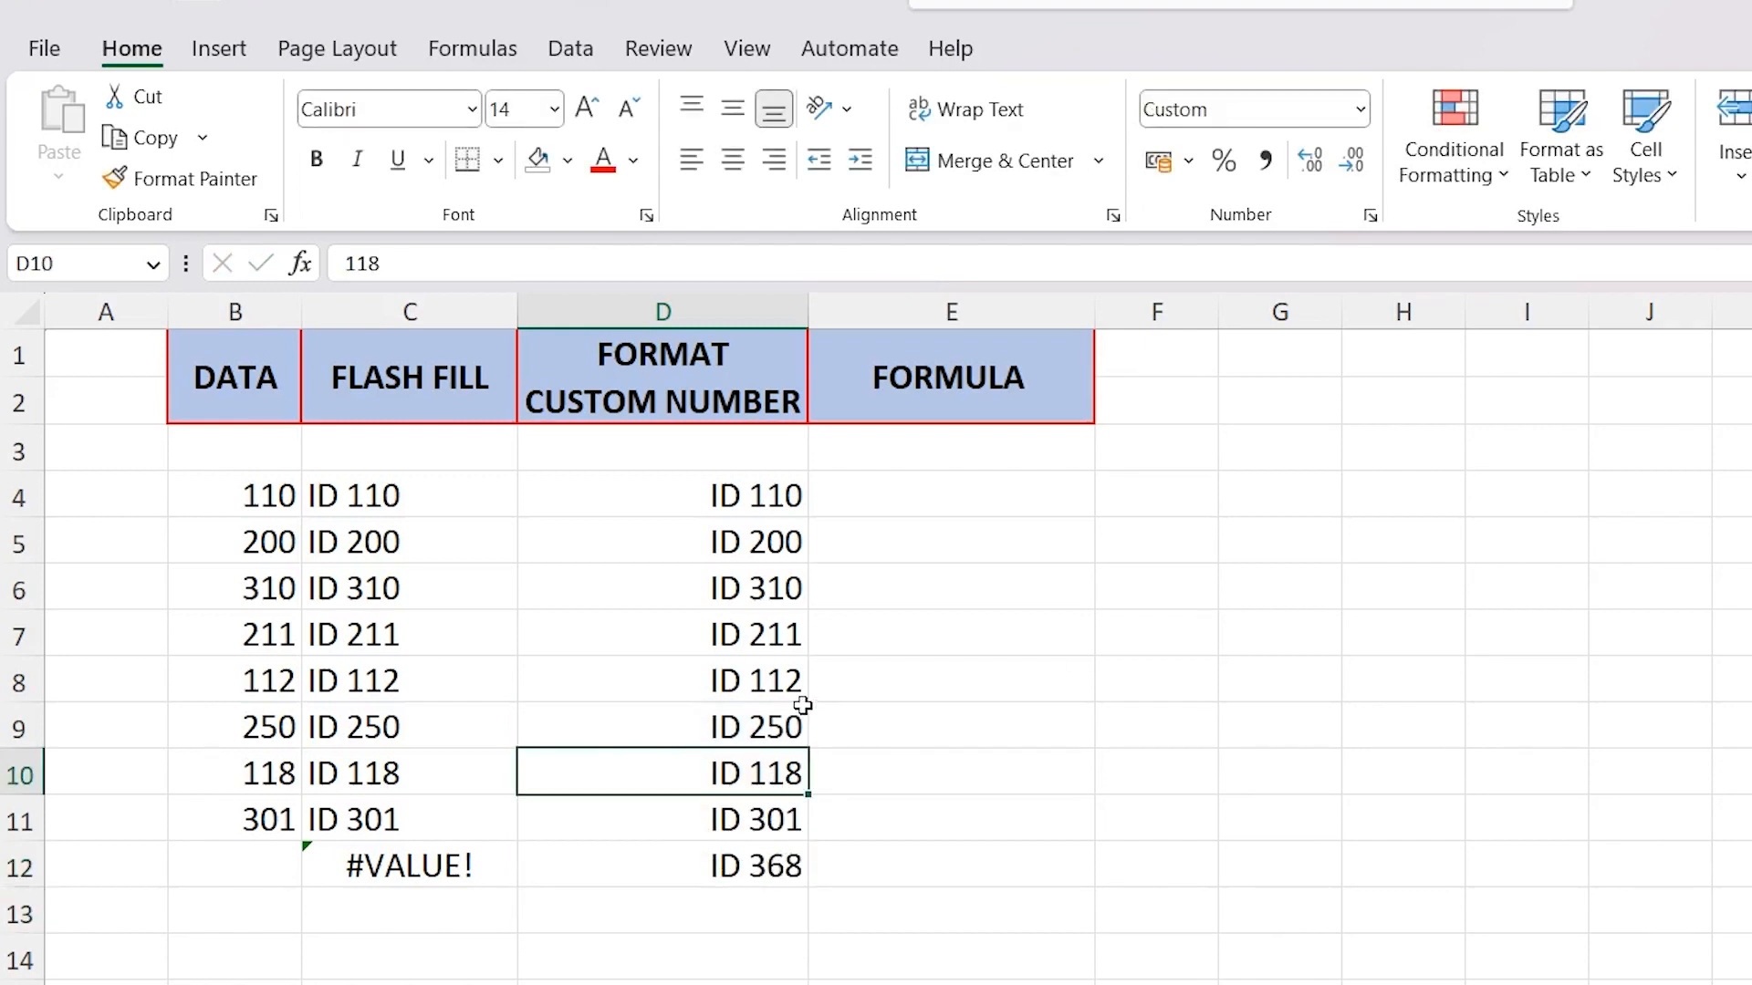
{"action": "left_click", "coordinate": [794, 693]}
{"action": "left_click", "coordinate": [790, 721]}
{"action": "left_click", "coordinate": [786, 775]}
Change the number format of the sum in D12 to General
{"action": "left_click", "coordinate": [780, 867]}
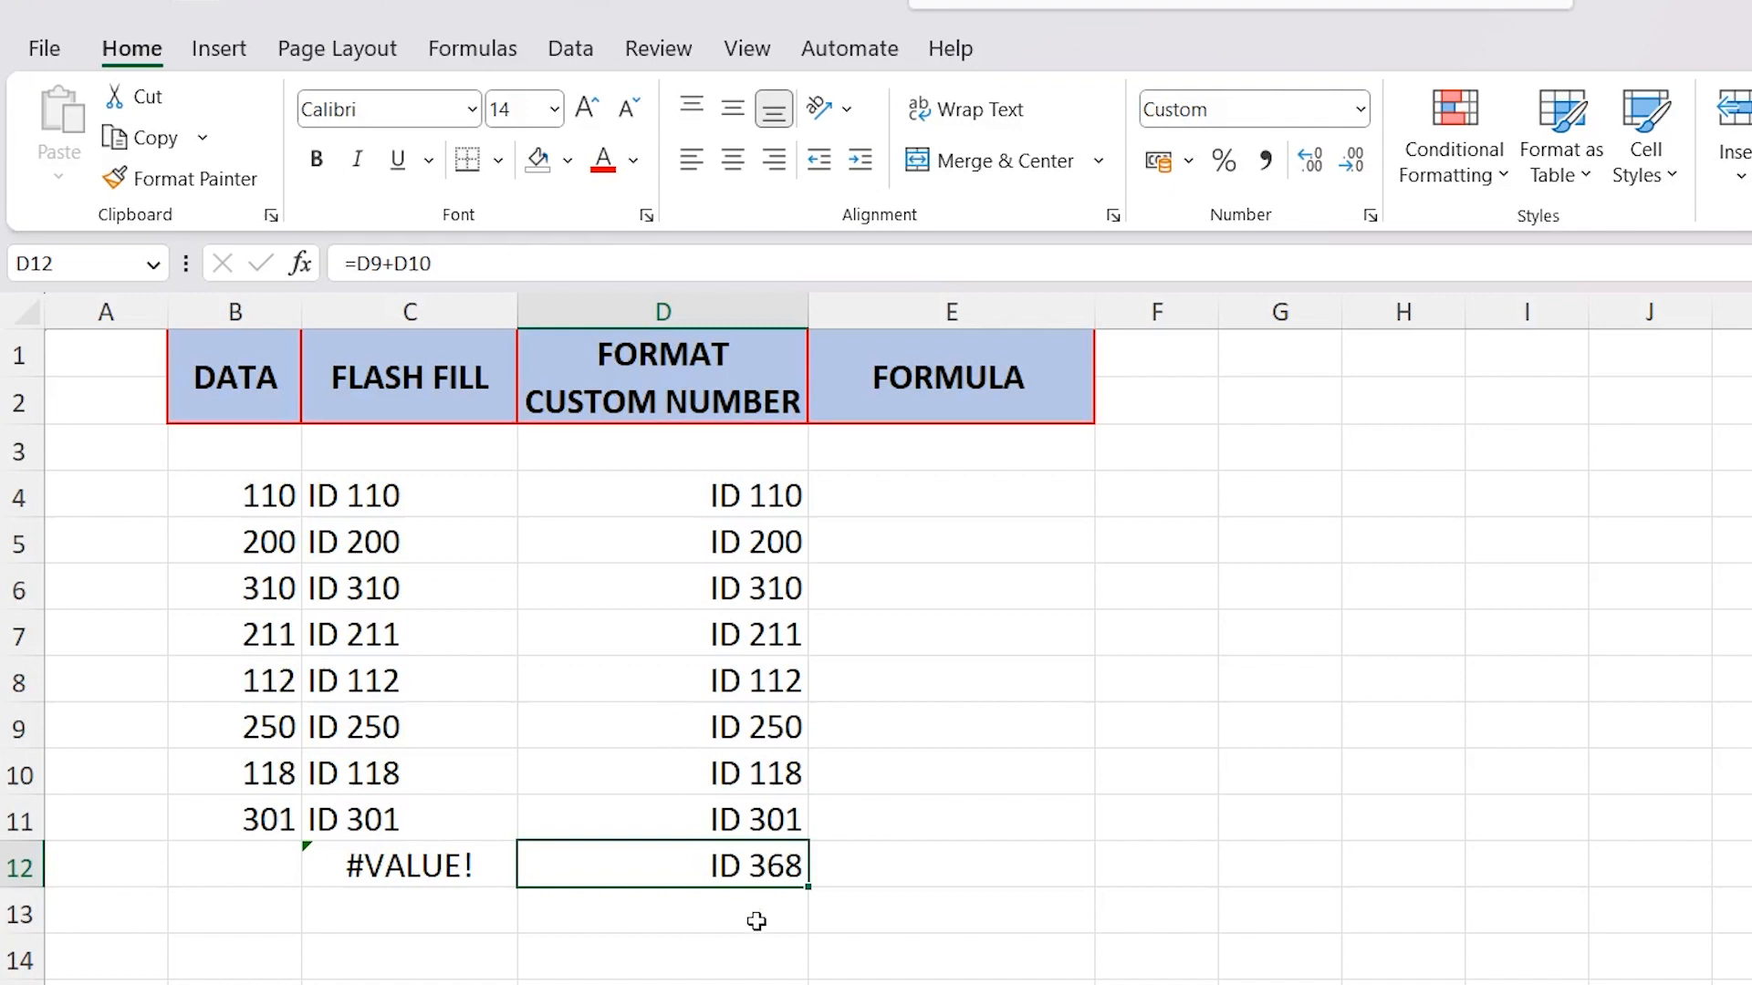
{"action": "left_click", "coordinate": [1361, 112]}
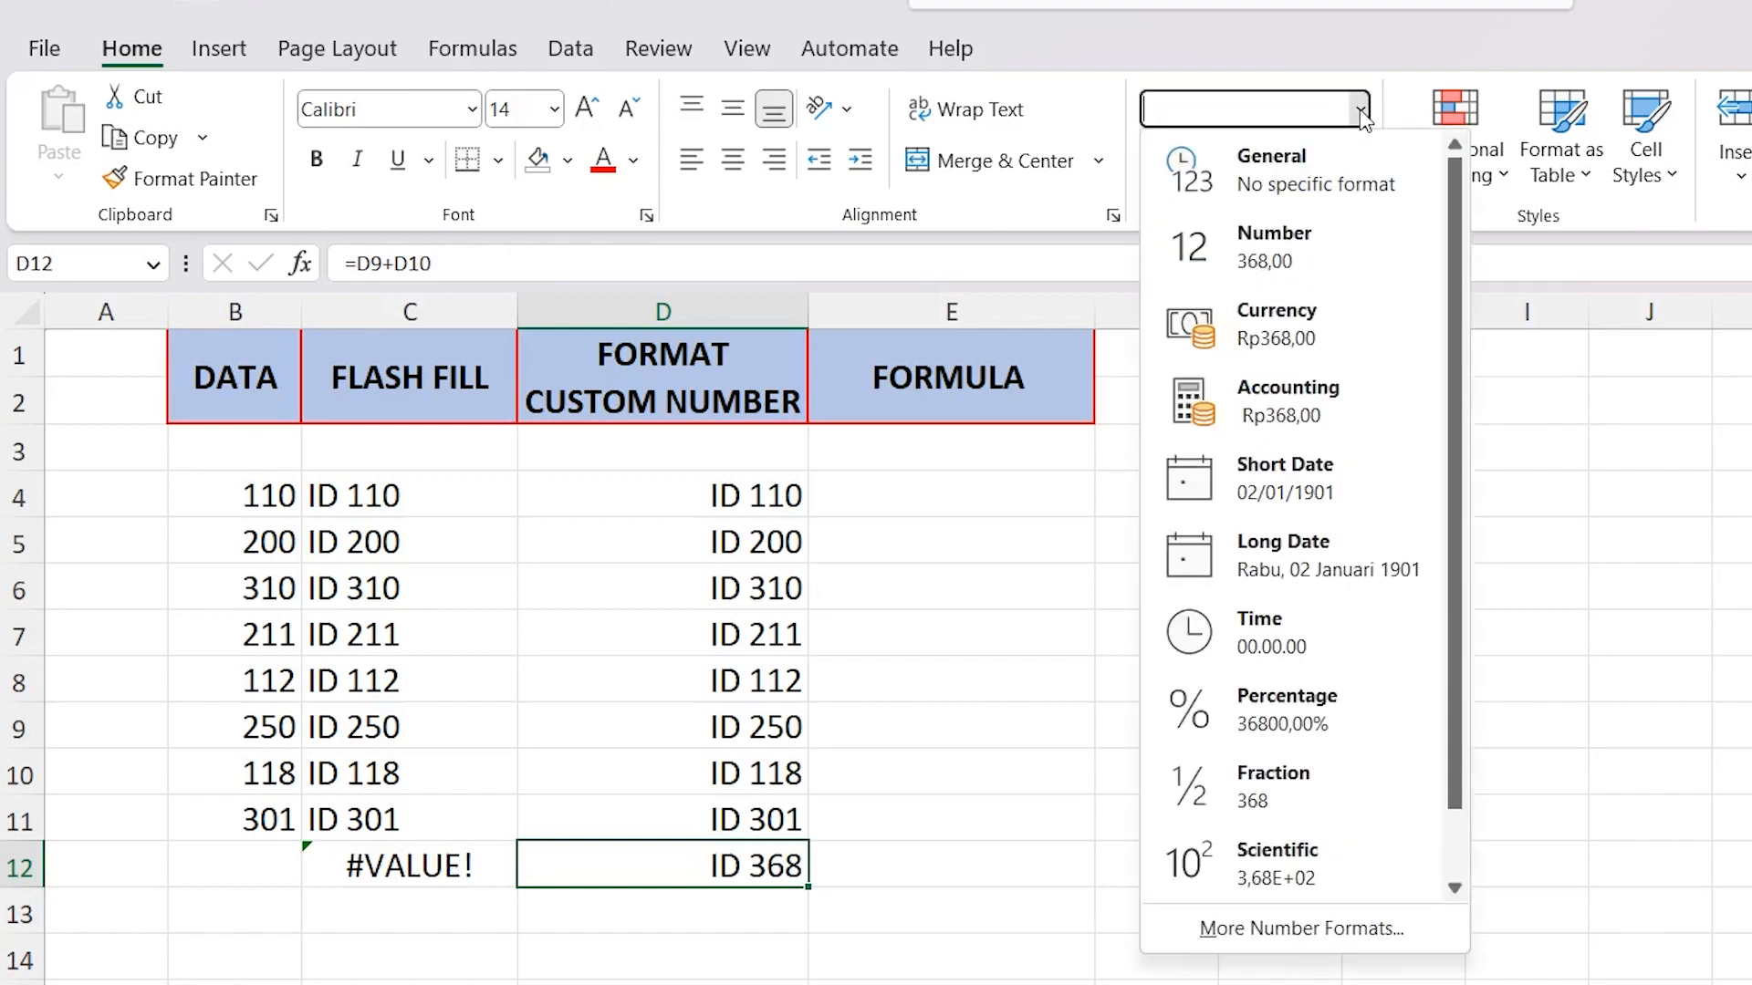
{"action": "left_click", "coordinate": [1289, 179]}
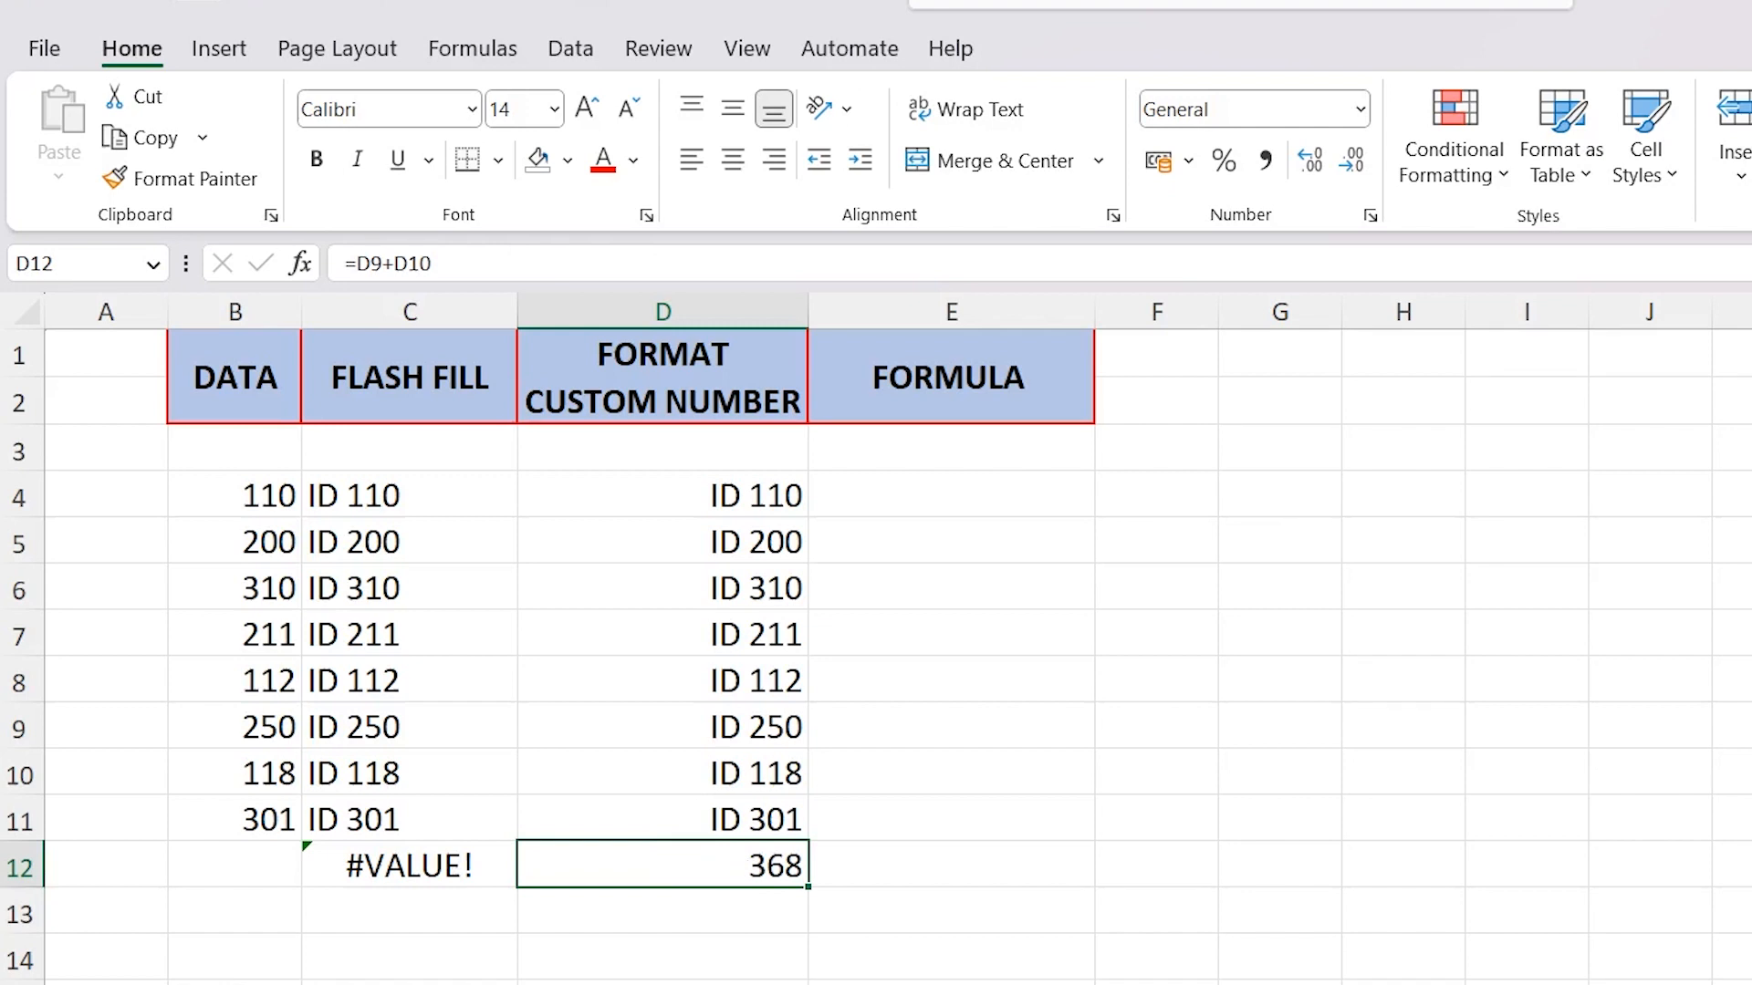
Clear the test formulas from C12:D13, and select the Flash Fill entries C4:C11 and custom-formatted entries D4:D11 in turn for review
{"action": "left_click", "coordinate": [431, 383]}
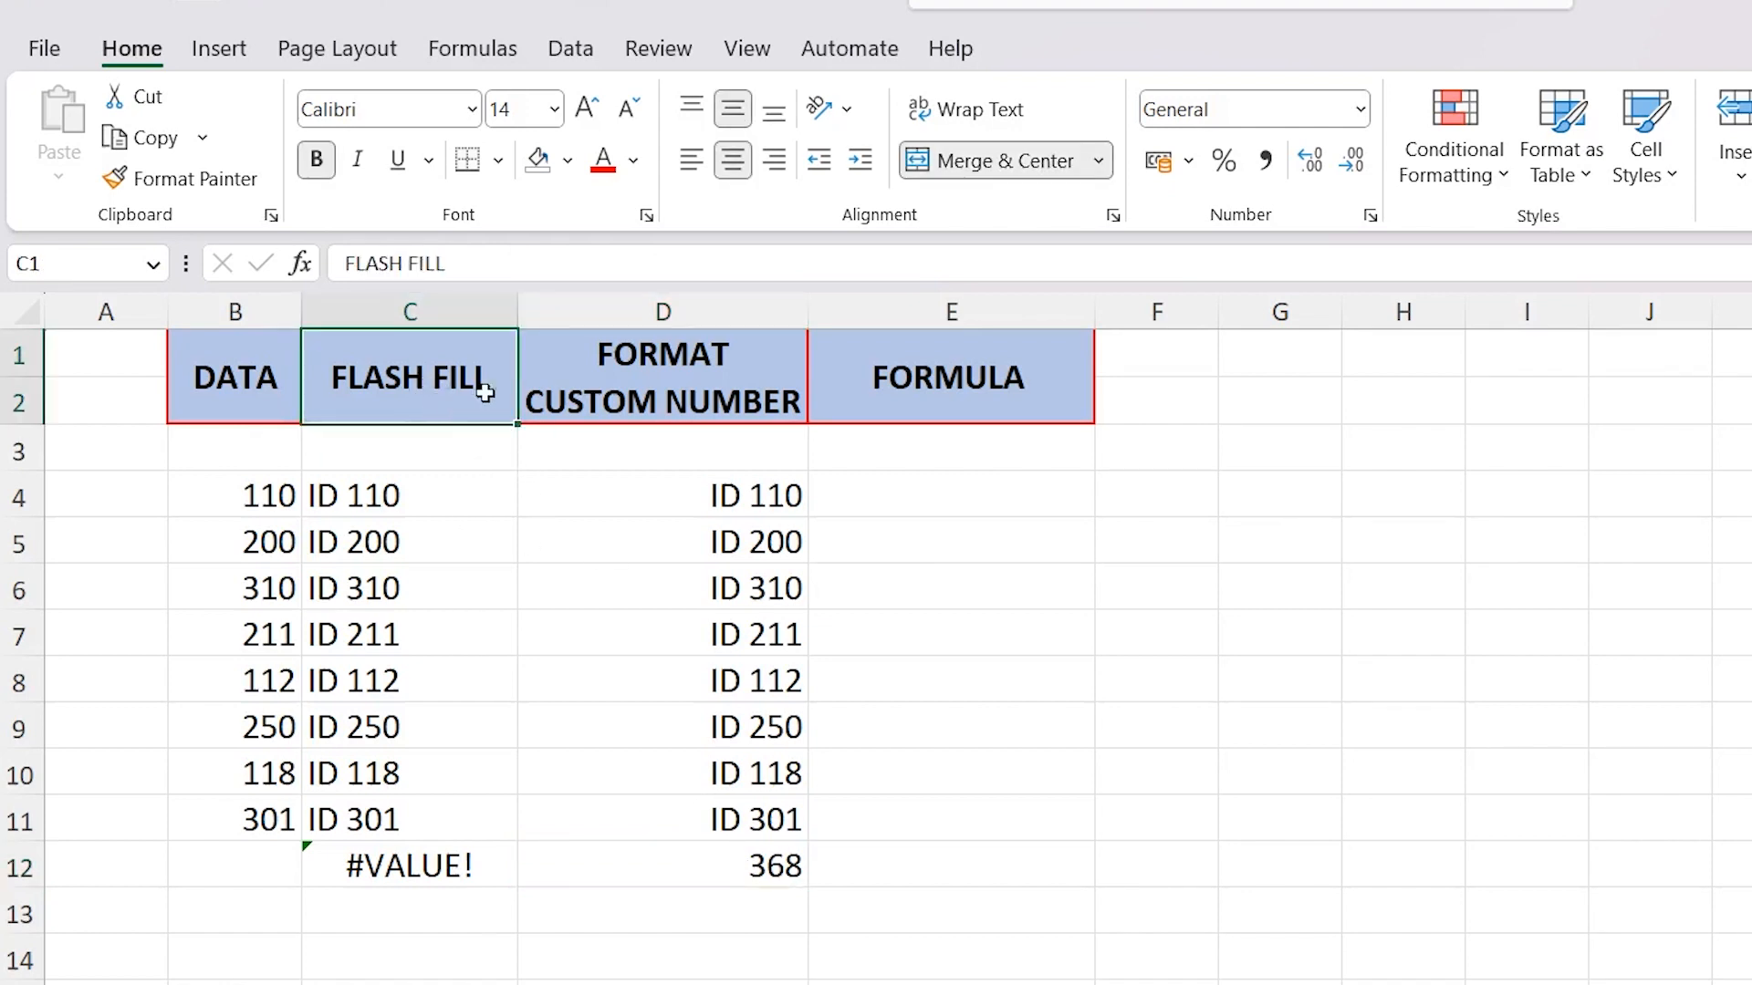
{"action": "left_click", "coordinate": [765, 384]}
{"action": "left_click_drag", "start_coordinate": [352, 891], "coordinate": [750, 897]}
{"action": "key", "text": "Delete"}
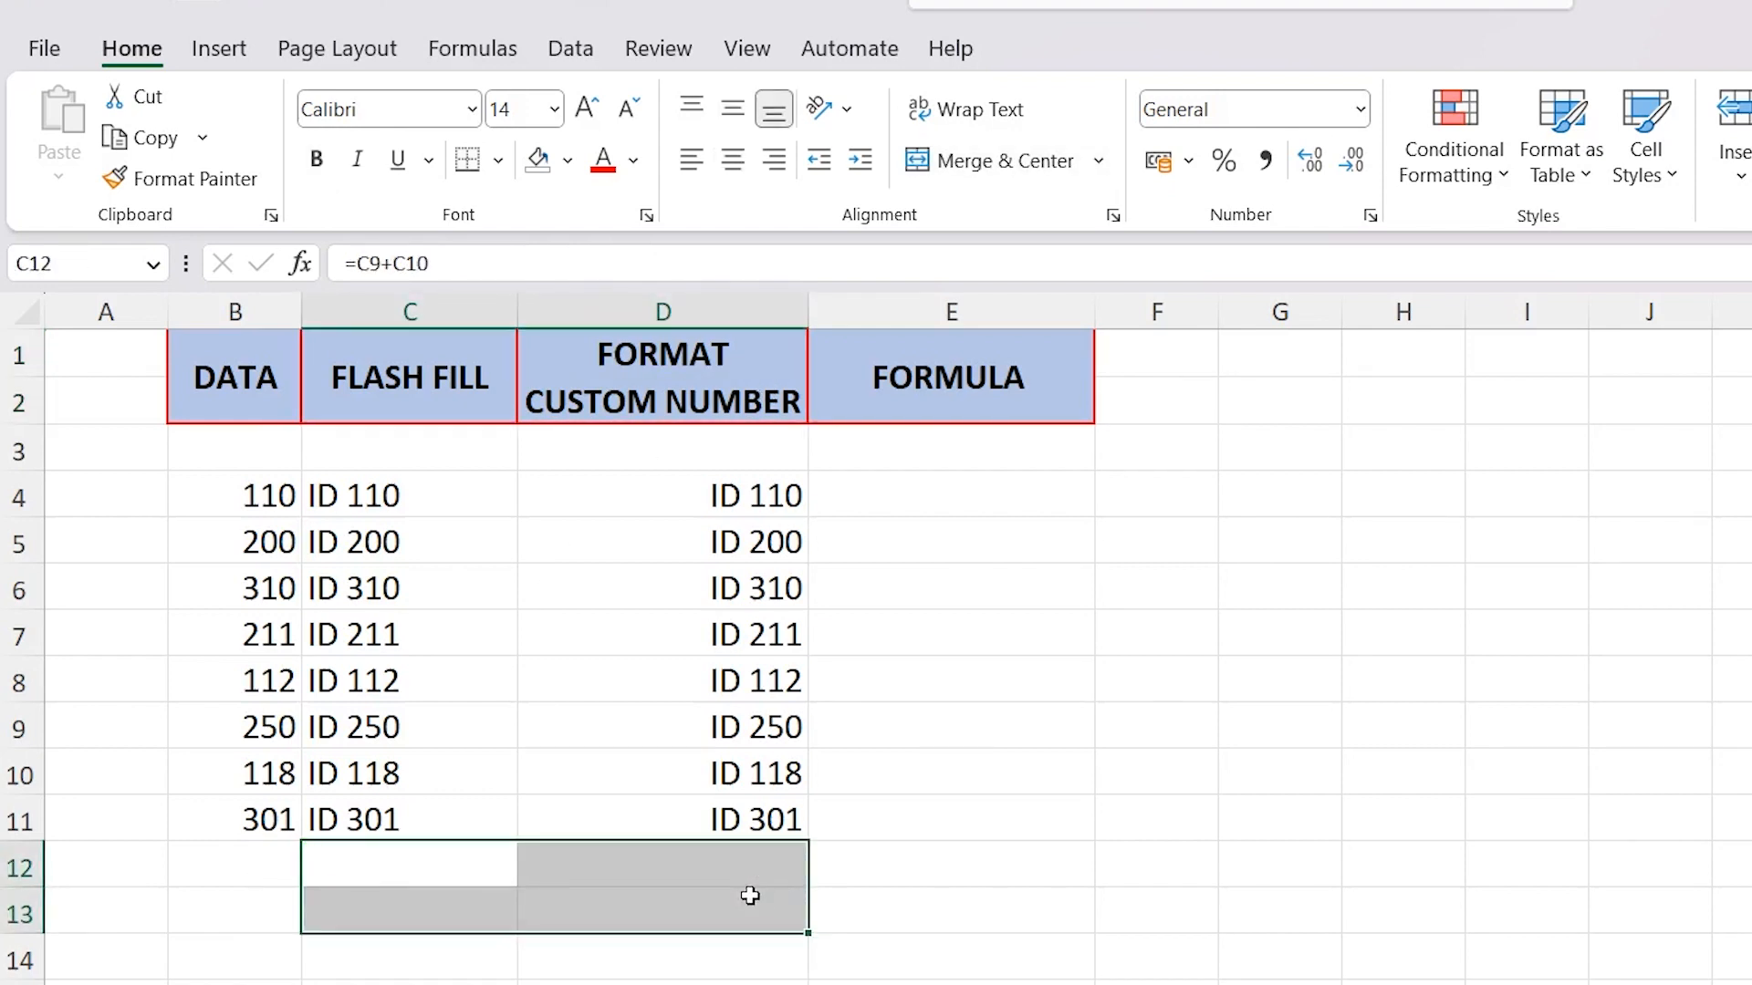
{"action": "left_click", "coordinate": [414, 863]}
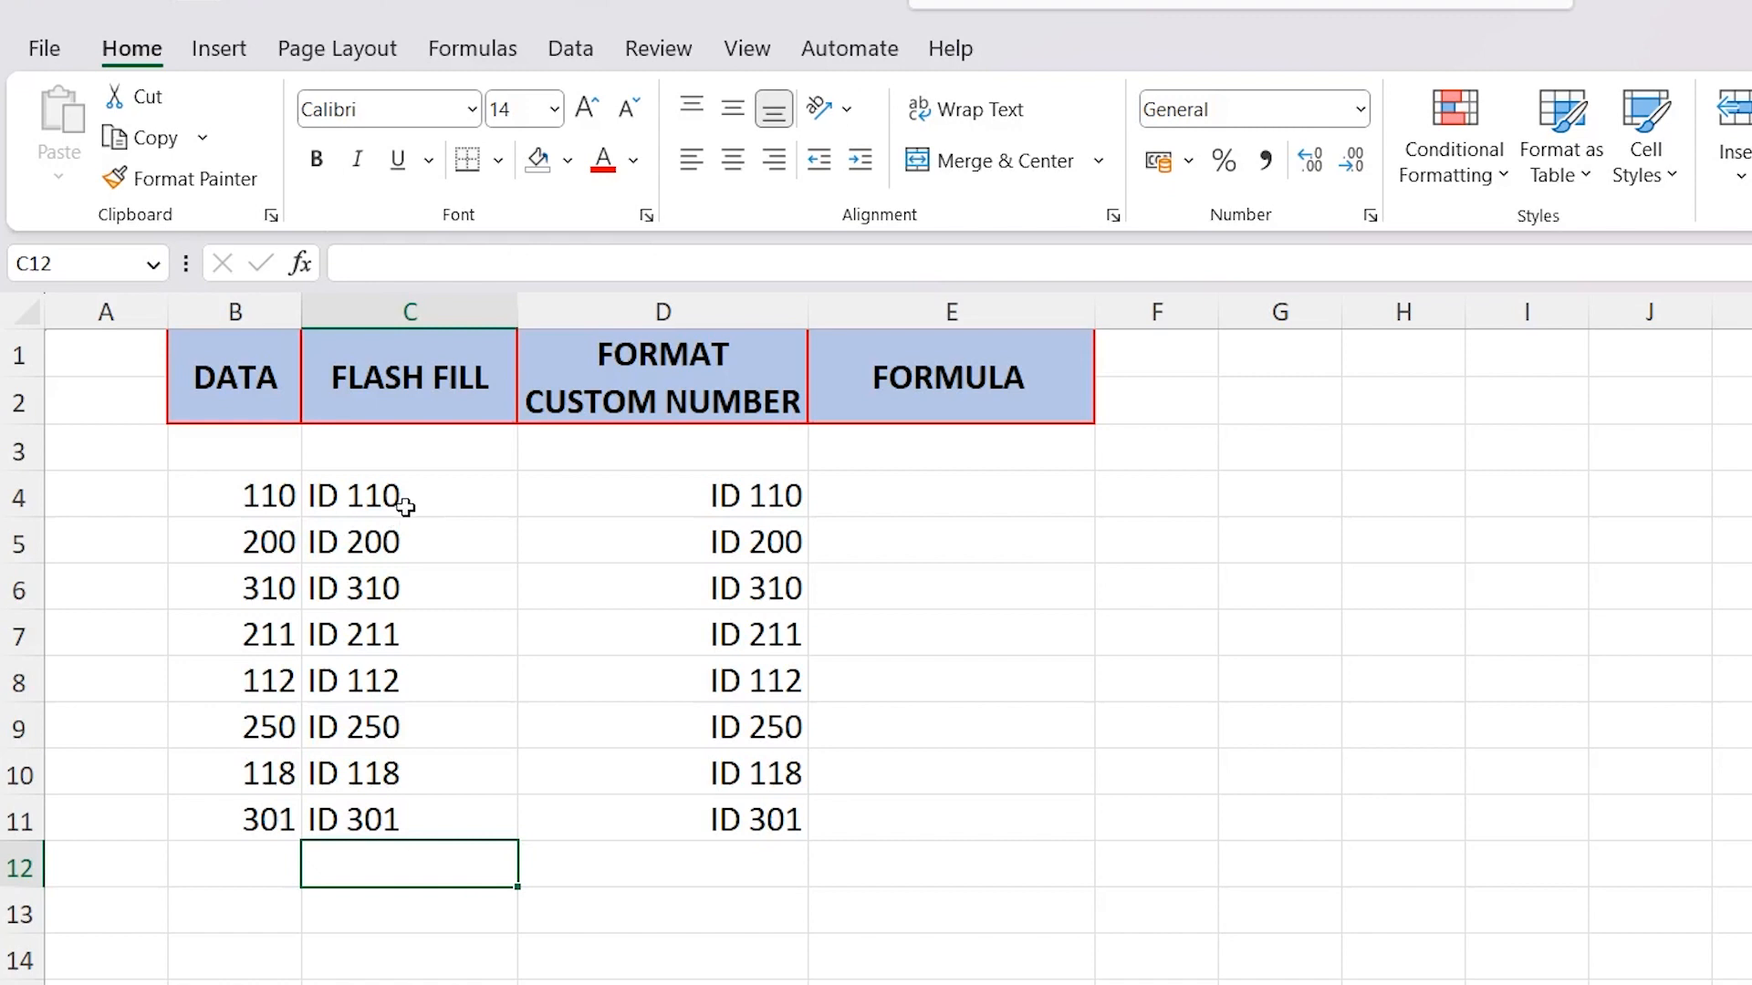
{"action": "left_click_drag", "start_coordinate": [428, 490], "coordinate": [393, 809]}
{"action": "left_click_drag", "start_coordinate": [634, 479], "coordinate": [607, 838]}
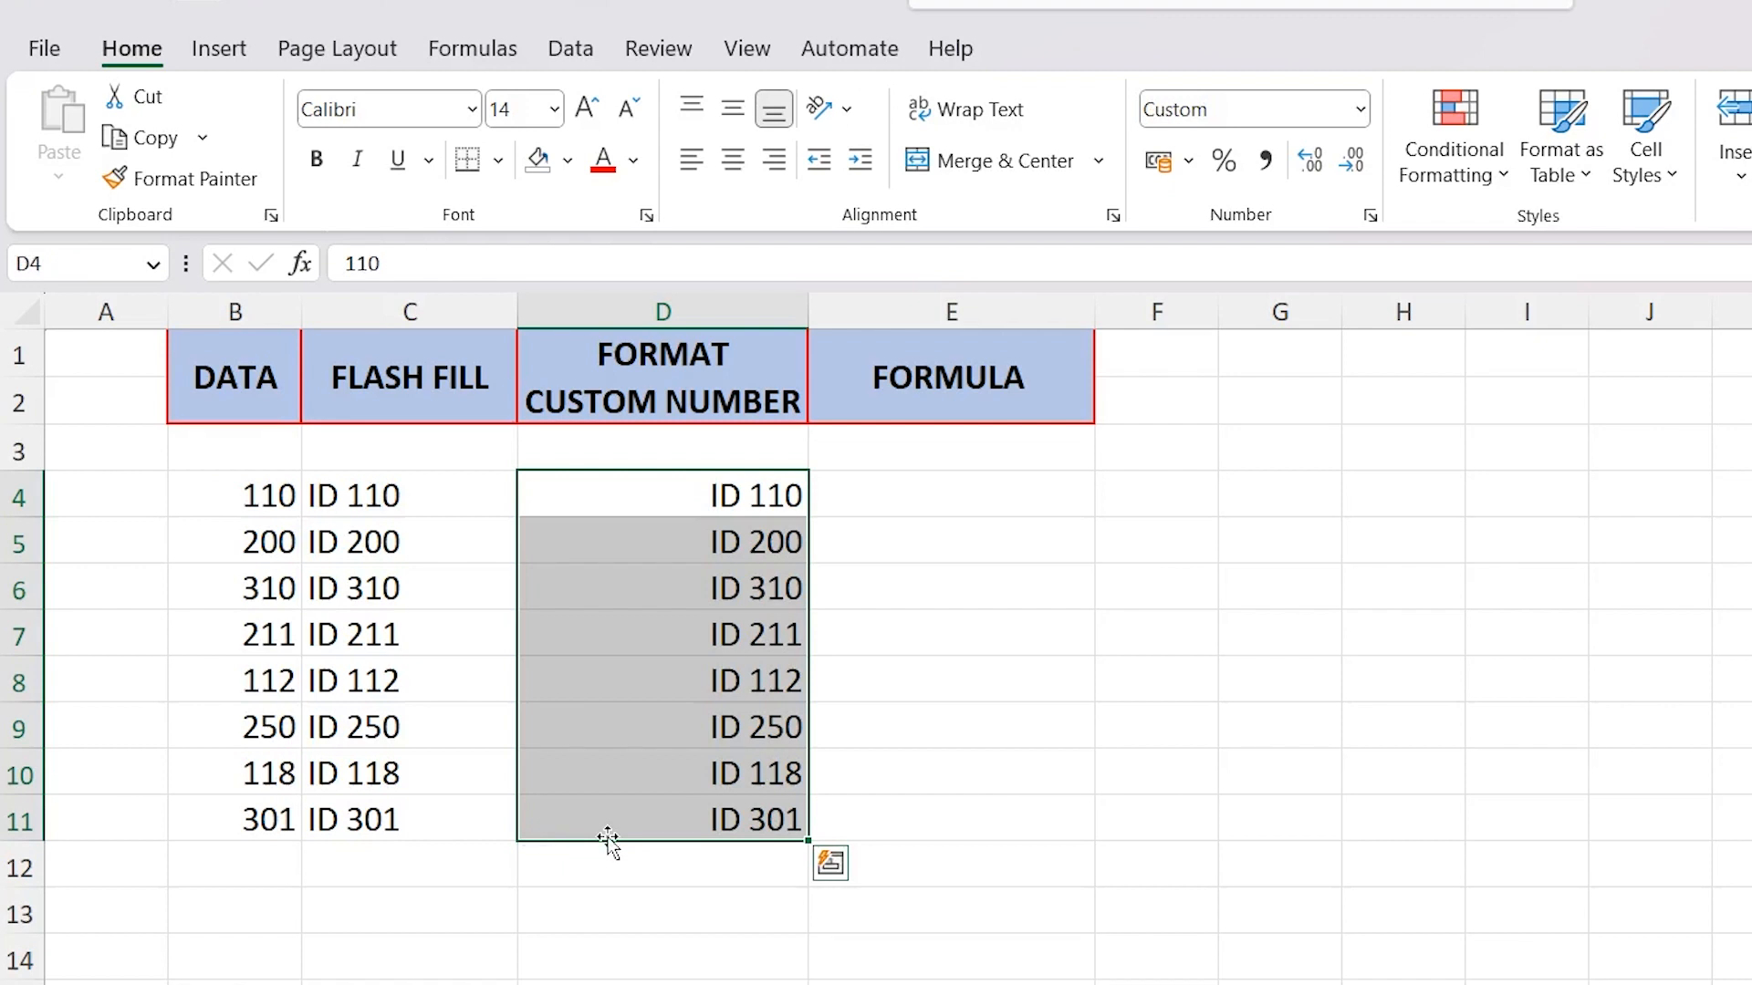
Change the first DATA value in B4 to 100
{"action": "left_click", "coordinate": [209, 489]}
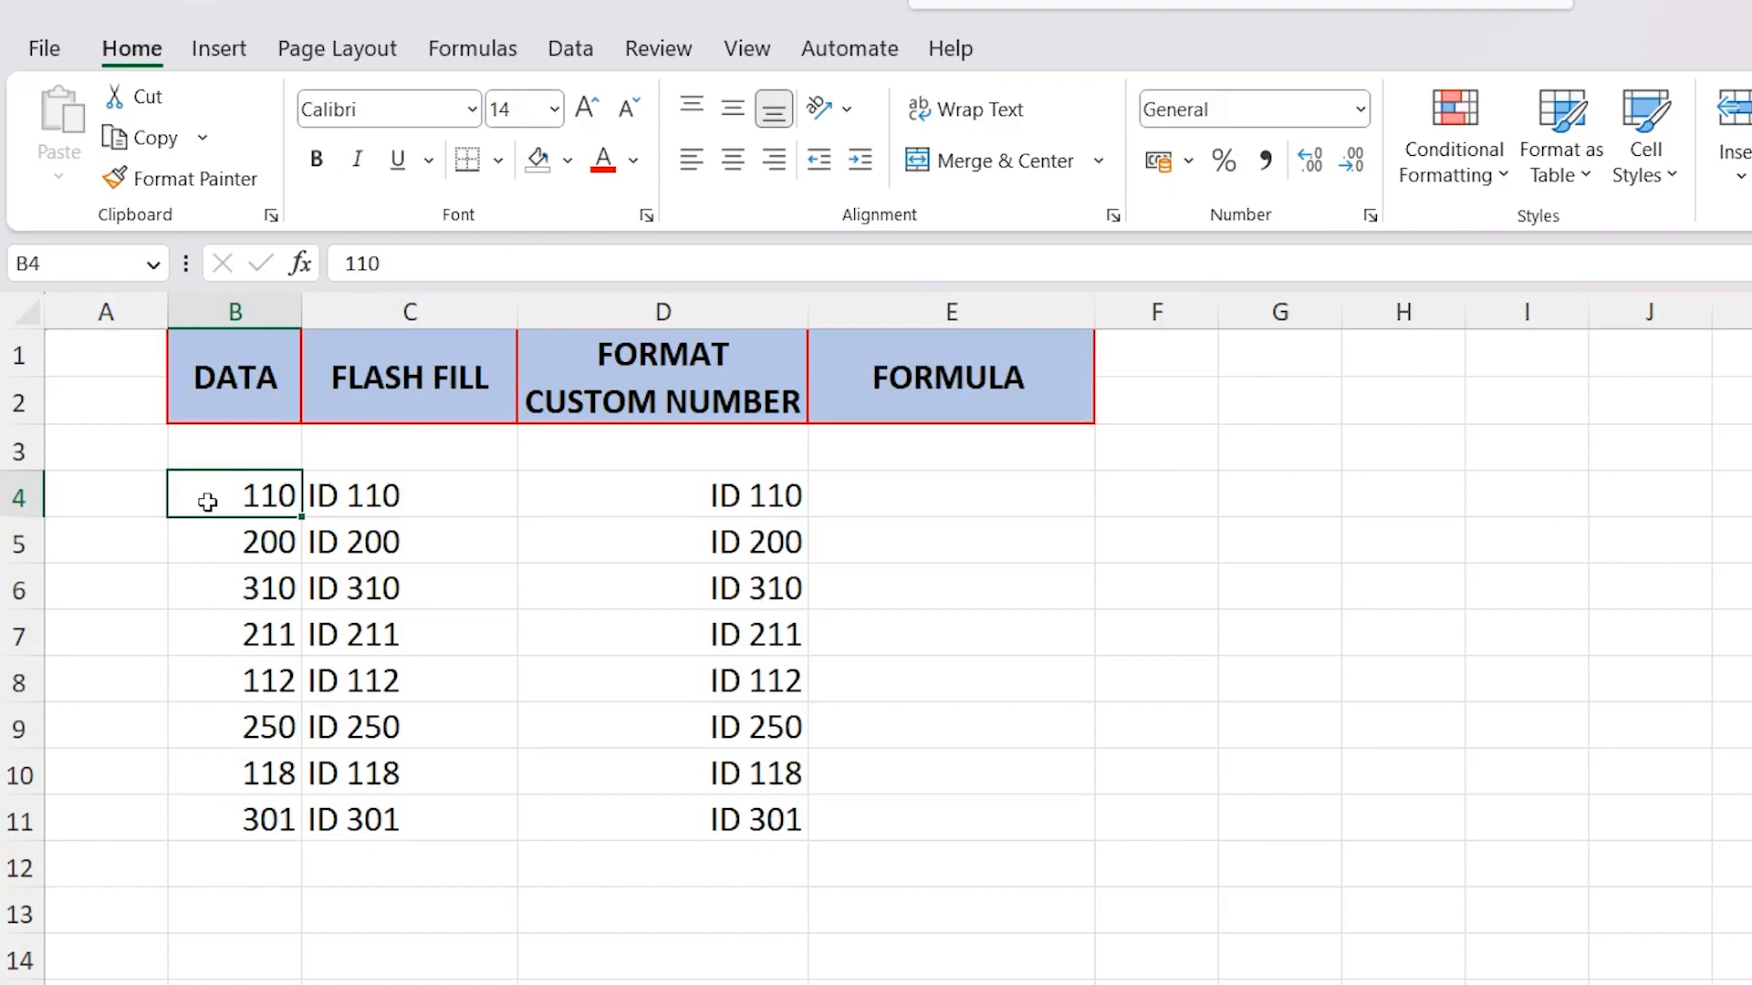
{"action": "type", "text": "100"}
{"action": "key", "text": "Return"}
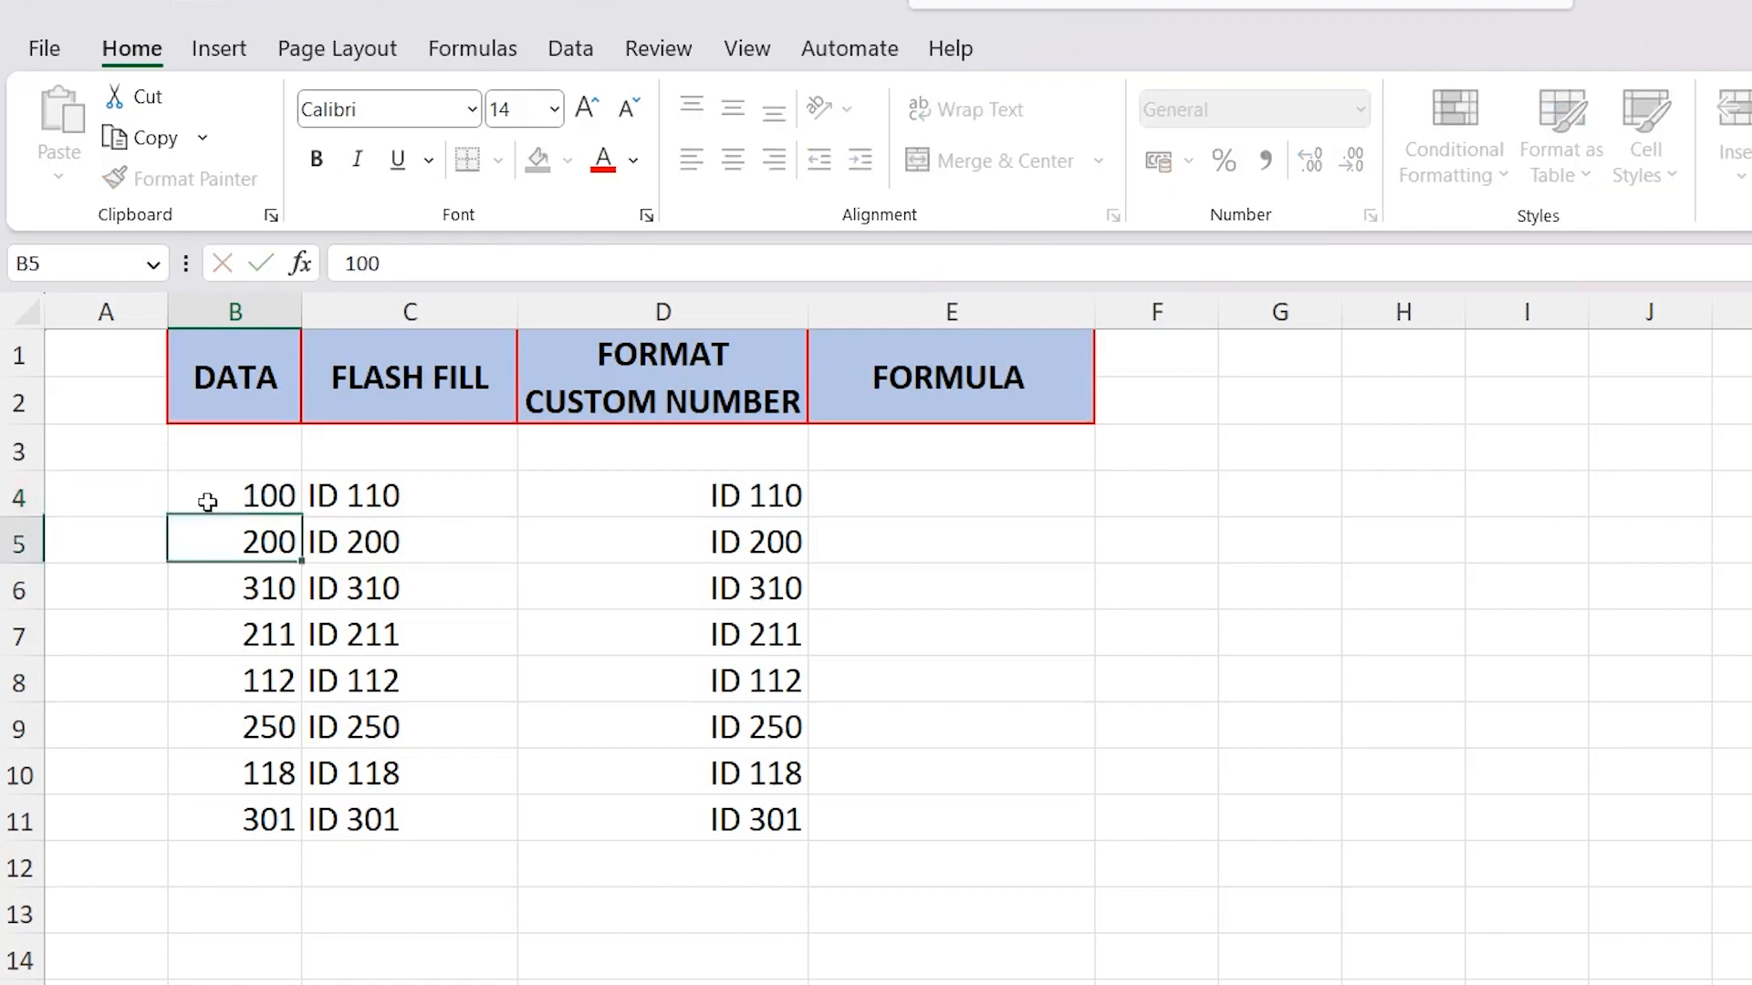
Compare the contents of C4 and D4 with the source value in B4, and look over the FORMULA range E4:E11
{"action": "left_click", "coordinate": [445, 497]}
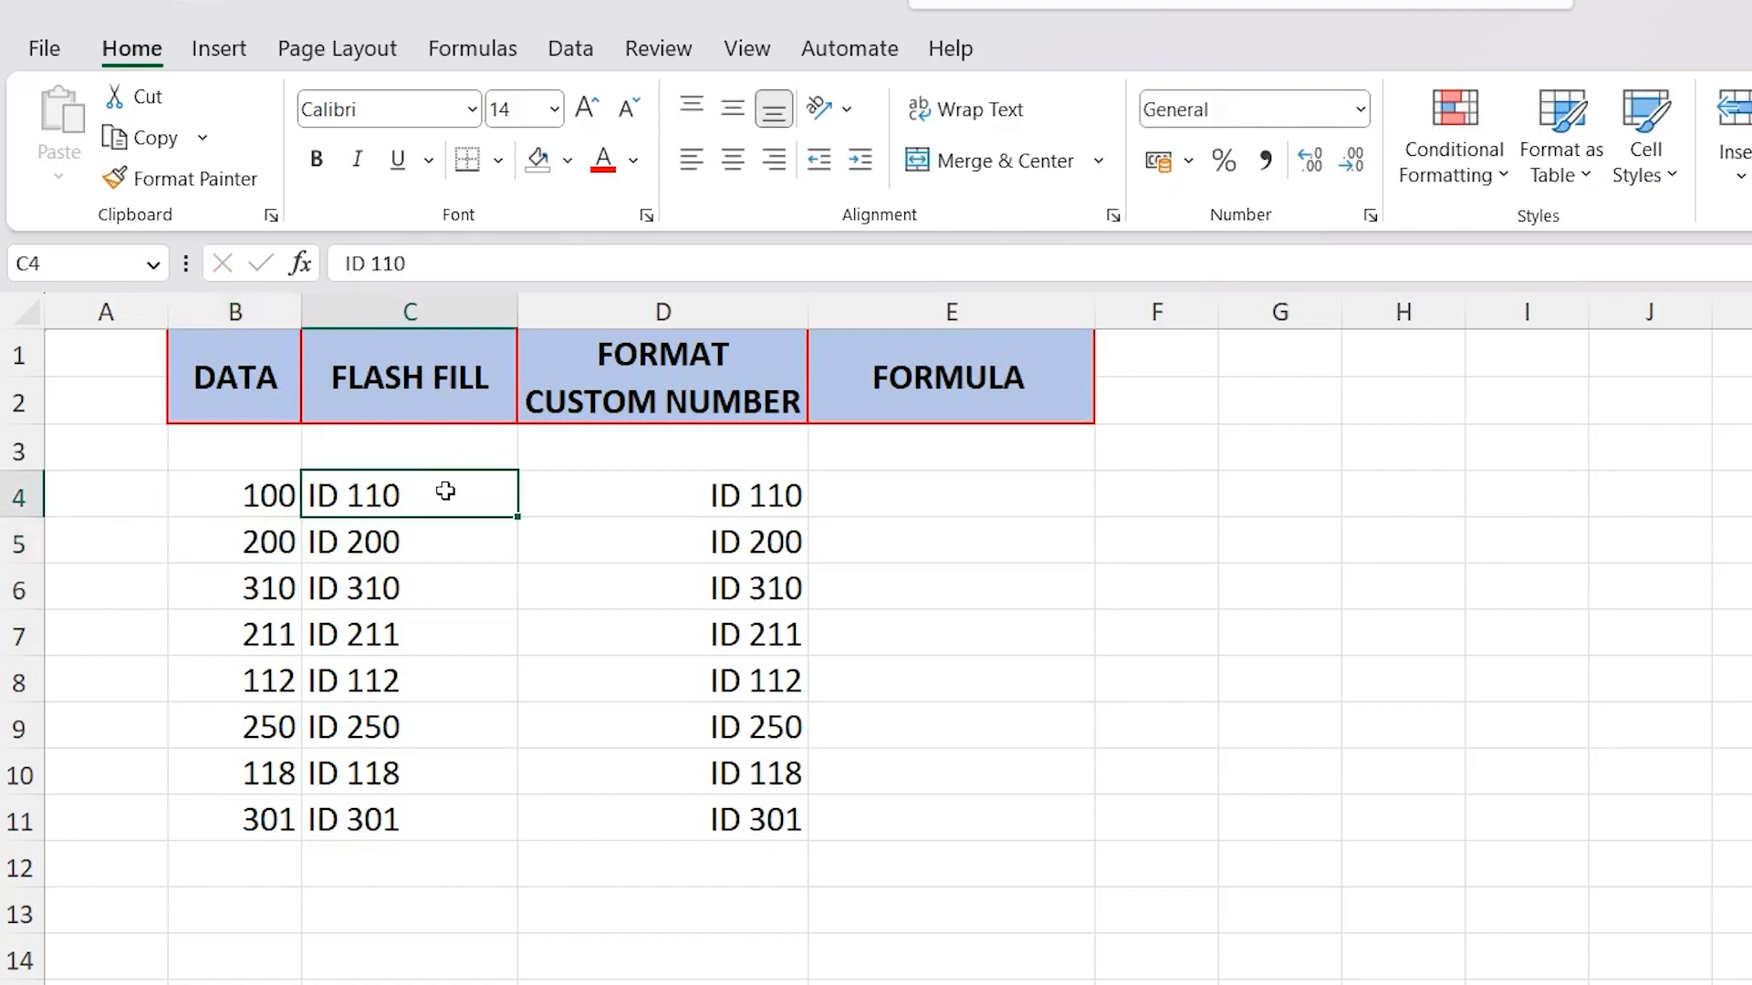
{"action": "left_click", "coordinate": [619, 481]}
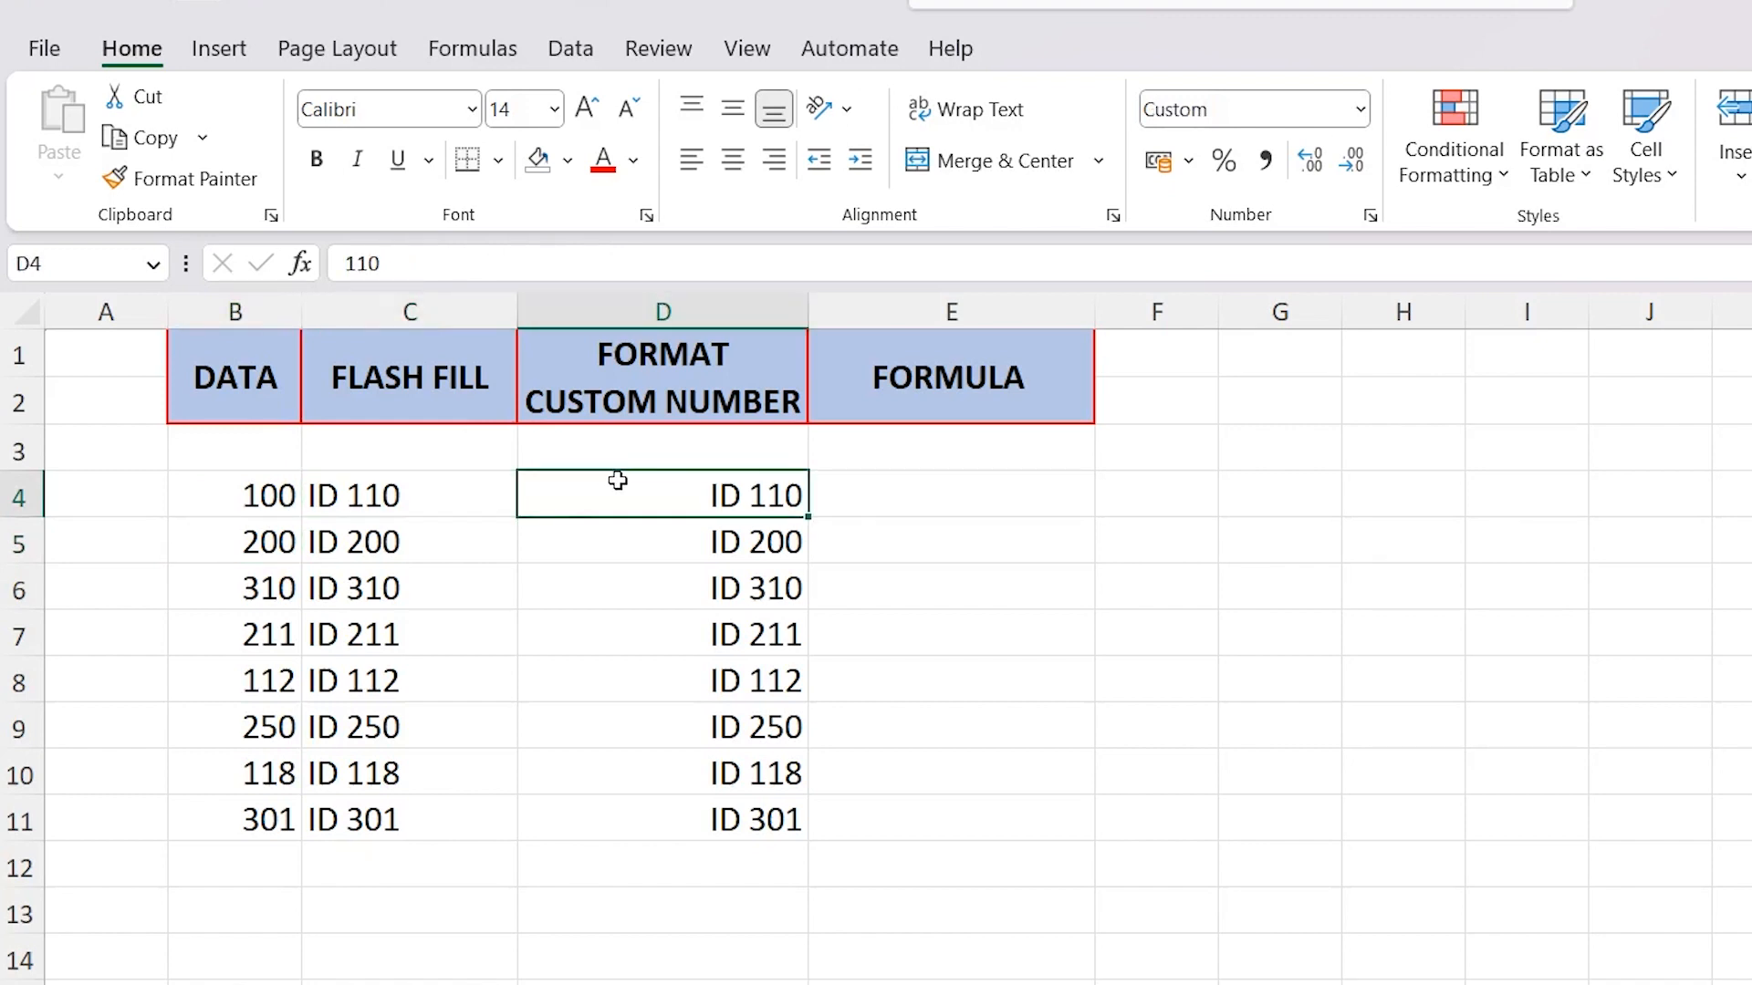
{"action": "left_click", "coordinate": [452, 496]}
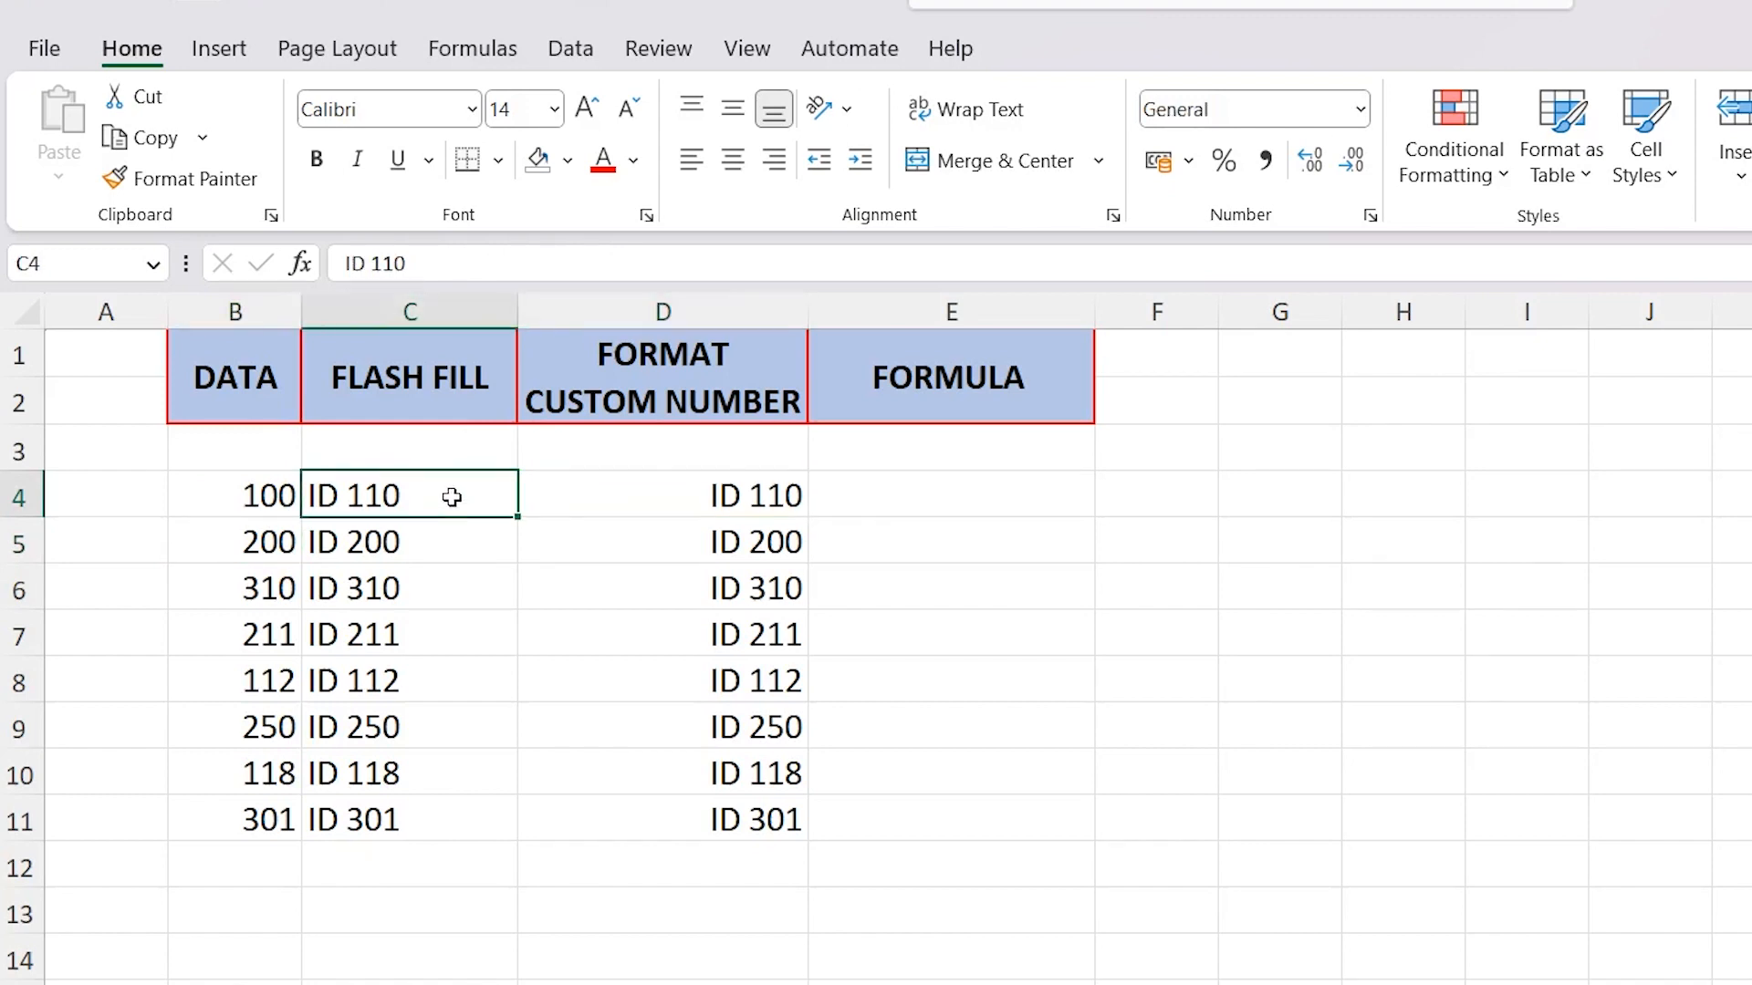
{"action": "left_click", "coordinate": [638, 496]}
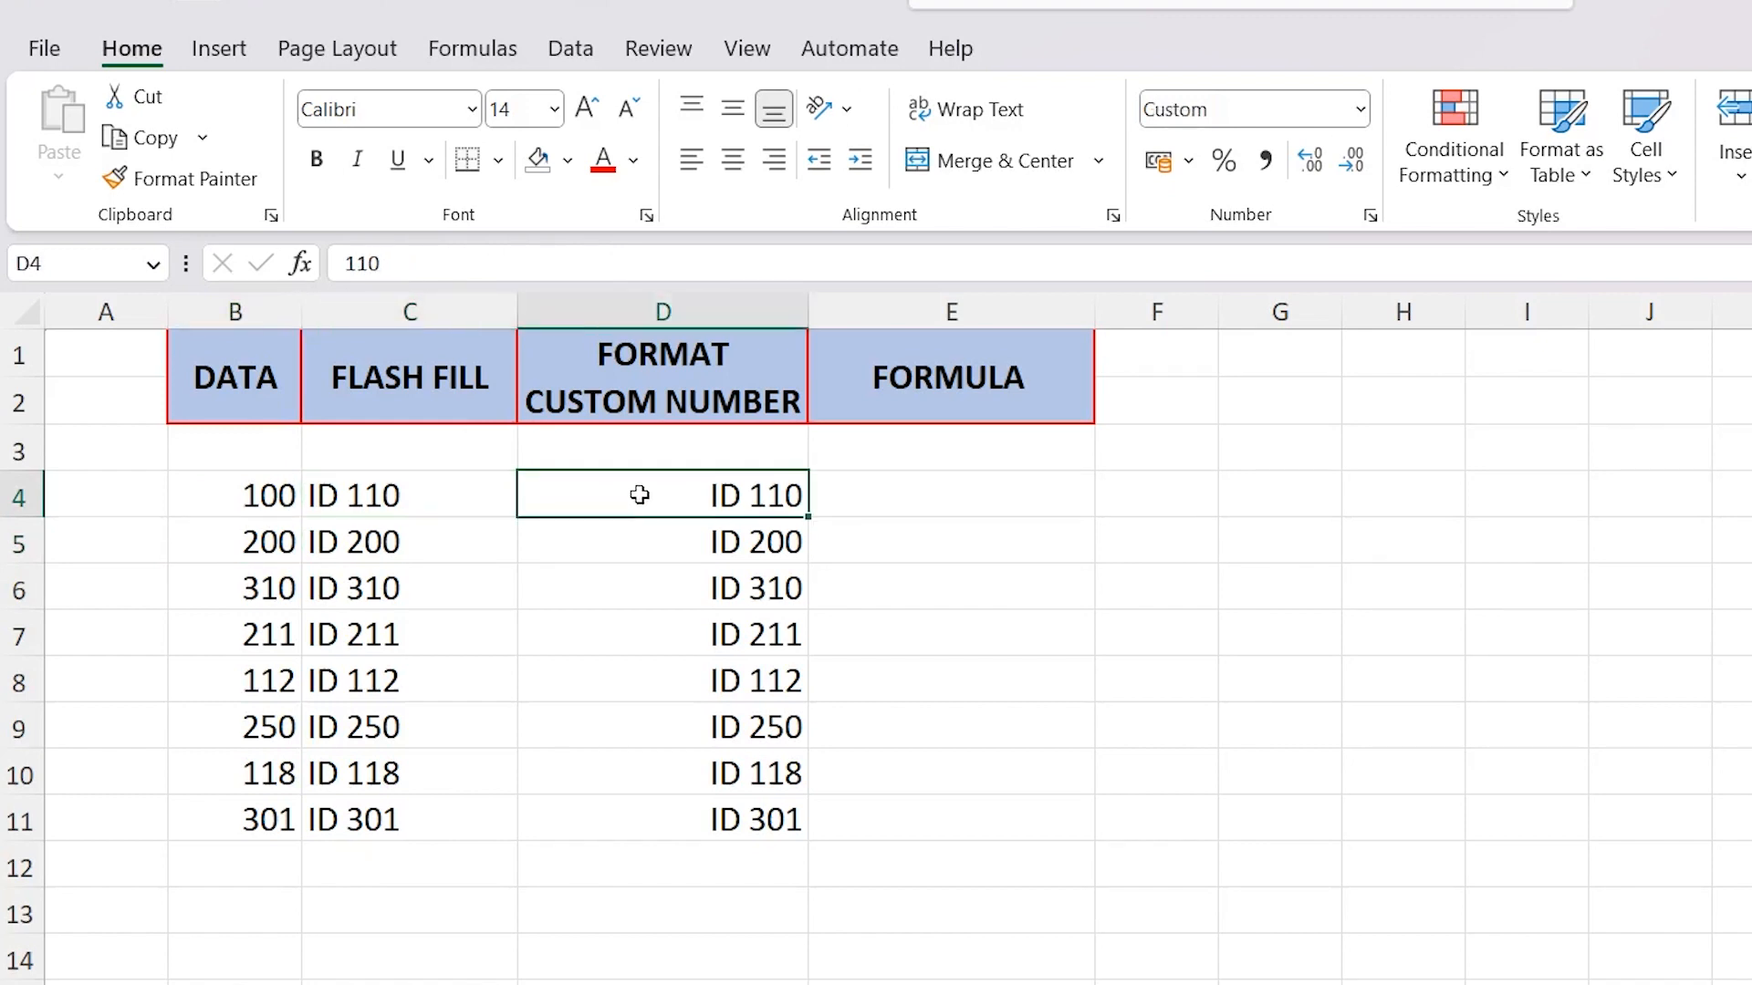
{"action": "left_click", "coordinate": [434, 503]}
{"action": "left_click", "coordinate": [267, 494]}
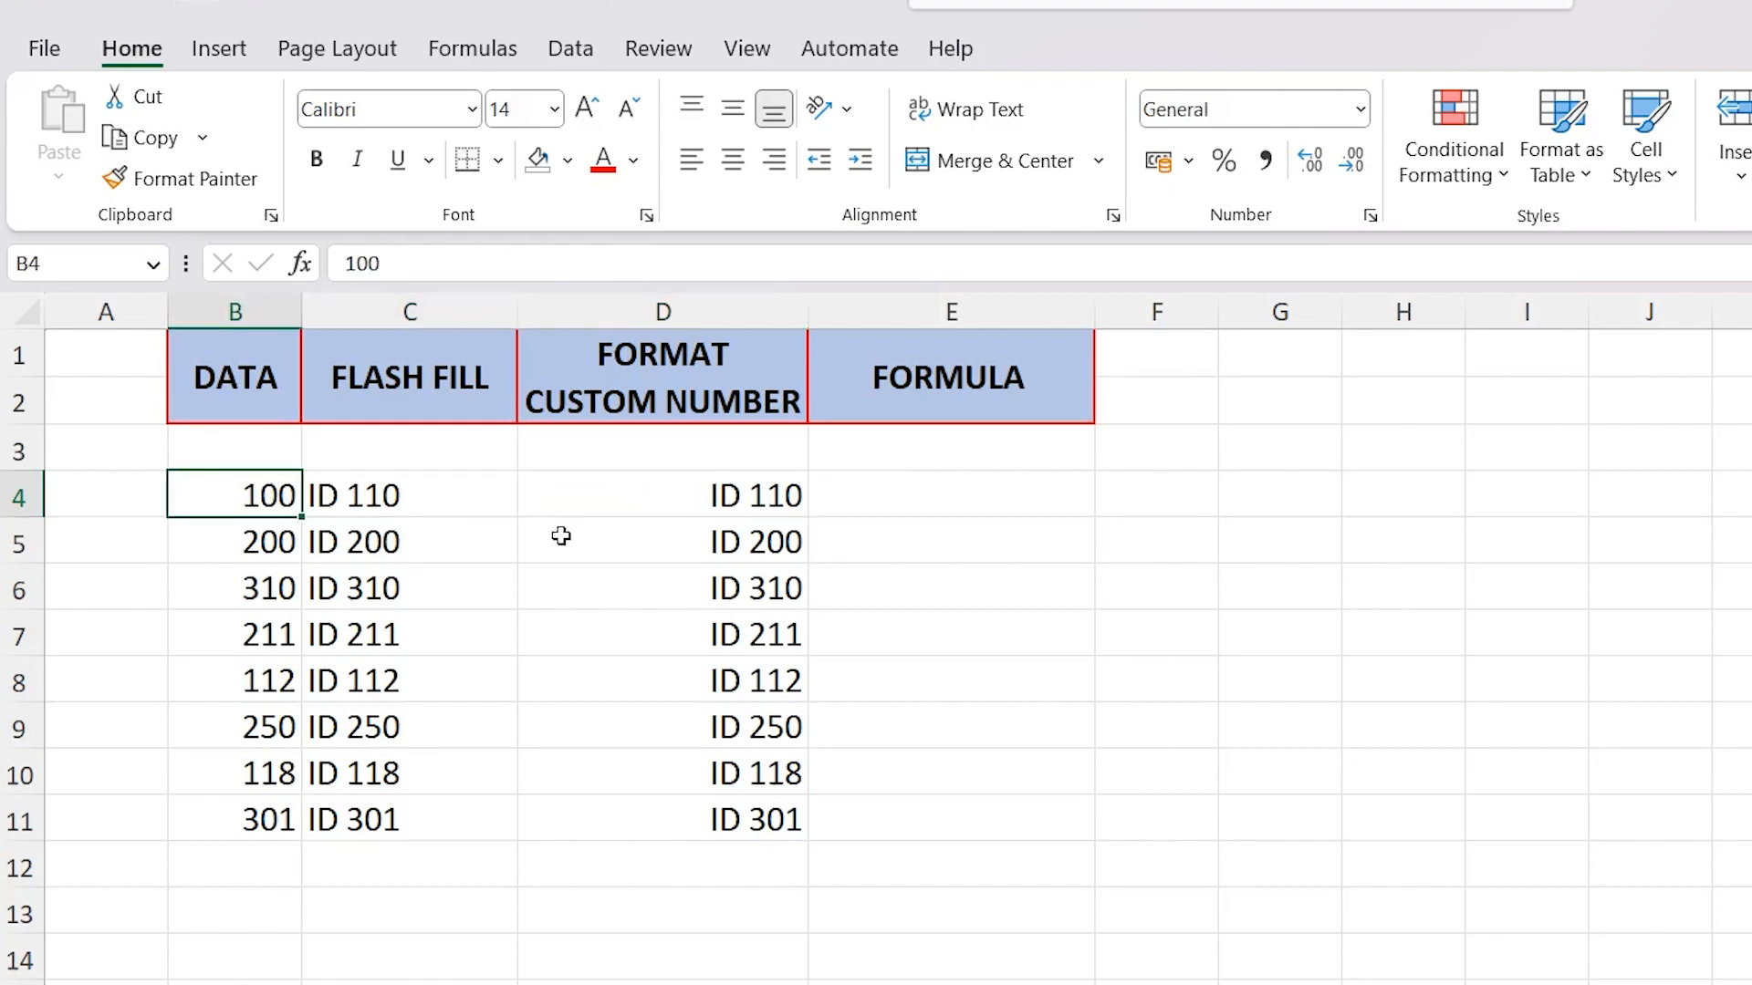
{"action": "left_click_drag", "start_coordinate": [935, 490], "coordinate": [912, 821]}
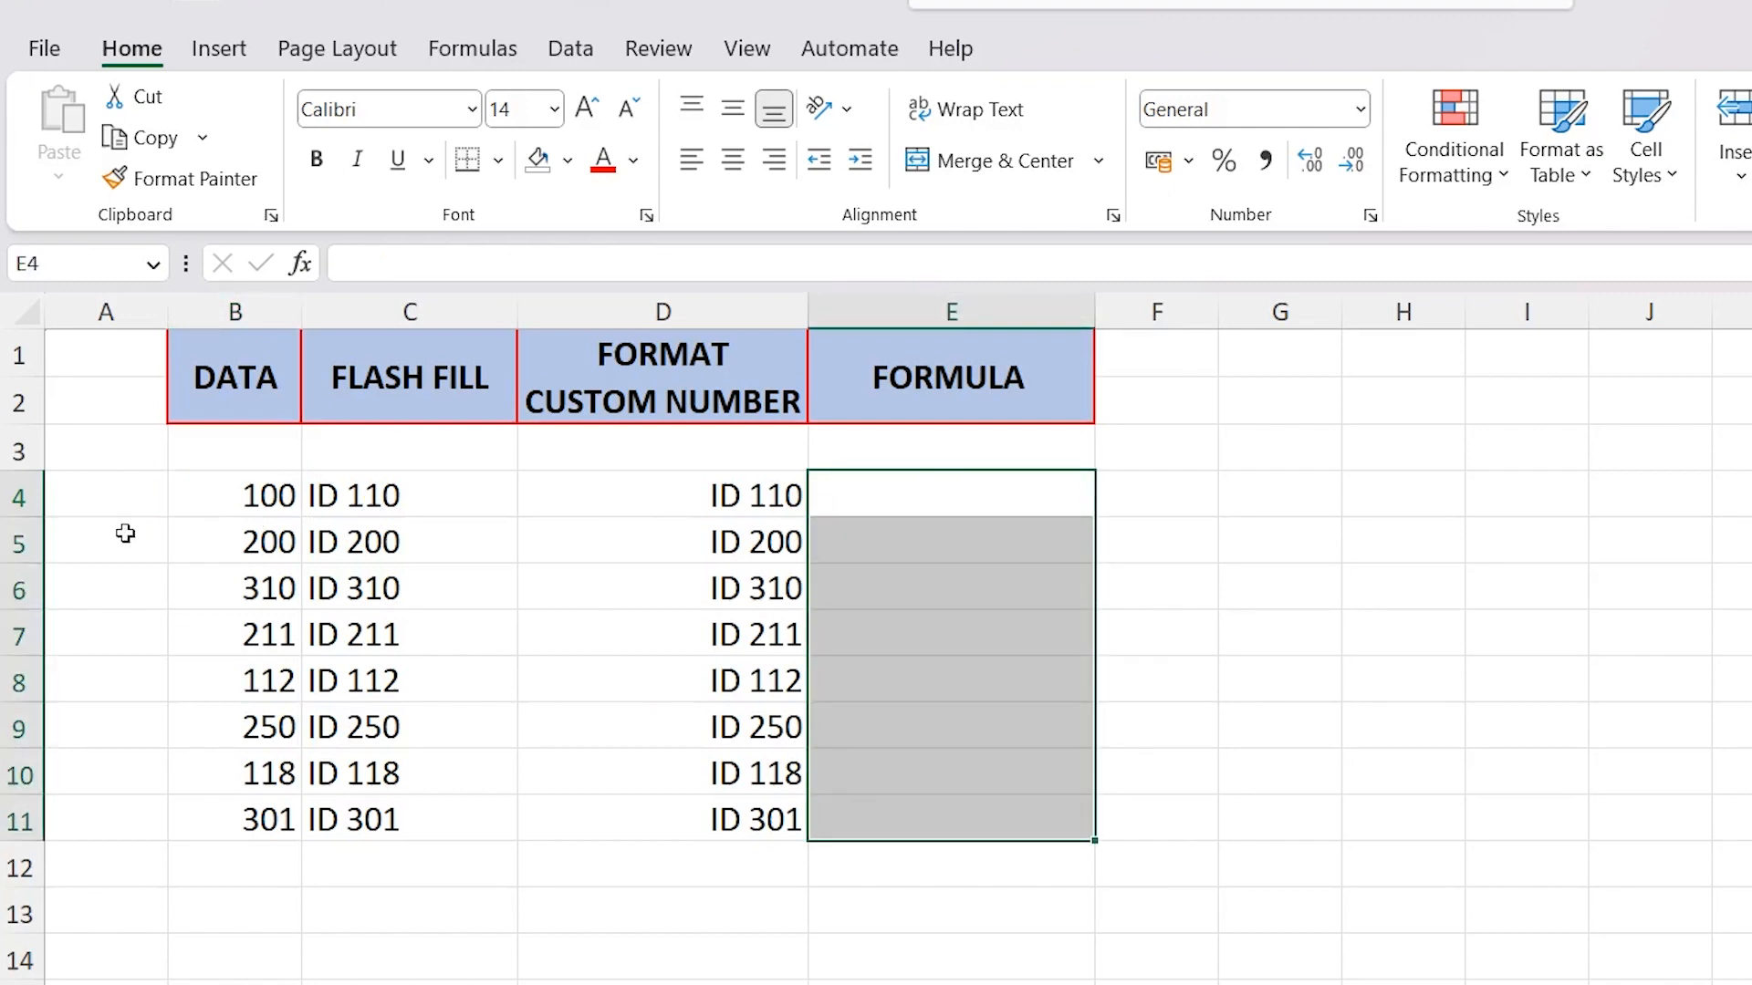
{"action": "left_click", "coordinate": [201, 538]}
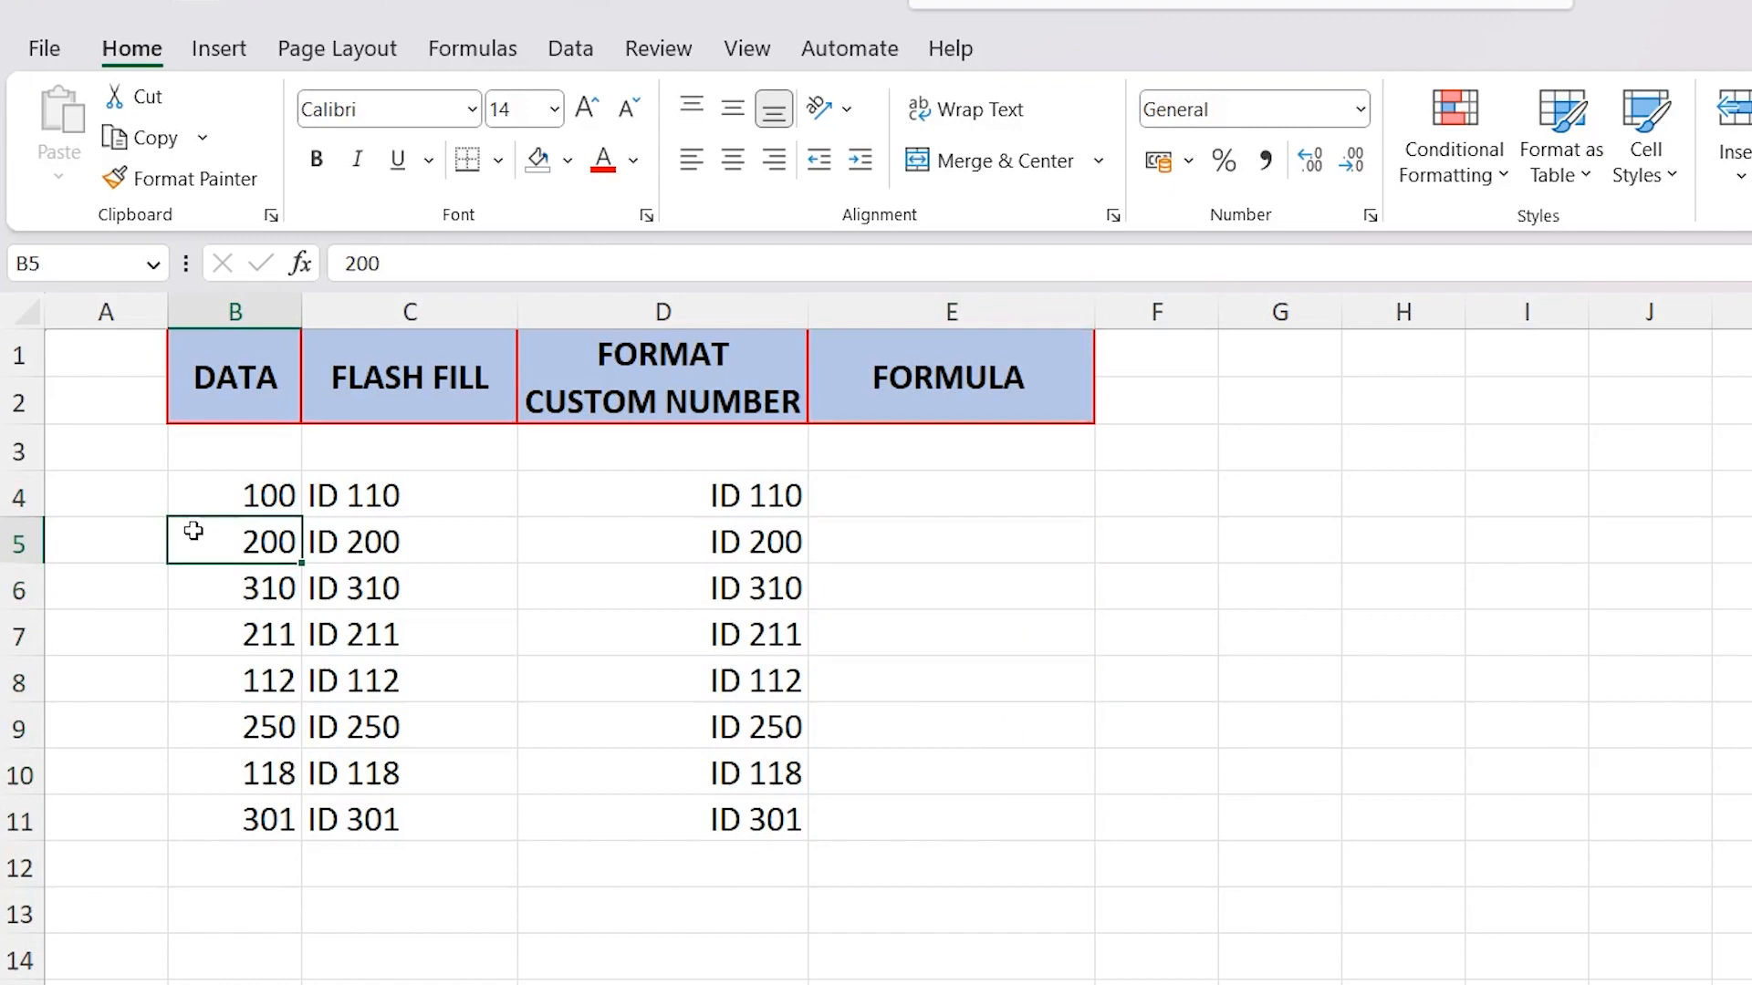
{"action": "left_click", "coordinate": [901, 540]}
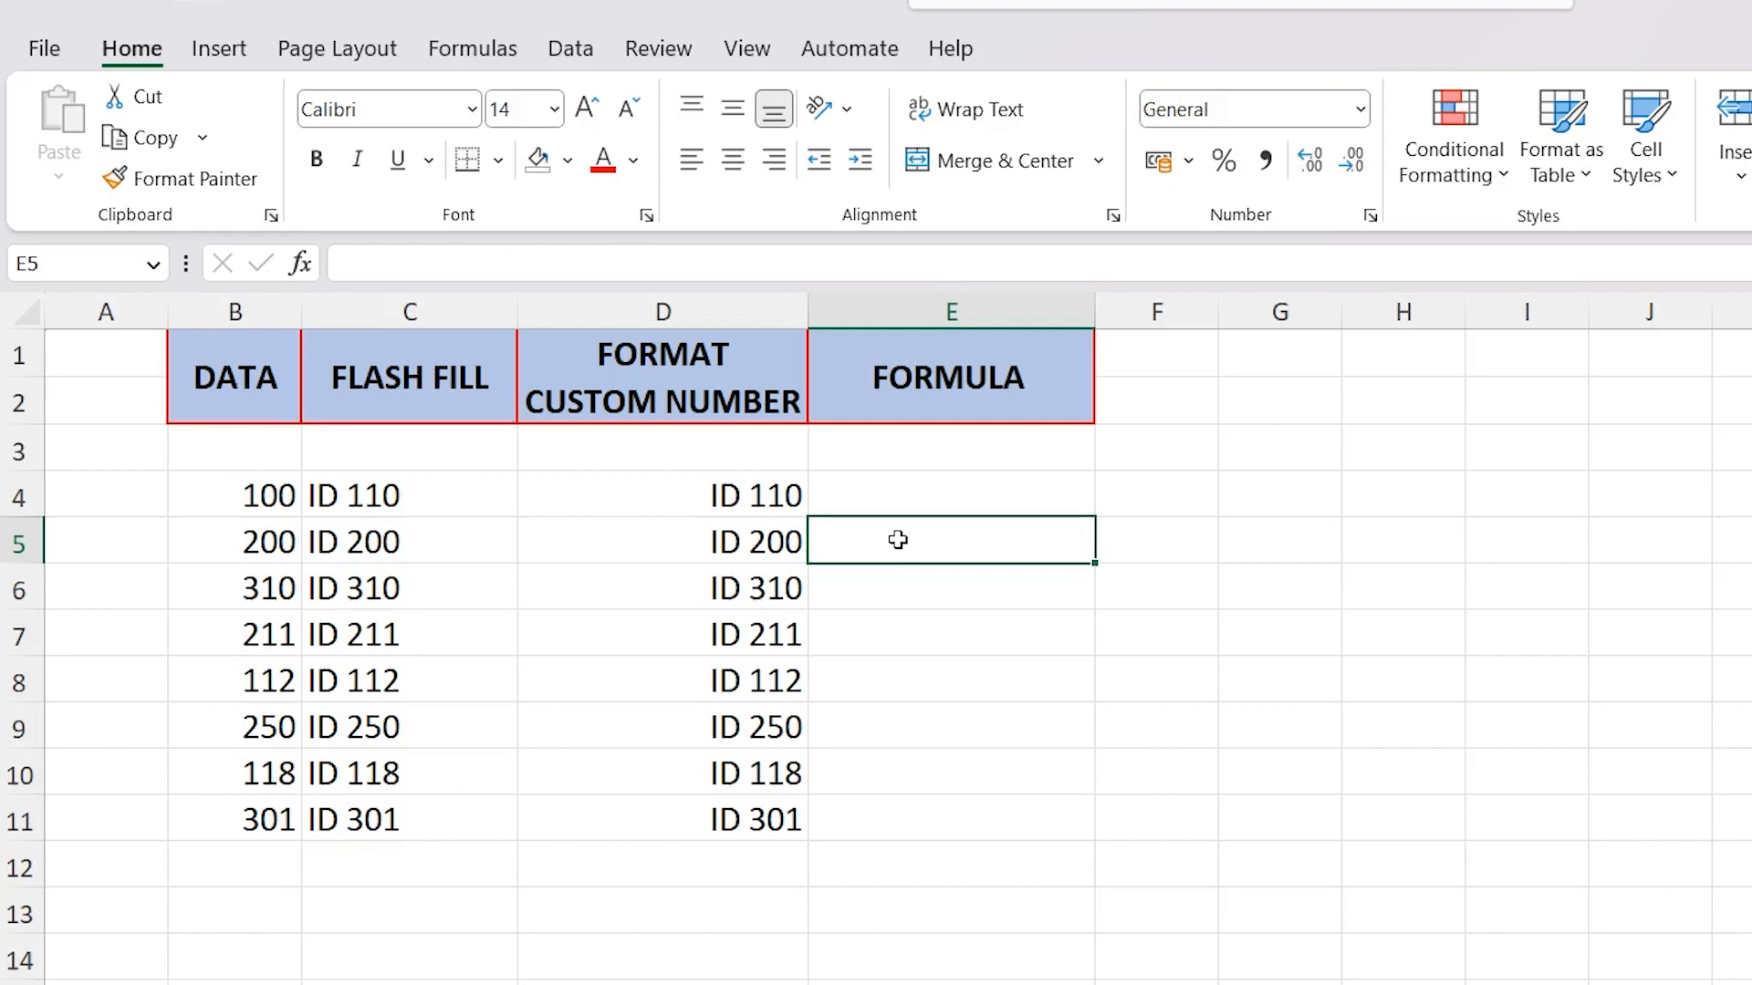
Set the first DATA value in B4 back to 110
{"action": "left_click", "coordinate": [243, 491]}
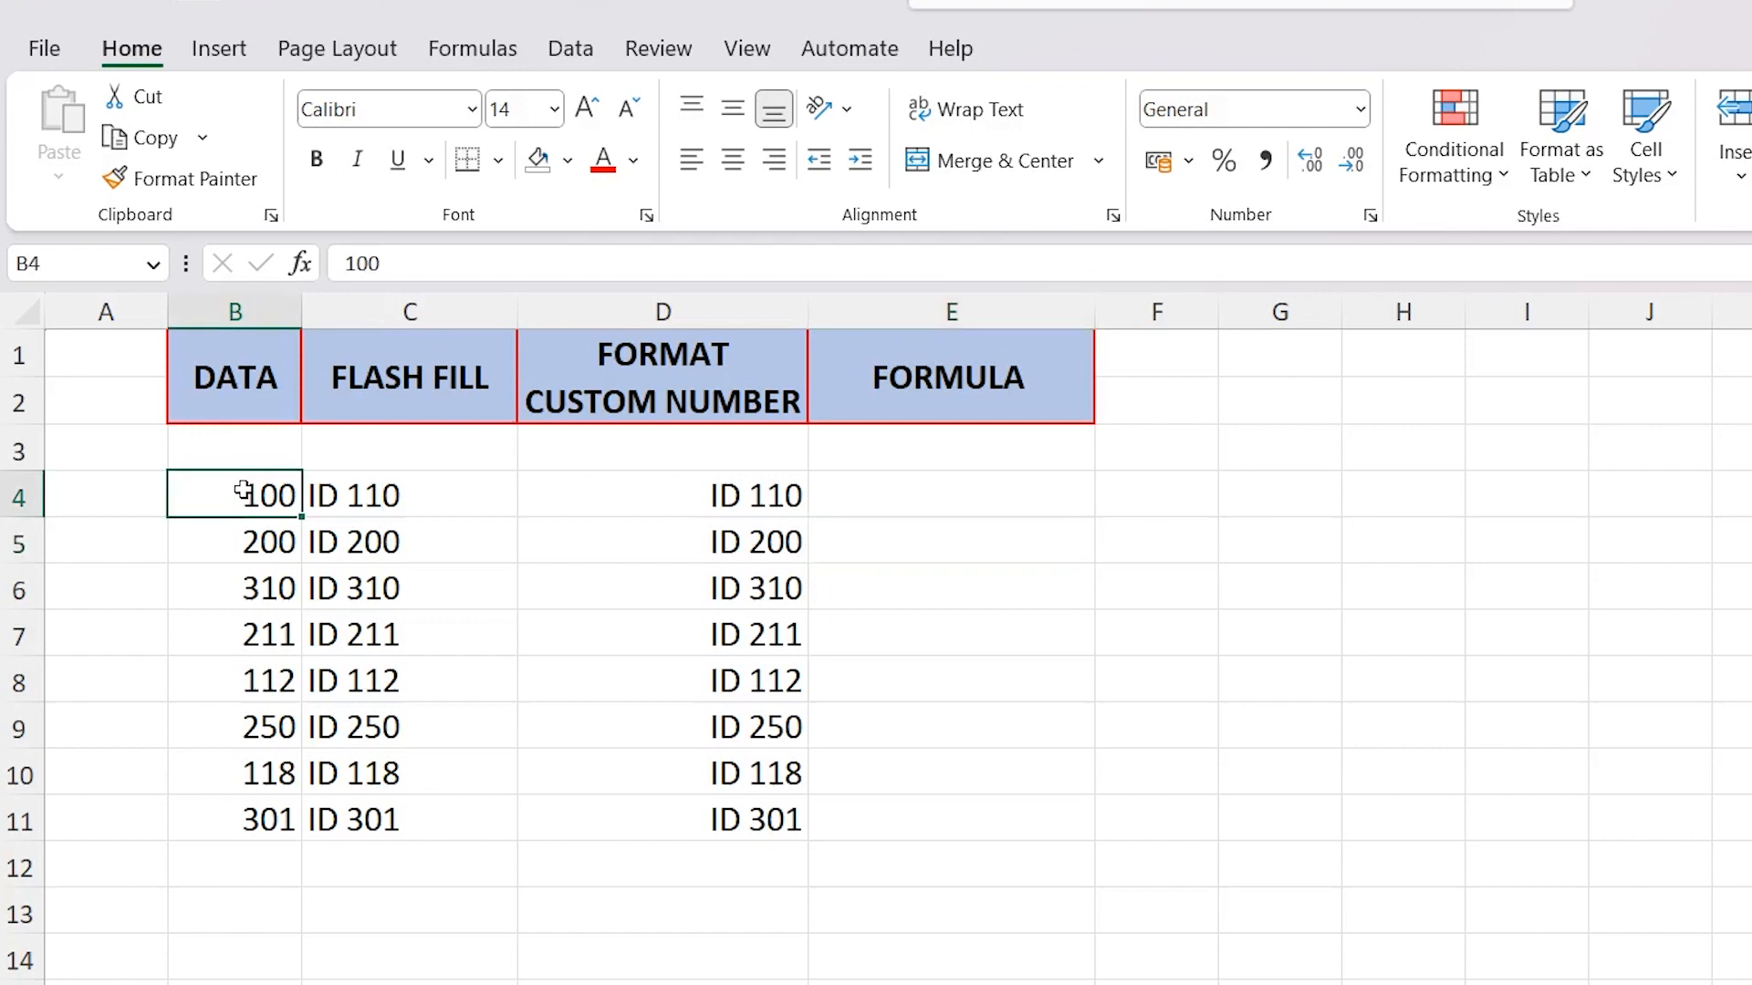
{"action": "type", "text": "110"}
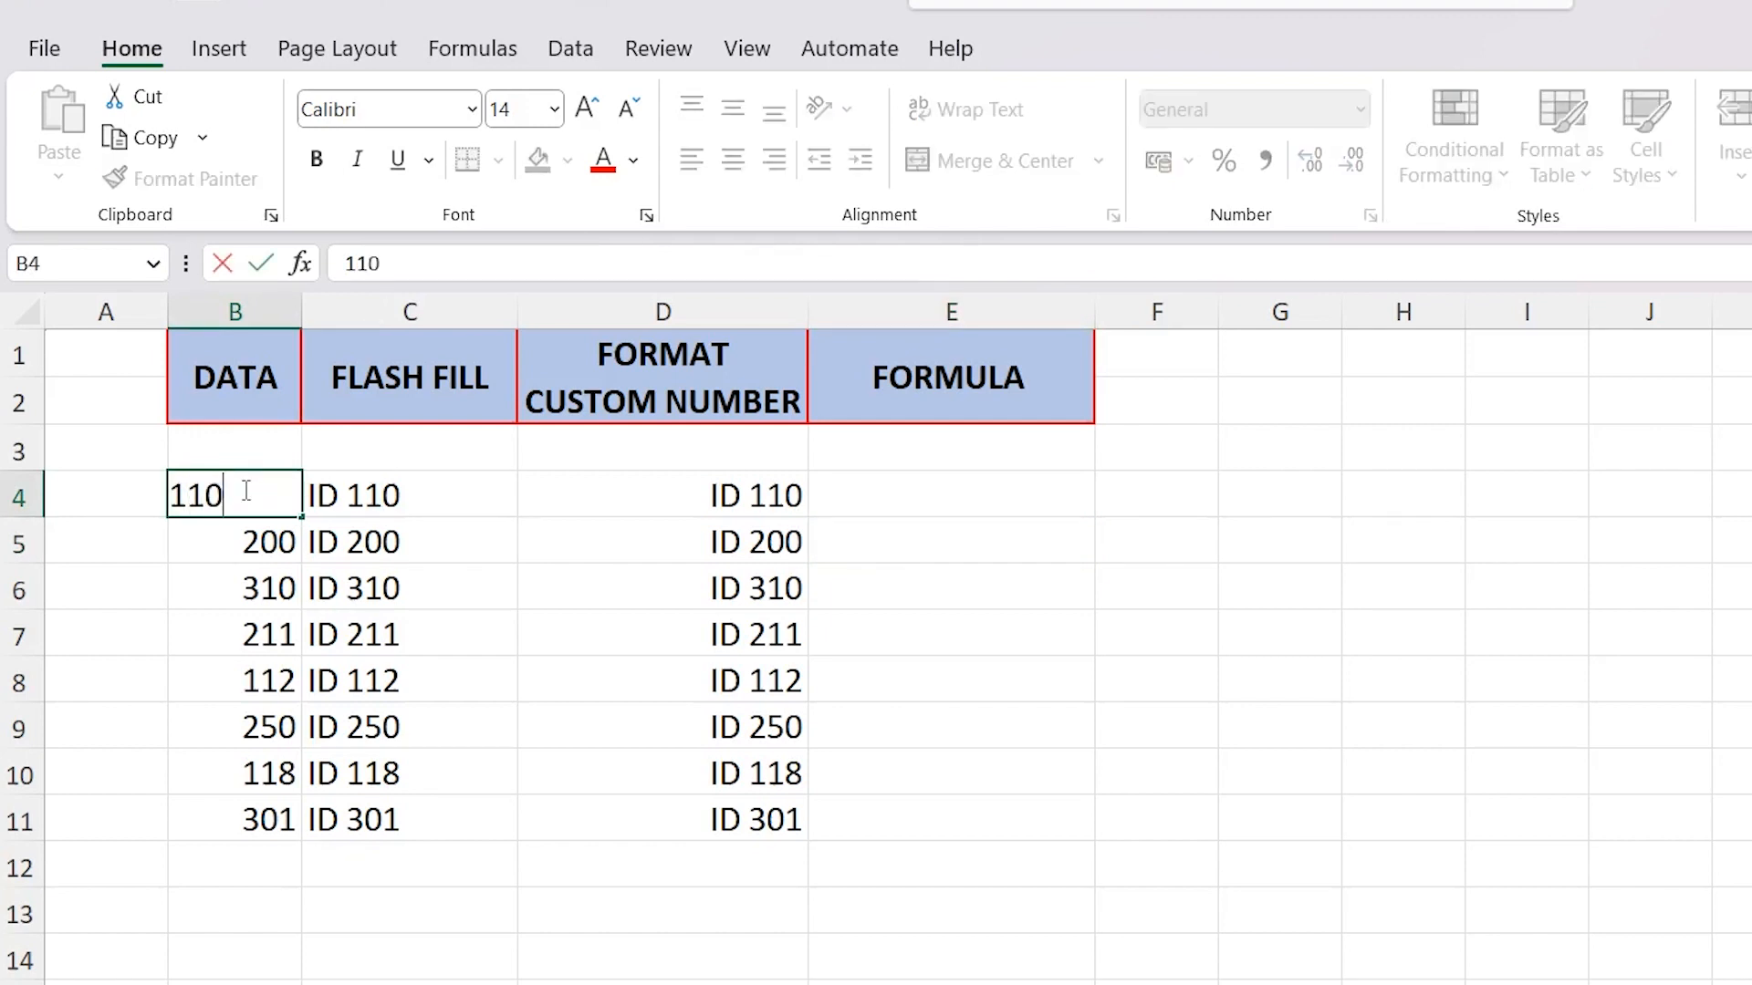
{"action": "left_click", "coordinate": [769, 578]}
Enter the formula ="ID "&B4 in E4 of the FORMULA column
{"action": "left_click", "coordinate": [936, 496]}
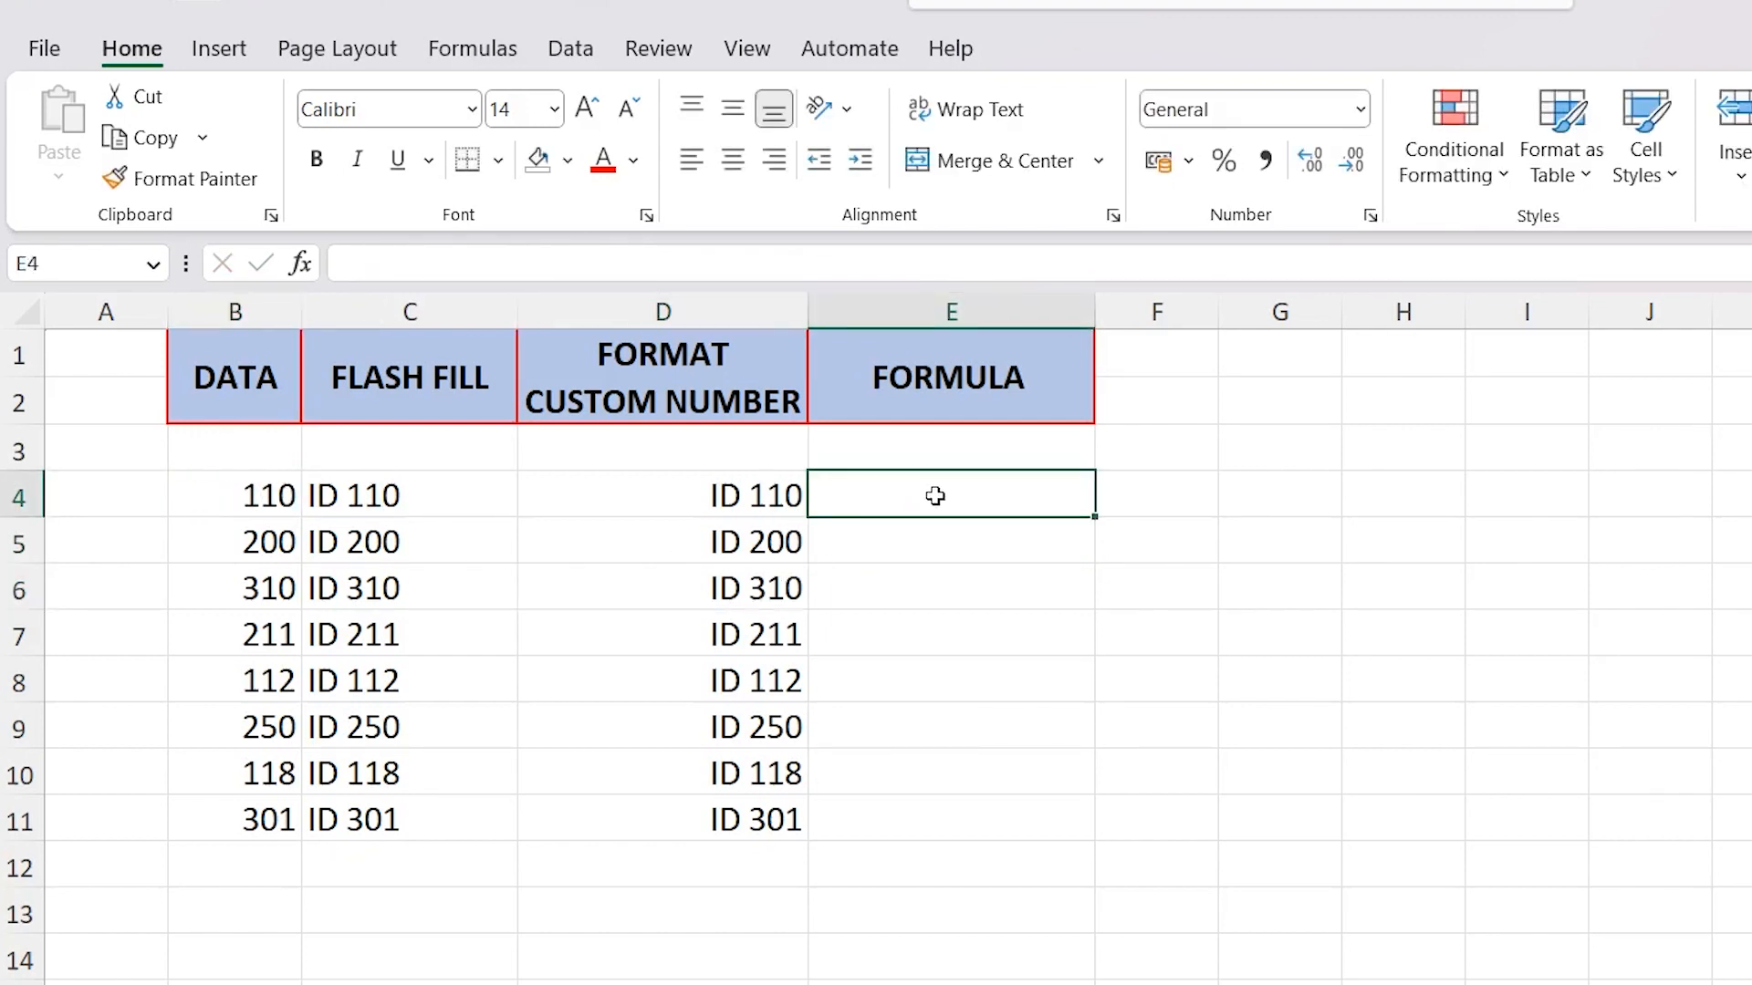
{"action": "type", "text": "="}
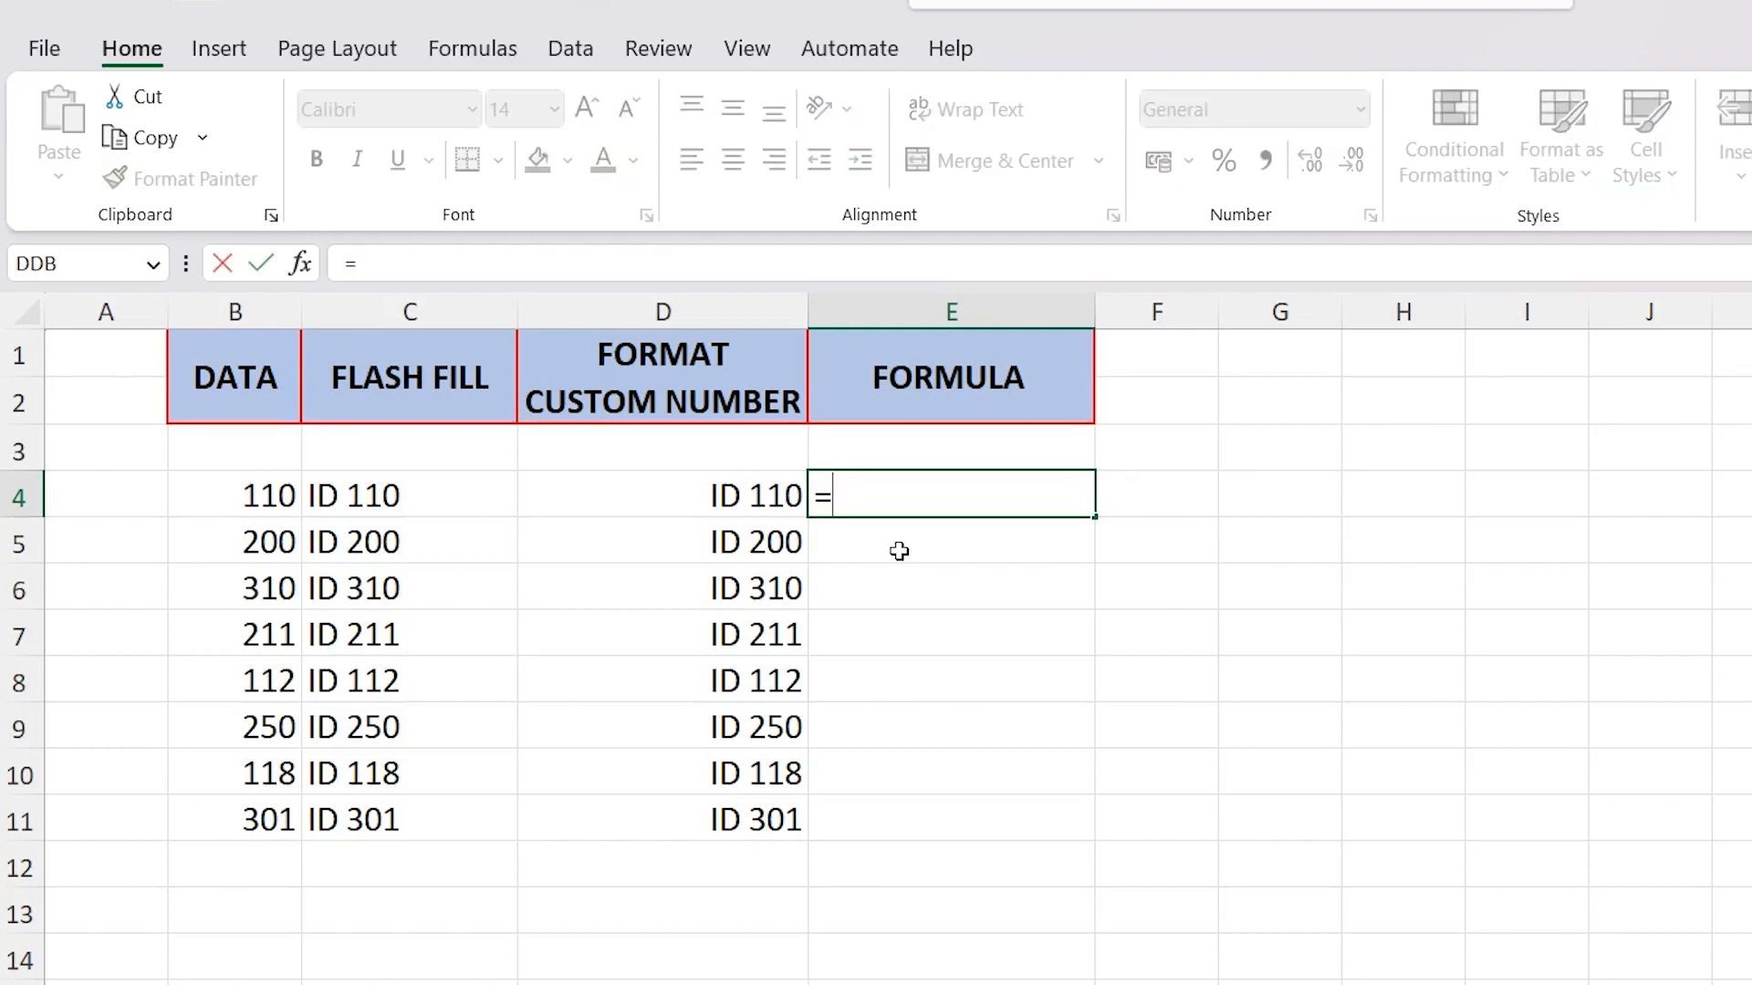
{"action": "type", "text": "\"ID"}
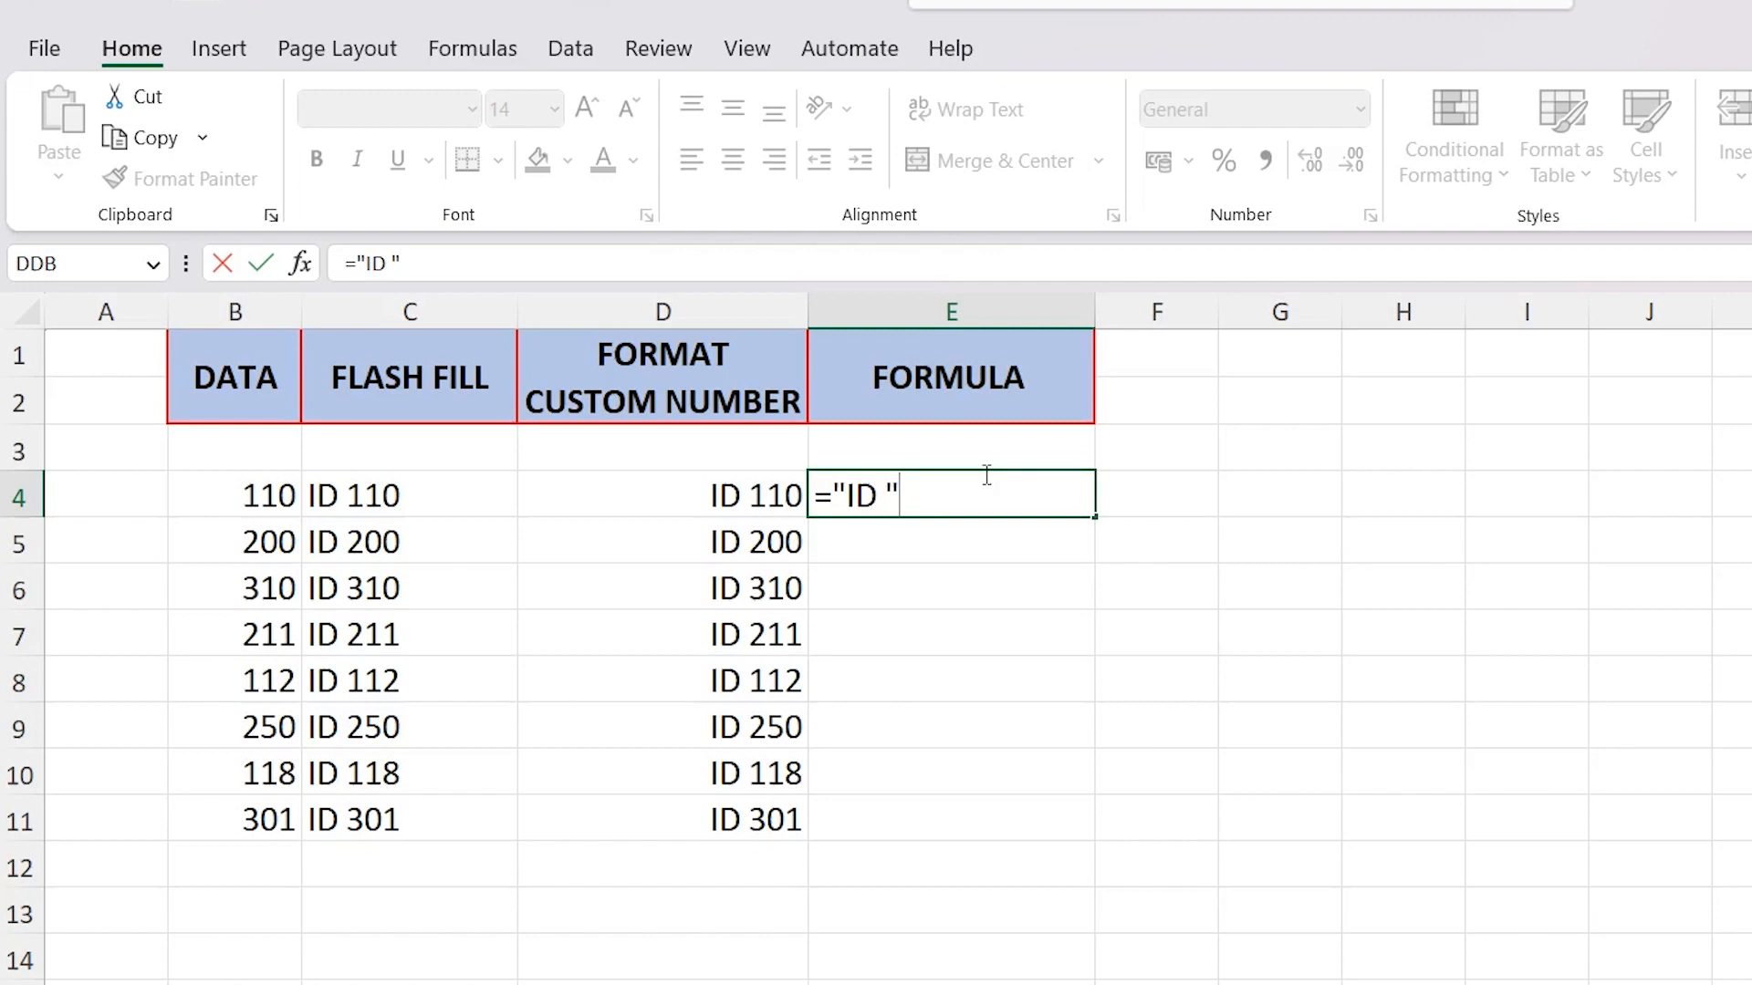
{"action": "type", "text": "&"}
{"action": "left_click", "coordinate": [230, 490]}
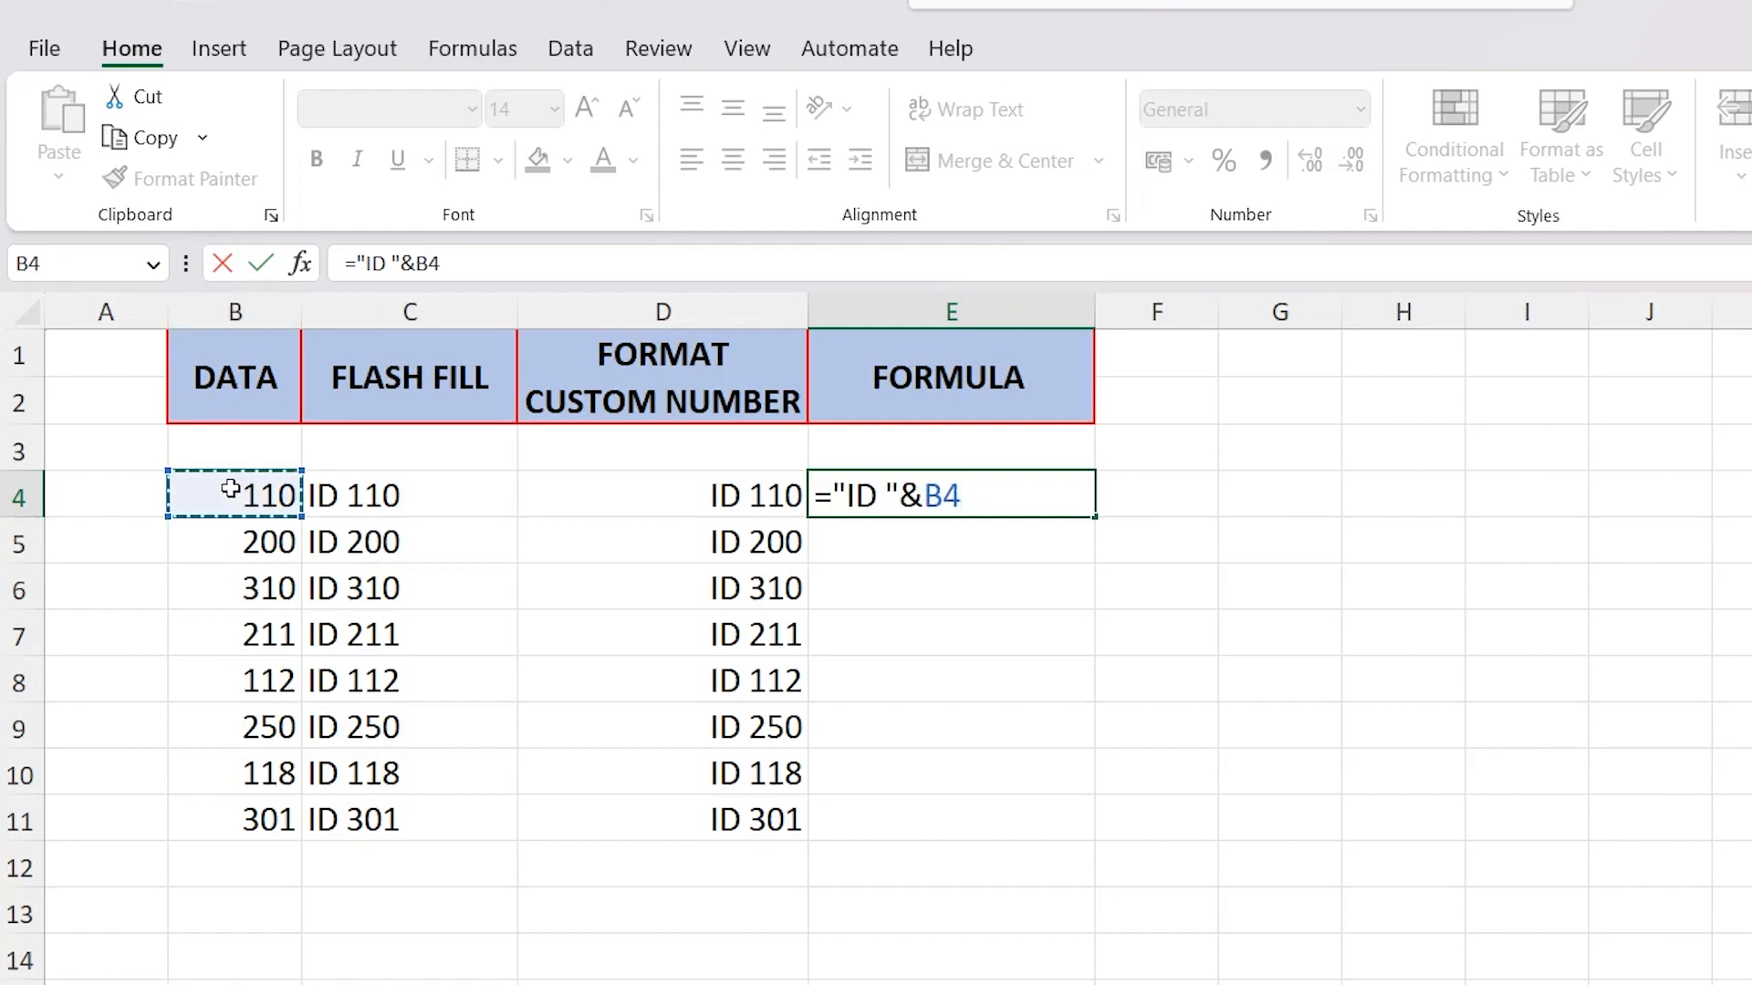
{"action": "key", "text": "Return"}
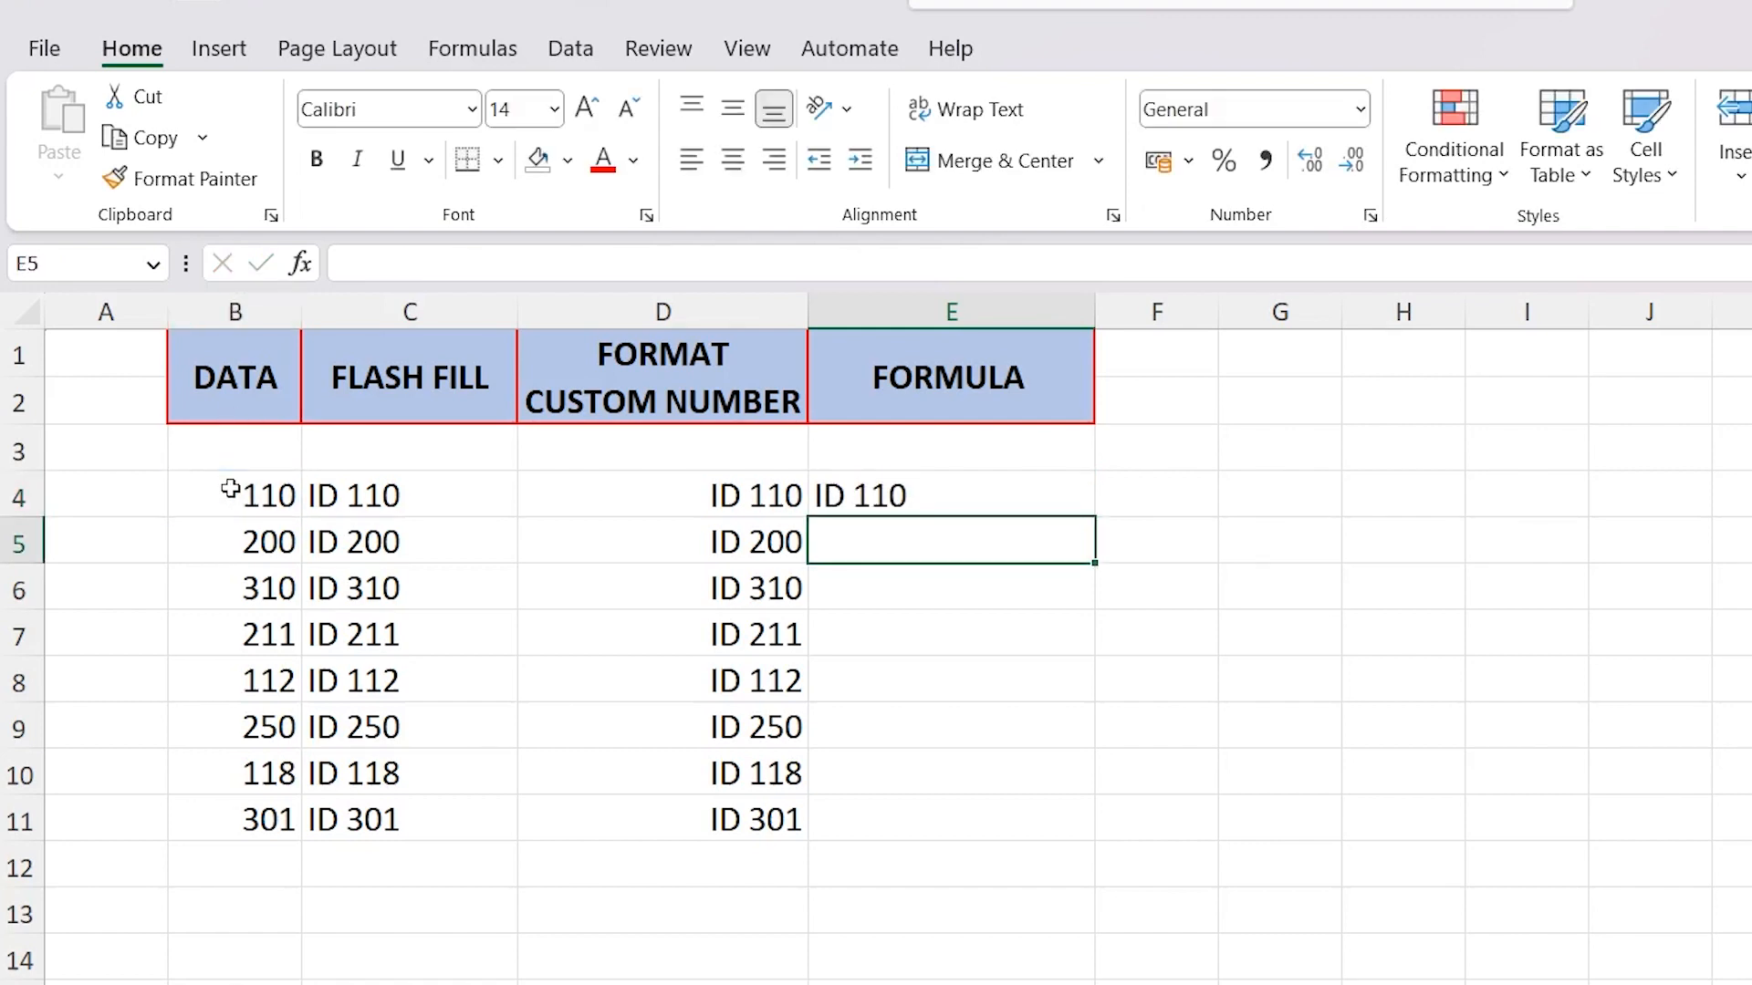
Fill the E4 formula down to E11 and check the formulas in E4 and E5
{"action": "left_click", "coordinate": [960, 490]}
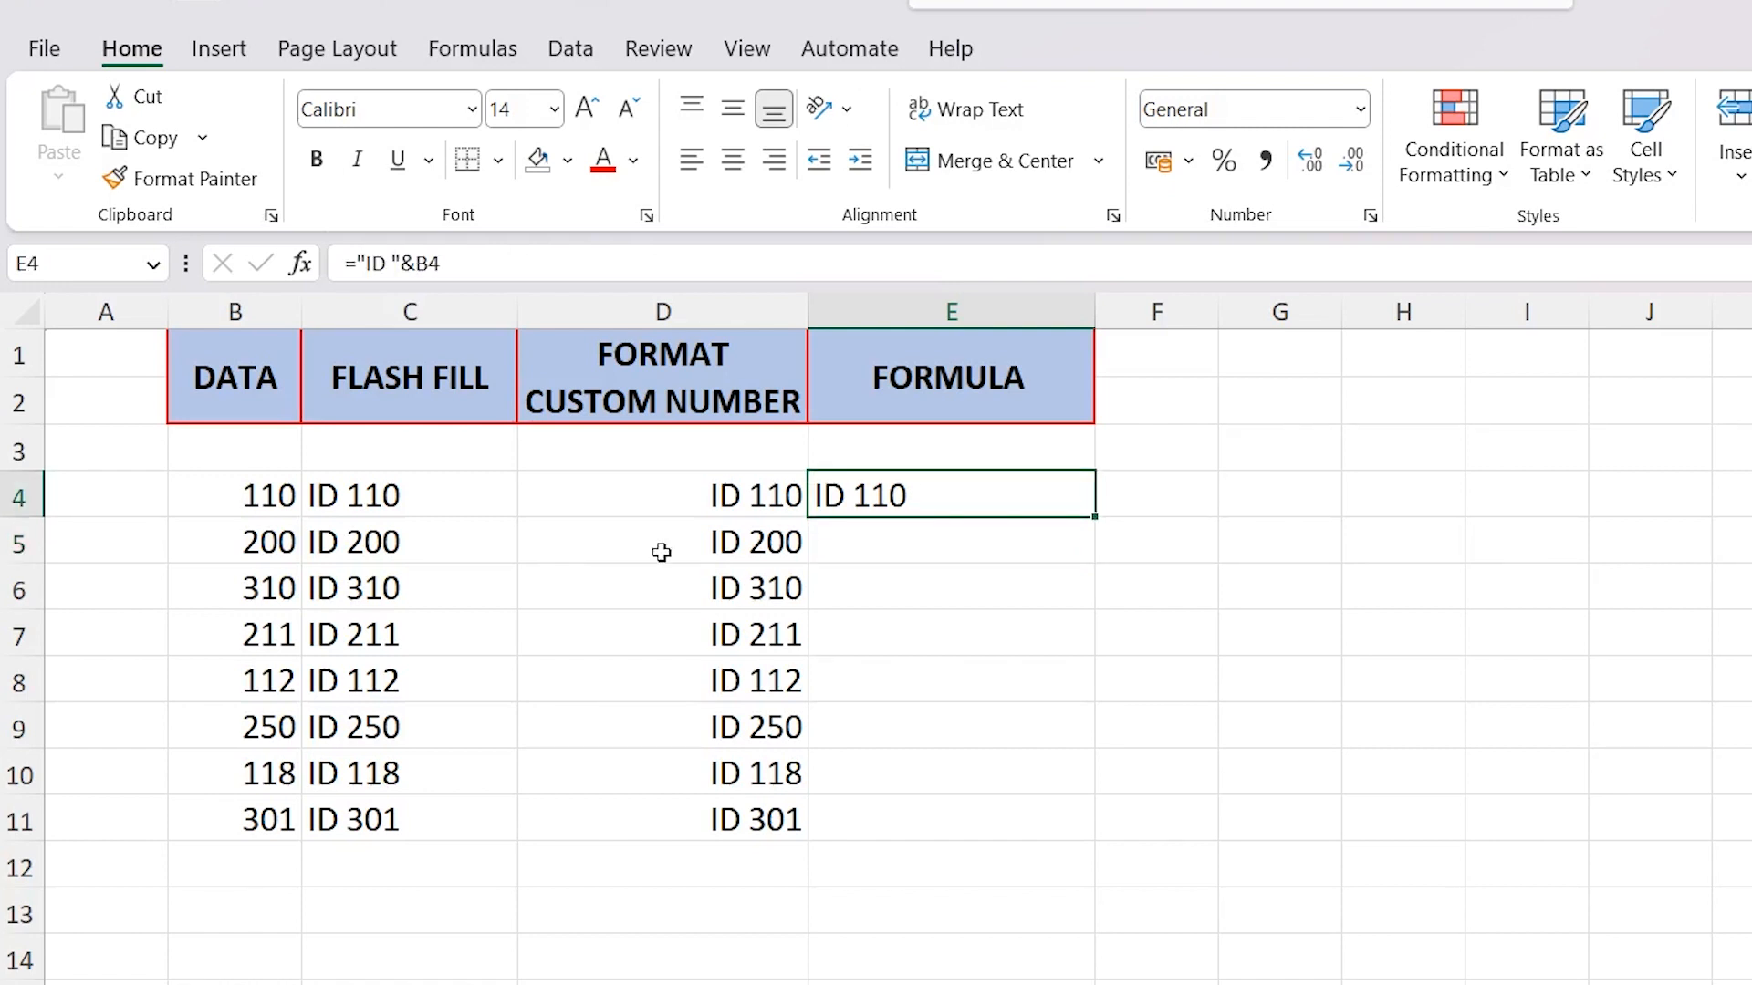
{"action": "left_click_drag", "start_coordinate": [1100, 518], "coordinate": [1046, 829]}
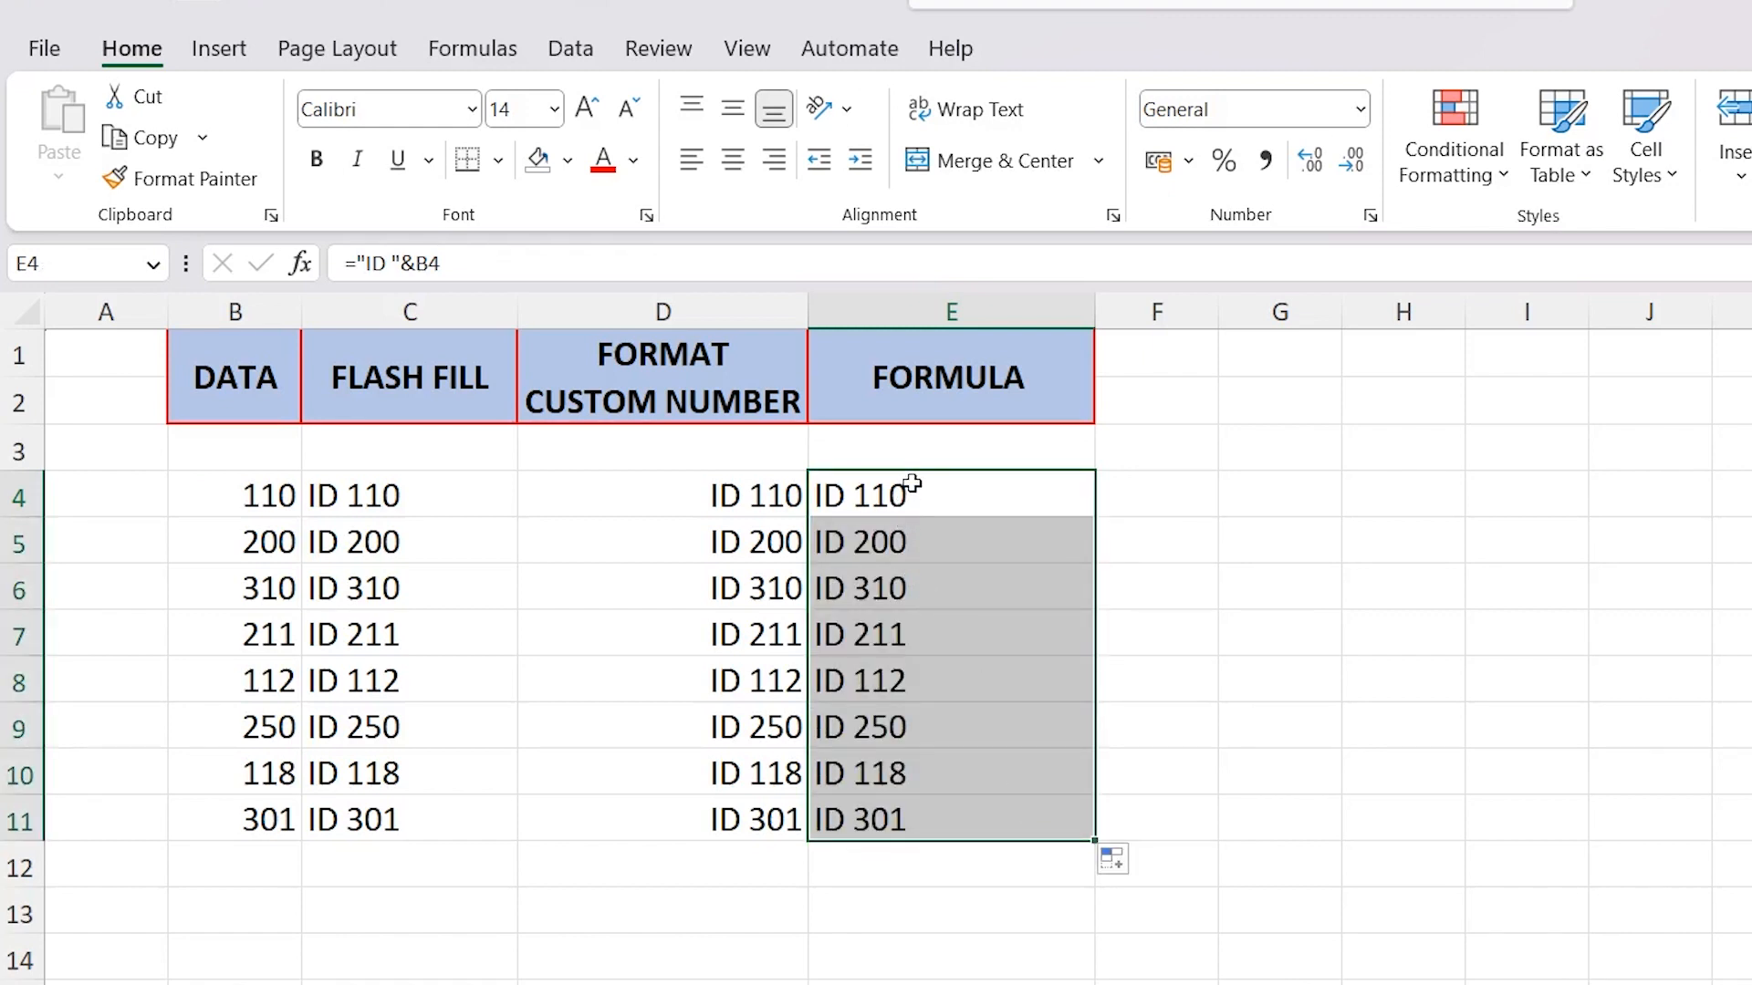
{"action": "left_click", "coordinate": [903, 488]}
{"action": "left_click", "coordinate": [924, 541]}
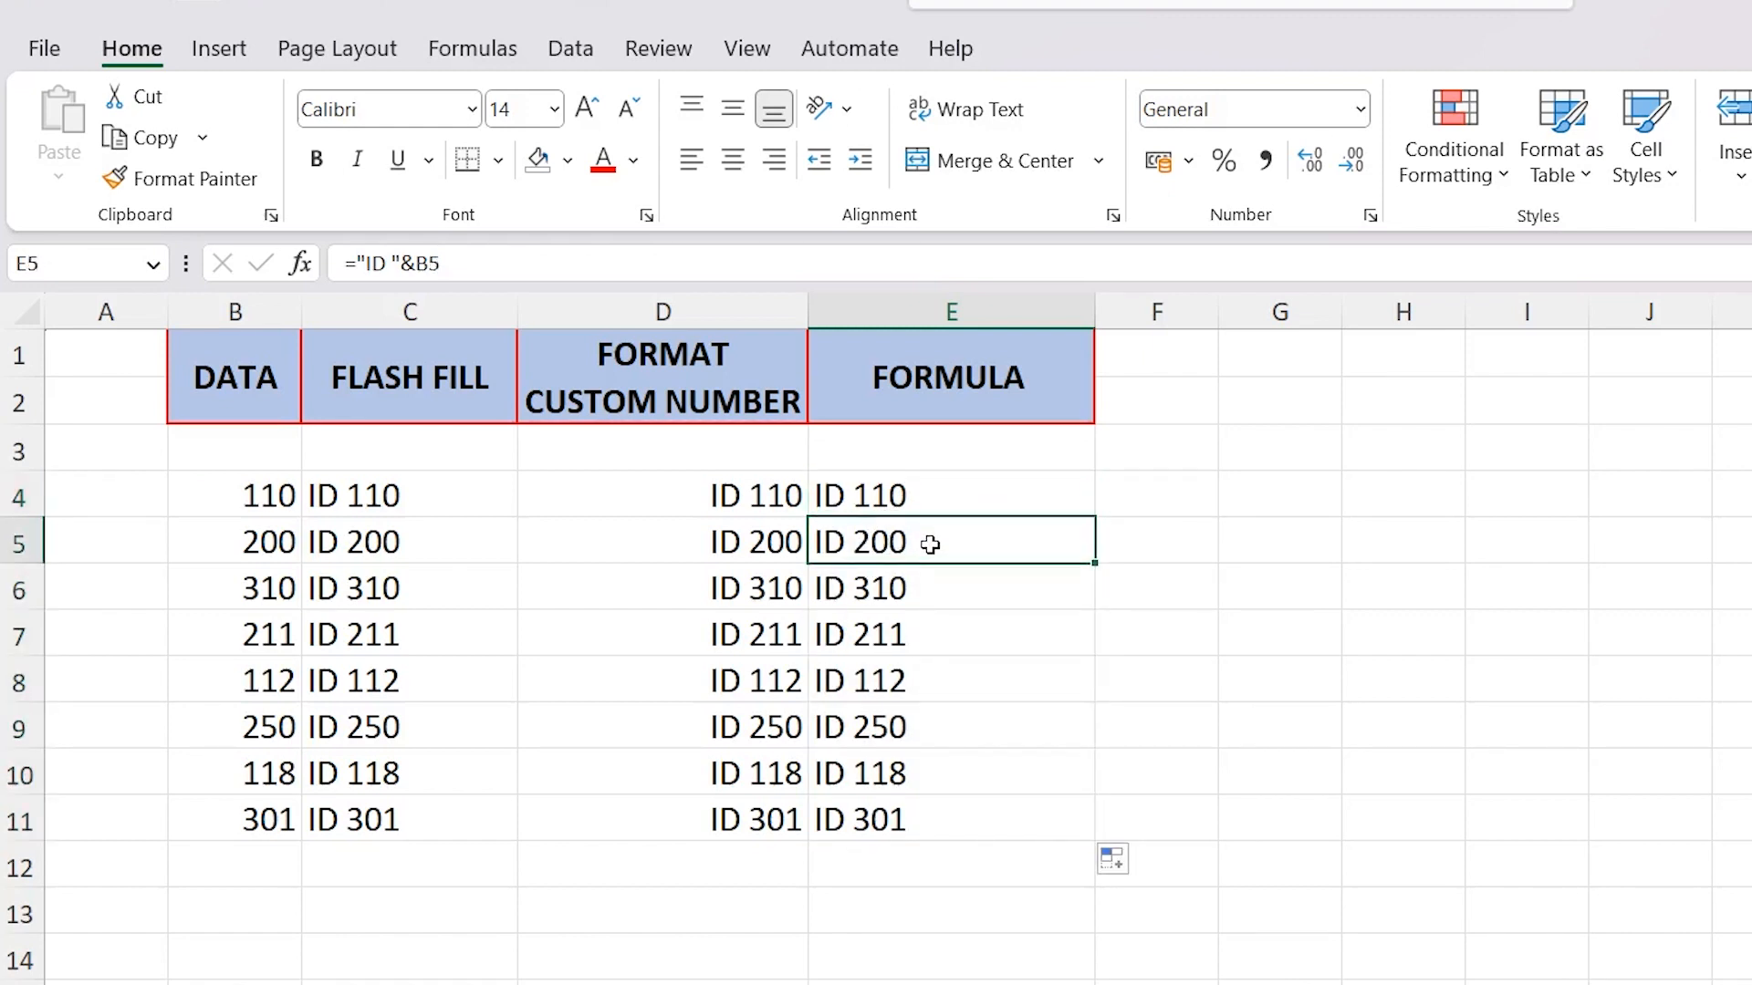
Set the first DATA value in B4 to 100 and compare the formula result in E4 with C4 and D4
{"action": "left_click", "coordinate": [227, 497]}
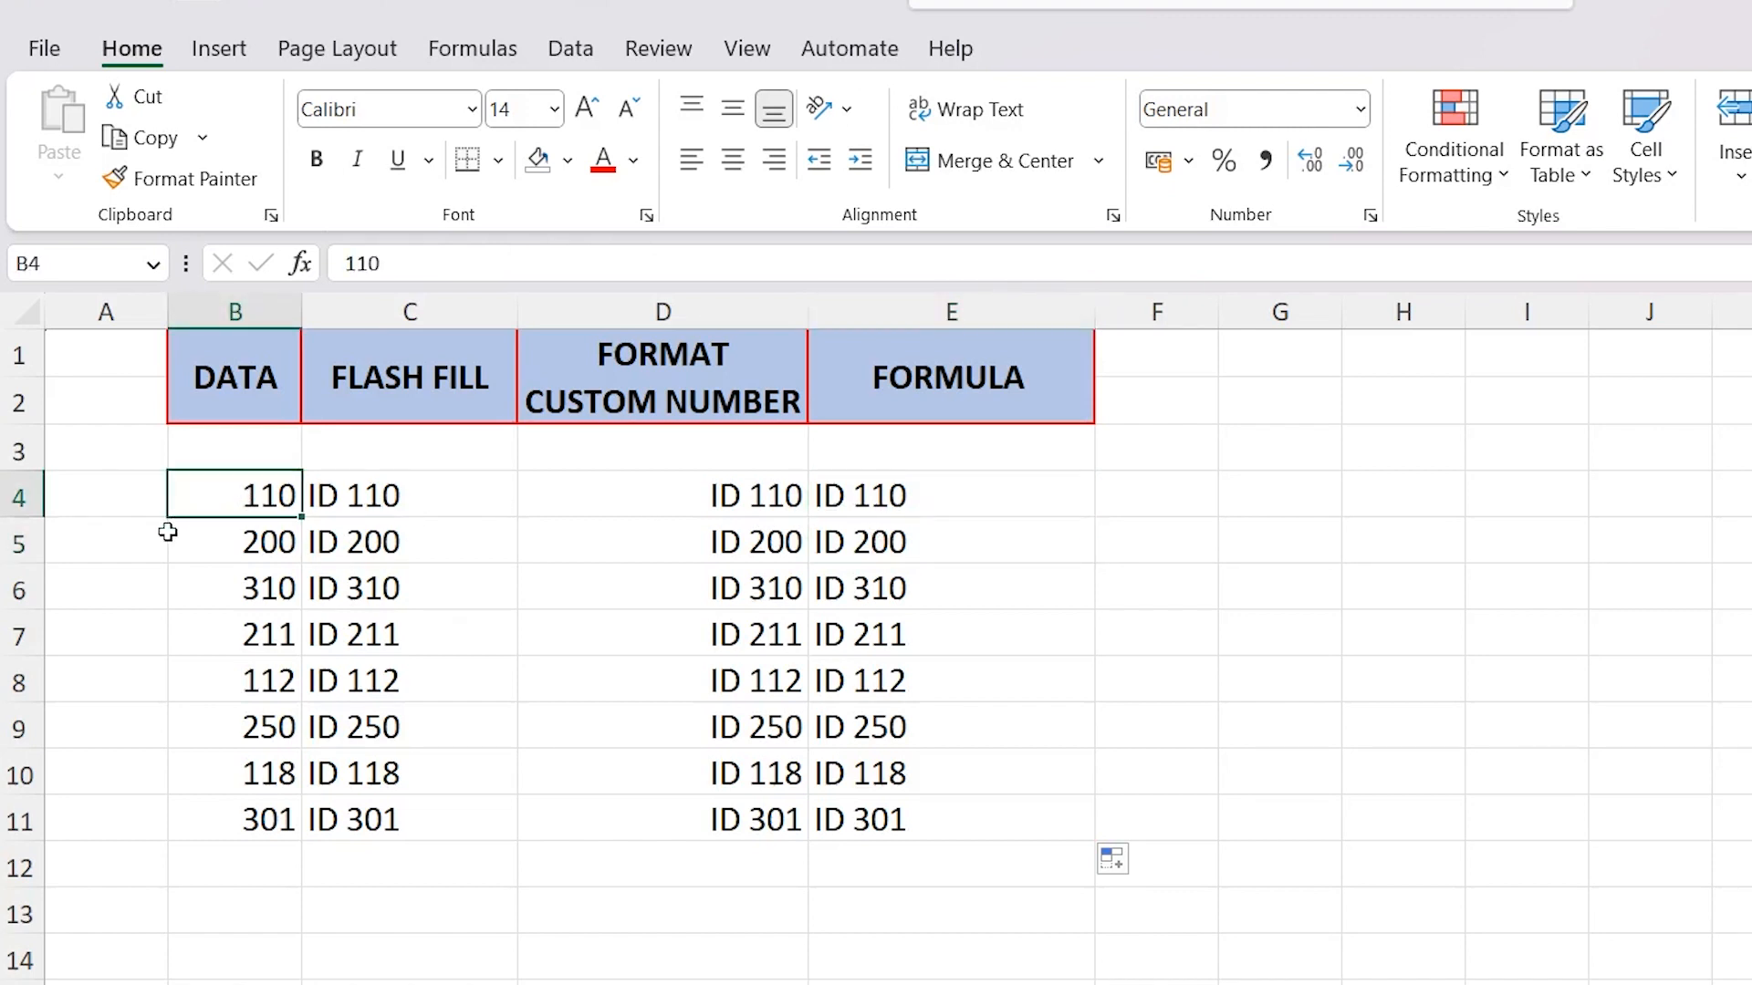
{"action": "type", "text": "100"}
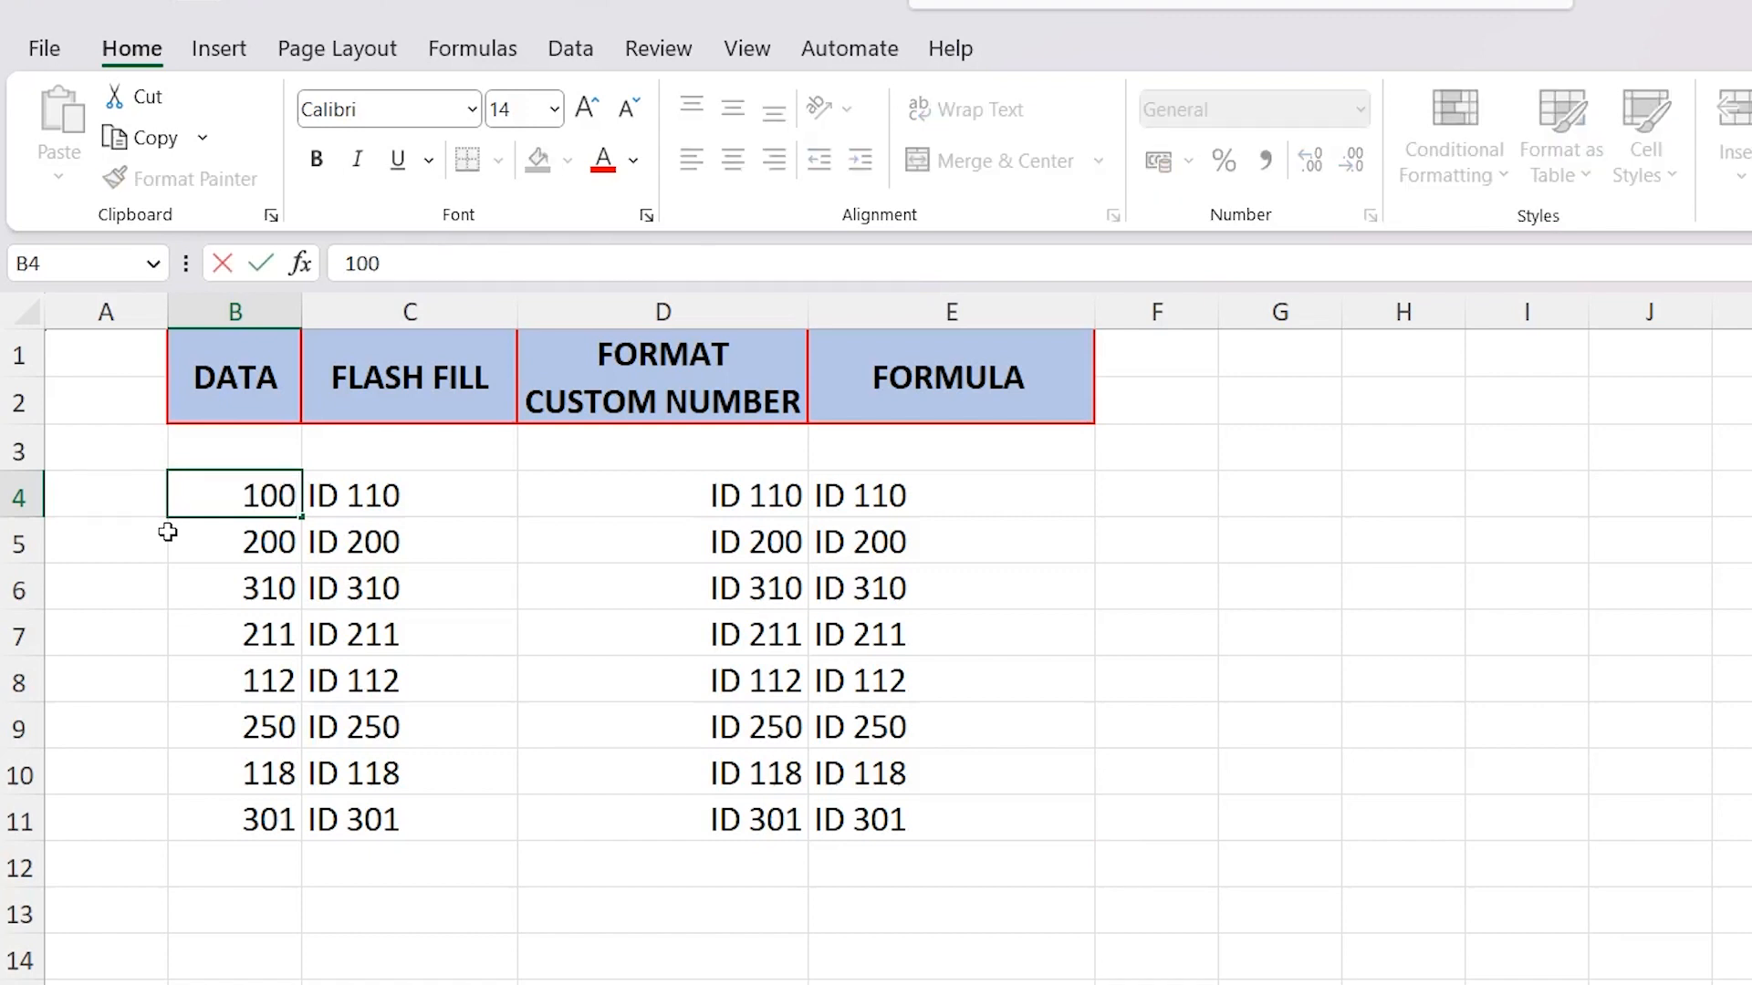
{"action": "key", "text": "Return"}
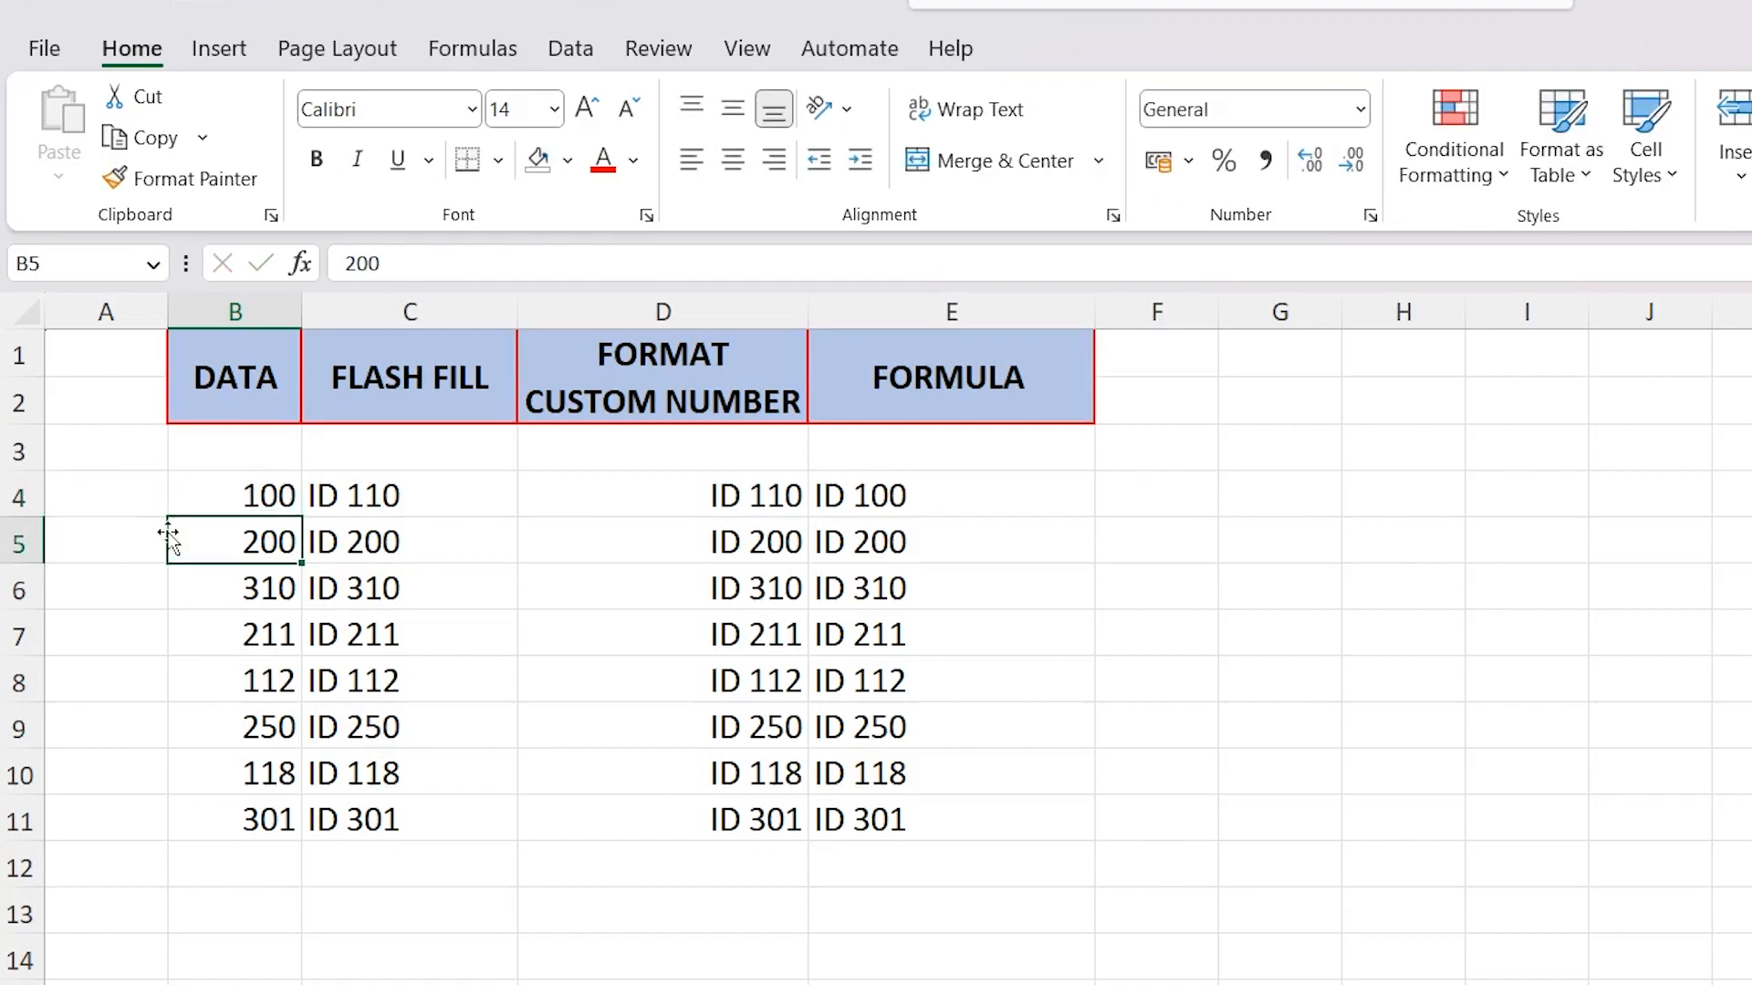
{"action": "left_click", "coordinate": [903, 495]}
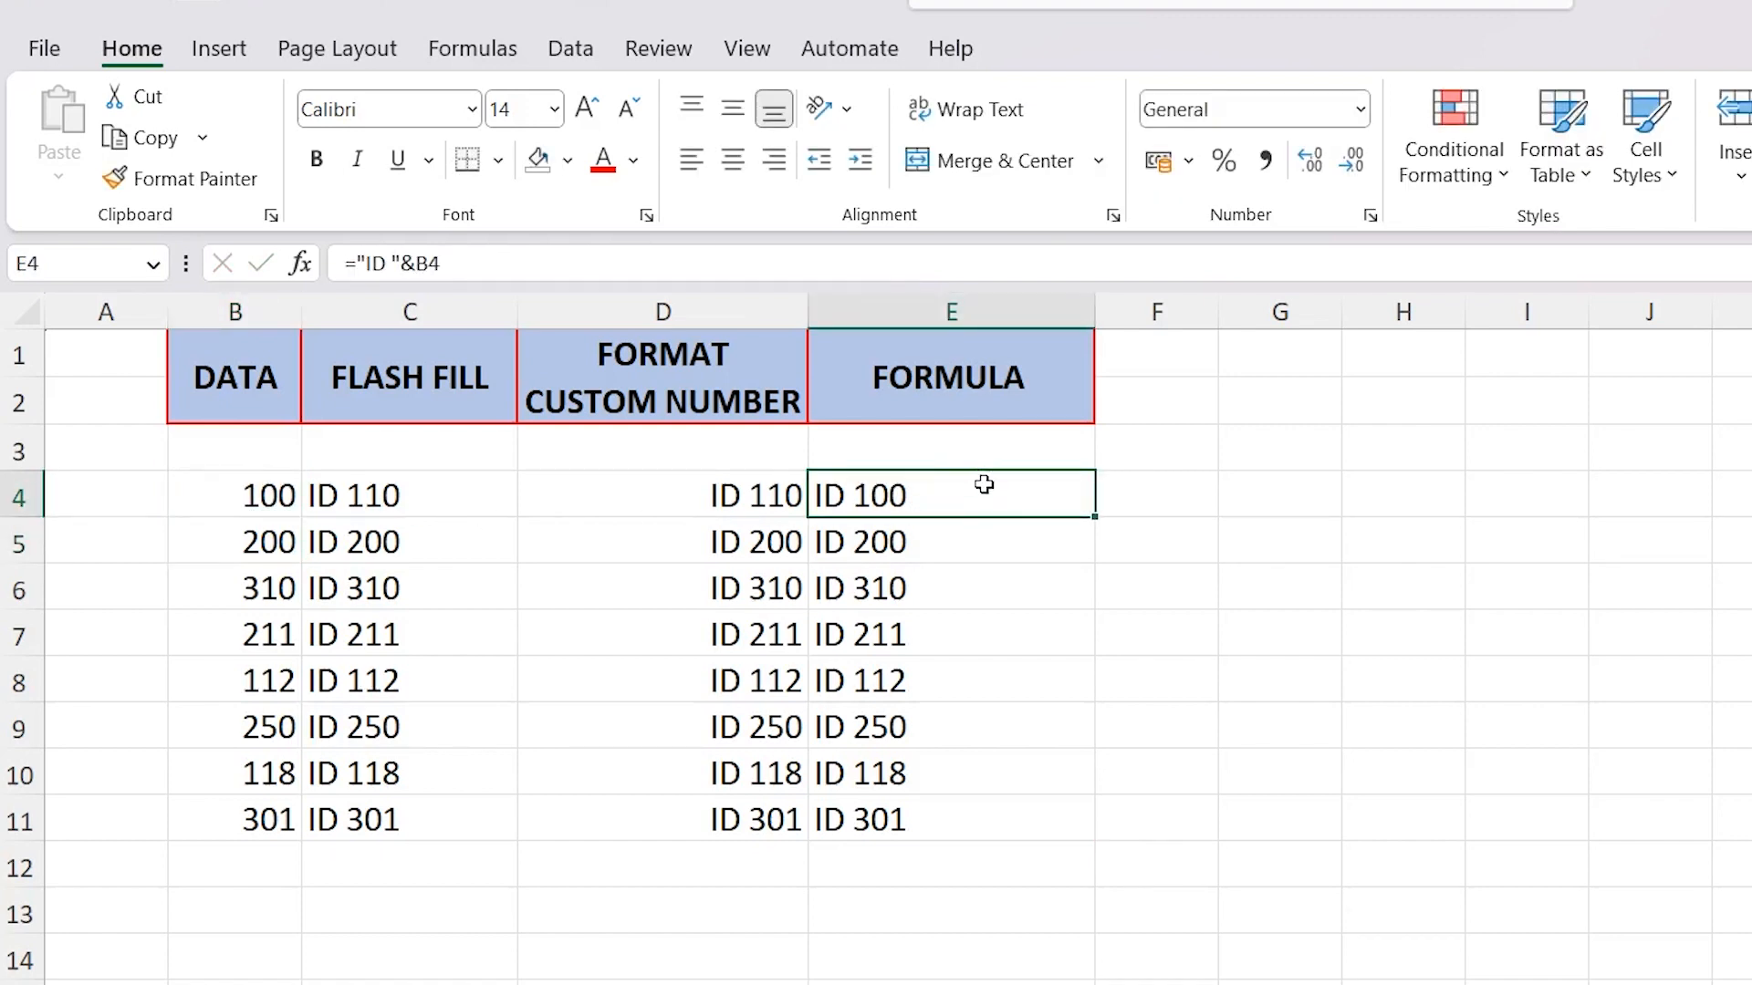
{"action": "left_click", "coordinate": [236, 494]}
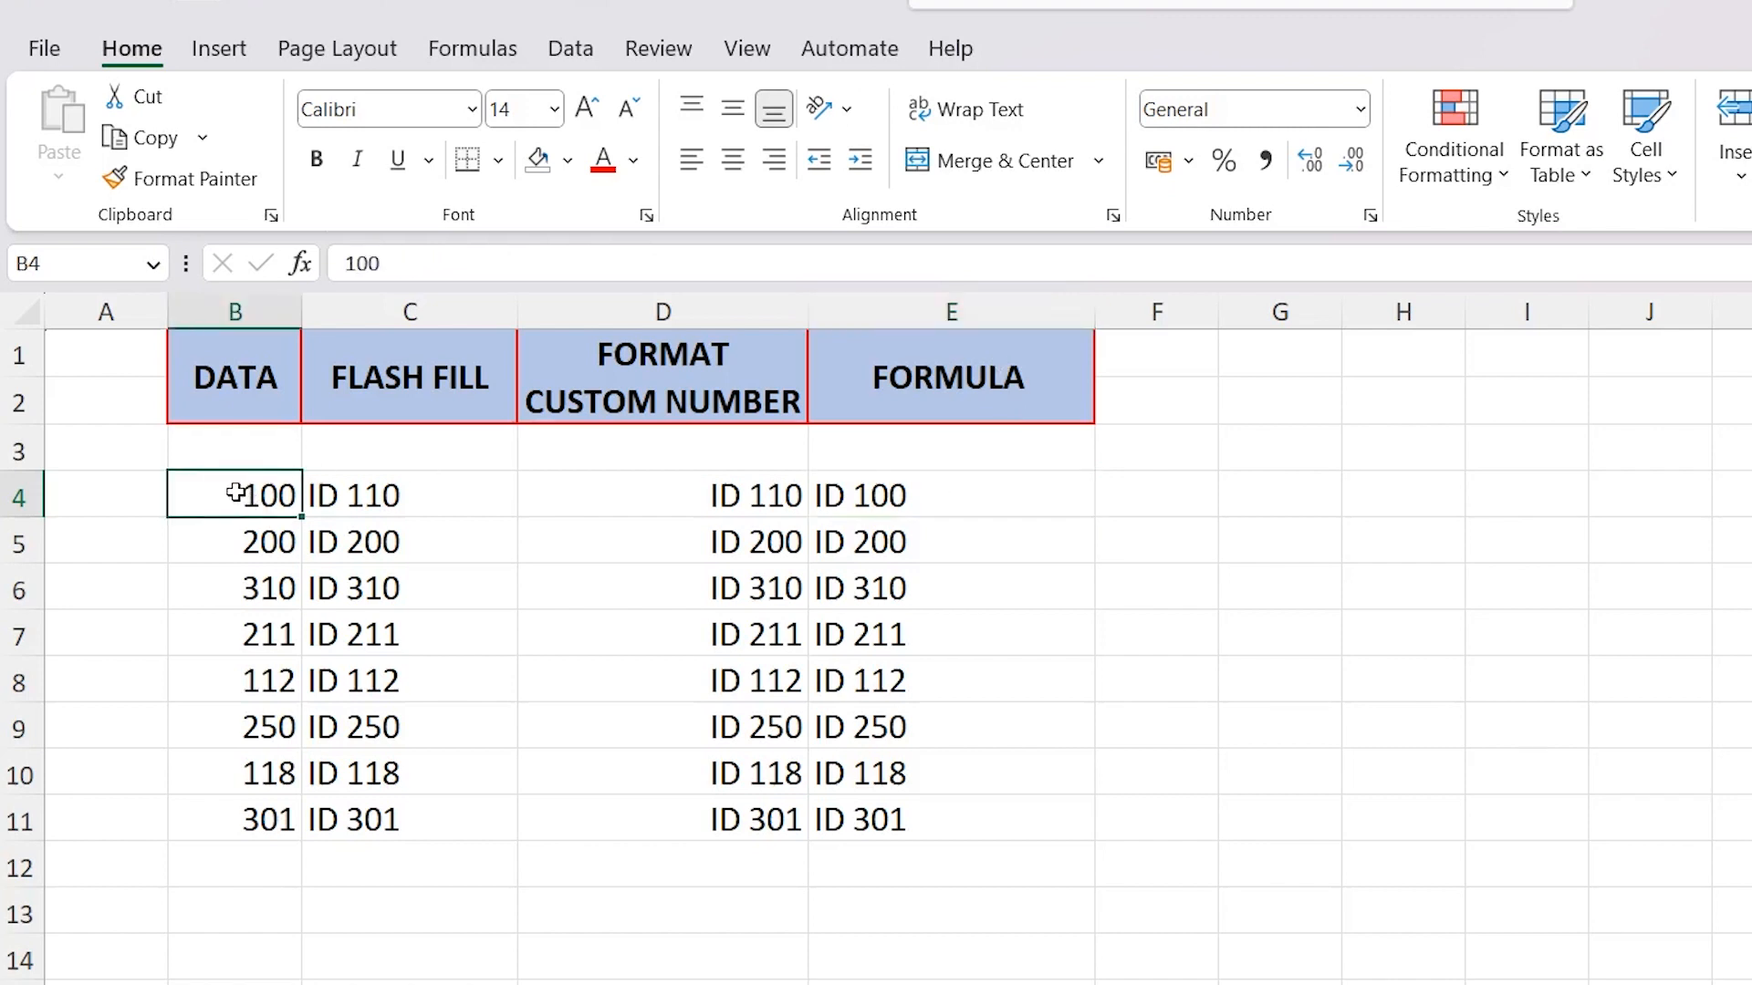
{"action": "left_click", "coordinate": [946, 495]}
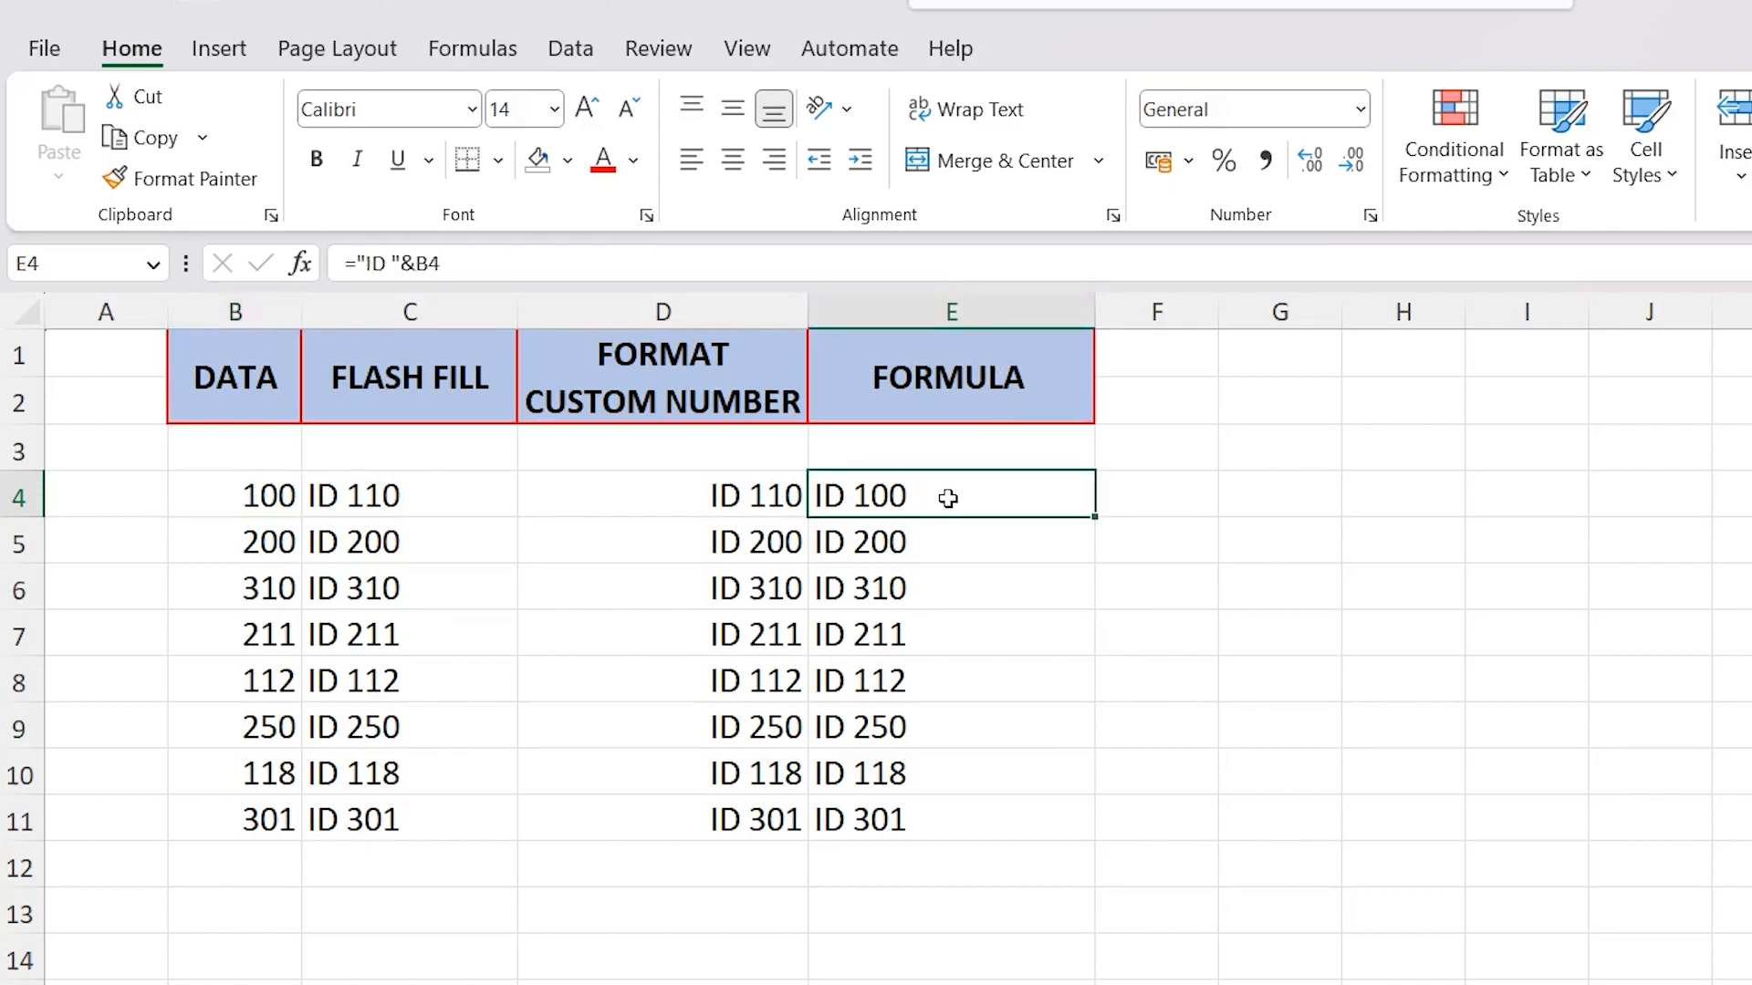
{"action": "left_click", "coordinate": [398, 495]}
{"action": "left_click_drag", "start_coordinate": [398, 495], "coordinate": [574, 504]}
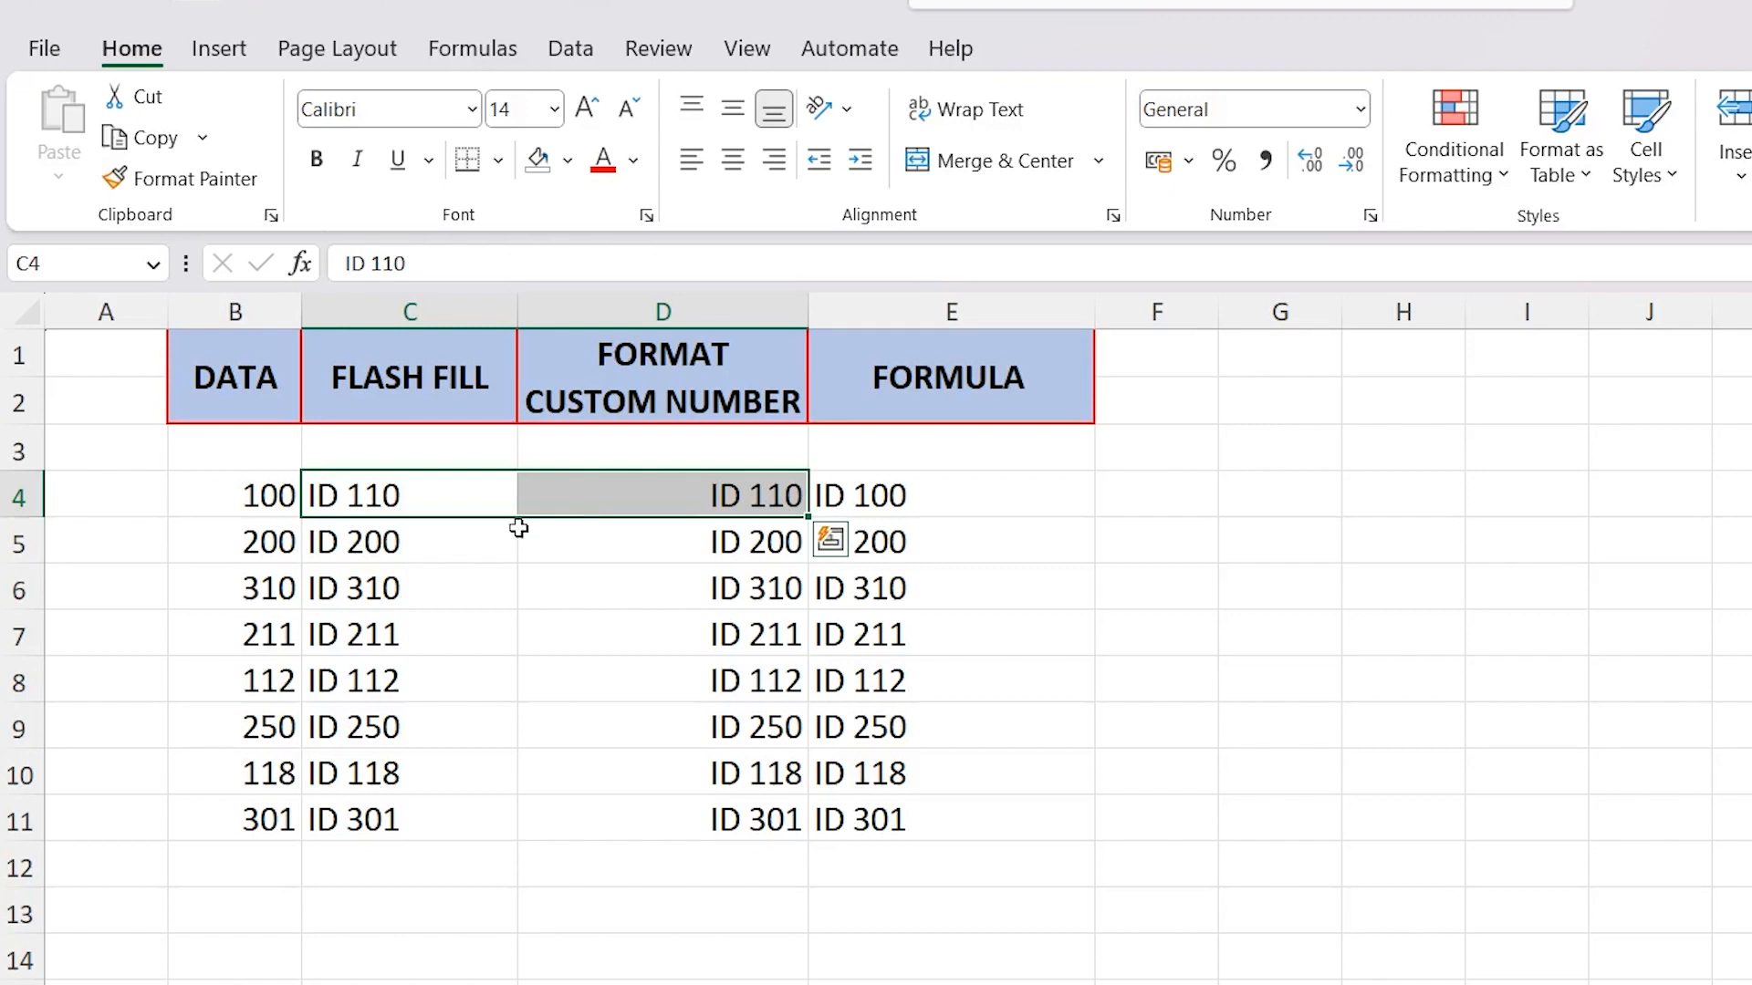
Set the last DATA value in B11 to 500 and compare the formula result in E11 with C11 and D11
{"action": "left_click", "coordinate": [214, 819]}
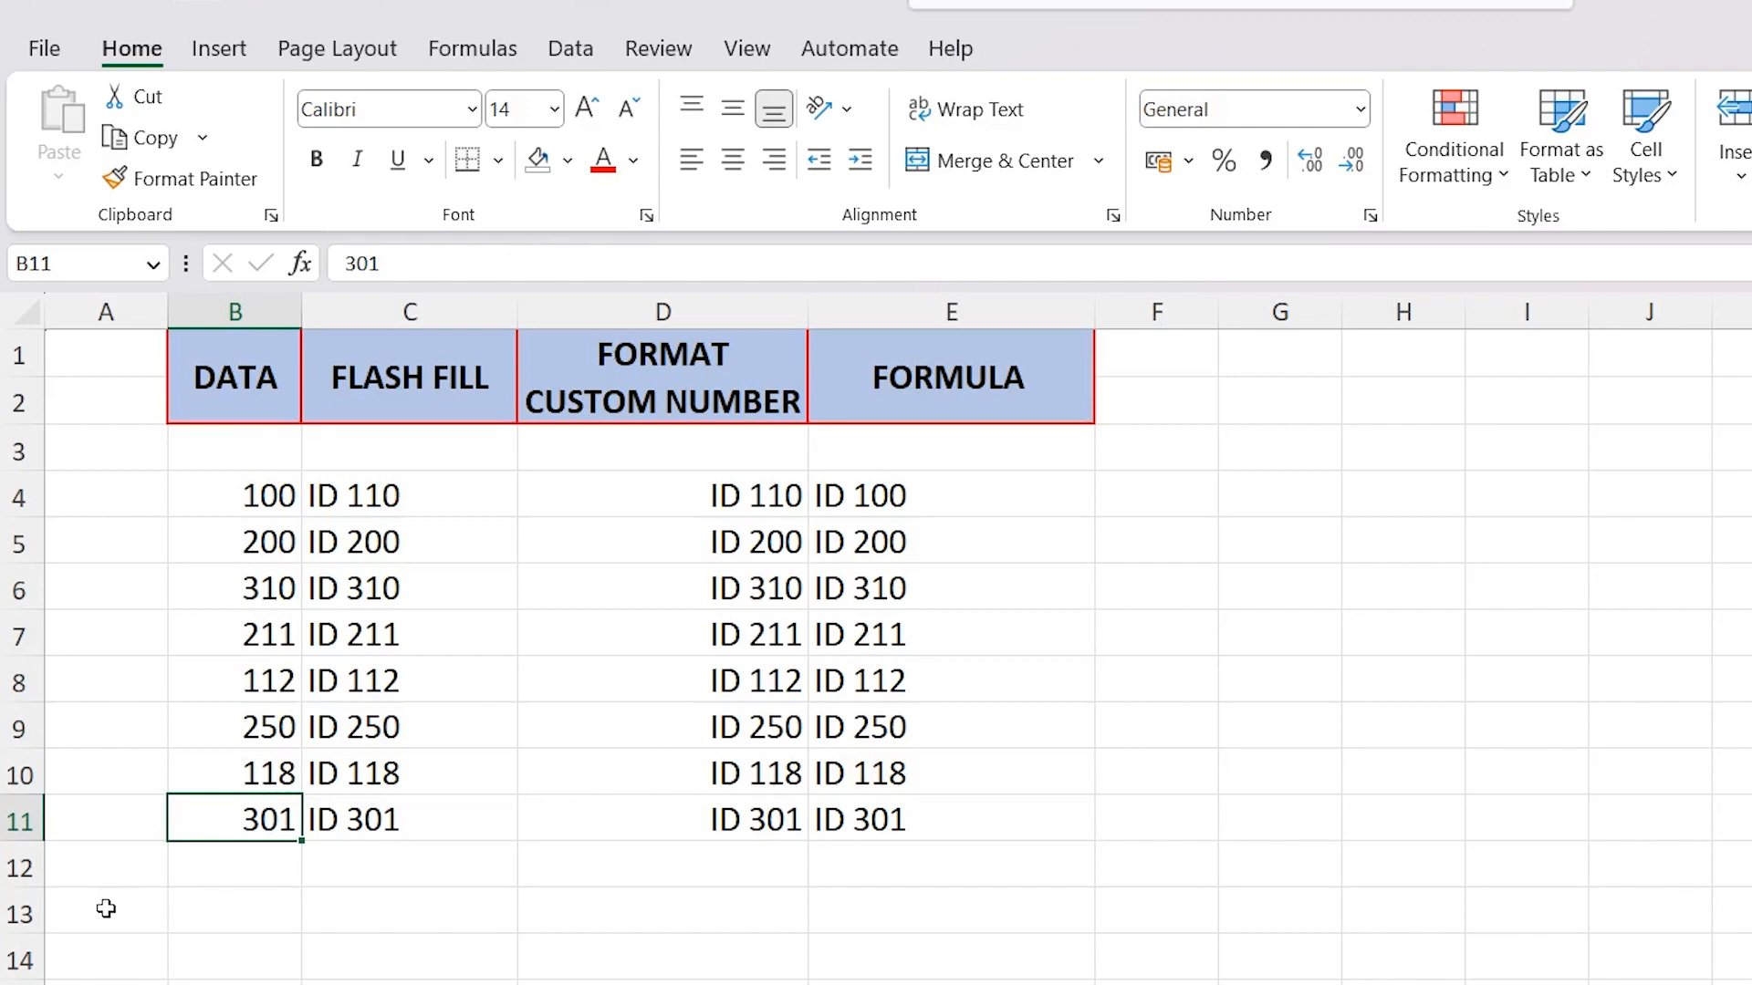
{"action": "type", "text": "50"}
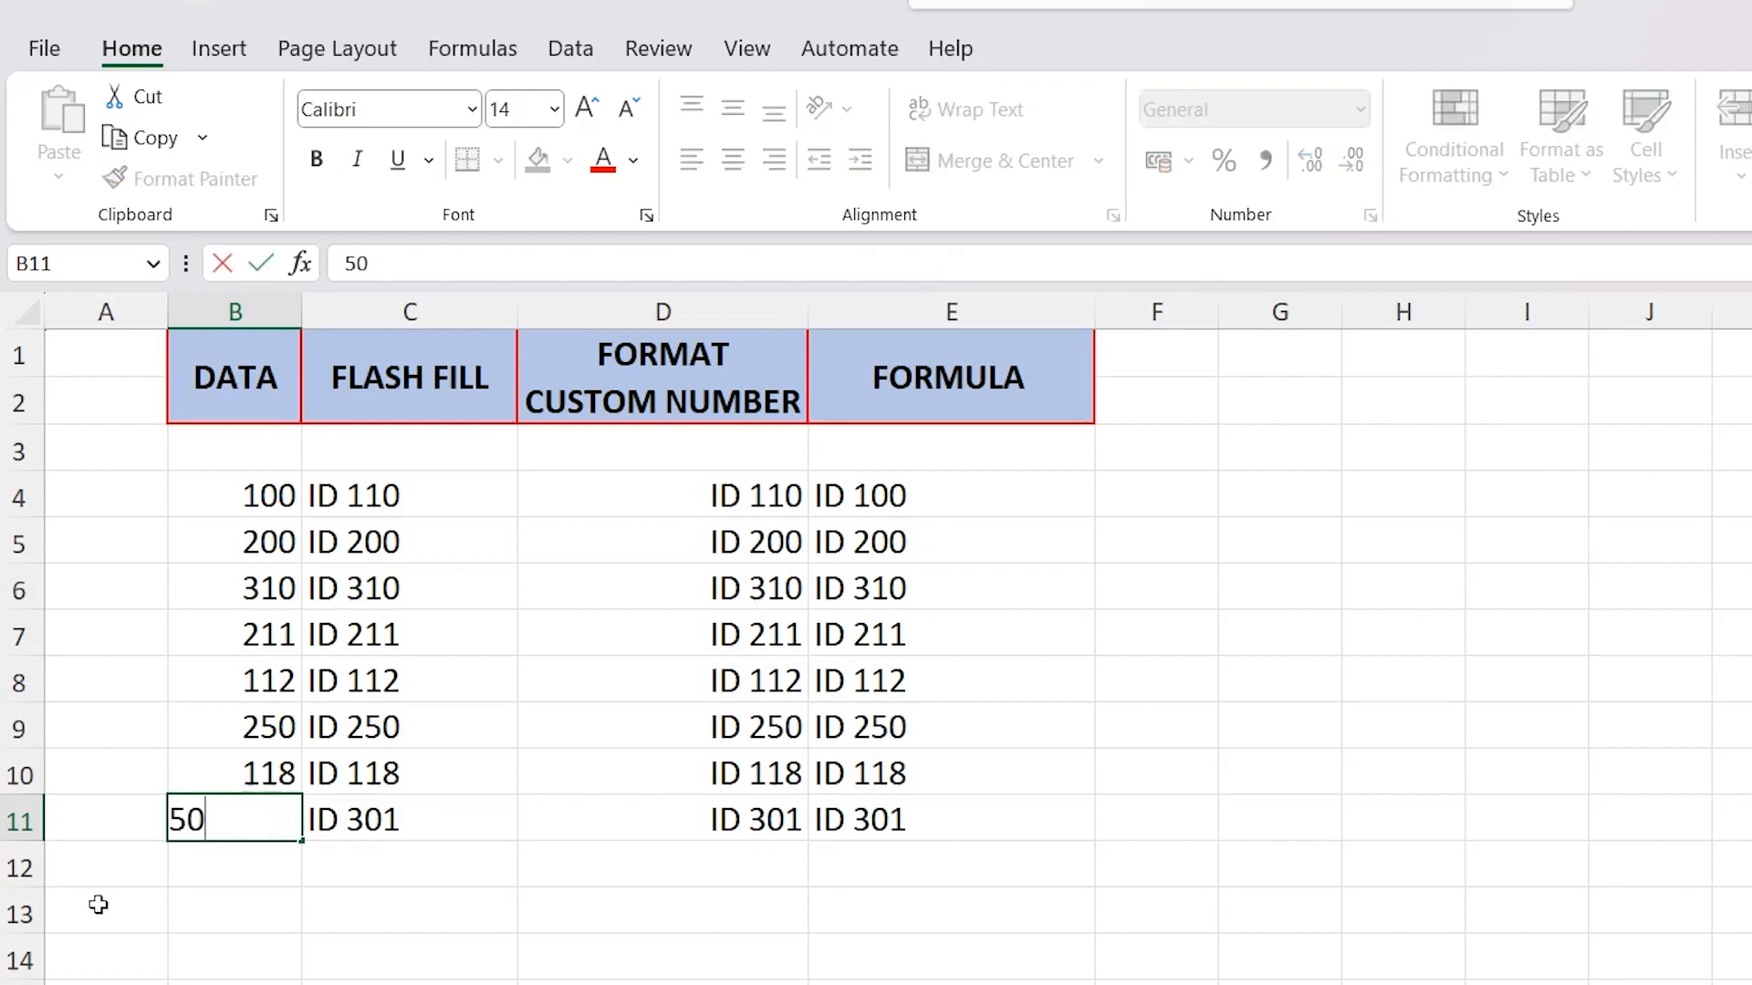
{"action": "type", "text": "0"}
{"action": "key", "text": "Return"}
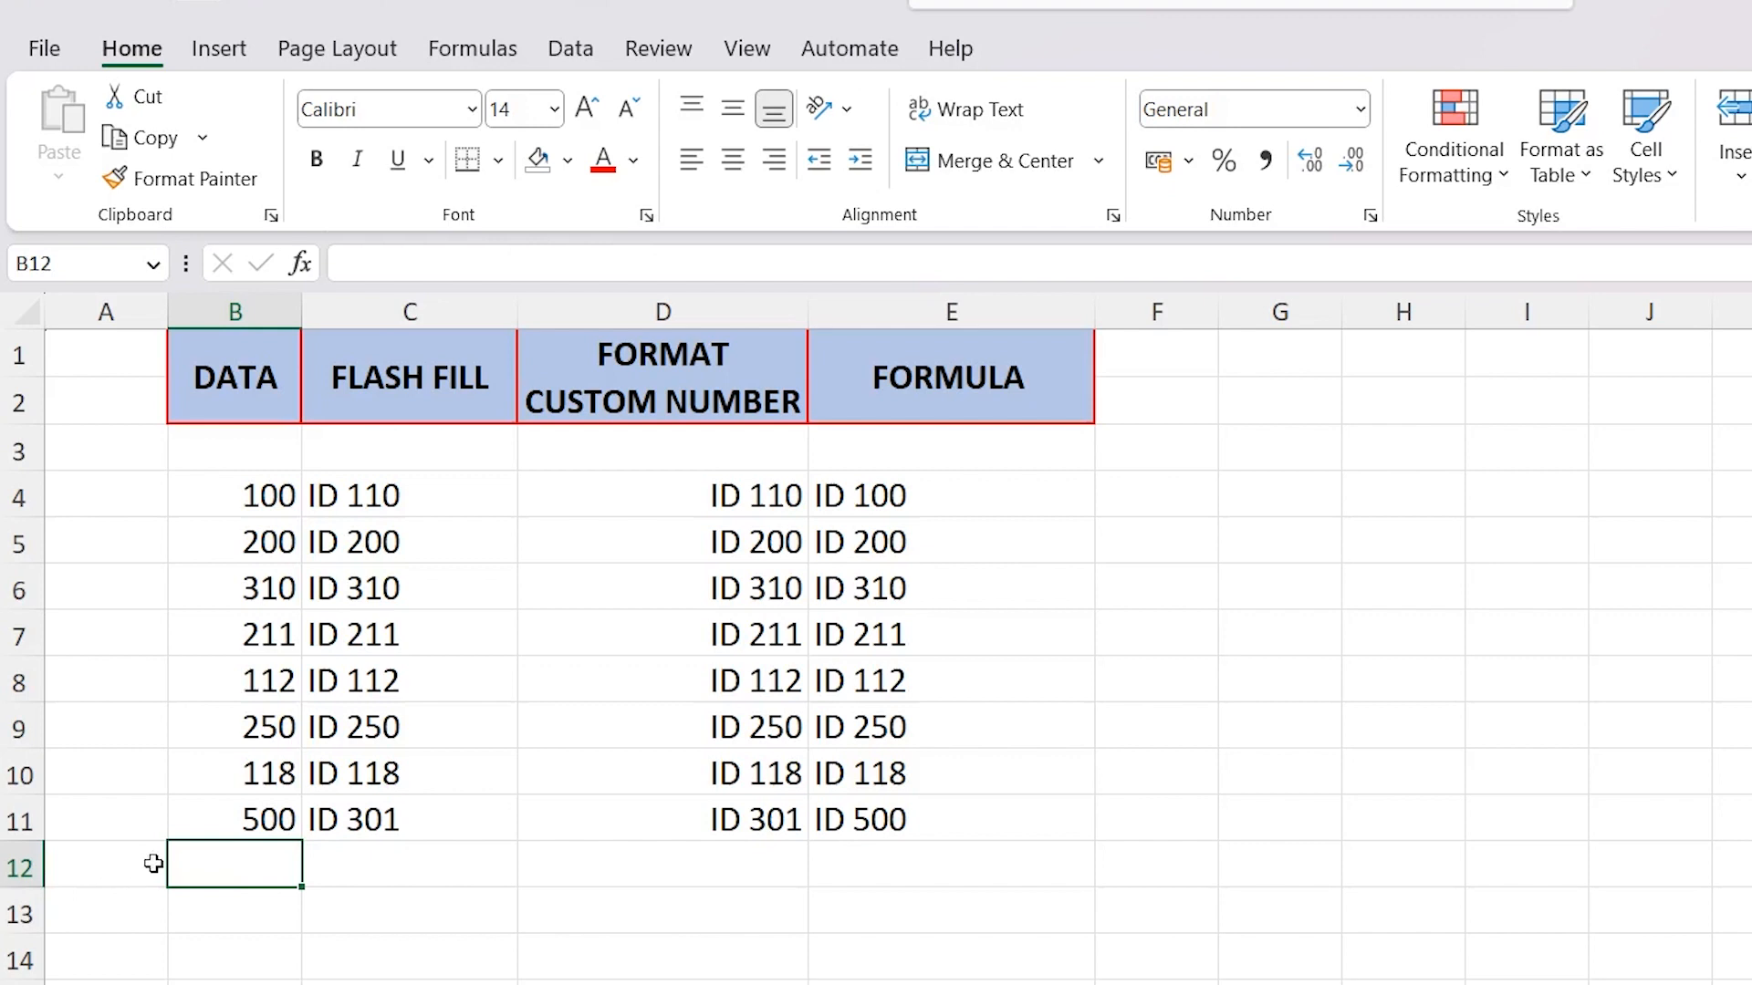
{"action": "left_click", "coordinate": [893, 811]}
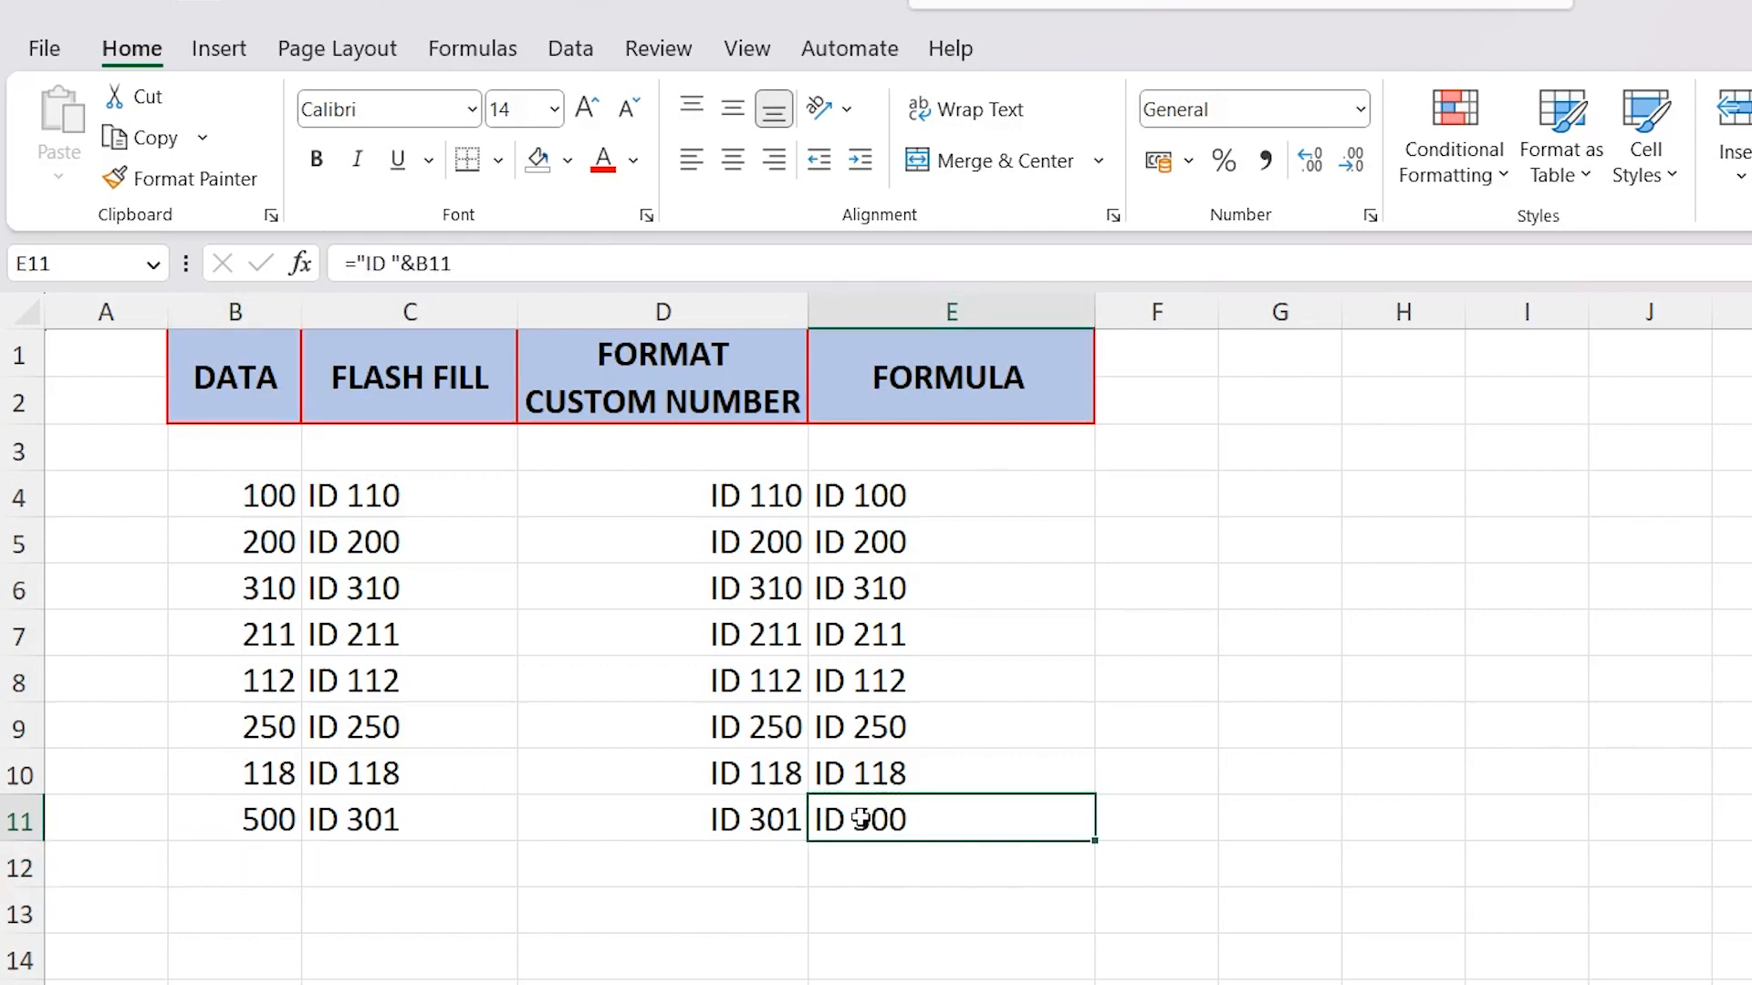
{"action": "left_click_drag", "start_coordinate": [351, 830], "coordinate": [708, 826]}
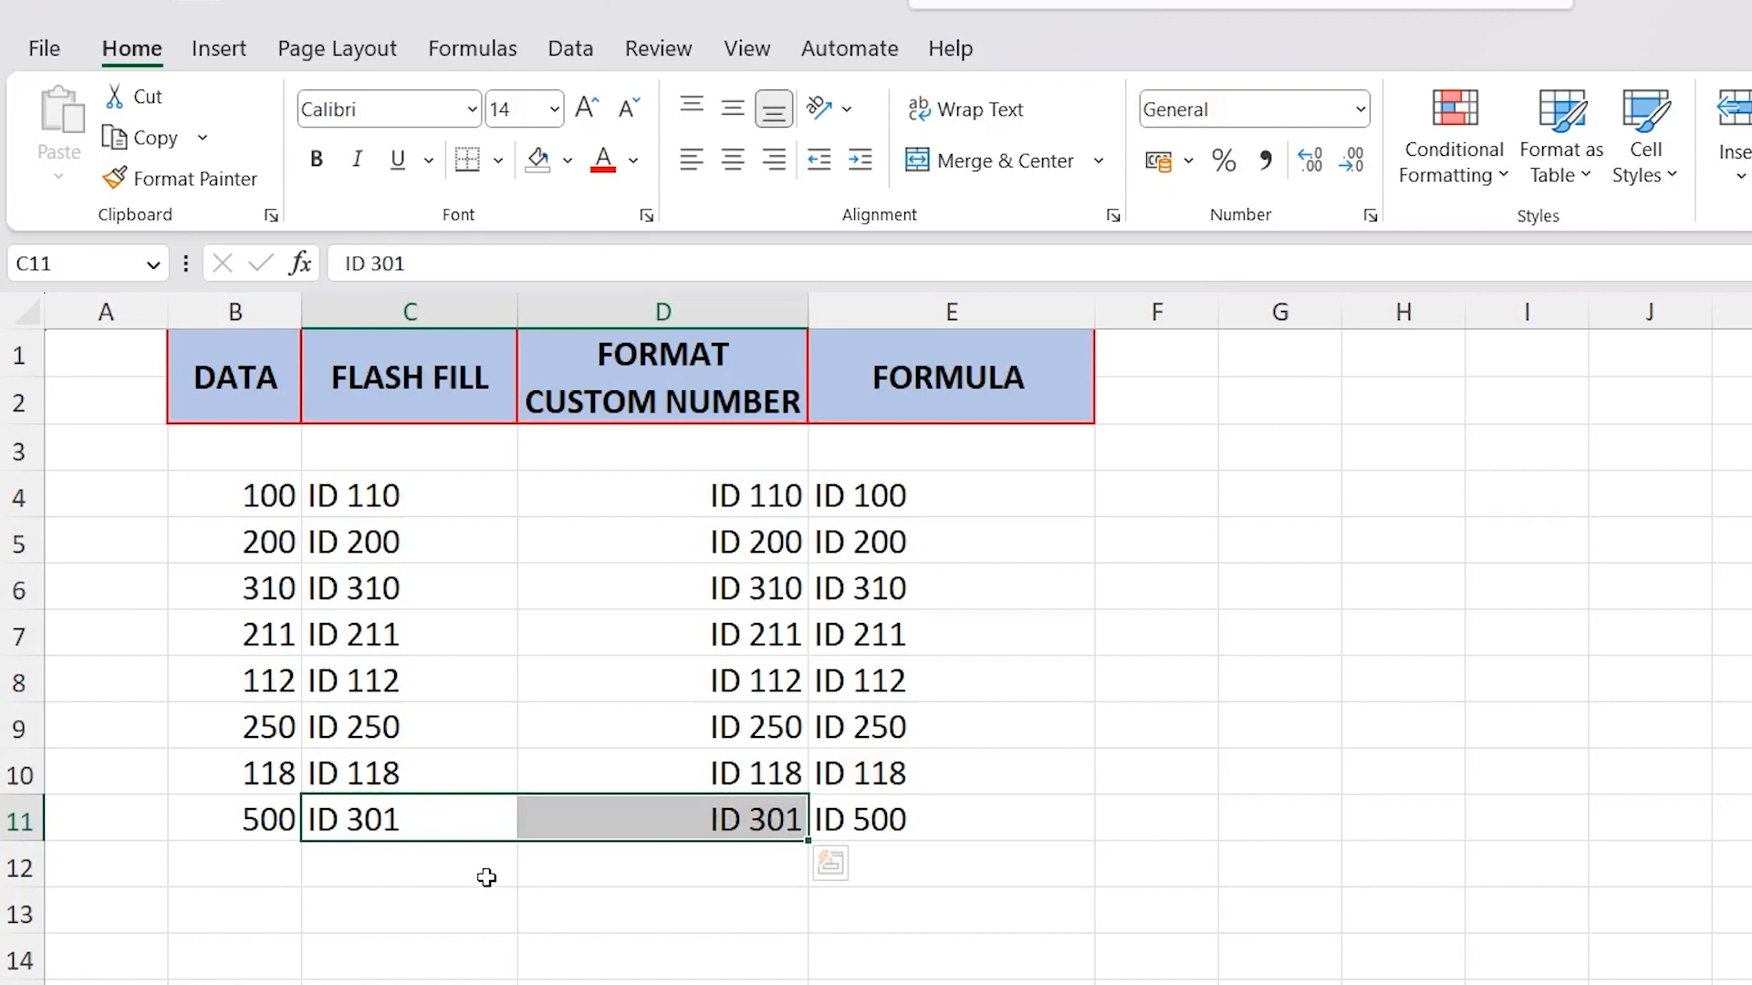
{"action": "left_click", "coordinate": [568, 901]}
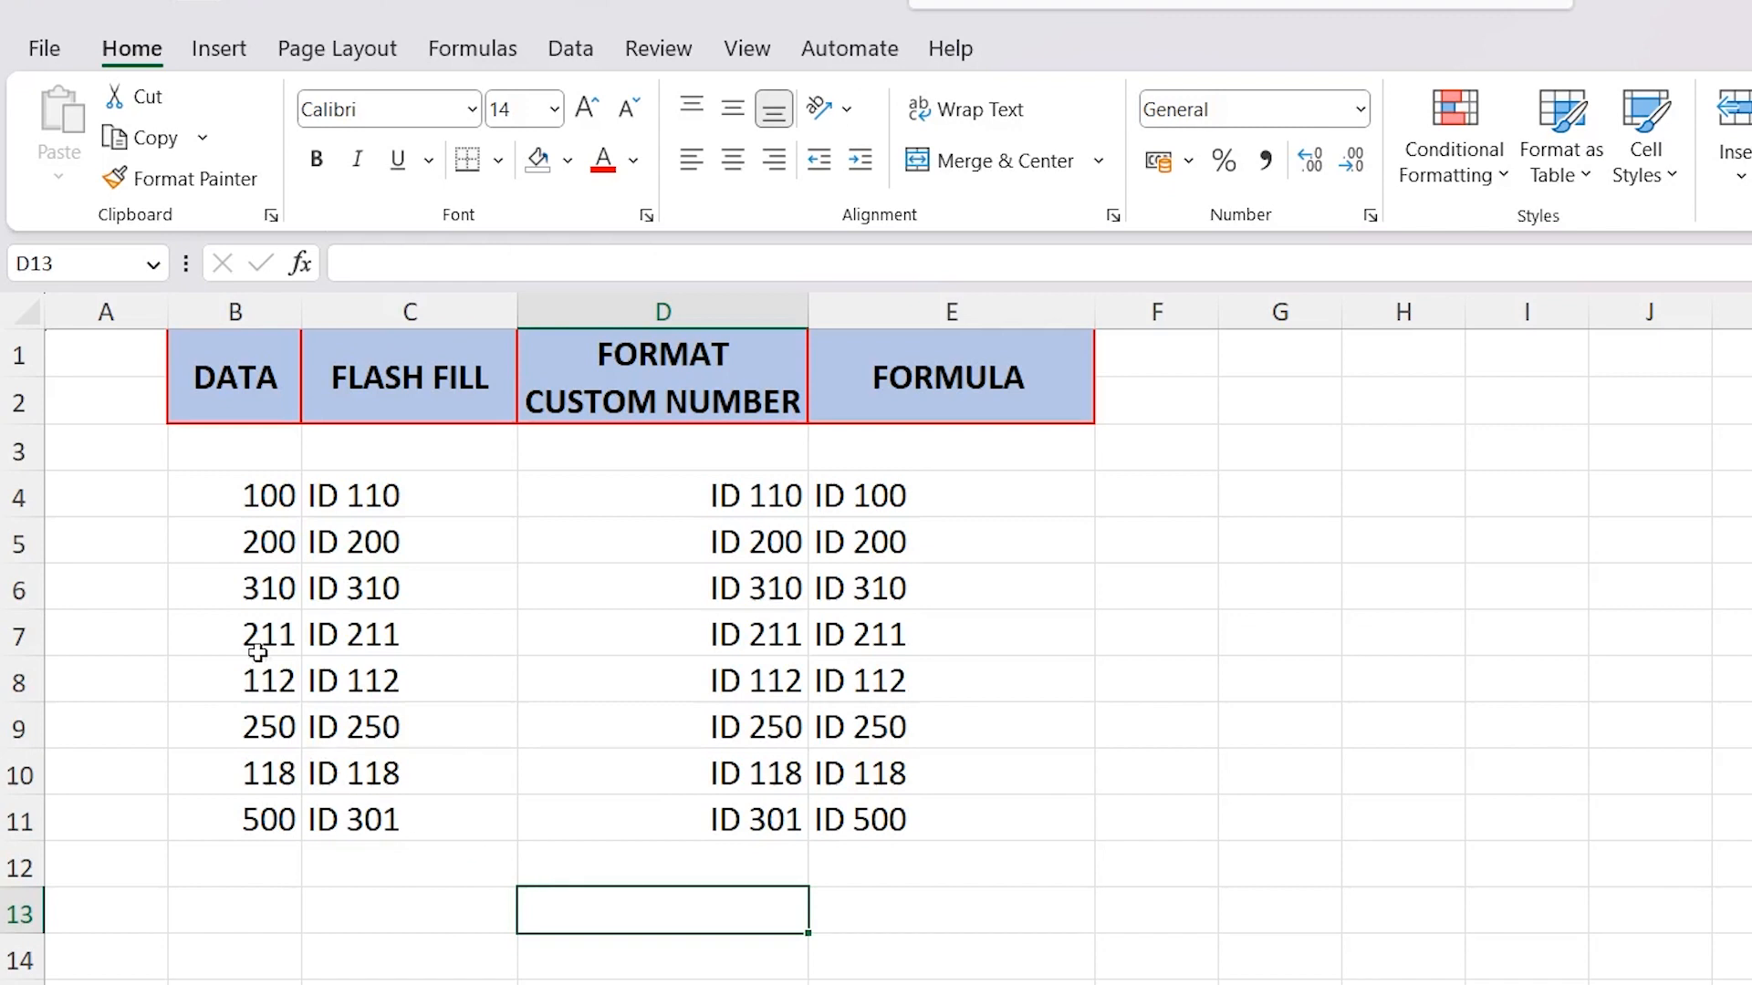
{"action": "left_click_drag", "start_coordinate": [196, 498], "coordinate": [249, 817]}
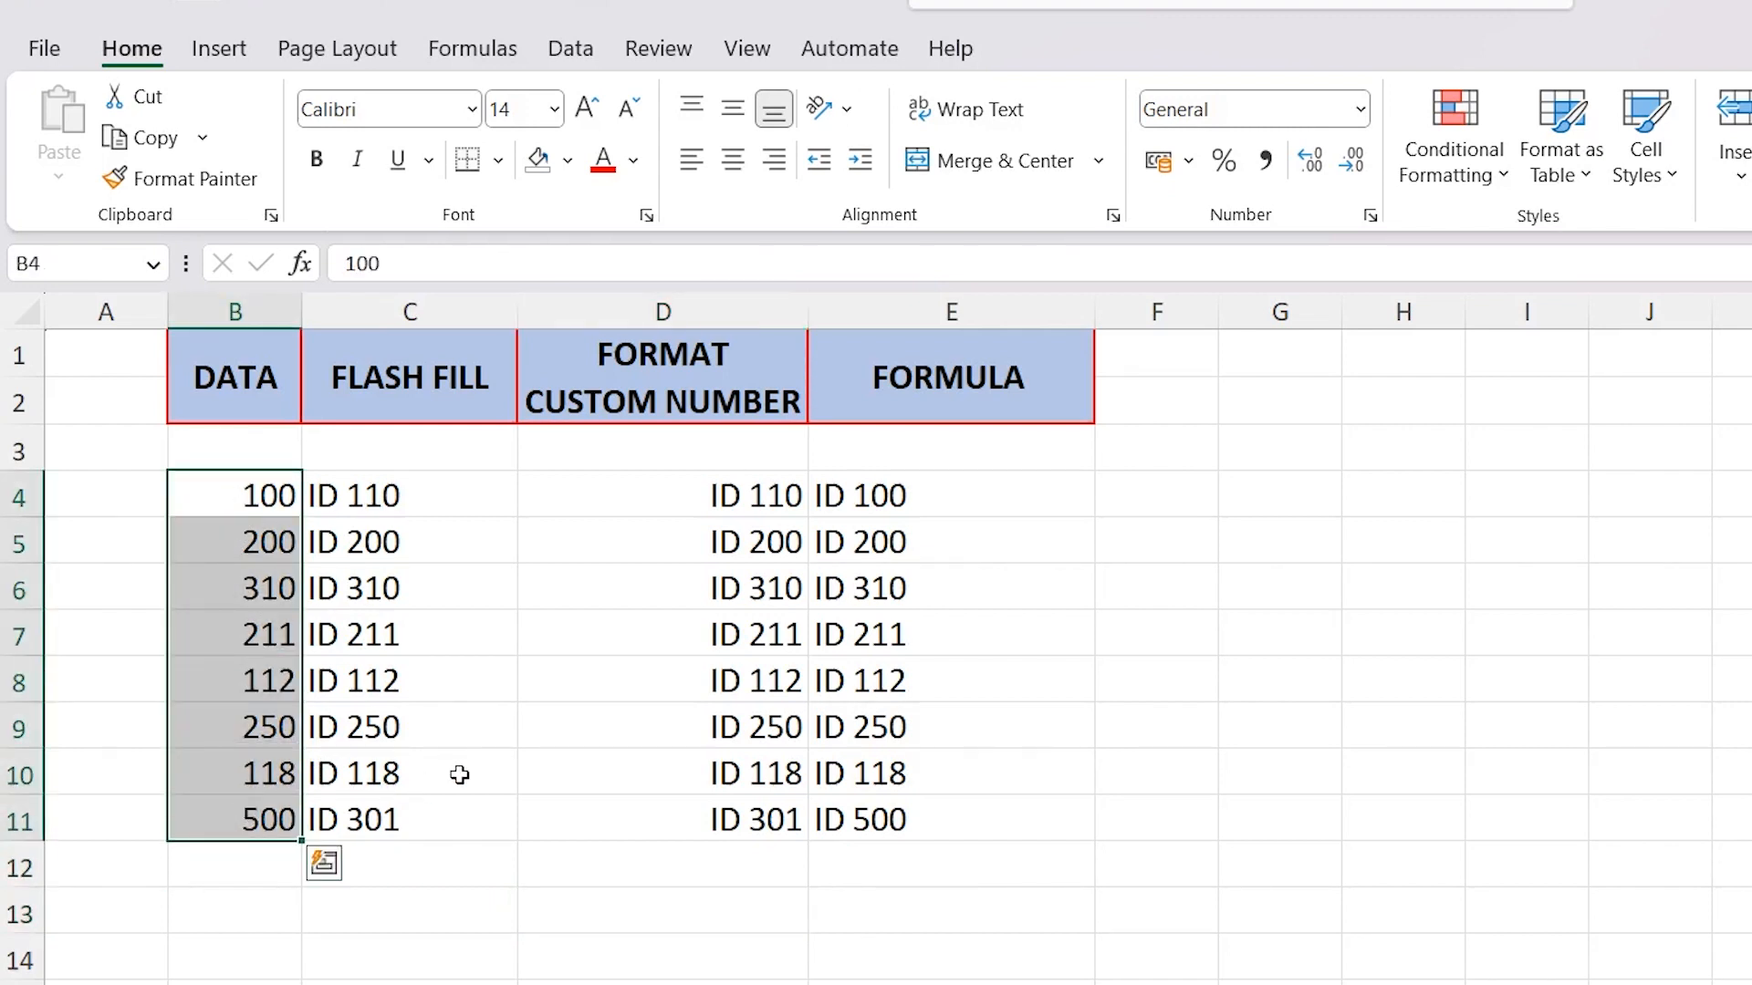
{"action": "left_click", "coordinate": [486, 756]}
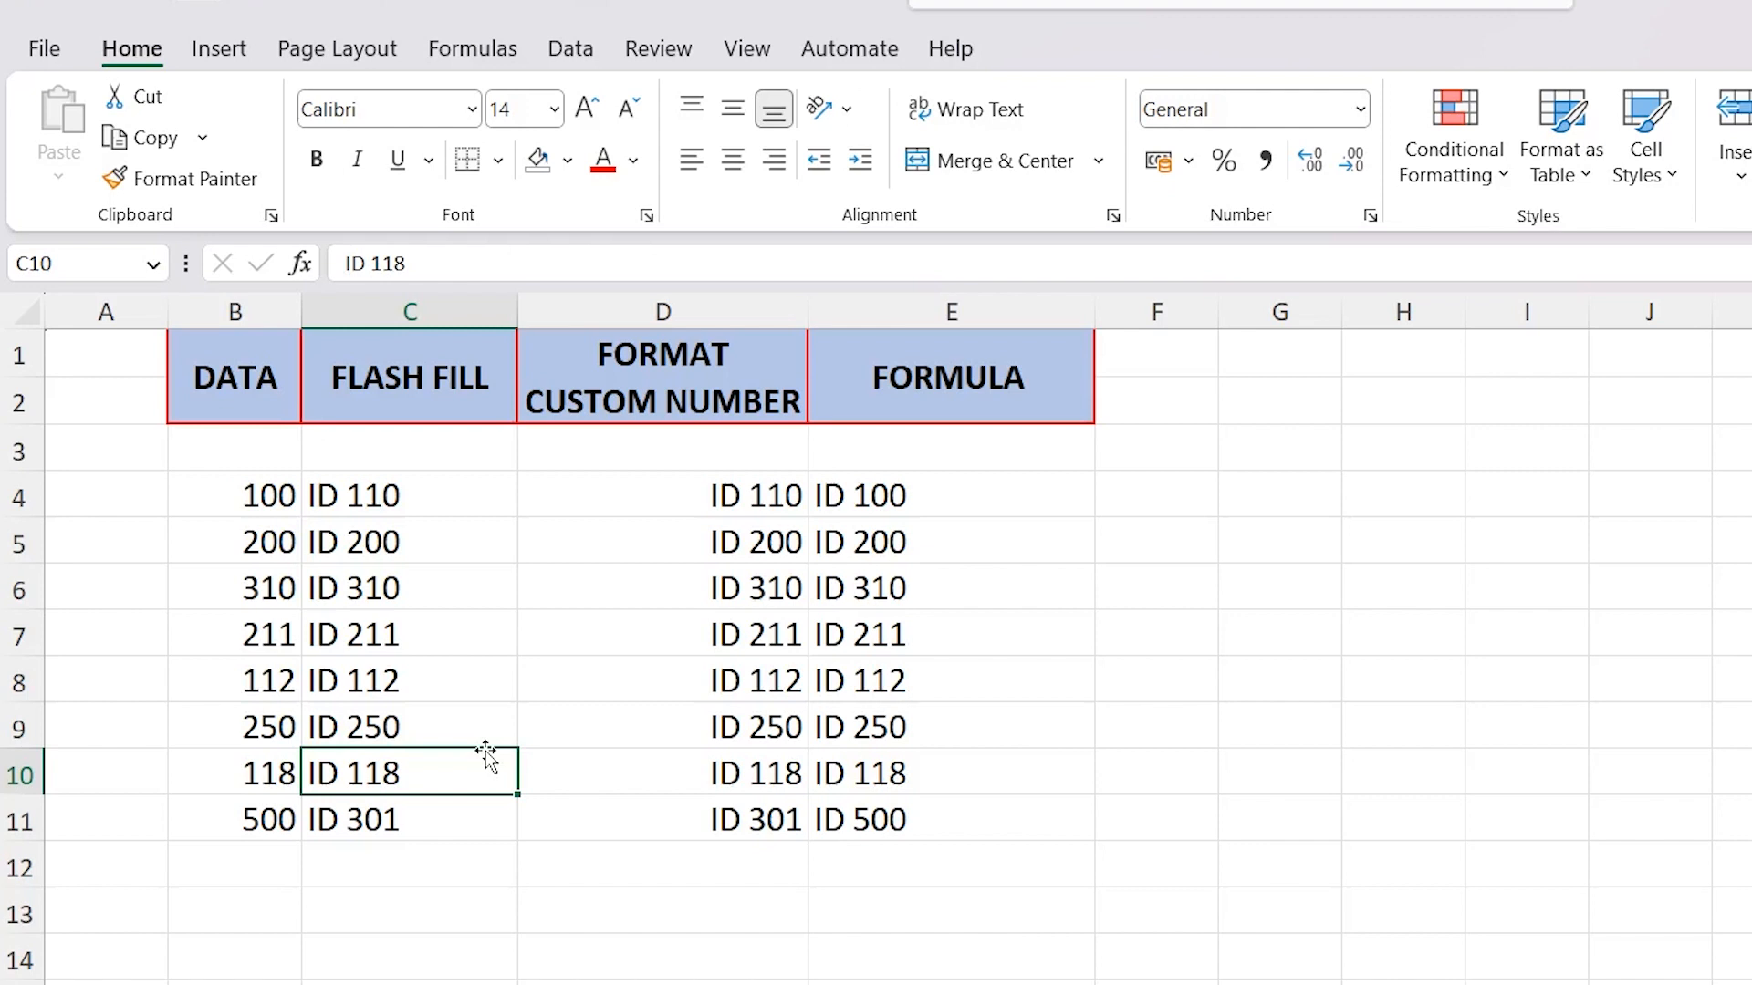